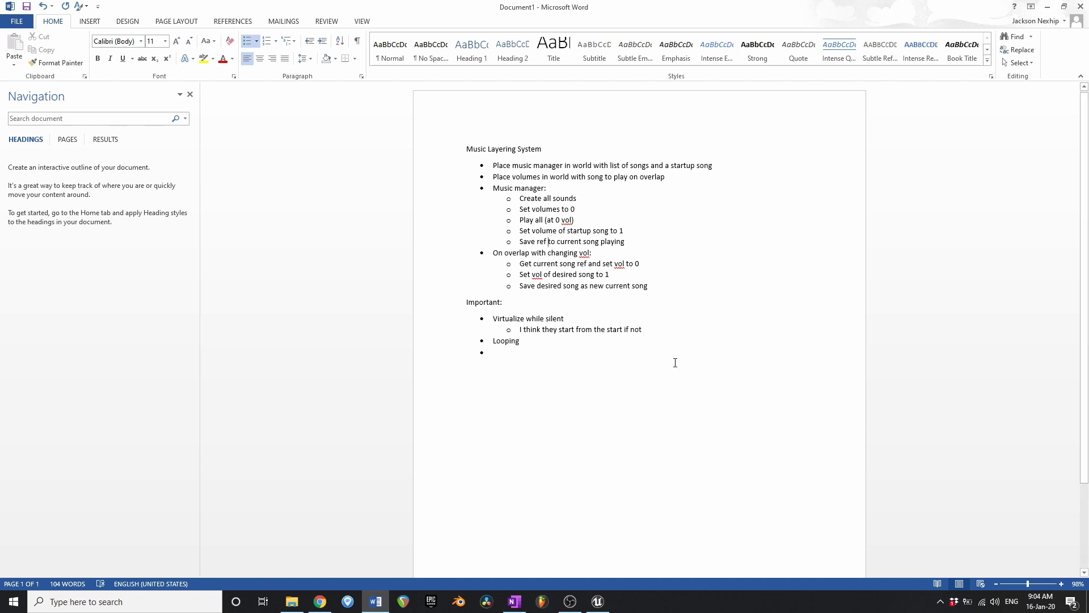
Review the Music Layering System notes, covering the music manager, overlap behaviour and the important points on virtualizing and looping.
{"action": "left_click_drag", "start_coordinate": [493, 318], "coordinate": [664, 334]}
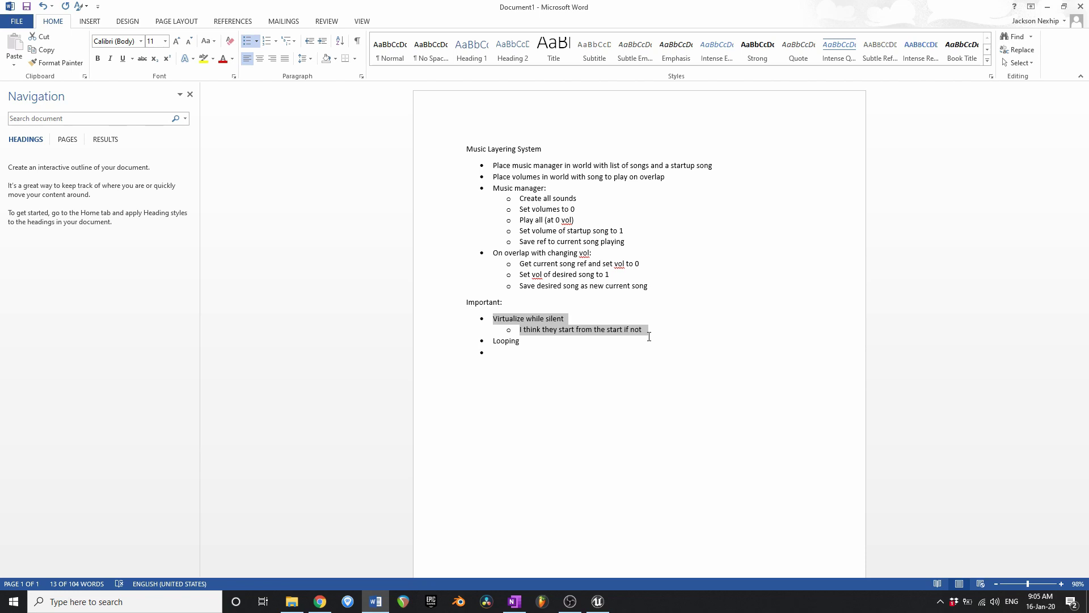
{"action": "left_click", "coordinate": [624, 338]}
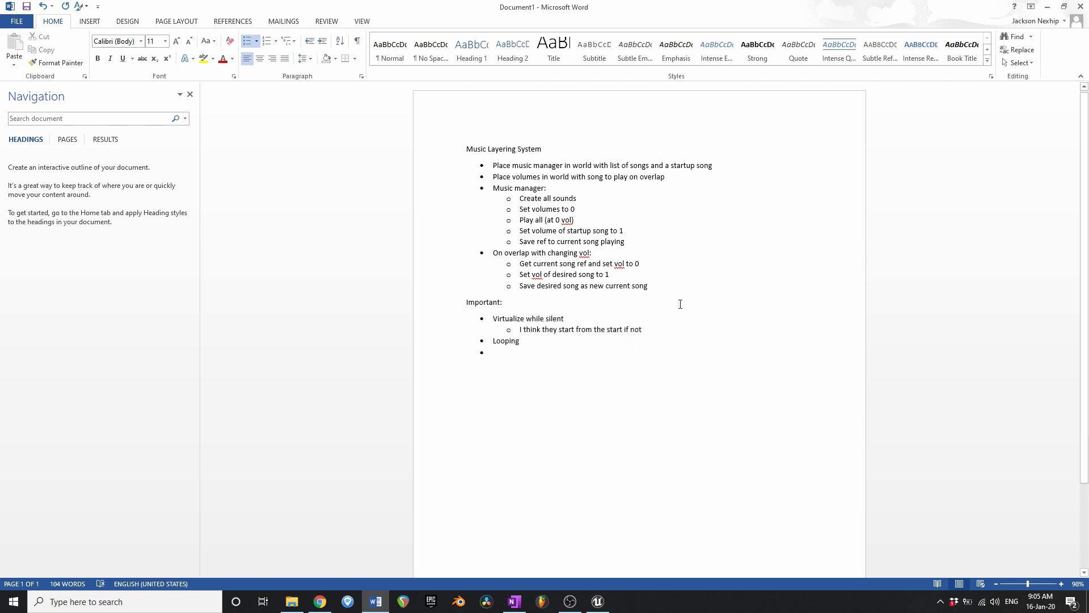
{"action": "left_click_drag", "start_coordinate": [532, 165], "coordinate": [566, 333]}
{"action": "triple_click", "coordinate": [506, 166]}
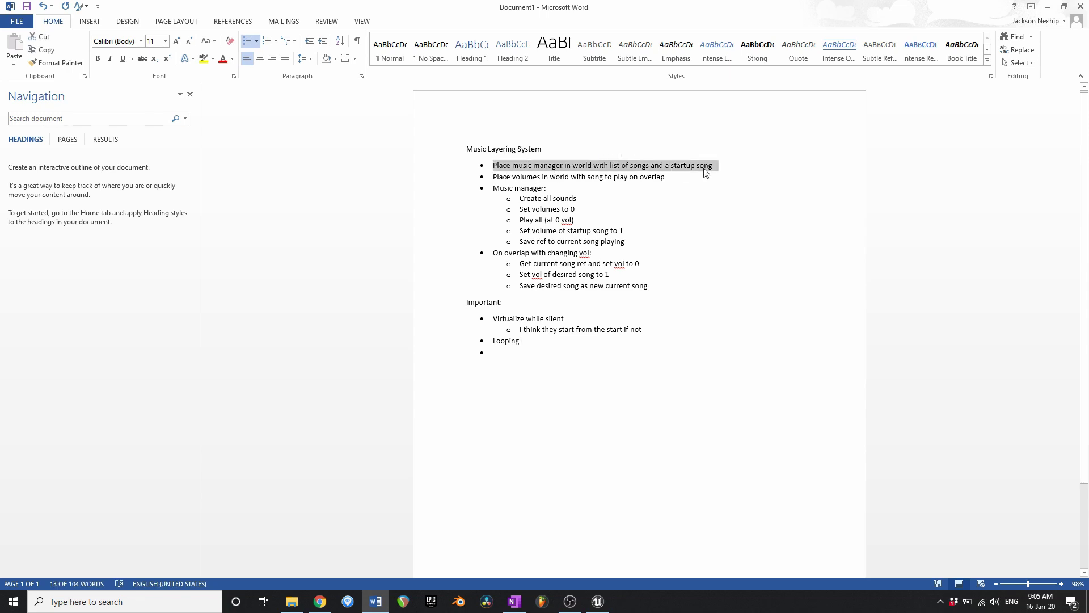
{"action": "triple_click", "coordinate": [627, 178]}
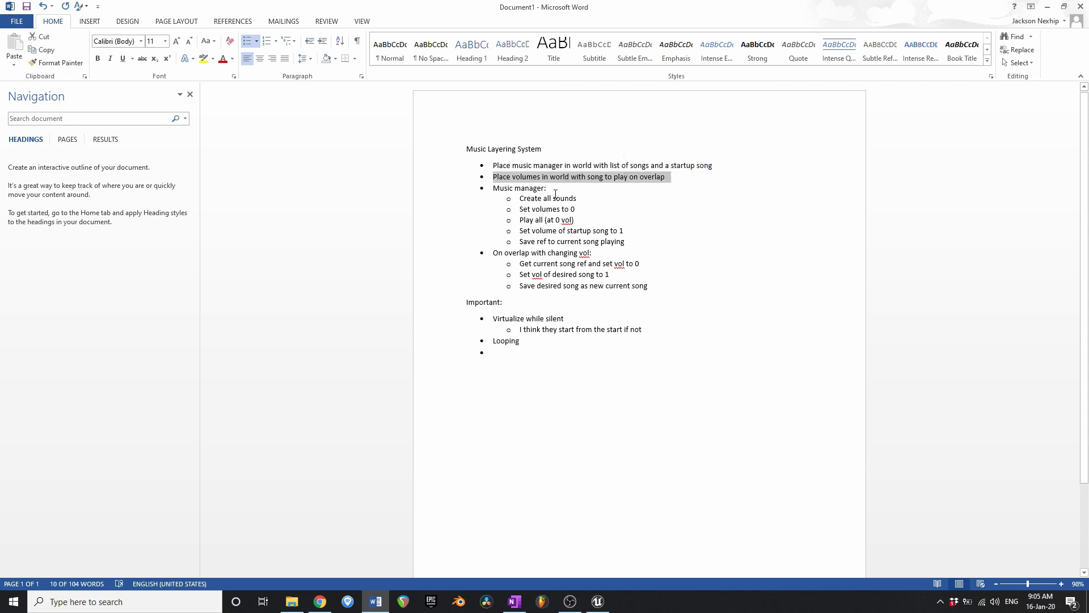
{"action": "left_click_drag", "start_coordinate": [492, 188], "coordinate": [635, 242]}
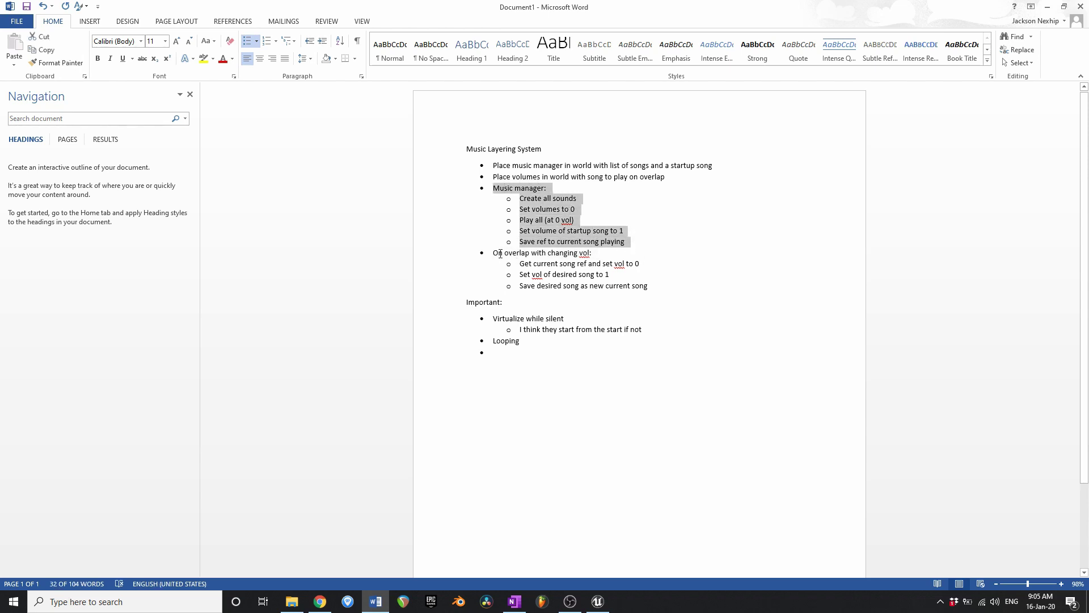
{"action": "left_click_drag", "start_coordinate": [494, 253], "coordinate": [636, 284]}
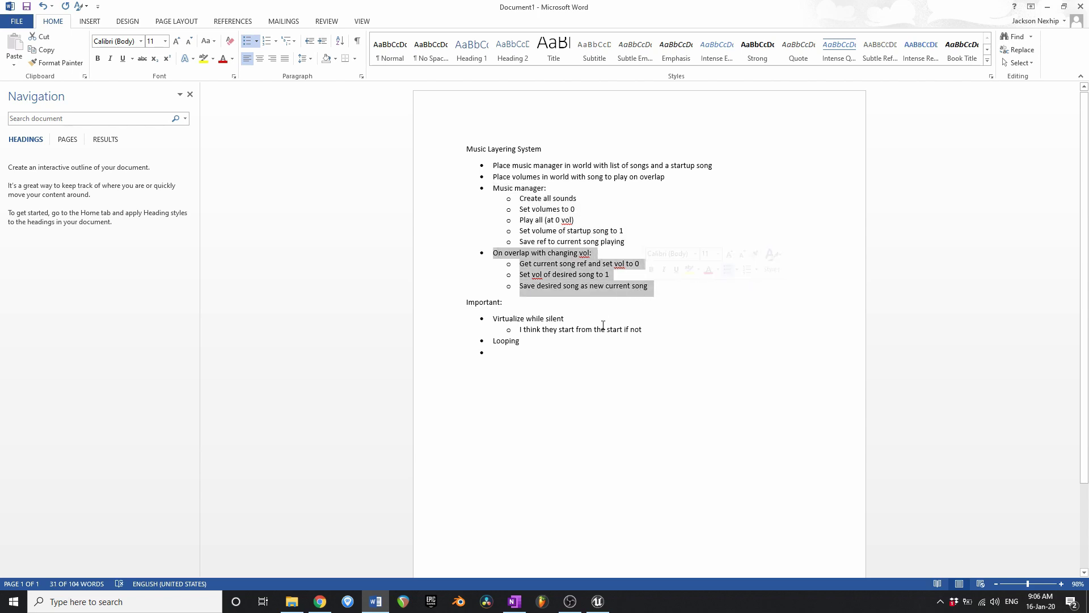
Switch to Unreal Editor, select the Floor in the level and frame it in the viewport.
{"action": "left_click", "coordinate": [598, 602]}
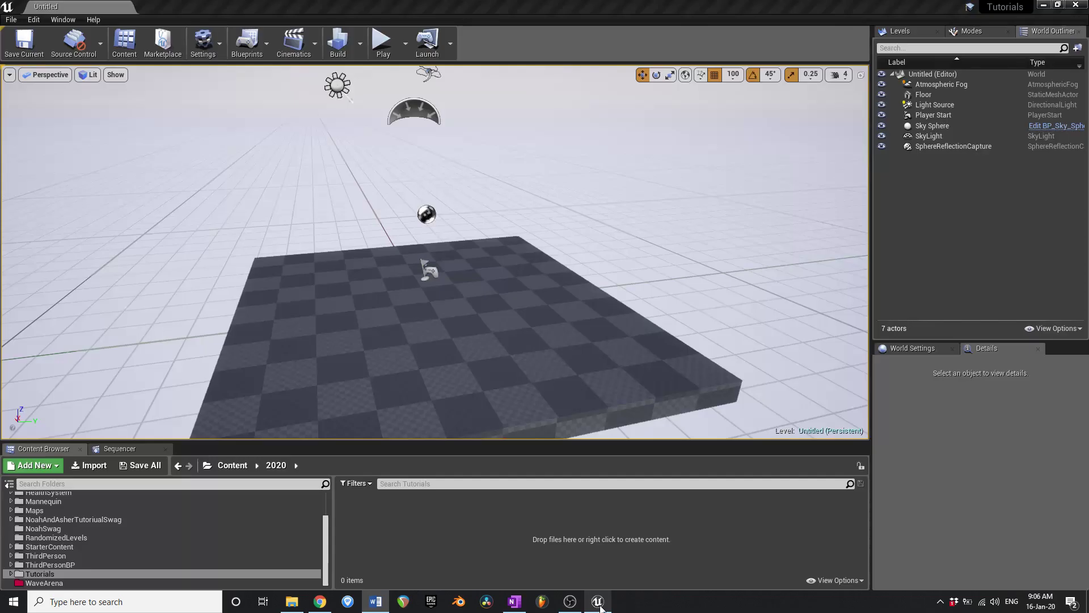
{"action": "left_click", "coordinate": [514, 300]}
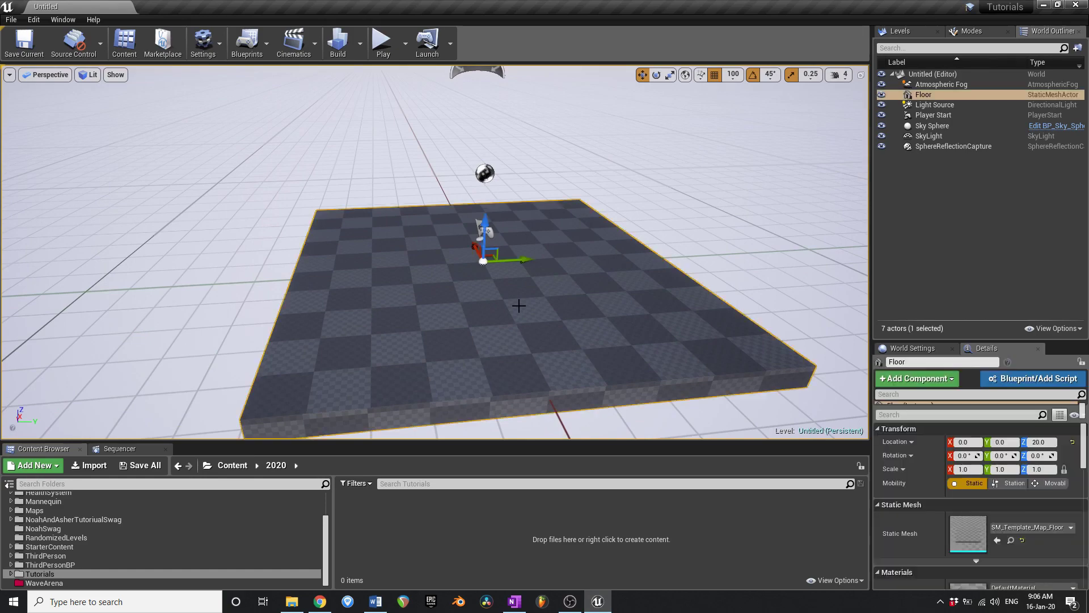
{"action": "key", "text": "f"}
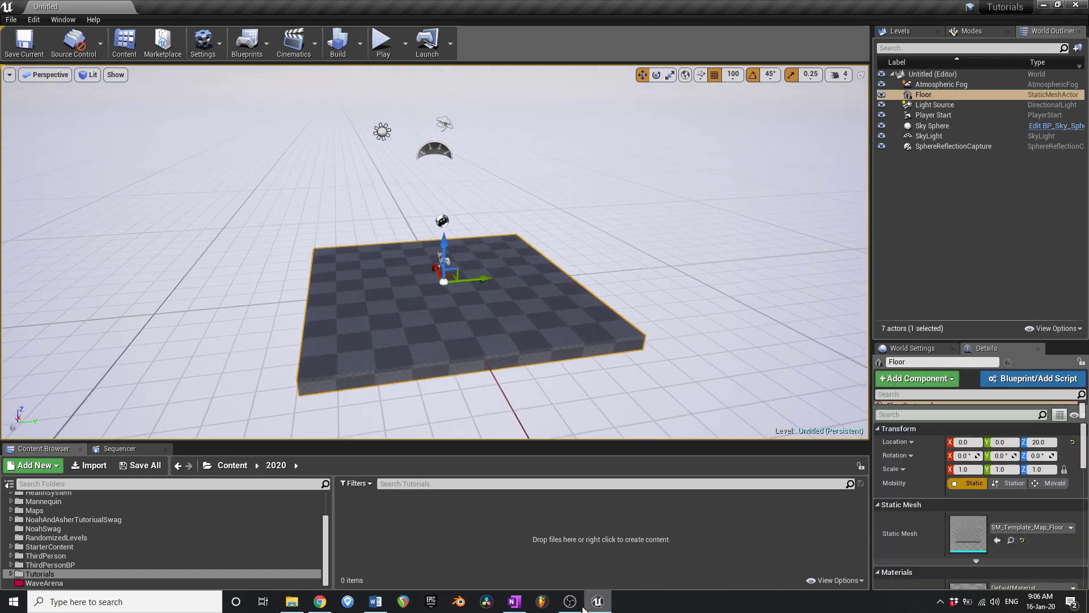
{"action": "left_click", "coordinate": [575, 605]}
{"action": "left_click", "coordinate": [573, 605]}
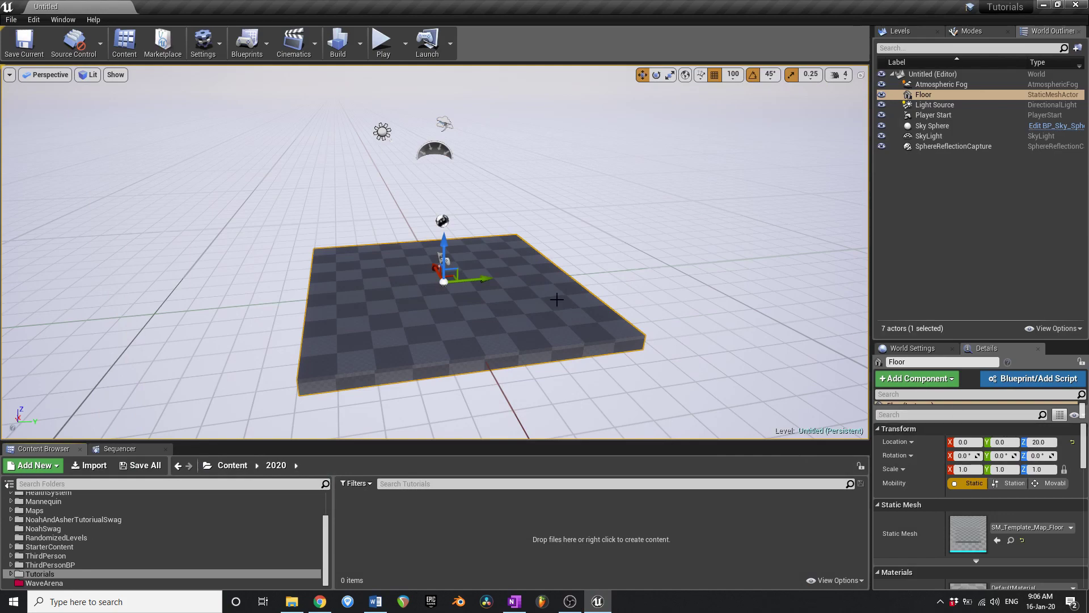
{"action": "right_click_drag", "start_coordinate": [557, 300], "coordinate": [540, 321]}
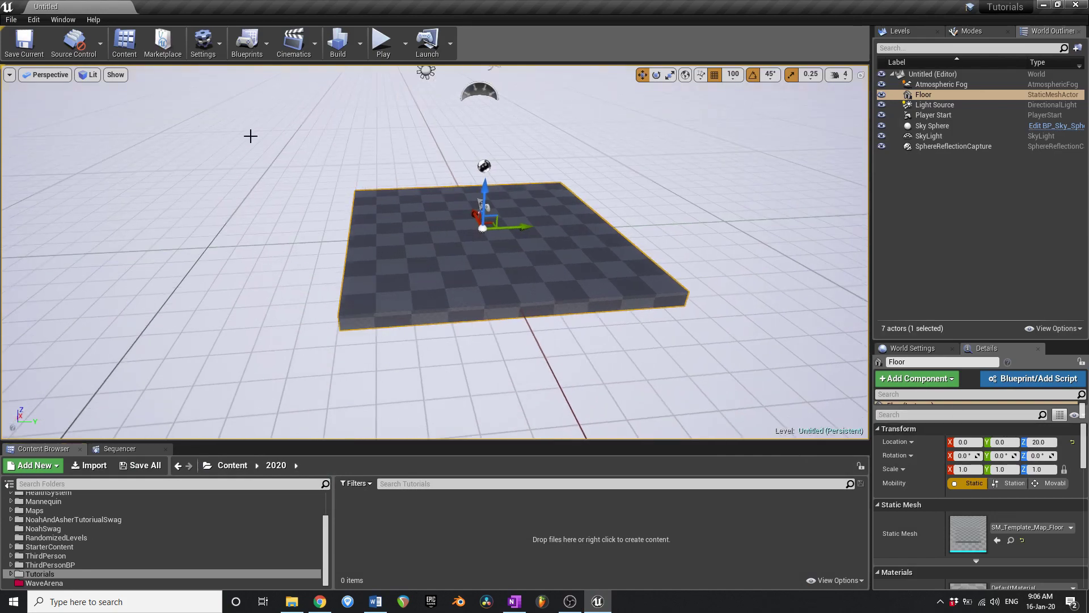
{"action": "left_click", "coordinate": [11, 19]}
{"action": "left_click", "coordinate": [23, 39]}
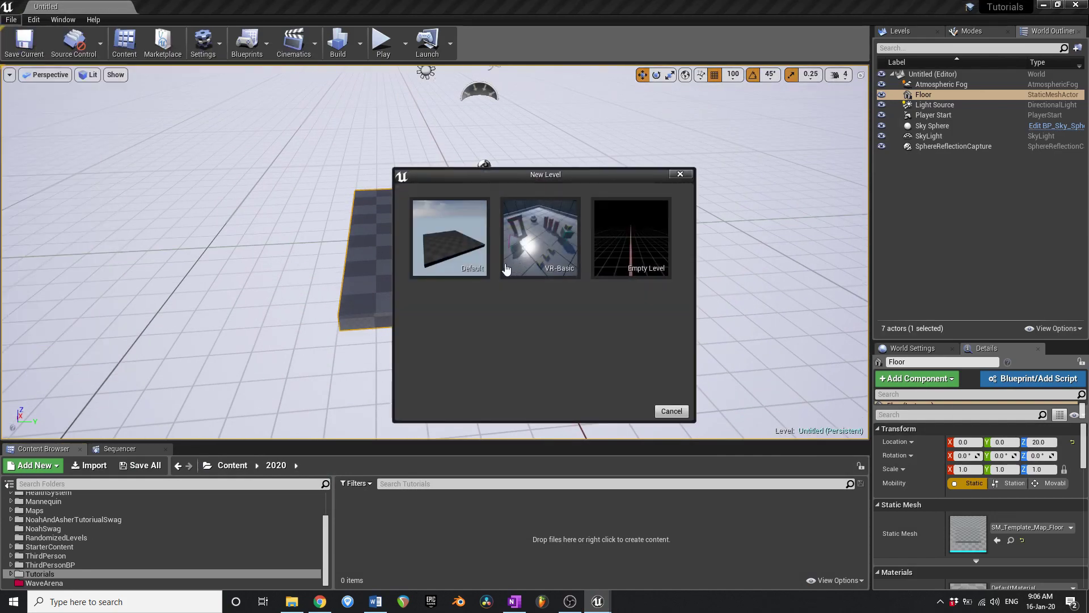
{"action": "left_click", "coordinate": [680, 174]}
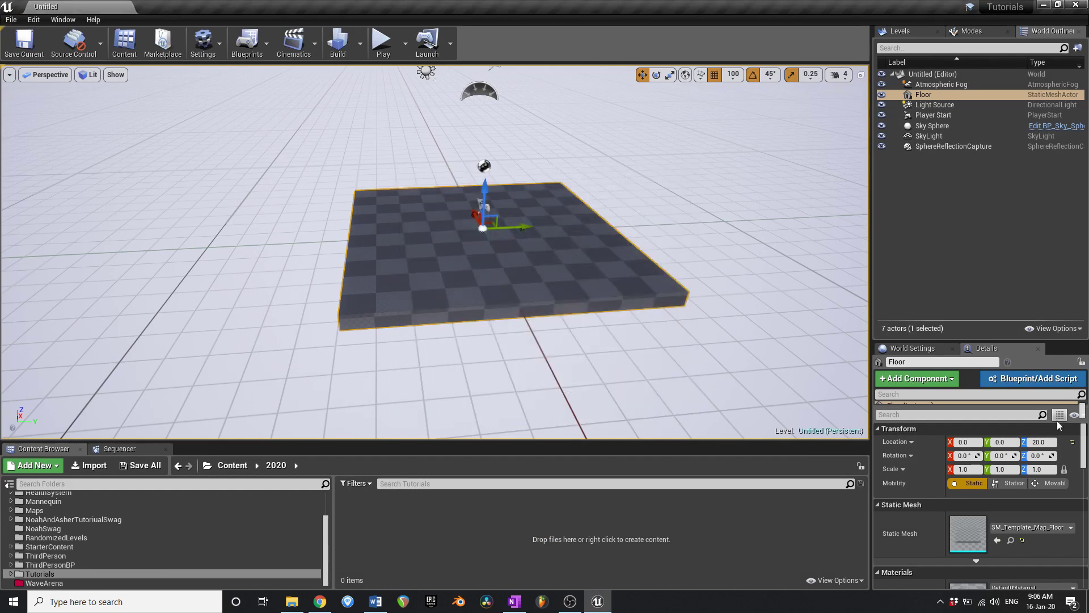
Reset the Floor's location to its default and set its scale to 5 on all three axes.
{"action": "left_click", "coordinate": [1072, 442]}
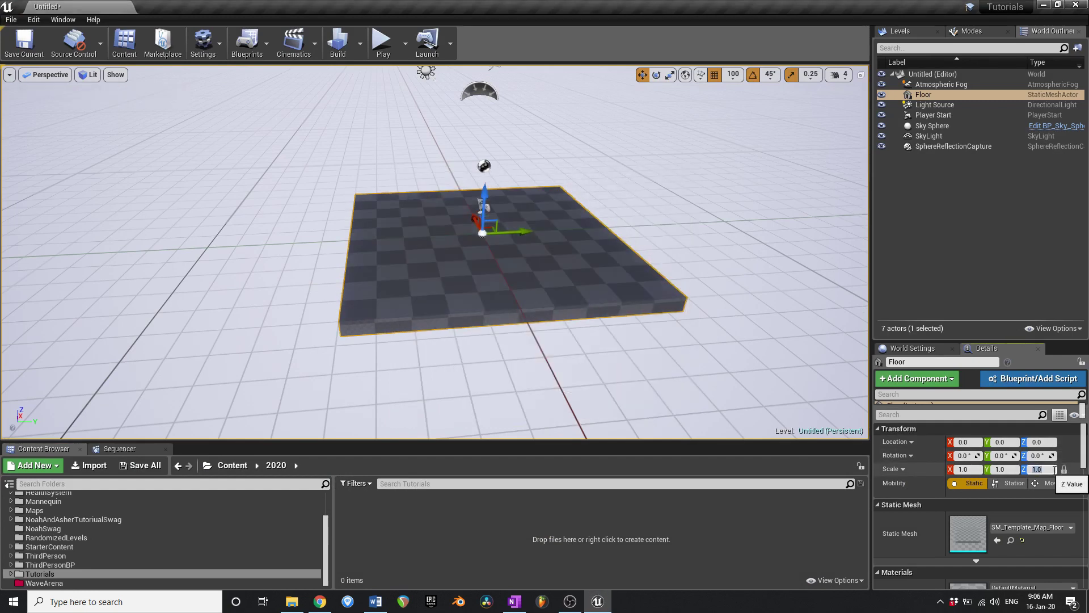
{"action": "type", "text": "5"}
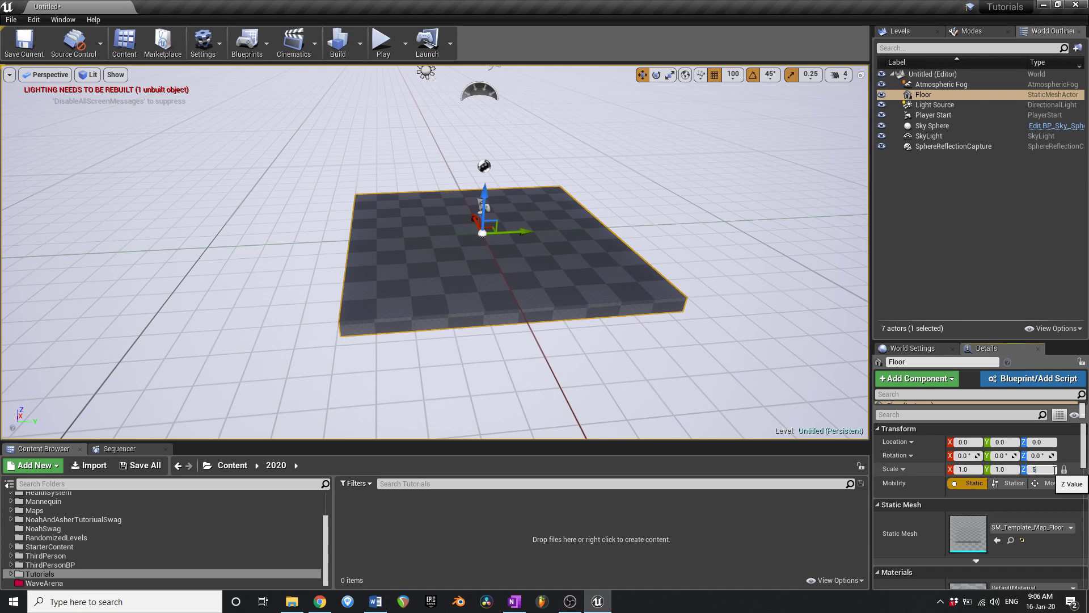
{"action": "key", "text": "Return"}
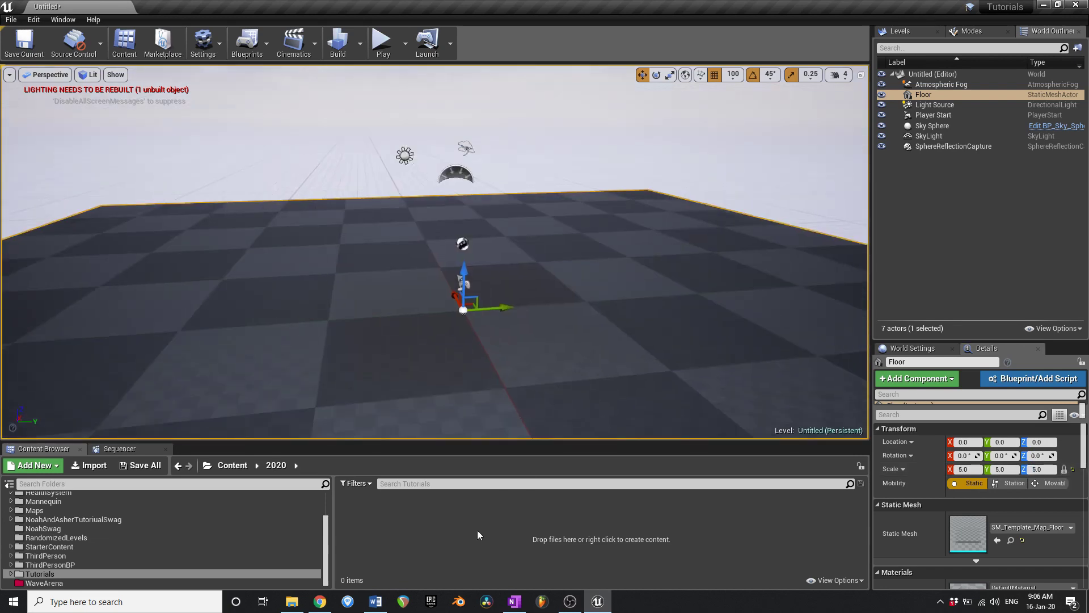
Go to the Content root and open its 2020 folder.
{"action": "right_click", "coordinate": [426, 513]}
{"action": "left_click", "coordinate": [379, 512]}
{"action": "right_click", "coordinate": [379, 513]}
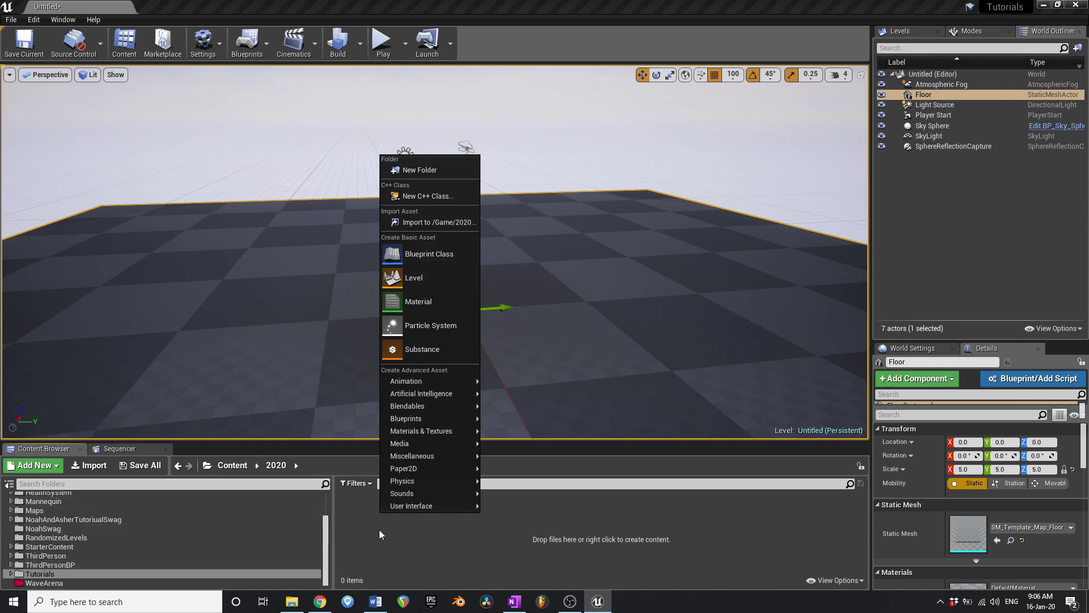
{"action": "left_click", "coordinate": [379, 530]}
{"action": "scroll", "coordinate": [86, 508], "scroll_direction": "up", "scroll_amount": 3}
{"action": "left_click", "coordinate": [42, 498]}
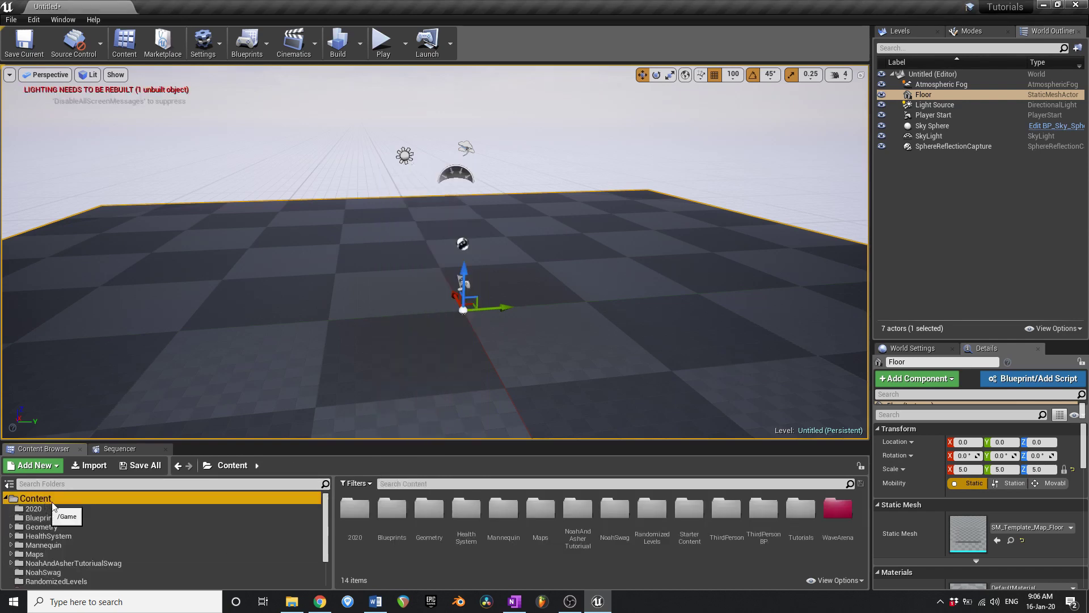
{"action": "double_click", "coordinate": [352, 508]}
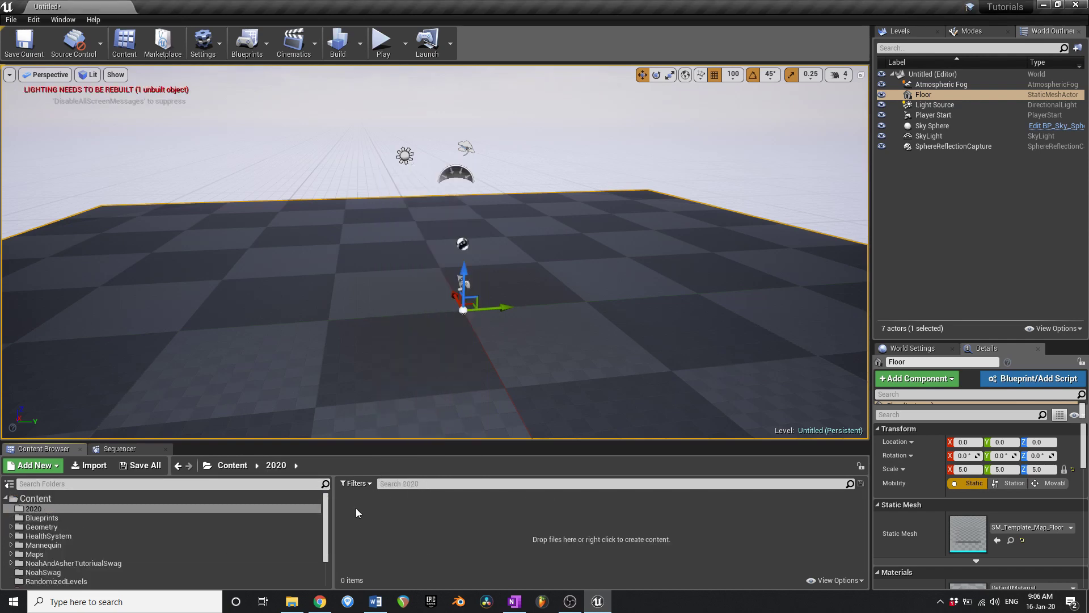
Create a Blueprint Class with Actor as its parent in the 2020 folder and name it MusicManagerBP.
{"action": "right_click", "coordinate": [387, 517]}
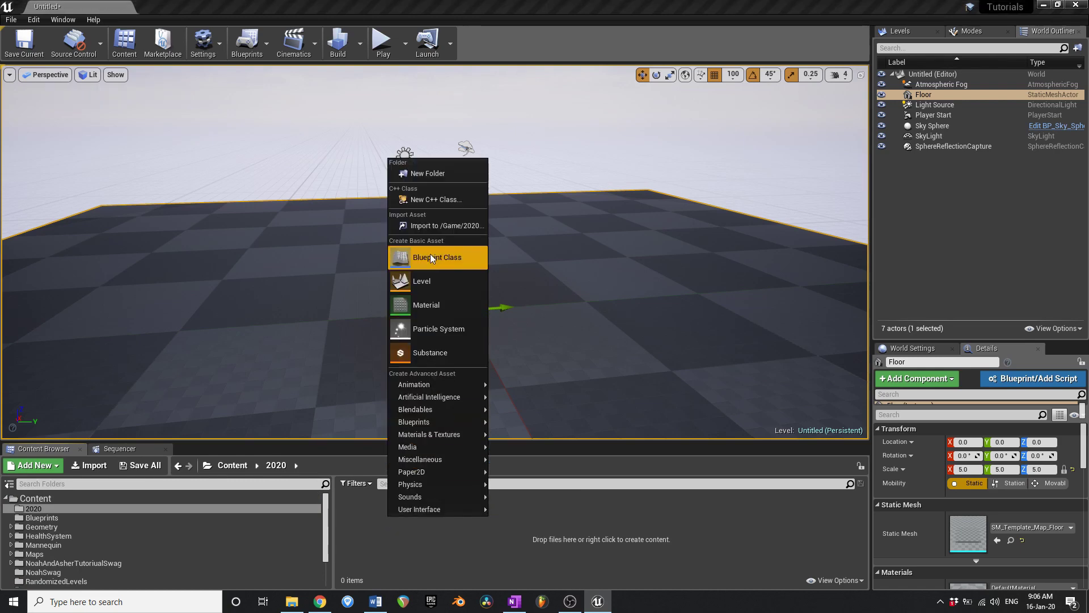
{"action": "right_click", "coordinate": [373, 515]}
{"action": "right_click", "coordinate": [373, 516]}
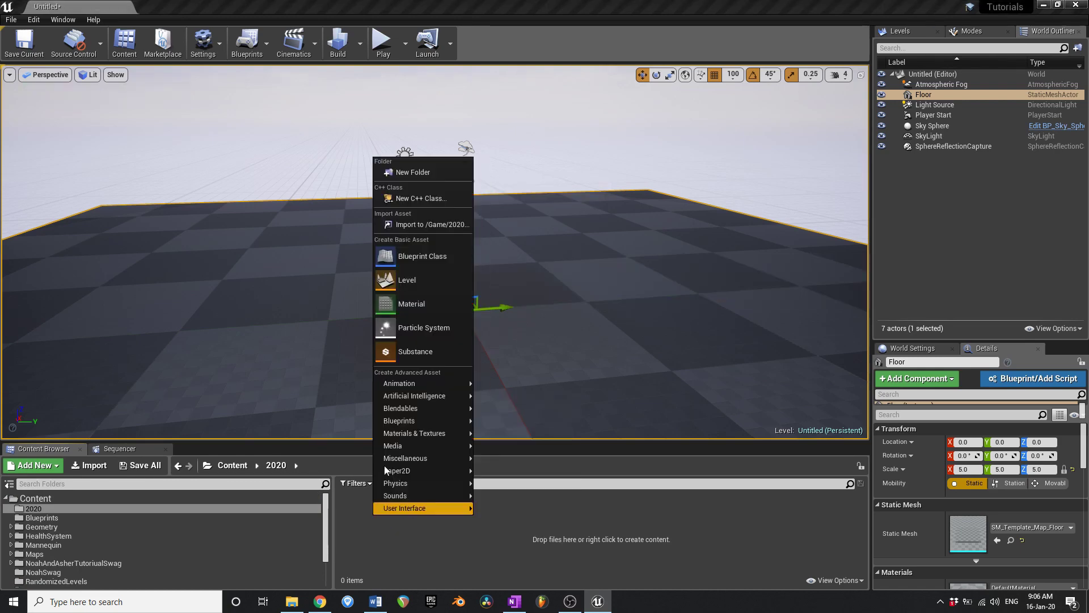
{"action": "left_click", "coordinate": [409, 259]}
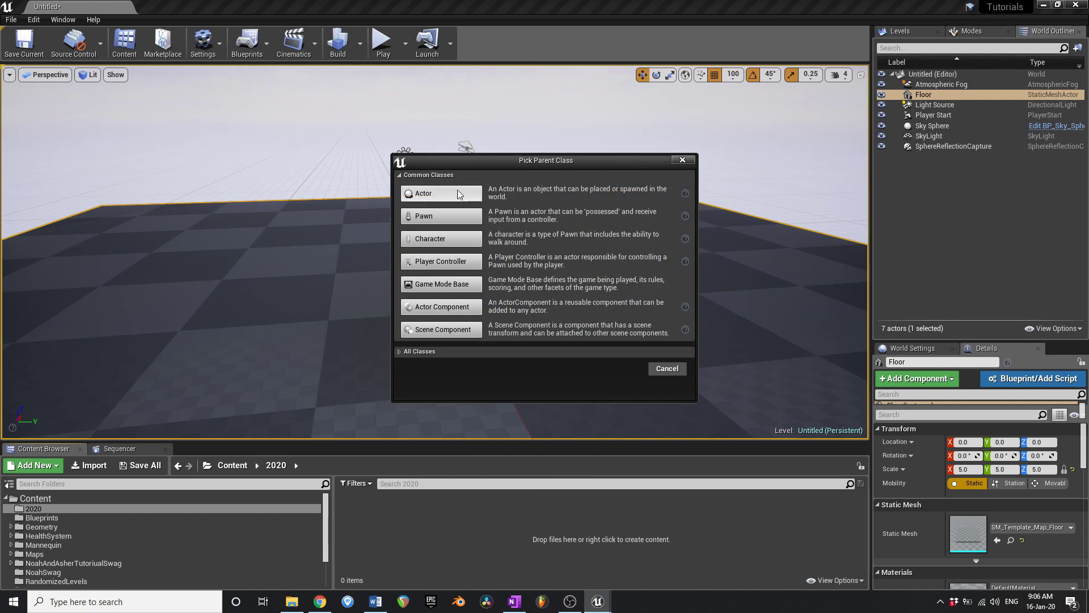
{"action": "left_click", "coordinate": [455, 194]}
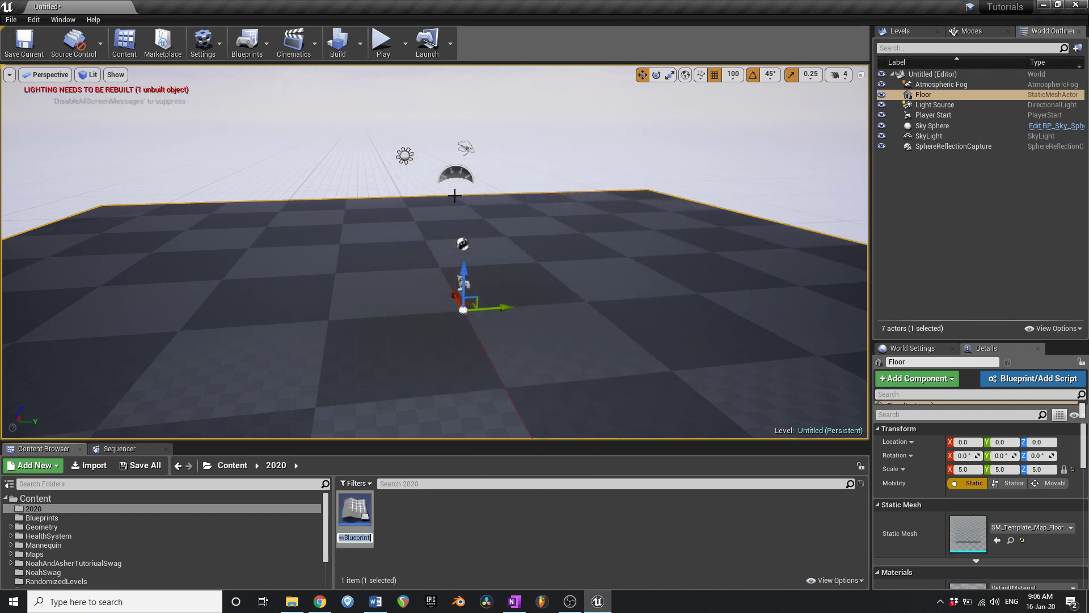
{"action": "type", "text": "MusicManager"}
{"action": "type", "text": "BP"}
{"action": "key", "text": "Return"}
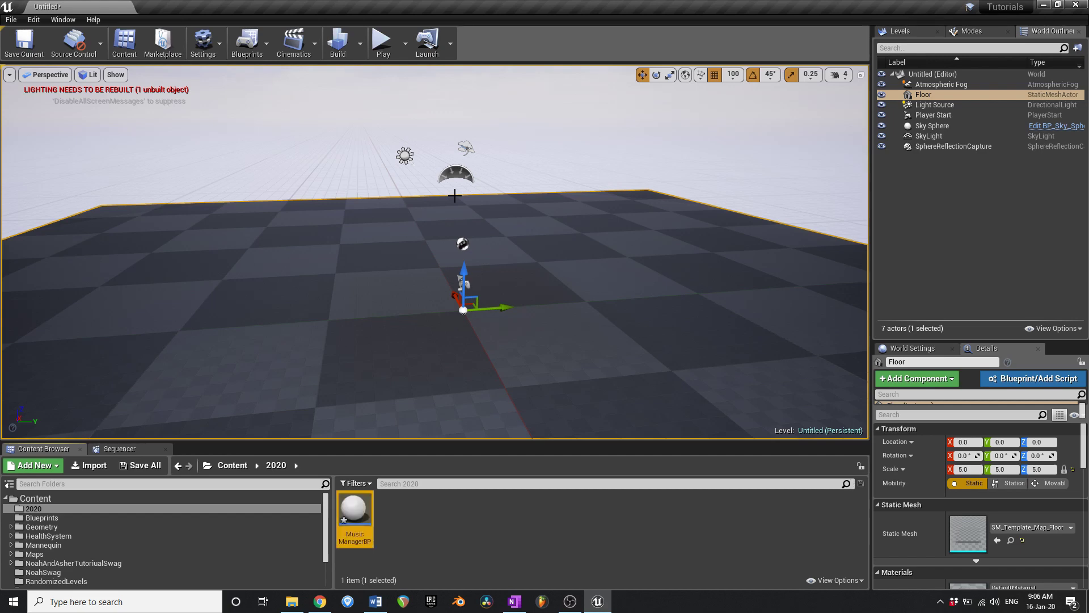
Try adding a Level asset with the default name to the 2020 folder, undoing the last change in the process.
{"action": "right_click", "coordinate": [413, 510]}
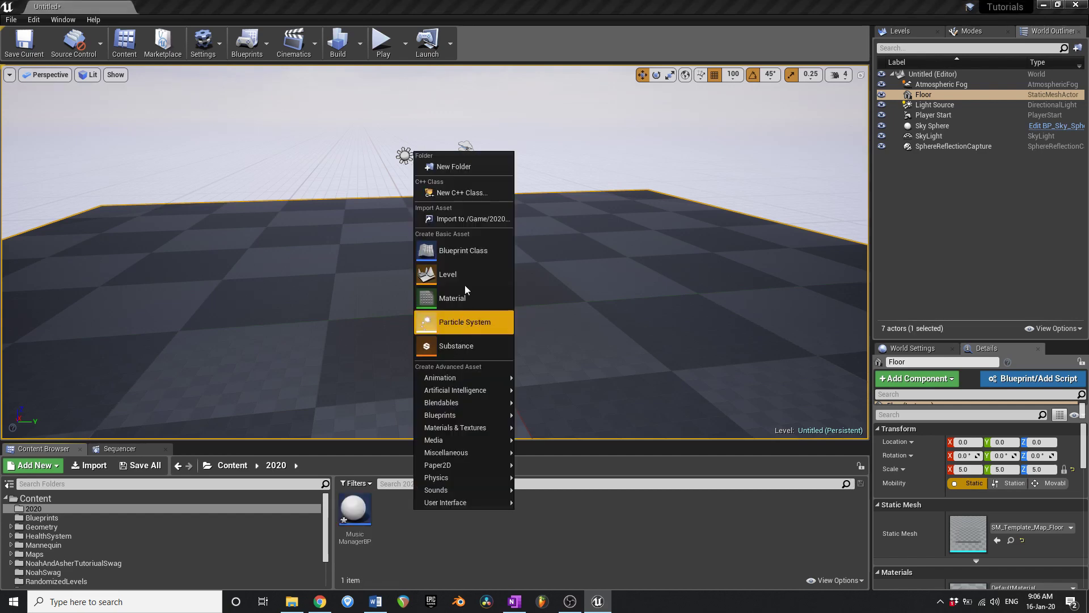
{"action": "left_click", "coordinate": [452, 274]}
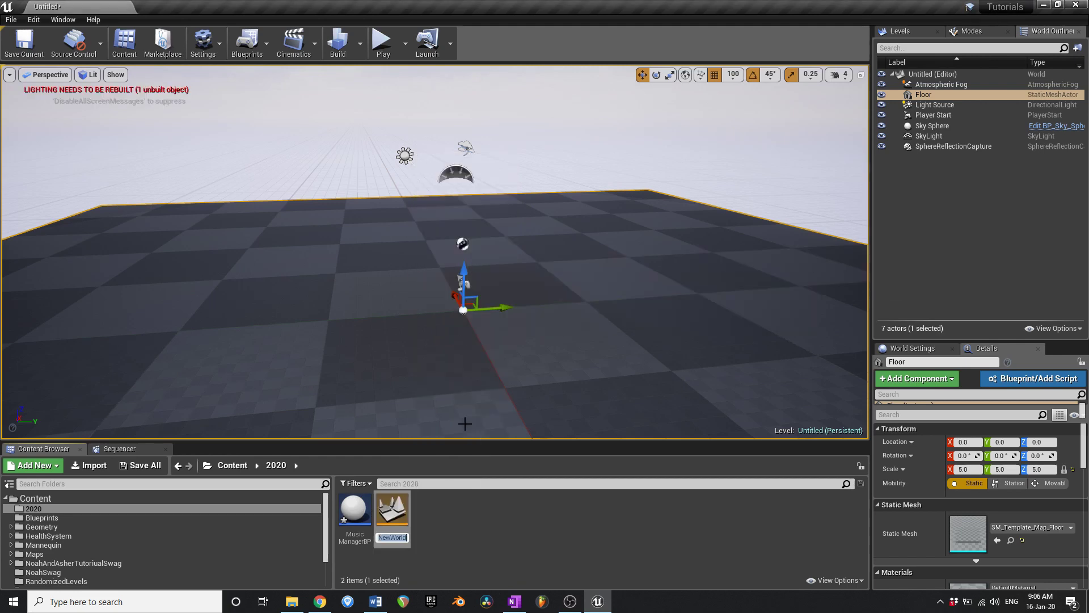
{"action": "key", "text": "ctrl+z"}
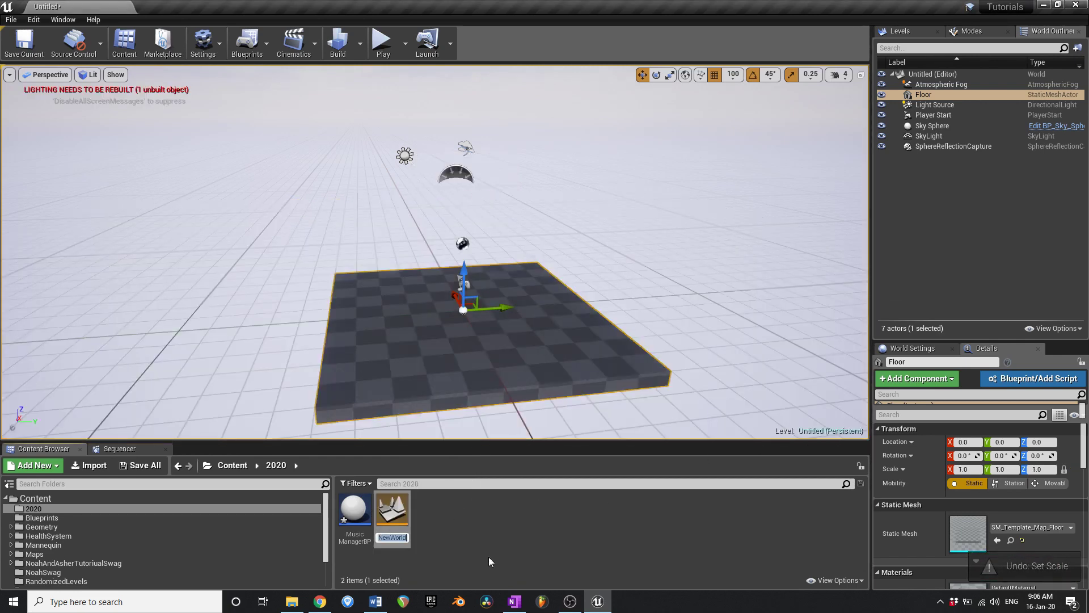
{"action": "key", "text": "Return"}
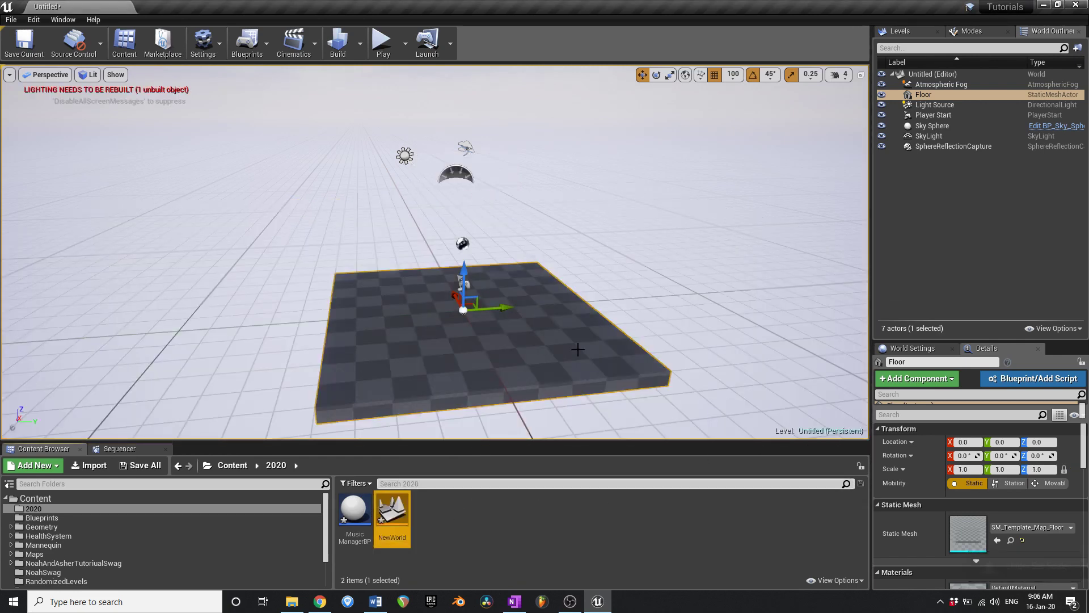
Set the Floor's scale to 5 on all three axes again.
{"action": "left_click", "coordinate": [1051, 470]}
{"action": "type", "text": "5"}
{"action": "key", "text": "Return"}
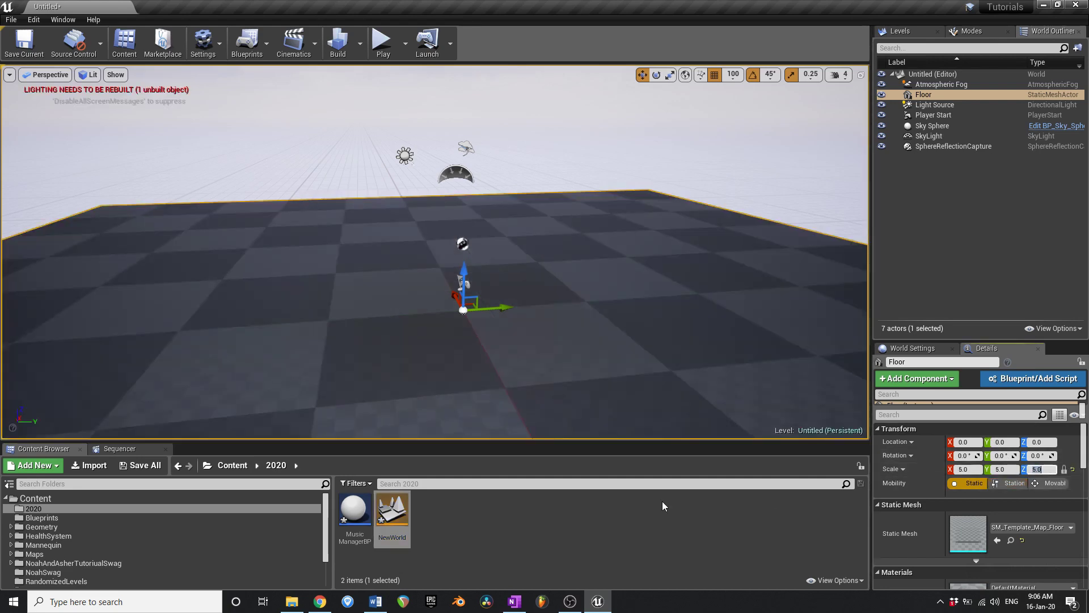
Delete the NewWorld level asset from the 2020 folder.
{"action": "left_click", "coordinate": [439, 512]}
{"action": "left_click", "coordinate": [397, 507]}
{"action": "key", "text": "Delete"}
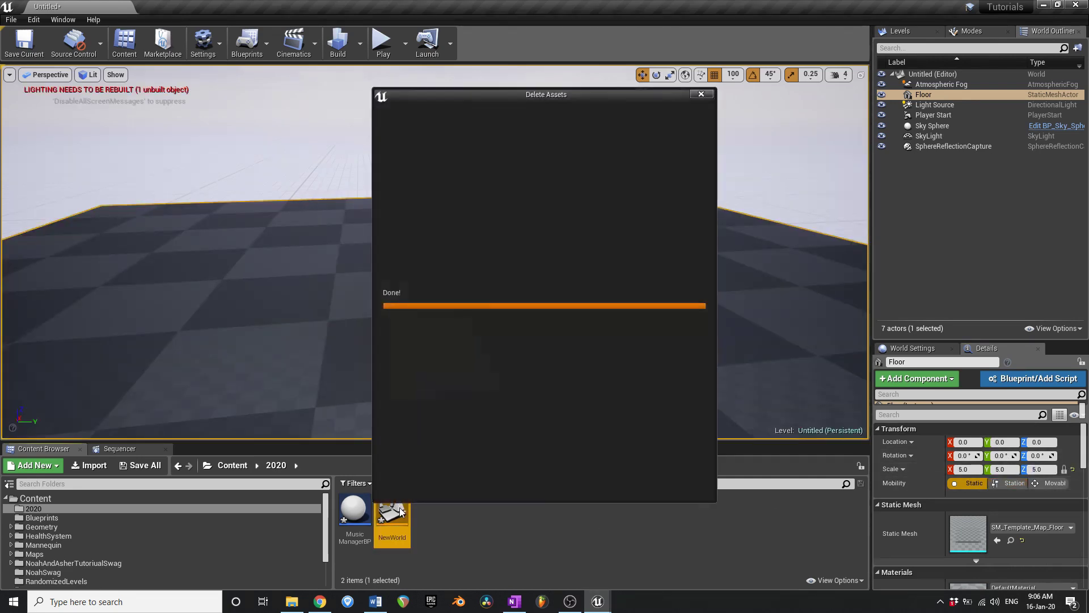
{"action": "left_click", "coordinate": [486, 479]}
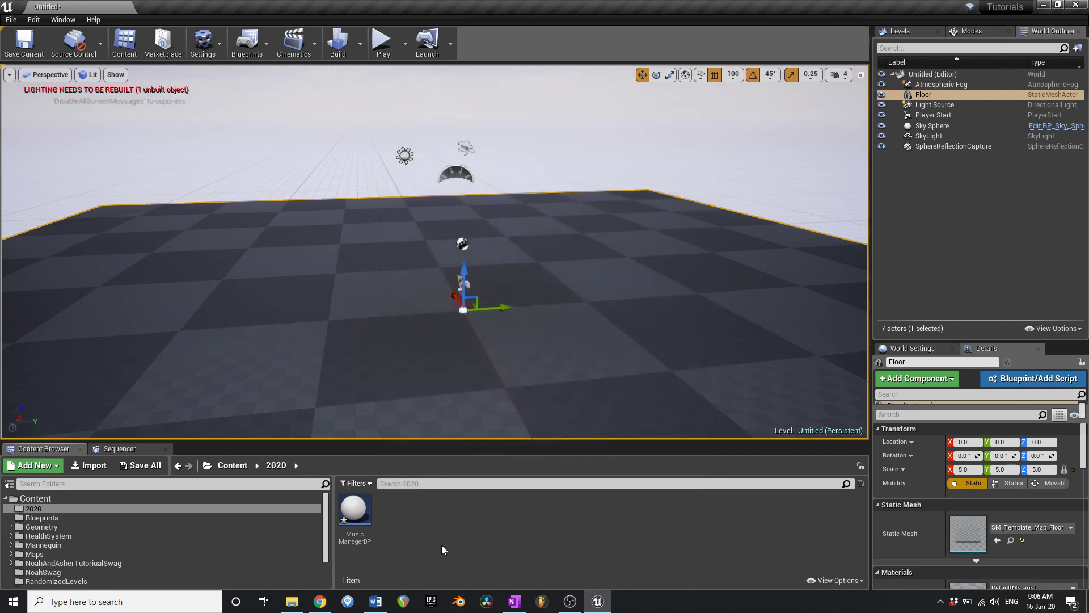
Create another Blueprint Class with Actor as its parent in the 2020 folder and name it MusicChangingVolBP.
{"action": "right_click", "coordinate": [401, 520]}
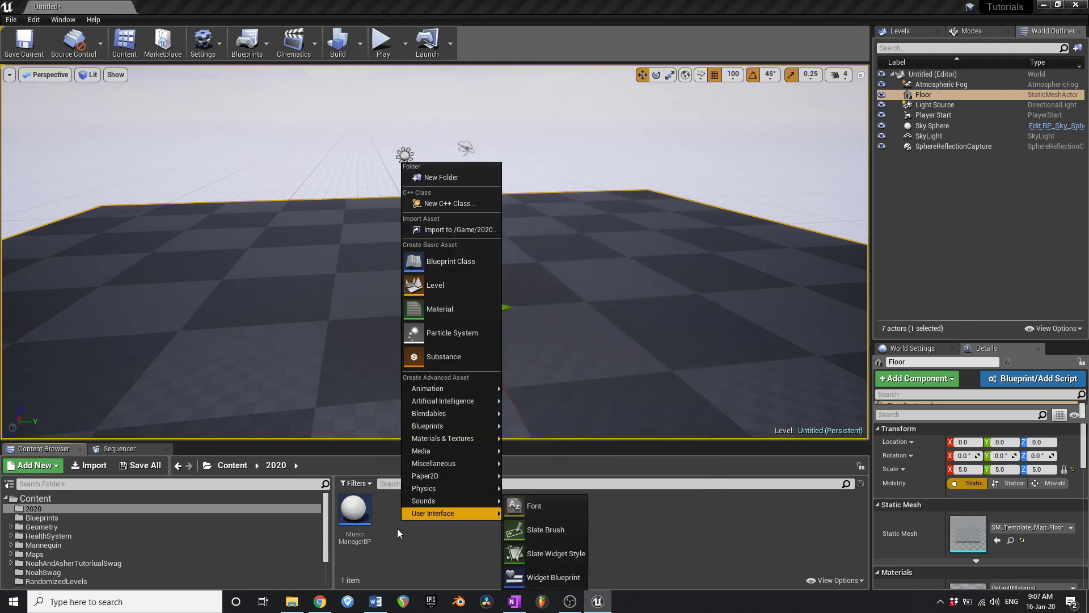
{"action": "left_click", "coordinate": [397, 529]}
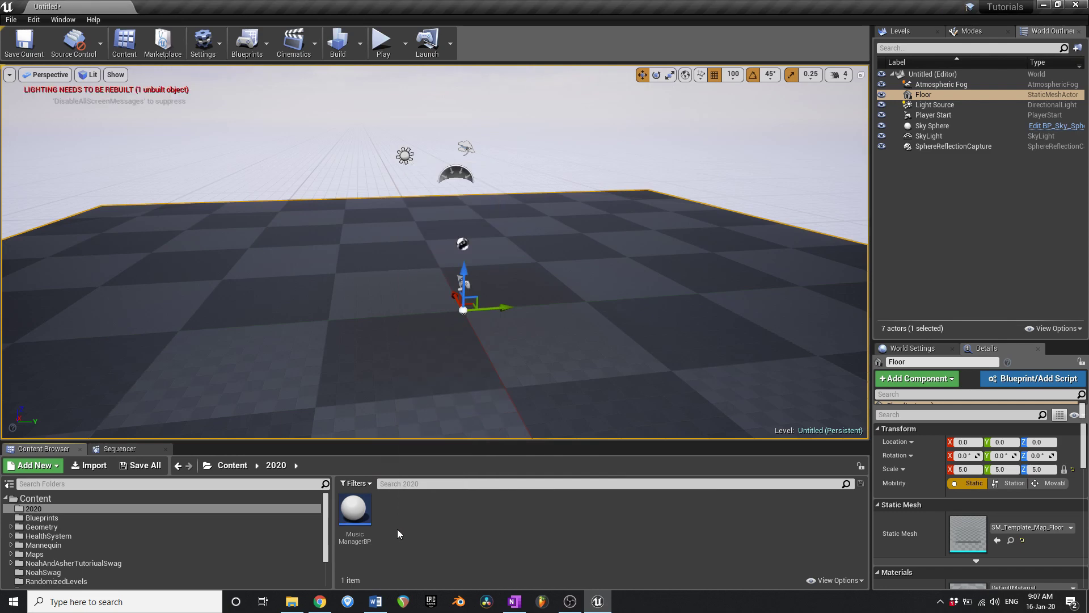
{"action": "right_click", "coordinate": [404, 515]}
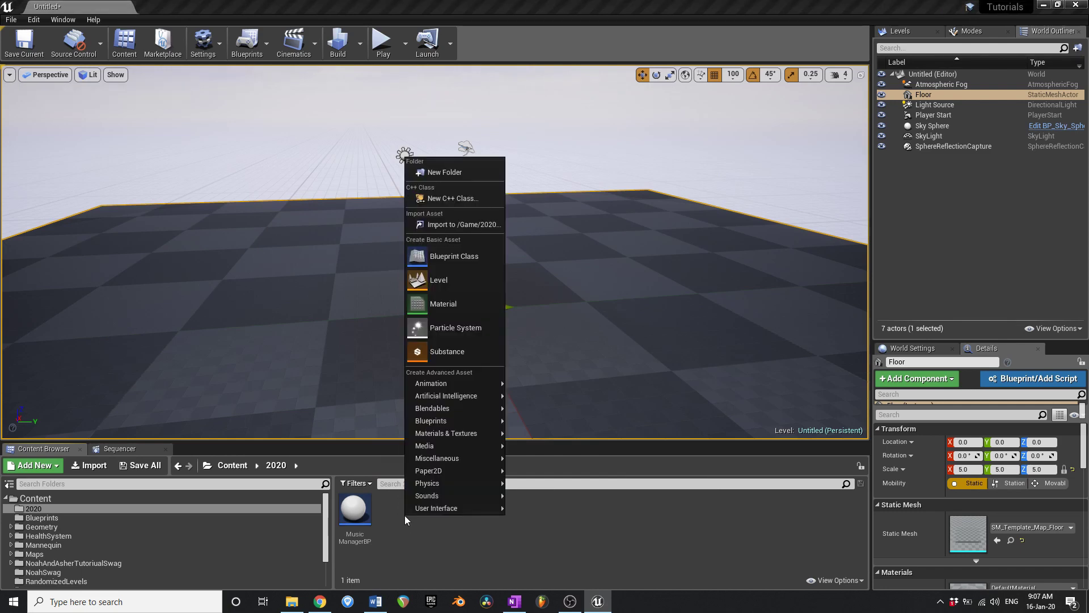
{"action": "left_click", "coordinate": [454, 258]}
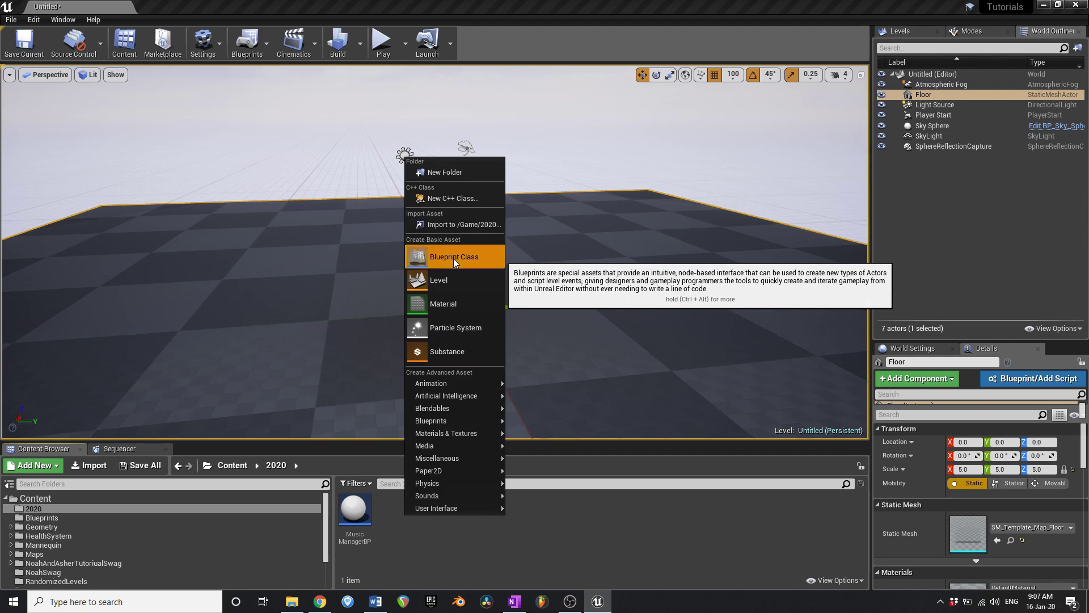
{"action": "left_click", "coordinate": [448, 206]}
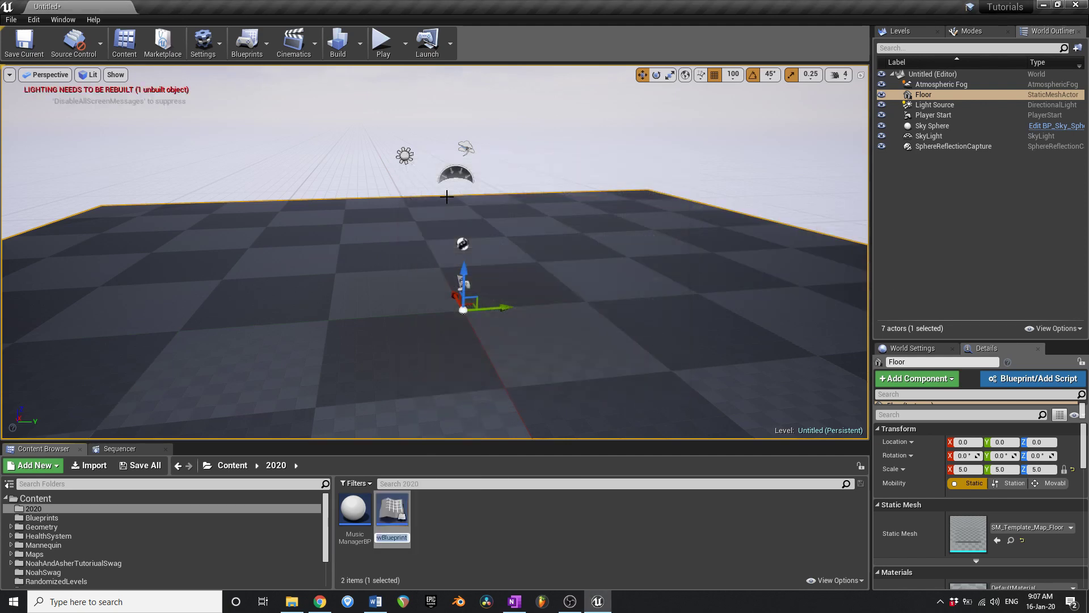
{"action": "type", "text": "Music"}
{"action": "key", "text": "Return"}
{"action": "type", "text": "ChangingVol"}
{"action": "type", "text": "BP"}
{"action": "key", "text": "Return"}
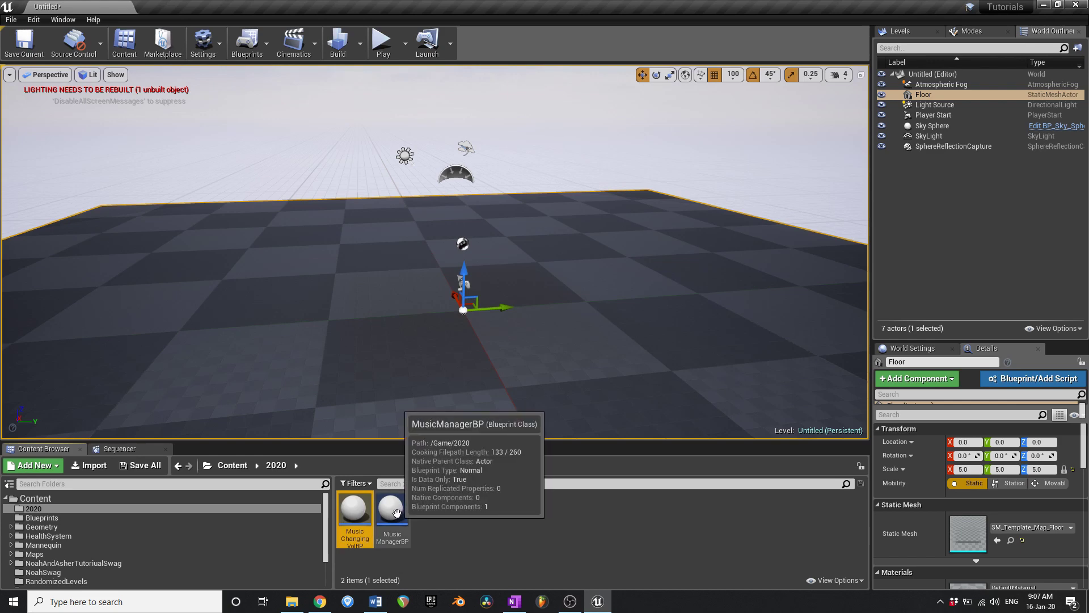
Place MusicManagerBP in the level beside the Player Start, and add a Billboard component to its Blueprint.
{"action": "left_click_drag", "start_coordinate": [397, 514], "coordinate": [528, 310]}
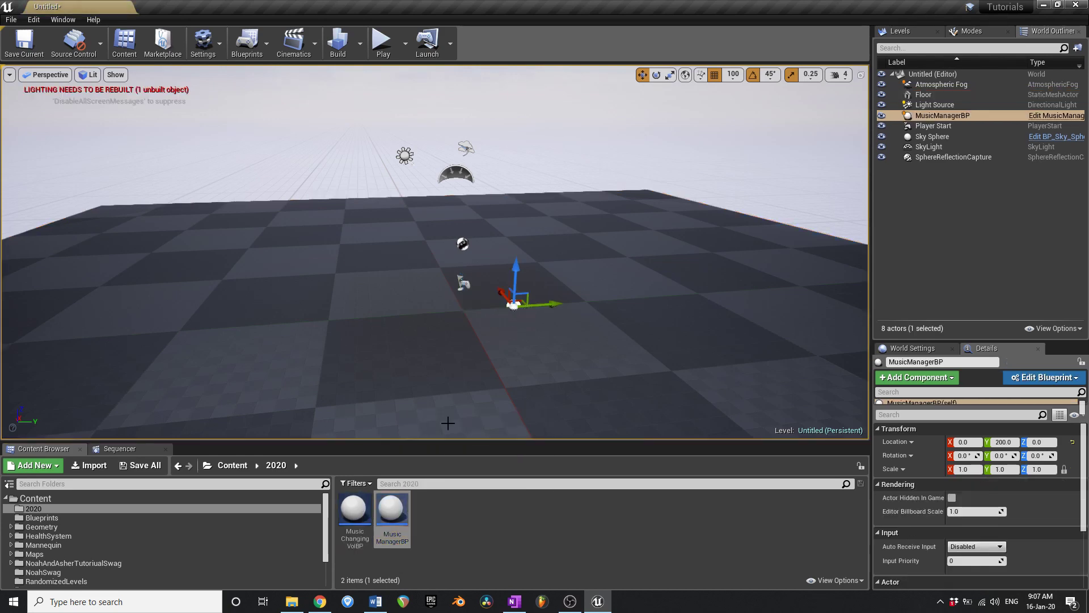
{"action": "left_click", "coordinate": [514, 321]}
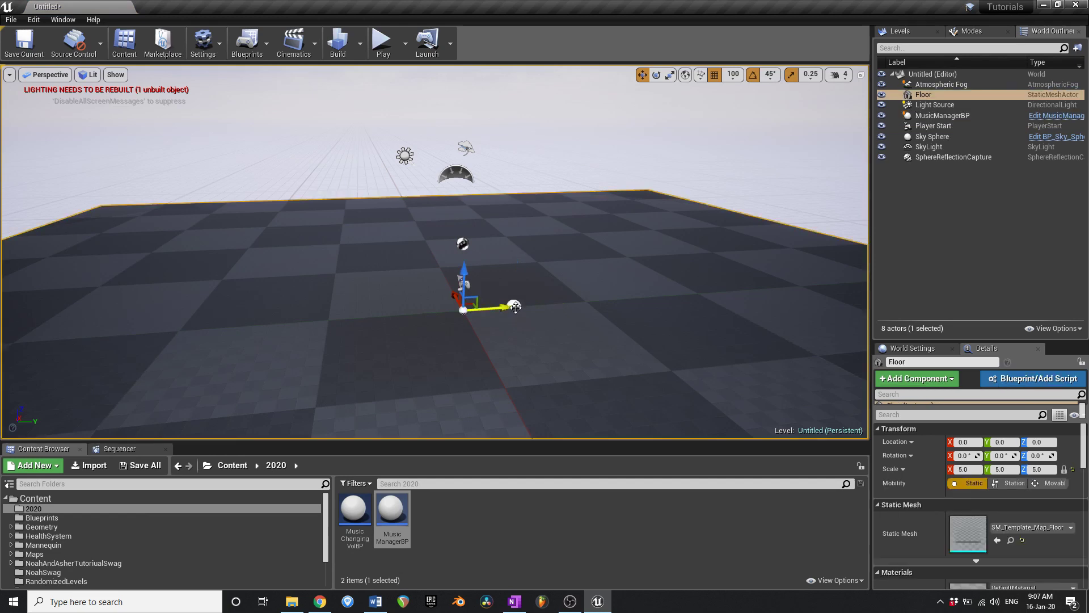
{"action": "double_click", "coordinate": [392, 512]}
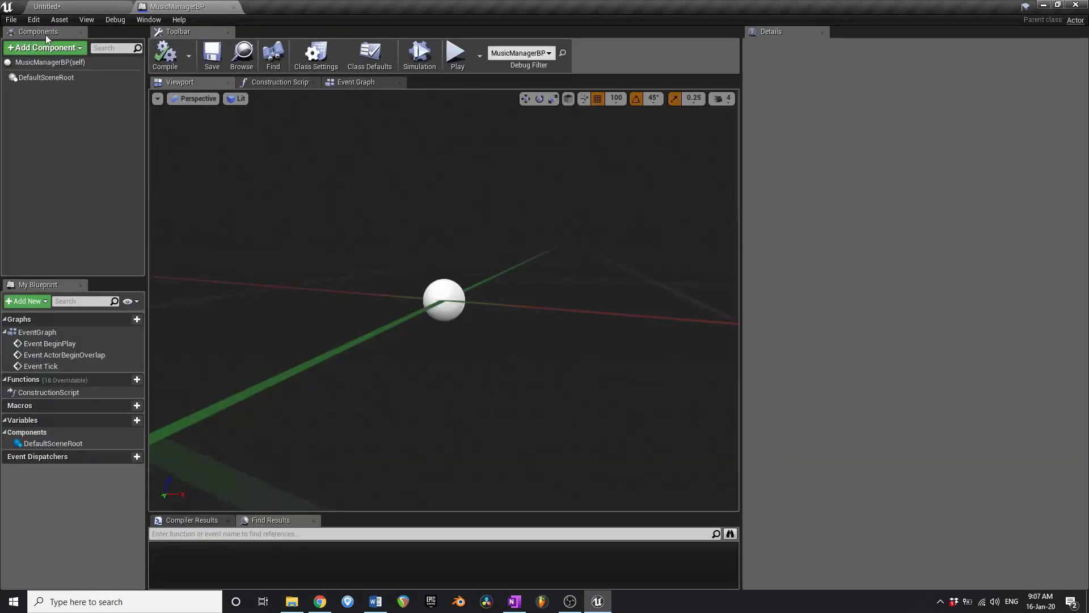
{"action": "left_click", "coordinate": [51, 49]}
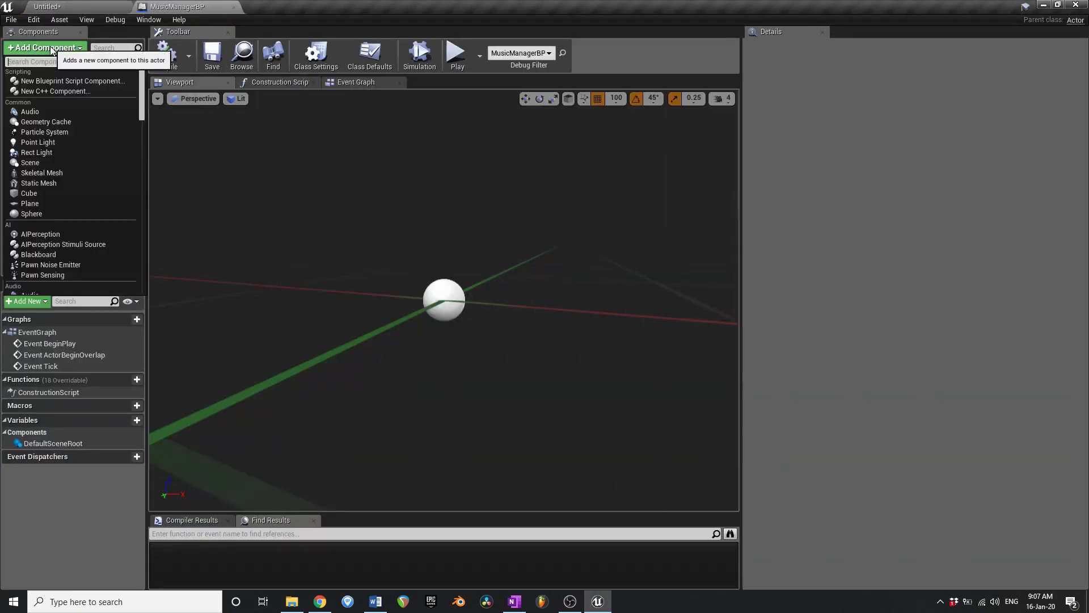
{"action": "type", "text": "billb"}
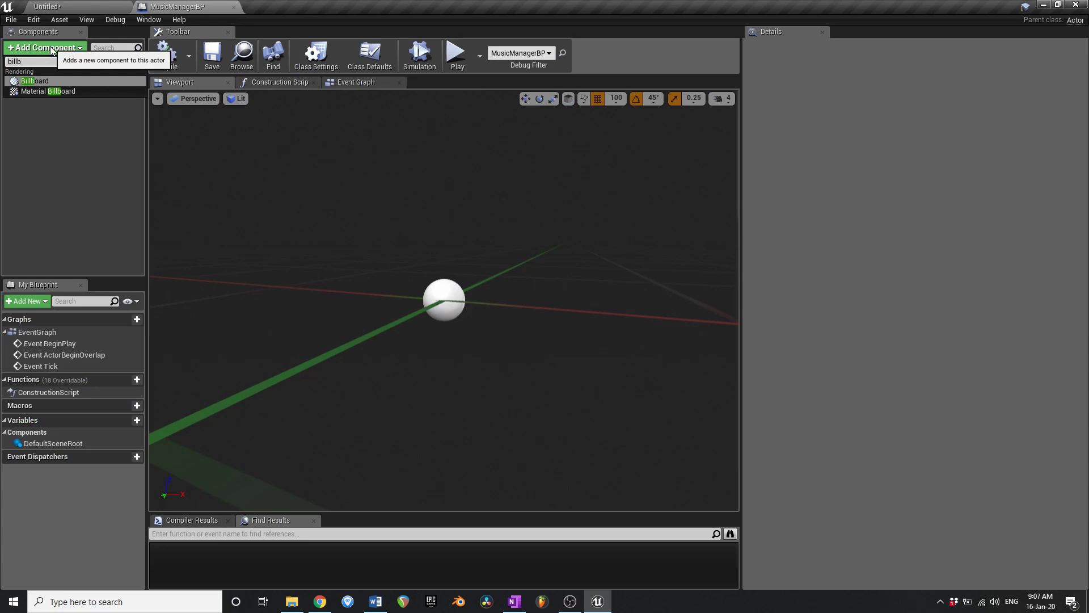
{"action": "key", "text": "Return"}
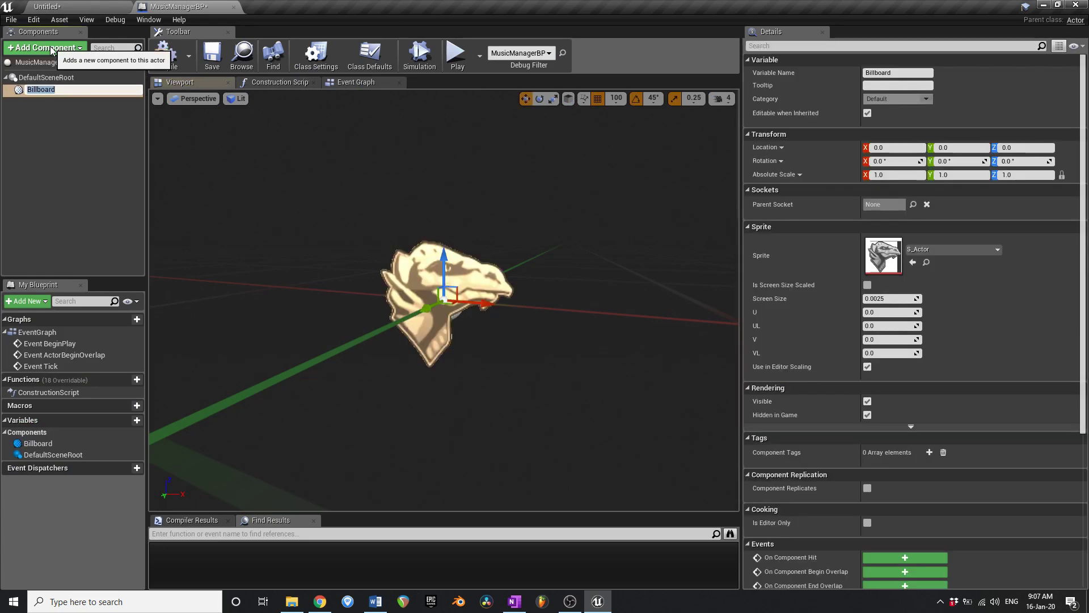
Set the Billboard component's sprite to the T_Frame_N texture.
{"action": "left_click", "coordinate": [969, 251]}
{"action": "scroll", "coordinate": [1074, 435], "scroll_direction": "down", "scroll_amount": 5}
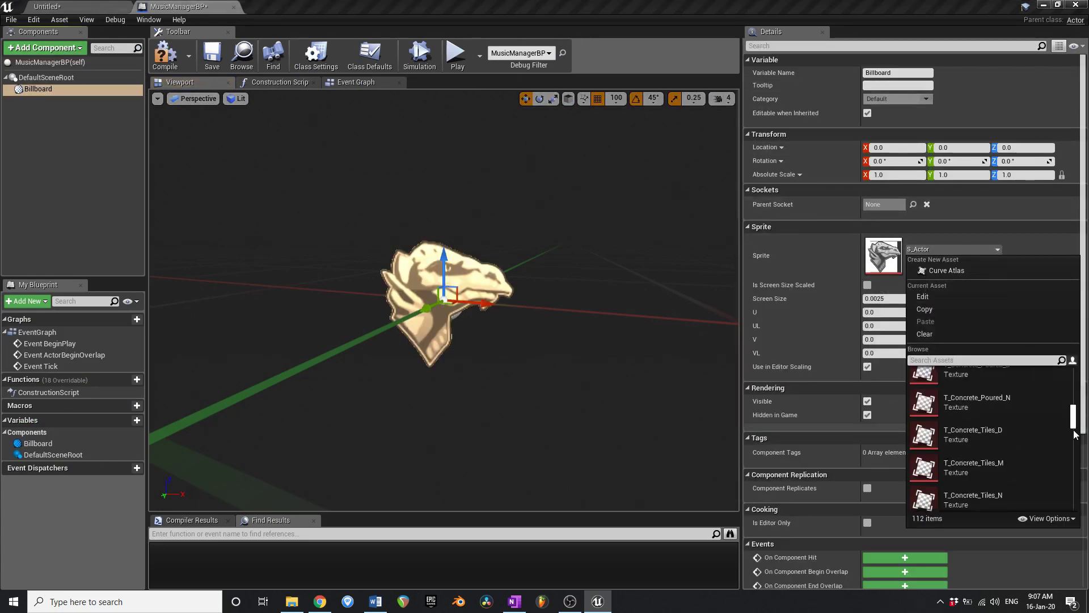
{"action": "scroll", "coordinate": [989, 468], "scroll_direction": "down", "scroll_amount": 3}
{"action": "left_click", "coordinate": [983, 434]}
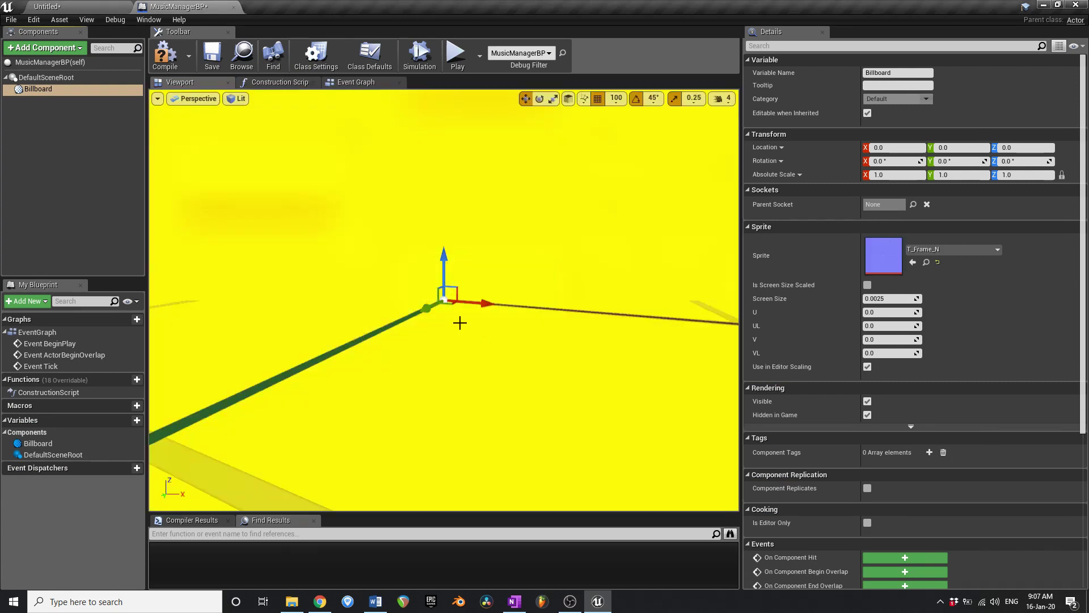
Raise the Billboard component to a Z location of 500, and compile and save the Blueprint.
{"action": "scroll", "coordinate": [459, 323], "scroll_direction": "down", "scroll_amount": 6}
{"action": "left_click_drag", "start_coordinate": [444, 272], "coordinate": [440, 156]}
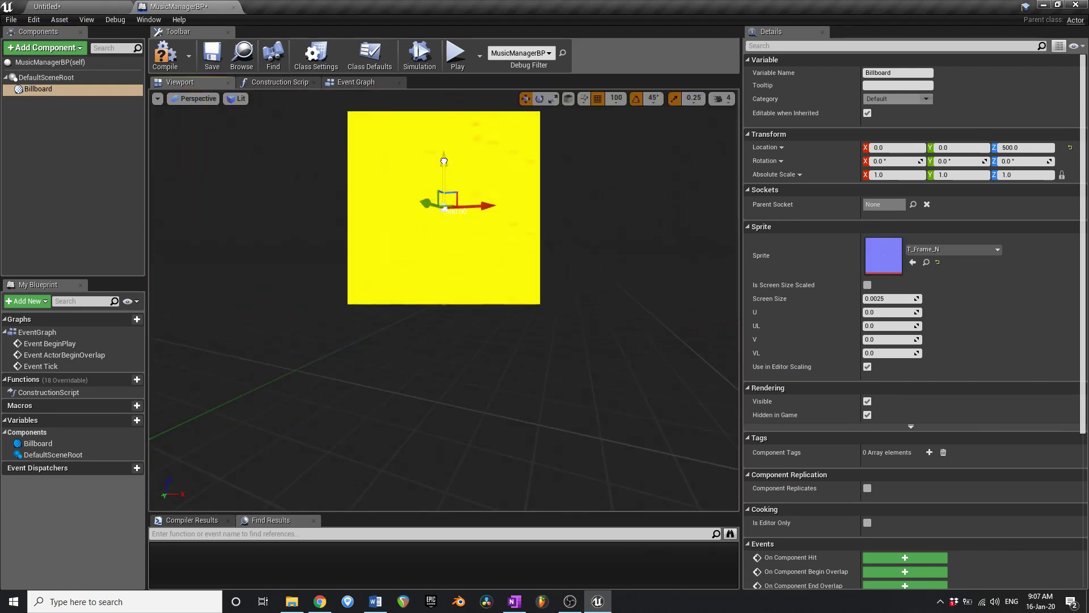
{"action": "left_click", "coordinate": [160, 59]}
{"action": "left_click", "coordinate": [212, 57]}
Save the untitled level in the 2020 folder under the name MusicTutorial.
{"action": "left_click", "coordinate": [83, 6]}
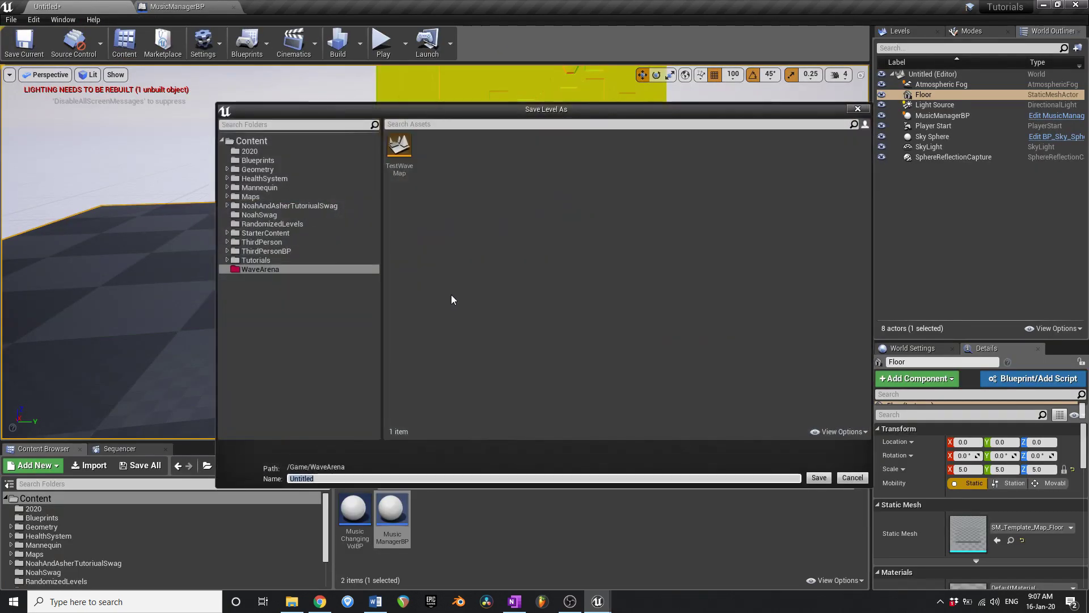
{"action": "left_click", "coordinate": [265, 151]}
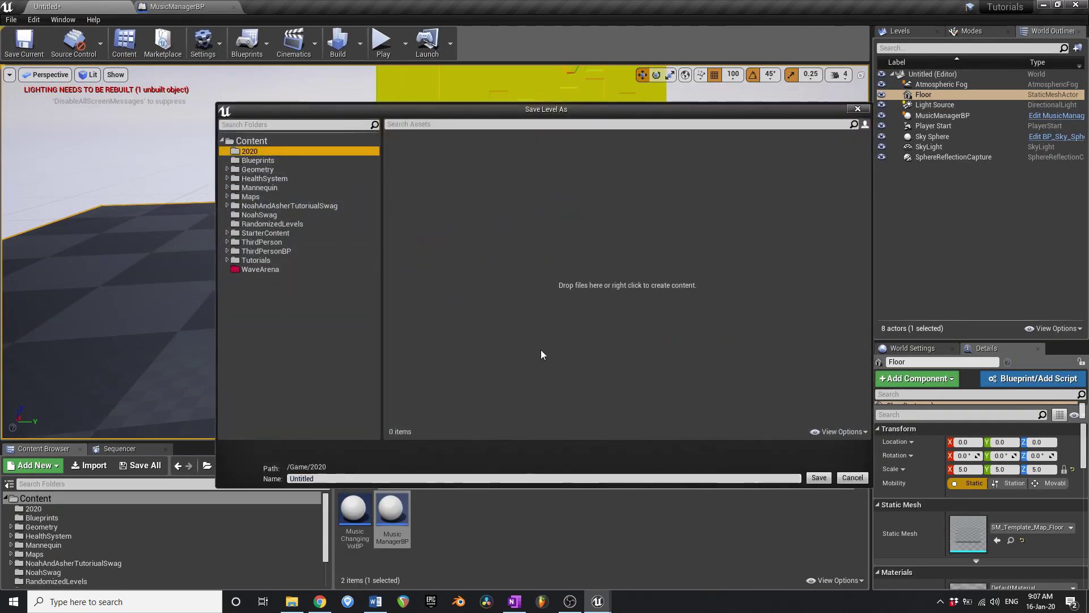
{"action": "left_click", "coordinate": [299, 478]}
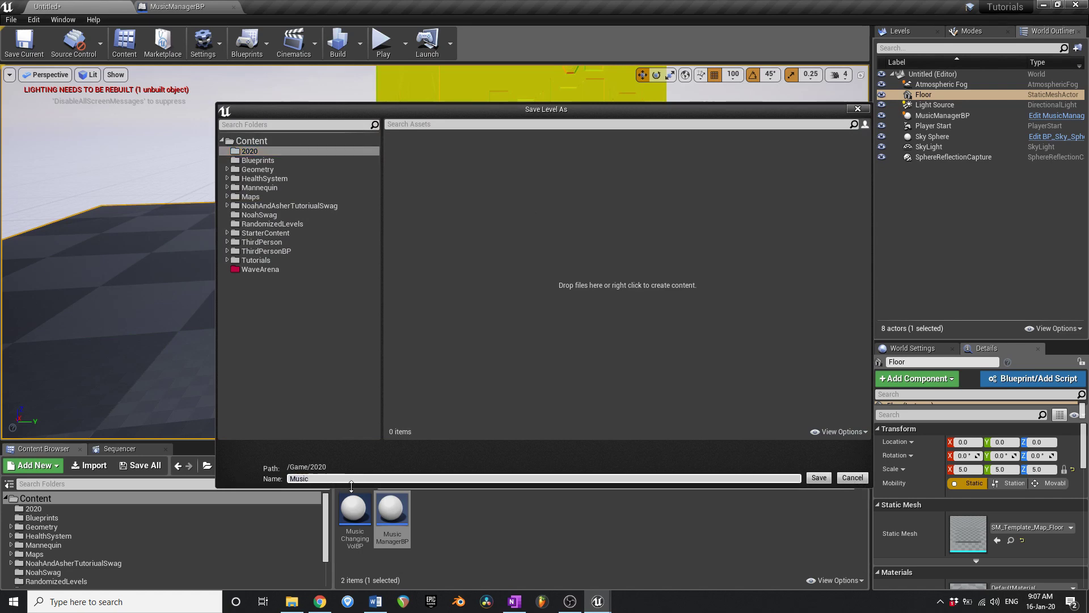
{"action": "type", "text": "MusicTutorial"}
{"action": "key", "text": "Return"}
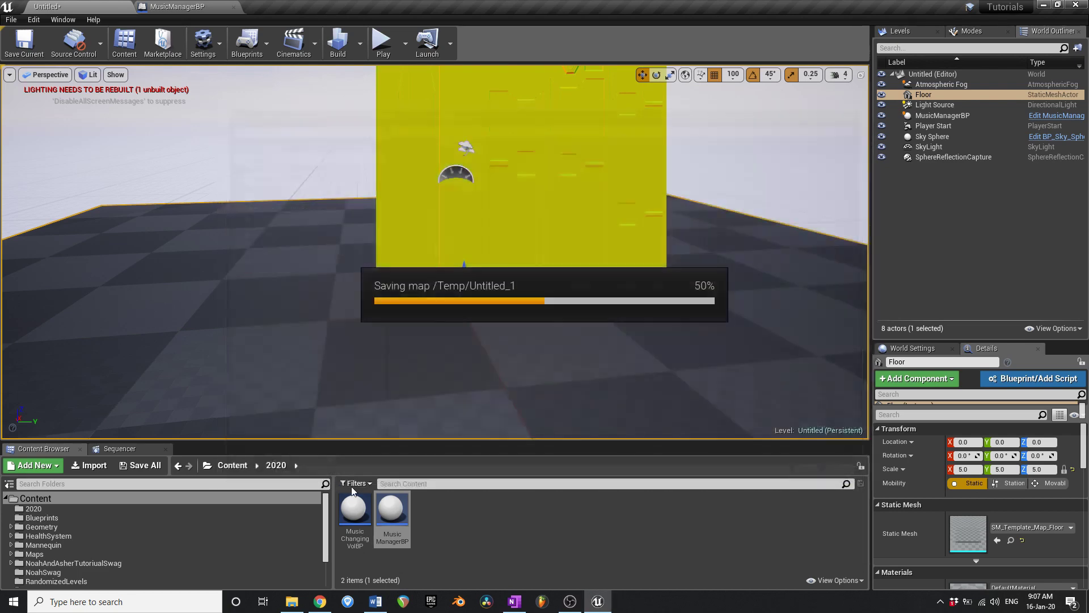
Set the Billboard component's scale to 0.25 on all three axes in MusicManagerBP and save the Blueprint.
{"action": "left_click", "coordinate": [210, 7]}
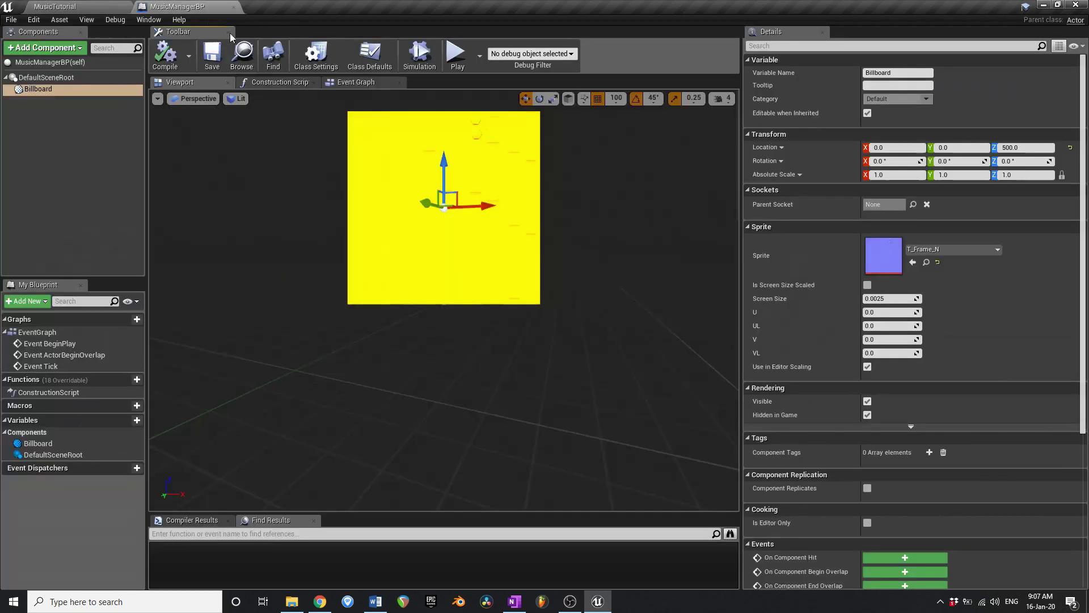
{"action": "left_click", "coordinate": [1013, 176]}
{"action": "type", "text": ".2"}
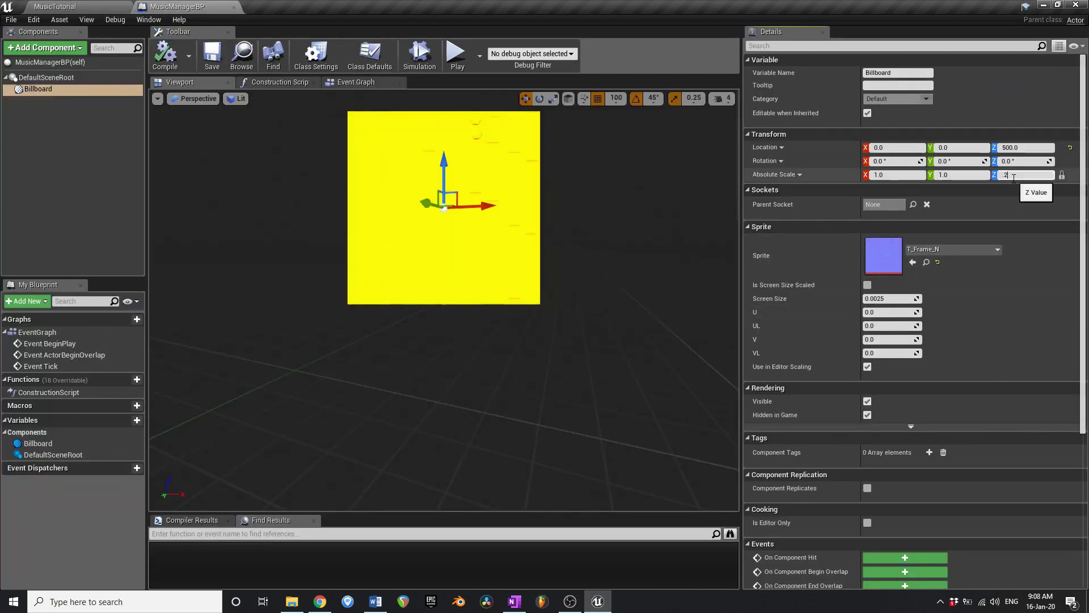
{"action": "type", "text": "5"}
{"action": "key", "text": "Return"}
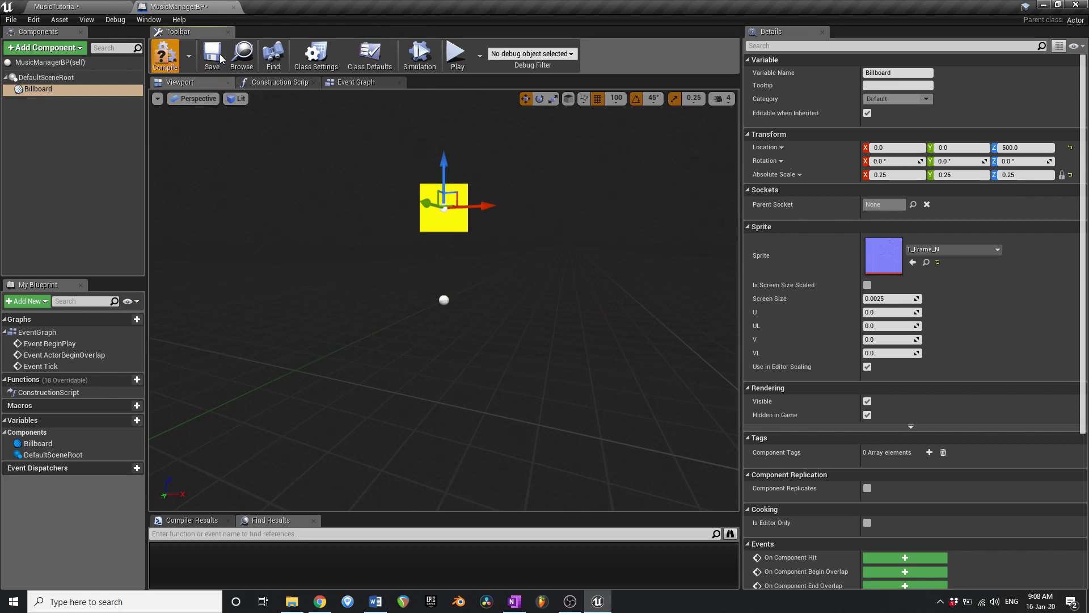
{"action": "left_click", "coordinate": [213, 55]}
Move the MusicManagerBP actor along the Y axis to 500 in the MusicTutorial level and save the level.
{"action": "left_click", "coordinate": [80, 7]}
{"action": "left_click", "coordinate": [529, 195]}
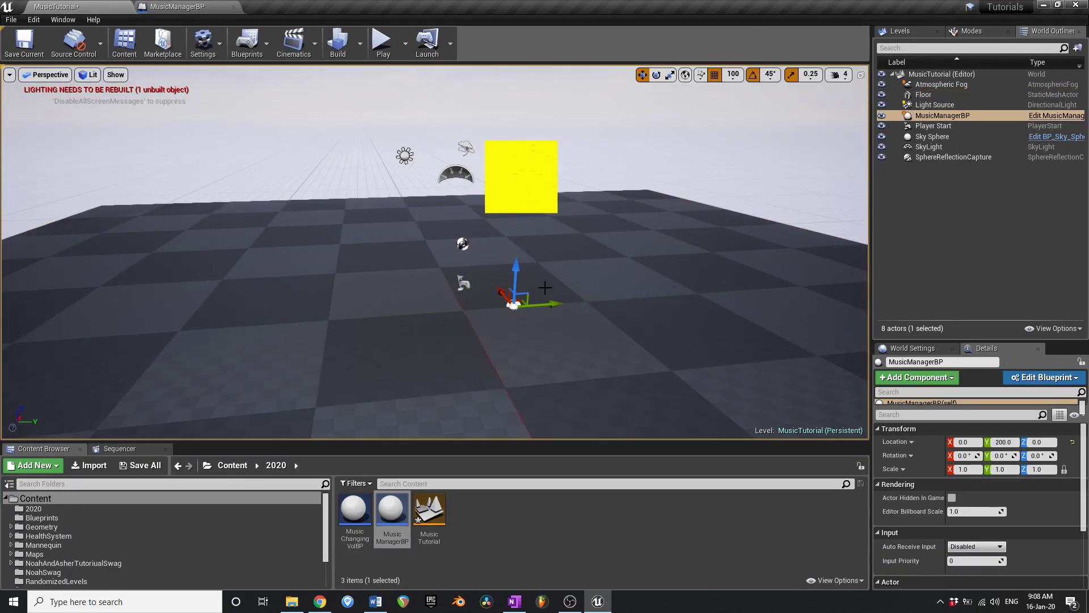
{"action": "left_click_drag", "start_coordinate": [554, 302], "coordinate": [637, 296]}
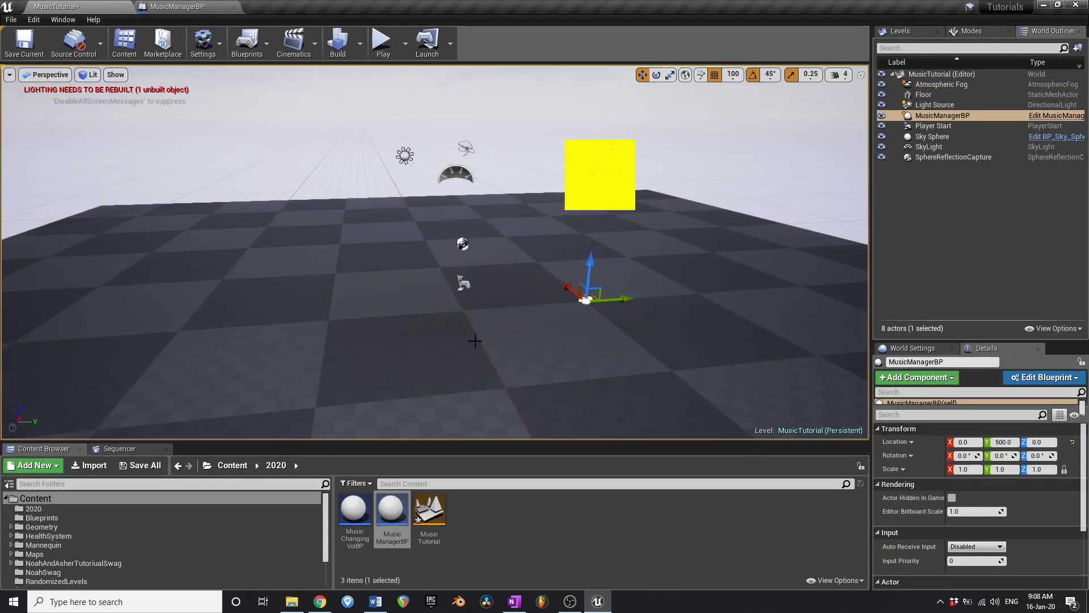
{"action": "key", "text": "ctrl+s"}
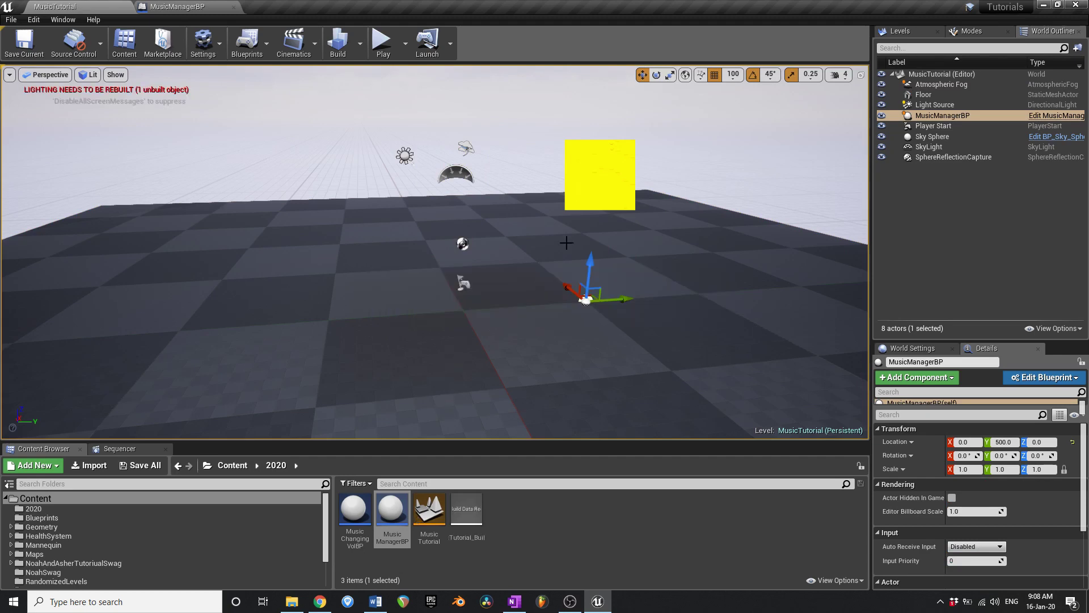
Add a new variable named TrackList to the MusicManagerBP Blueprint.
{"action": "left_click", "coordinate": [181, 6]}
{"action": "left_click", "coordinate": [54, 50]}
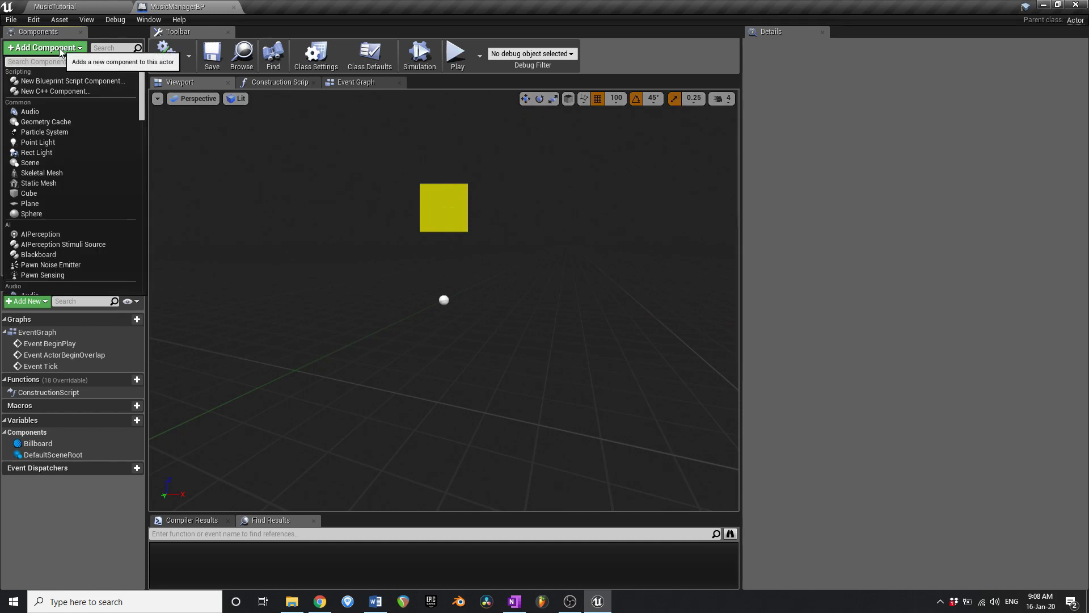
{"action": "left_click", "coordinate": [219, 295]}
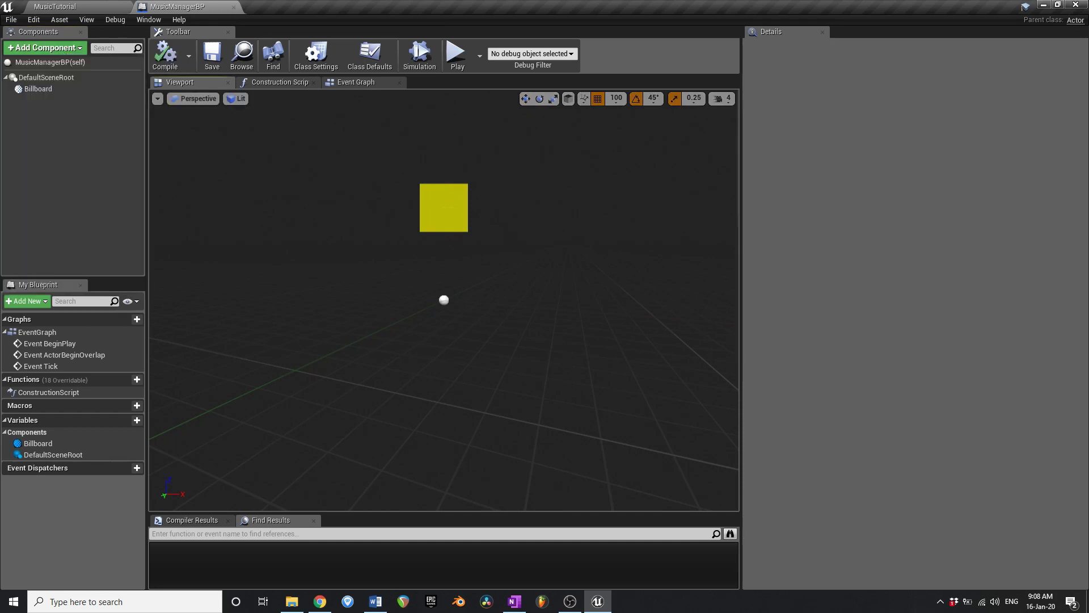
{"action": "left_click", "coordinate": [73, 498]}
{"action": "left_click", "coordinate": [138, 419]}
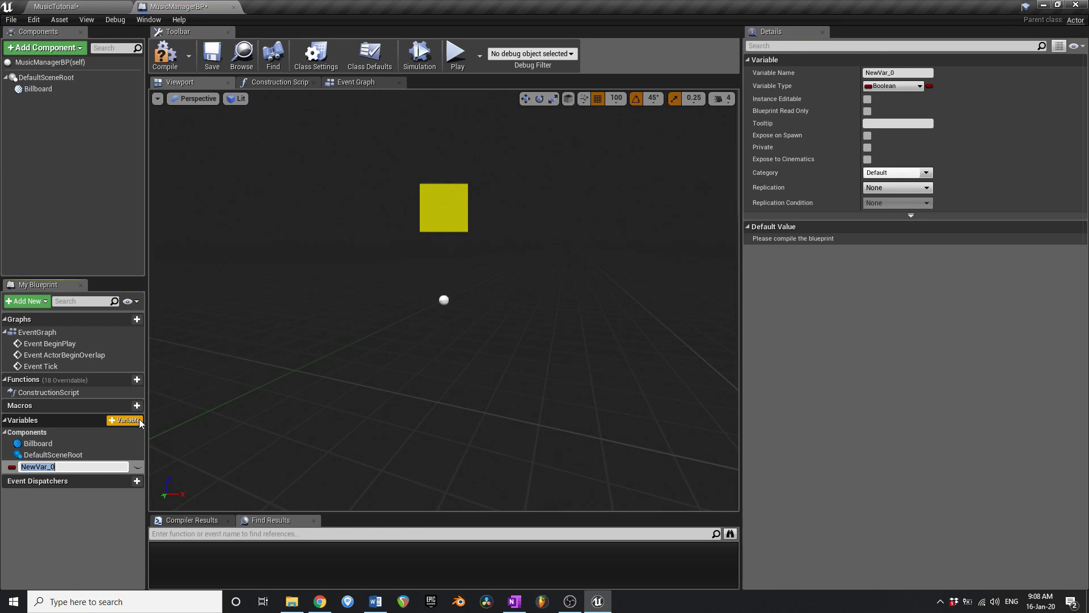
{"action": "type", "text": "TrackList"}
{"action": "key", "text": "Return"}
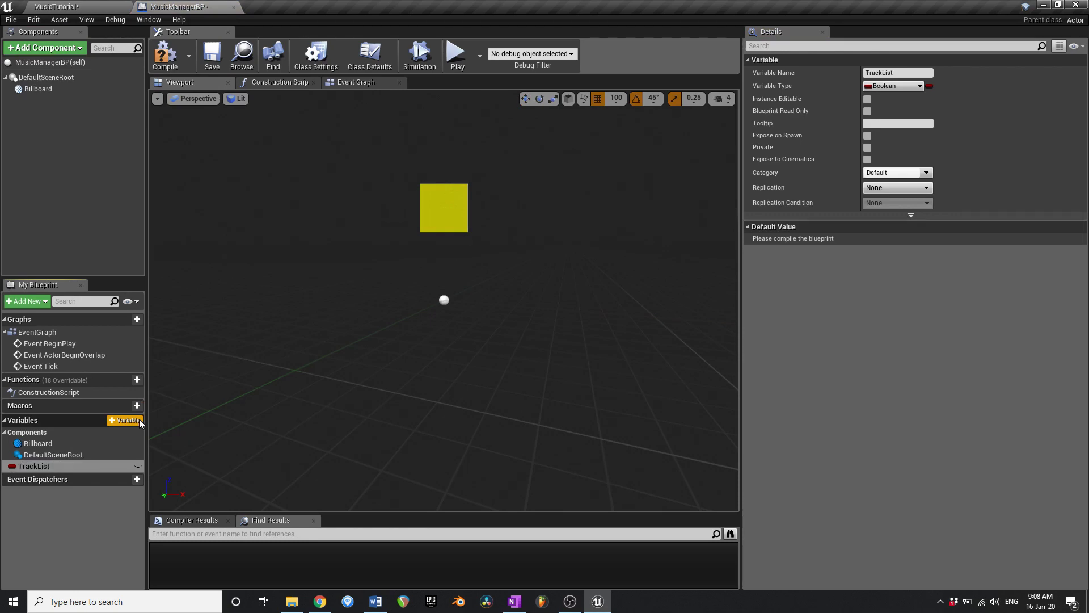
Try to give the TrackList variable a sound object type, and compile the Blueprint.
{"action": "left_click", "coordinate": [893, 86]}
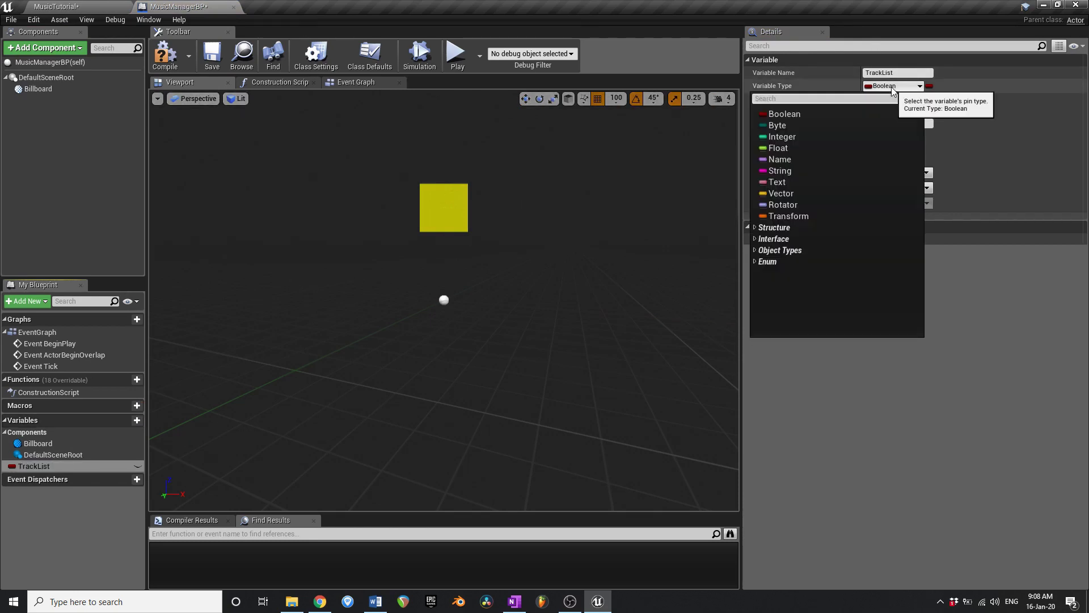
{"action": "type", "text": "sound"}
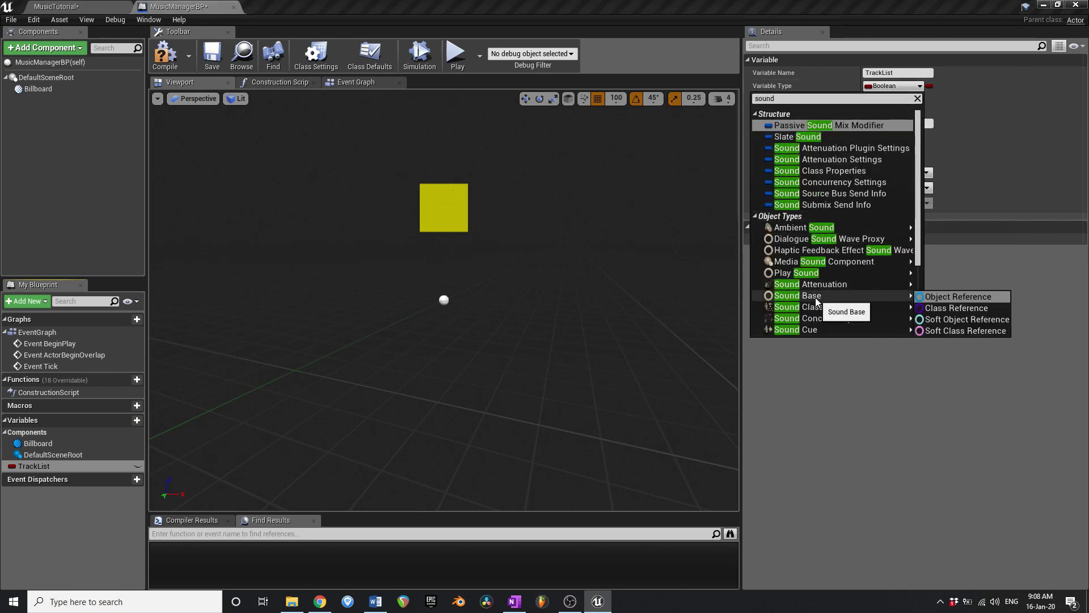
{"action": "left_click", "coordinate": [174, 59]}
{"action": "left_click", "coordinate": [174, 58]}
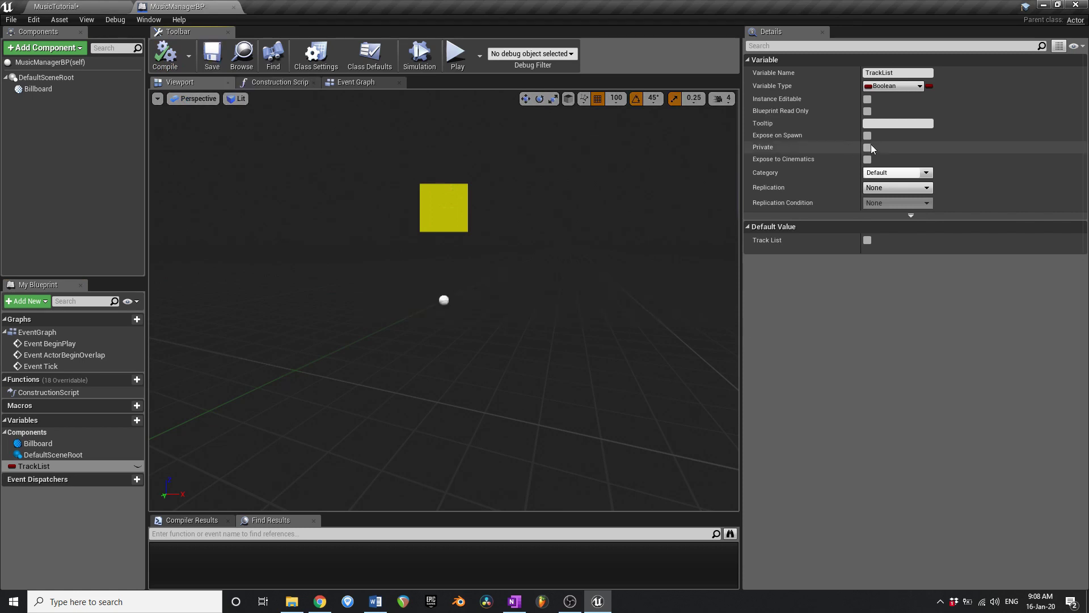
Delete the Event ActorBeginOverlap and Event Tick nodes from the MusicManagerBP event graph and compile the Blueprint.
{"action": "left_click", "coordinate": [357, 83]}
{"action": "right_click_drag", "start_coordinate": [519, 229], "coordinate": [399, 206]}
{"action": "left_click_drag", "start_coordinate": [448, 470], "coordinate": [294, 286]}
{"action": "key", "text": "Delete"}
{"action": "right_click_drag", "start_coordinate": [427, 223], "coordinate": [364, 254]}
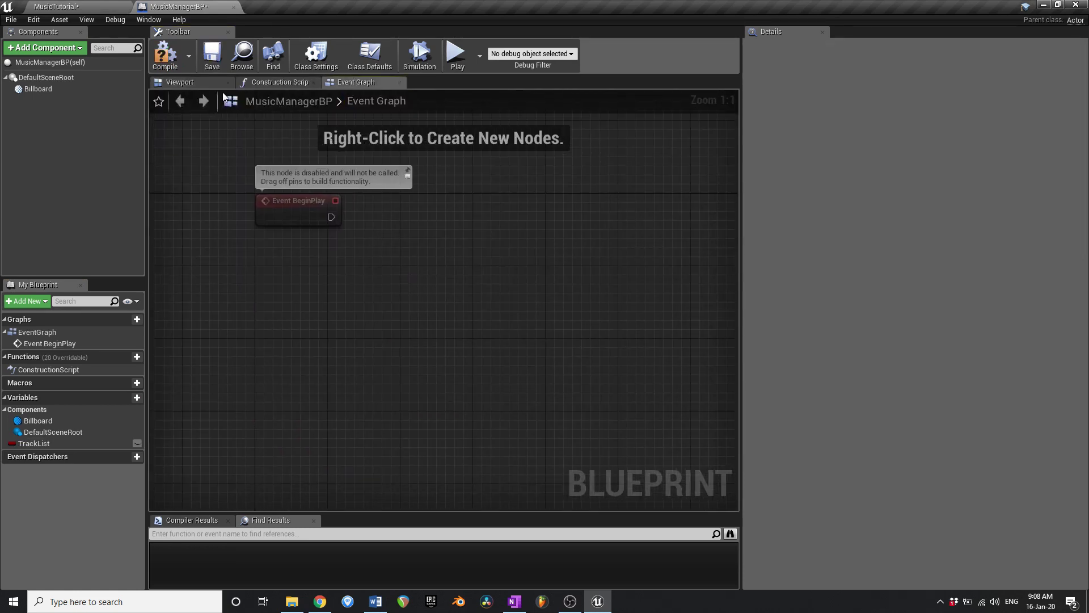
{"action": "left_click", "coordinate": [169, 55]}
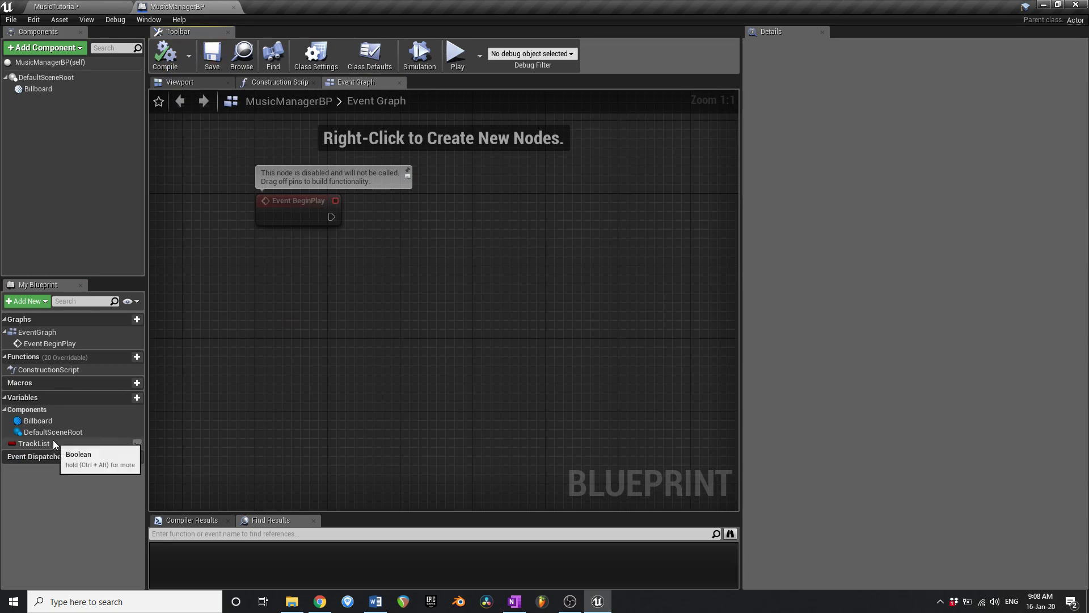
Add a Create Sound 2D node connected to Event BeginPlay, align the two nodes, and check the Sound input's type.
{"action": "left_click_drag", "start_coordinate": [332, 217], "coordinate": [450, 214]}
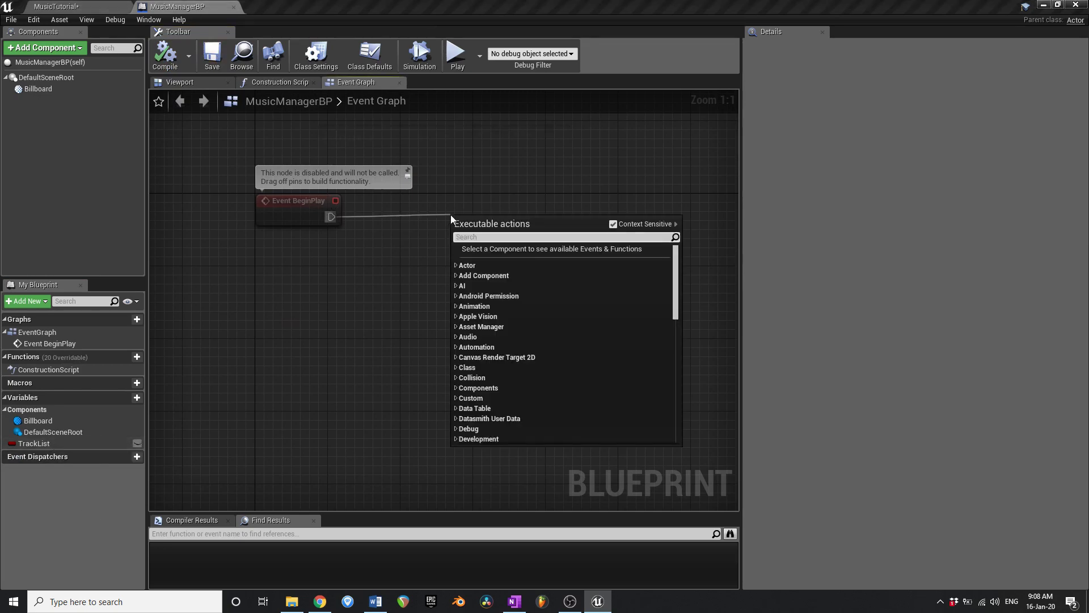
{"action": "type", "text": "create sound"}
{"action": "key", "text": "Return"}
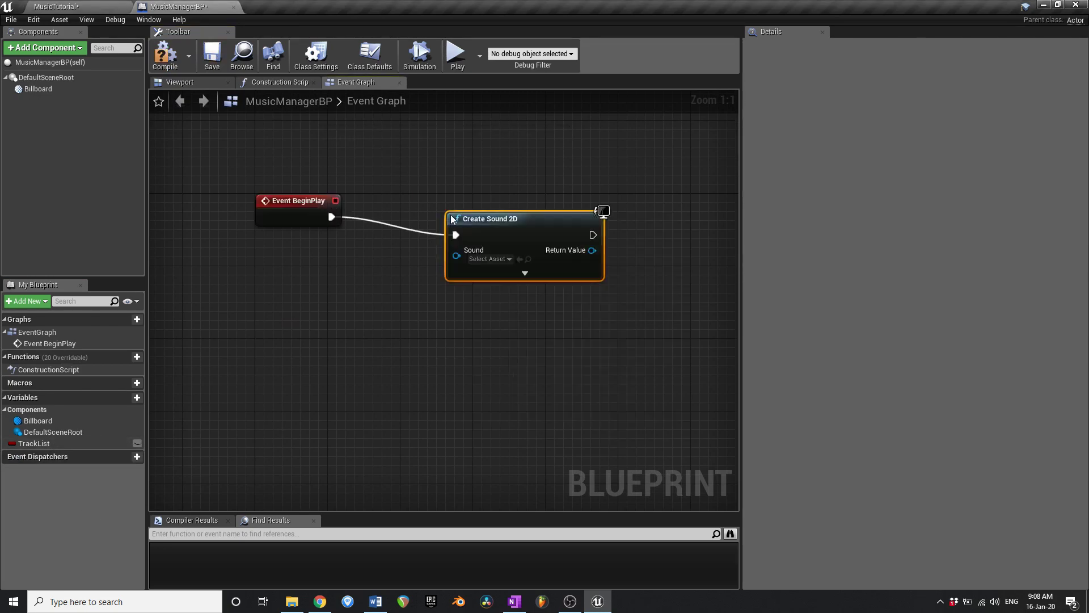
{"action": "left_click_drag", "start_coordinate": [522, 220], "coordinate": [594, 209]}
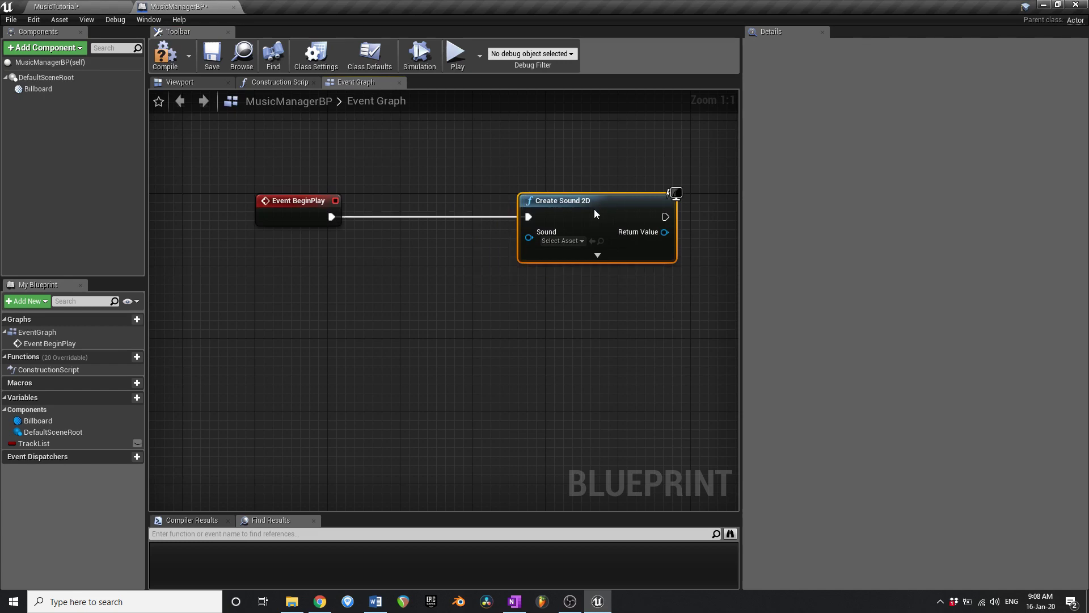
{"action": "left_click", "coordinate": [562, 241]}
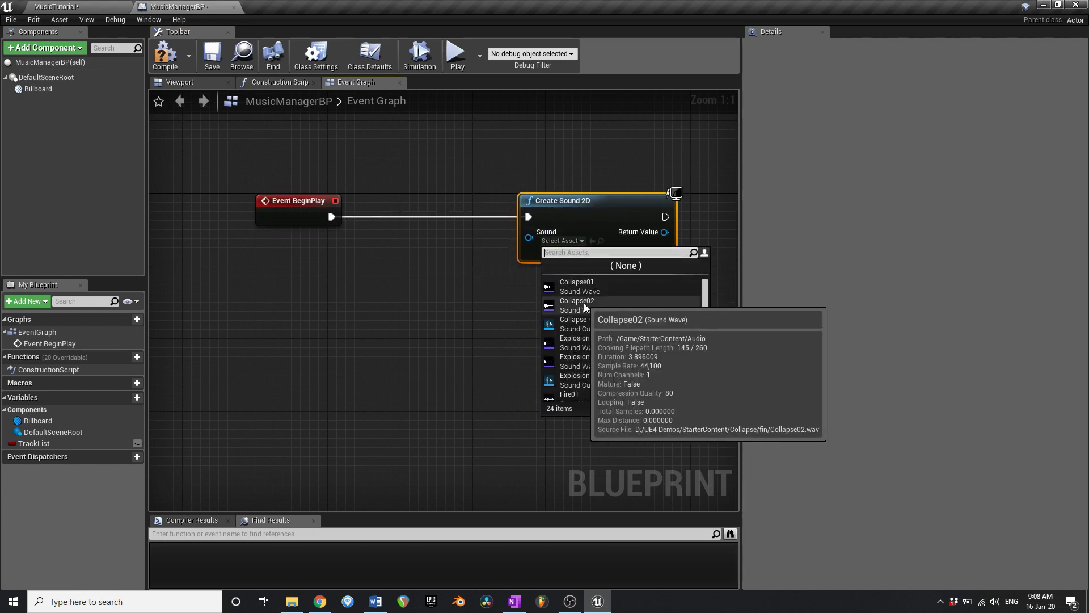
{"action": "left_click", "coordinate": [516, 294]}
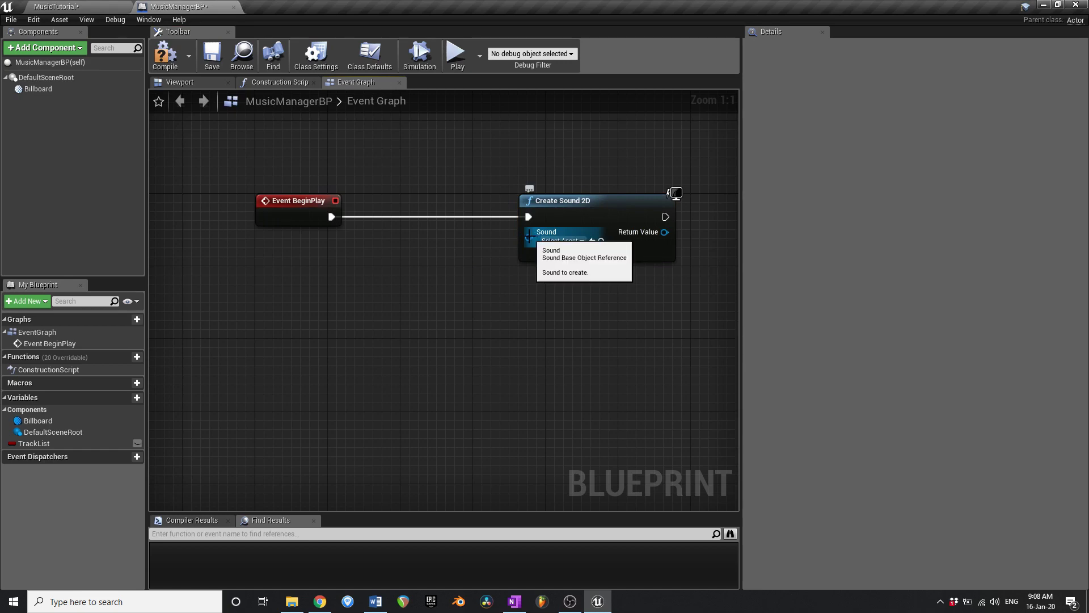
Set the TrackList variable's type to Sound Base object reference and save the Blueprint.
{"action": "left_click", "coordinate": [54, 447]}
{"action": "left_click", "coordinate": [919, 87]}
{"action": "type", "text": "s"}
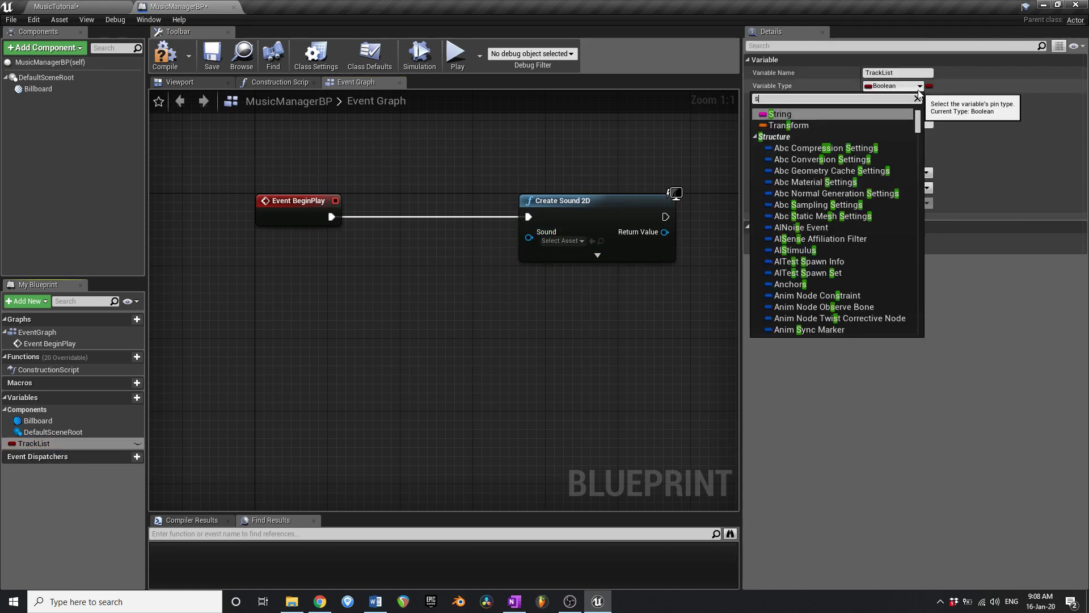
{"action": "type", "text": "ound base"}
{"action": "mouse_move", "coordinate": [904, 125]}
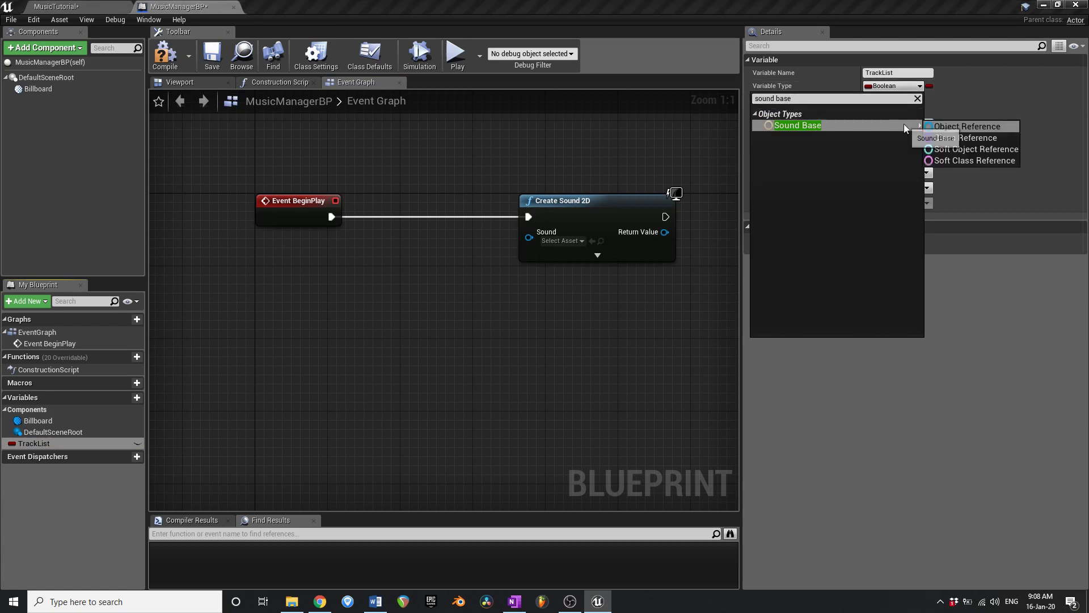
{"action": "left_click", "coordinate": [951, 126]}
{"action": "left_click", "coordinate": [210, 54]}
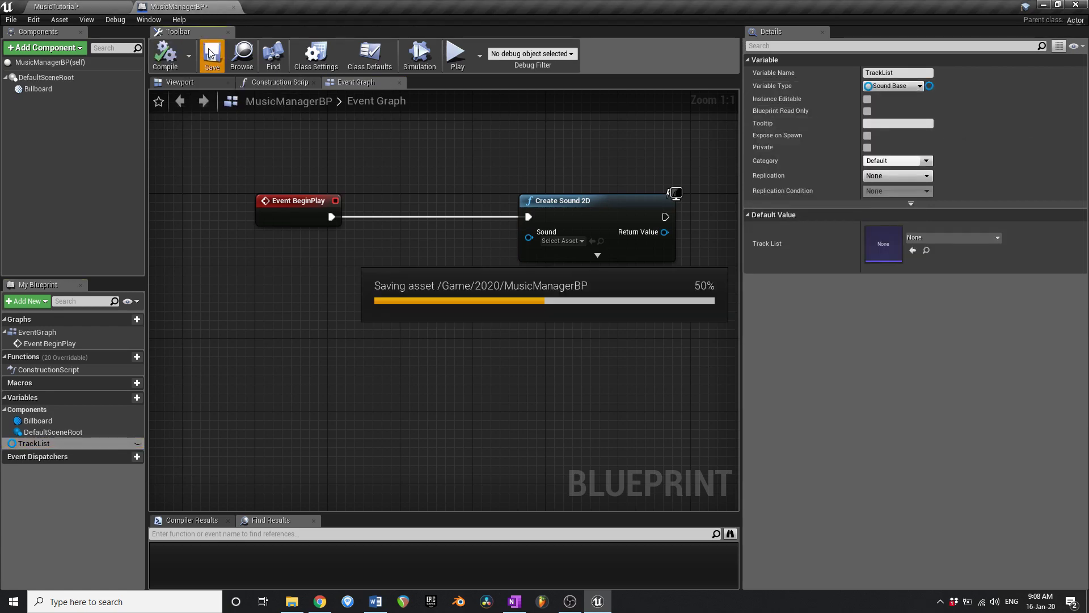
Make the TrackList variable instance editable and turn it into an array, then compile and save the Blueprint.
{"action": "left_click", "coordinate": [138, 444]}
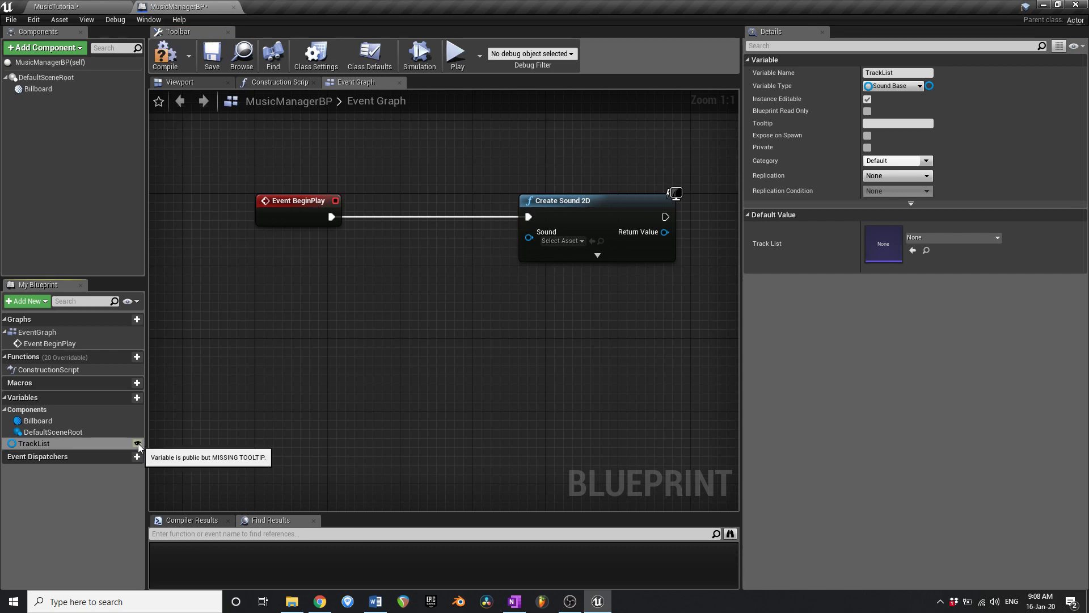
{"action": "left_click", "coordinate": [972, 237]}
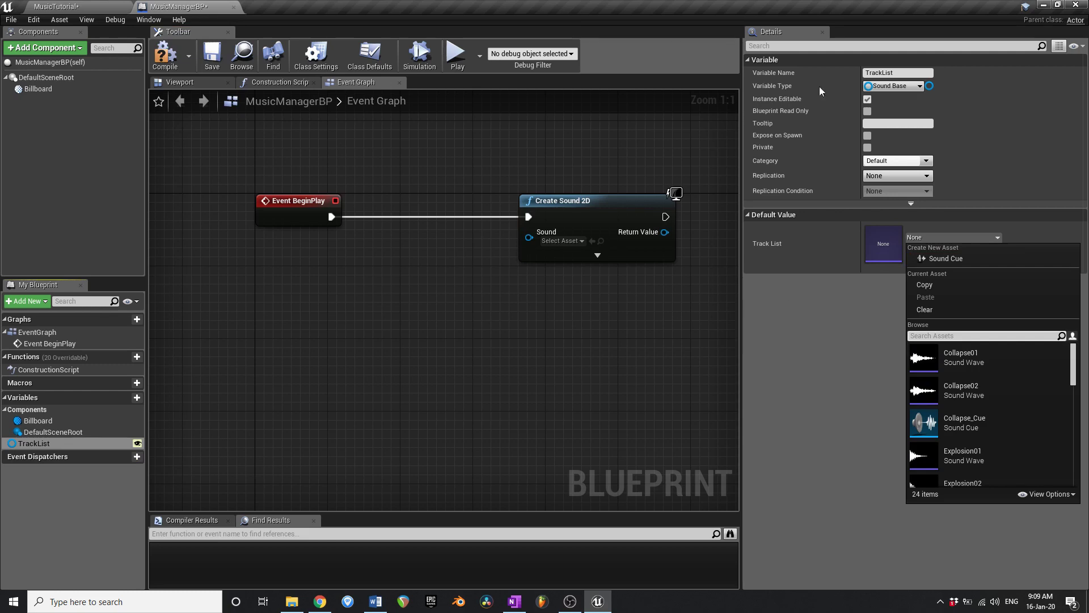
{"action": "left_click", "coordinate": [930, 86]}
{"action": "left_click", "coordinate": [931, 109]}
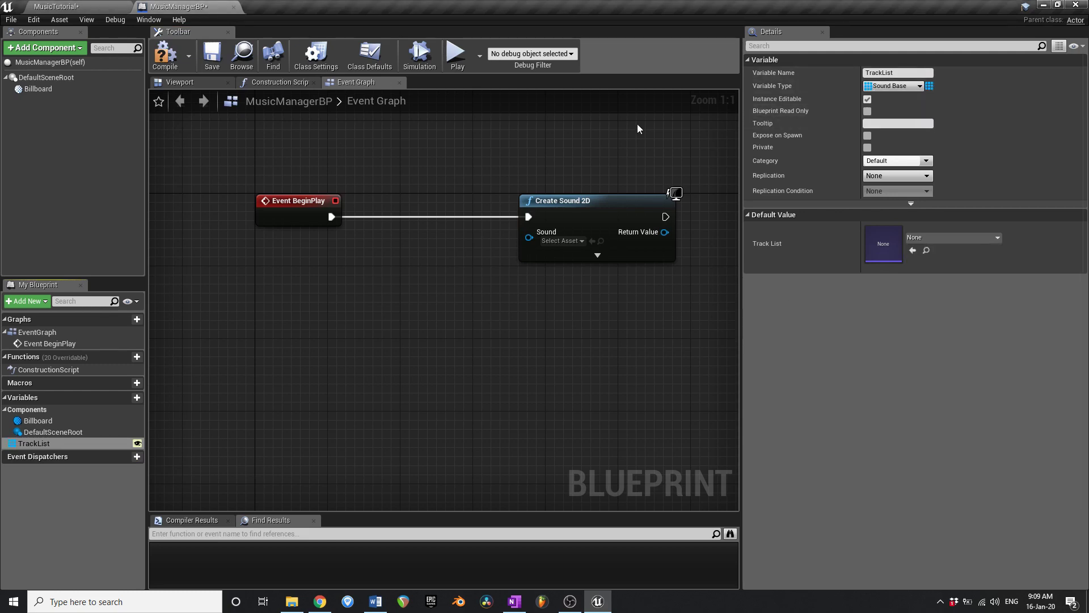
{"action": "left_click", "coordinate": [168, 59]}
{"action": "left_click", "coordinate": [213, 59]}
Move the Create Sound 2D node farther from Event BeginPlay, and place a Track List getter node below the connection between them.
{"action": "right_click_drag", "start_coordinate": [612, 287], "coordinate": [431, 285]}
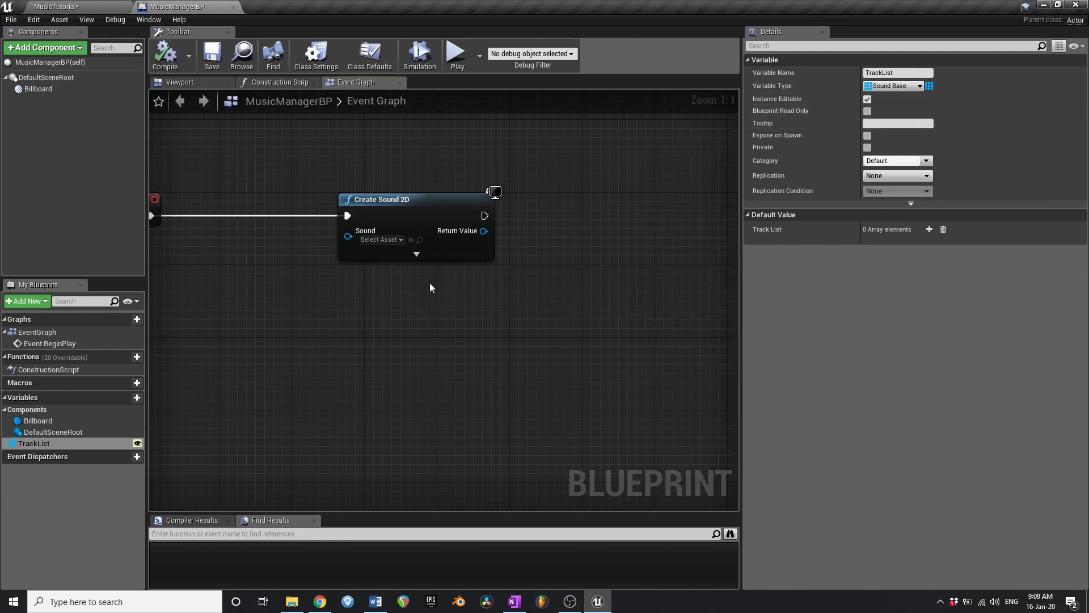
{"action": "left_click_drag", "start_coordinate": [411, 225], "coordinate": [619, 226]}
{"action": "scroll", "coordinate": [587, 229], "scroll_direction": "down", "scroll_amount": 3}
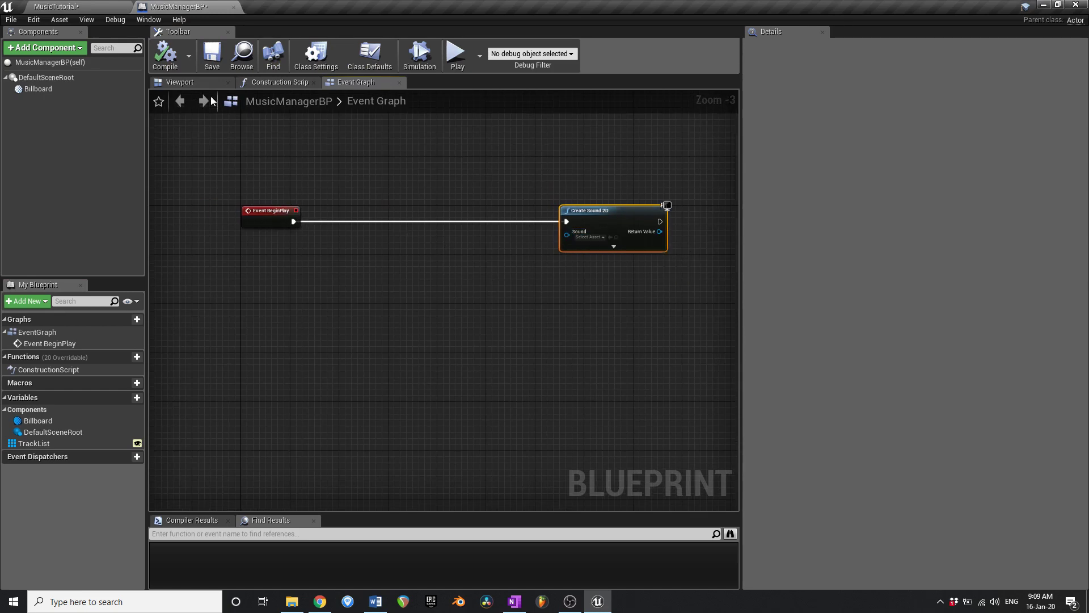
{"action": "left_click", "coordinate": [212, 54]}
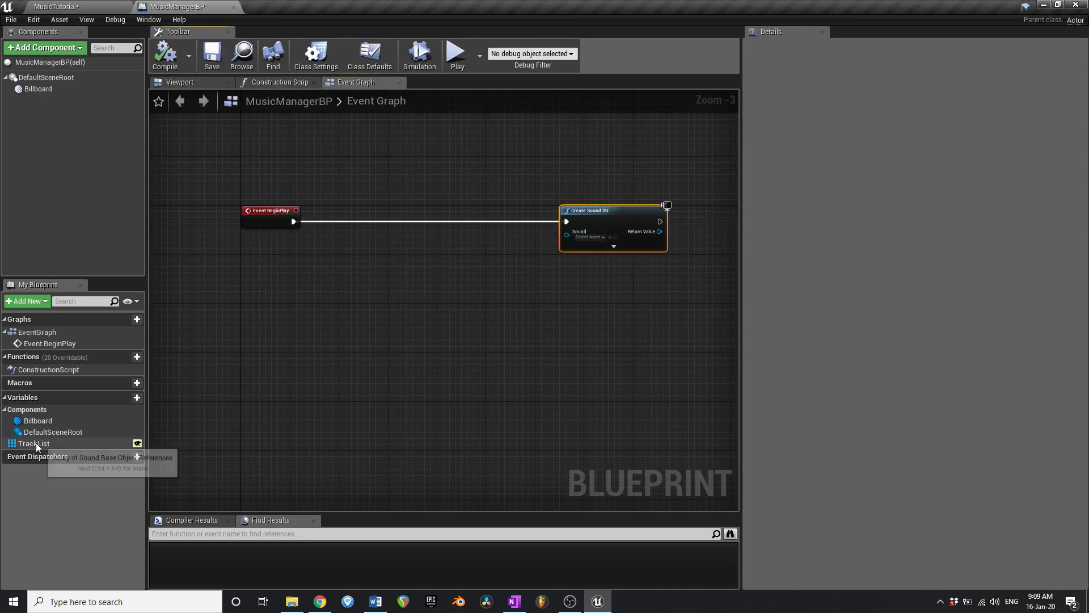
{"action": "left_click_drag", "start_coordinate": [34, 443], "coordinate": [382, 262]}
{"action": "scroll", "coordinate": [392, 256], "scroll_direction": "up", "scroll_amount": 3}
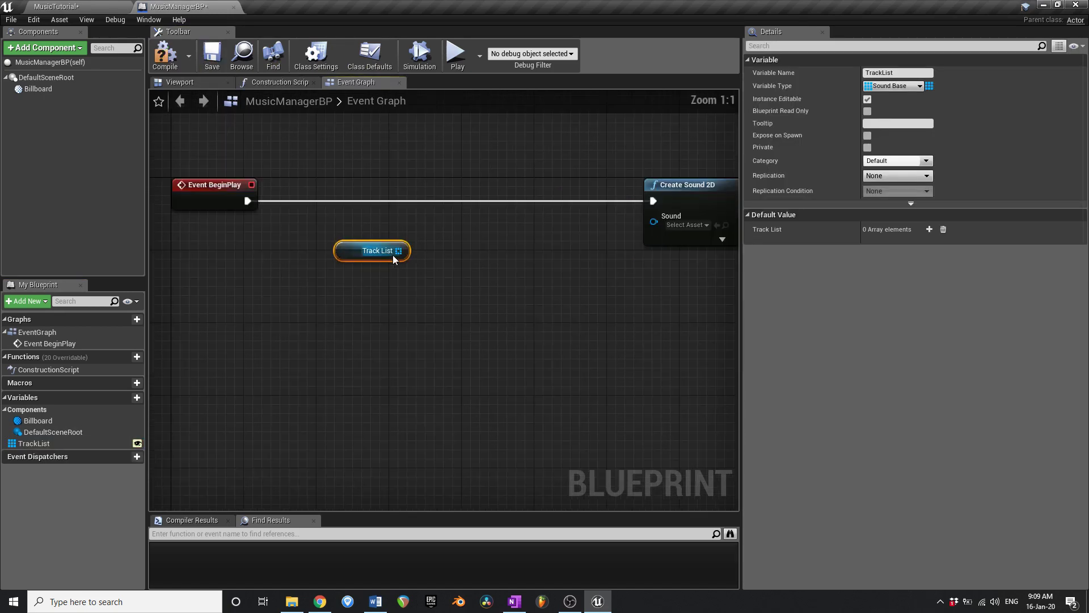
Add three elements to the TrackList default value and browse the available sound assets for element 0.
{"action": "left_click", "coordinate": [929, 229]}
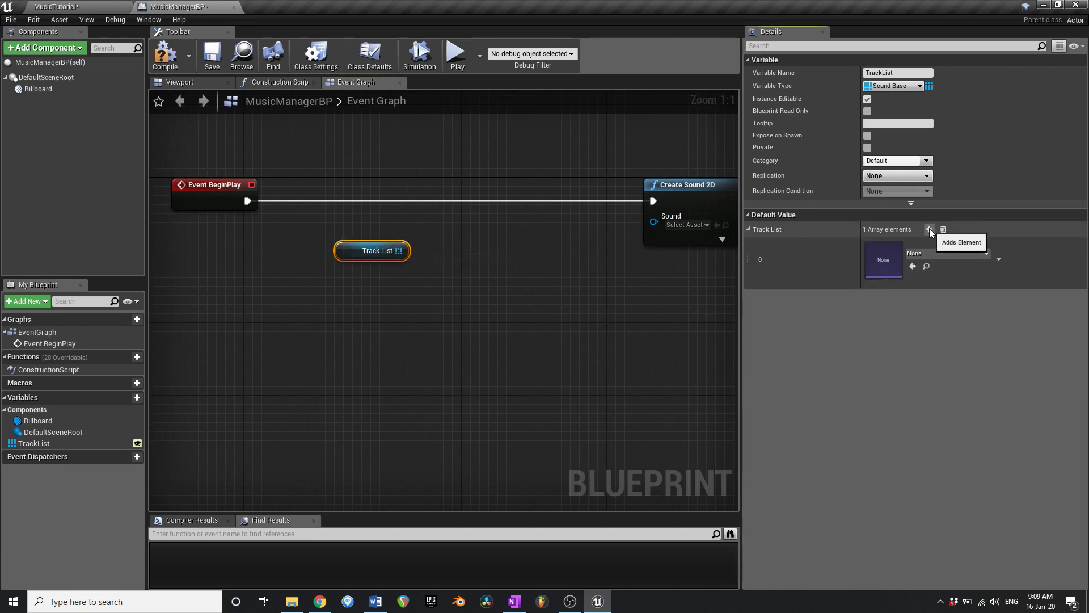
{"action": "left_click", "coordinate": [930, 229]}
{"action": "left_click", "coordinate": [929, 229]}
{"action": "left_click", "coordinate": [931, 253]}
{"action": "scroll", "coordinate": [972, 400], "scroll_direction": "down", "scroll_amount": 10}
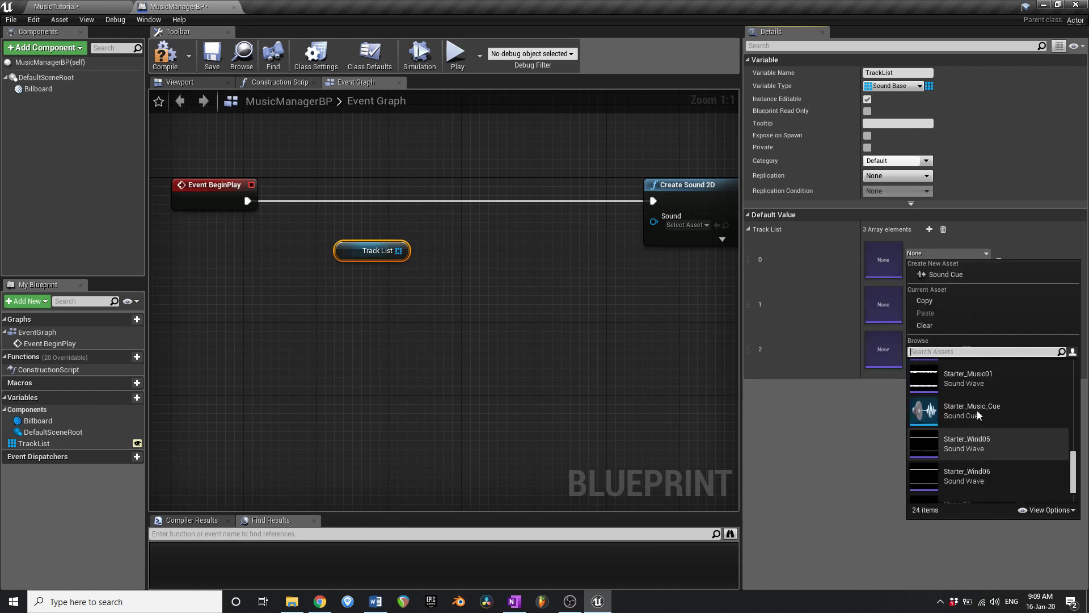
{"action": "scroll", "coordinate": [976, 411], "scroll_direction": "up", "scroll_amount": 5}
{"action": "key", "text": "alt+Tab"}
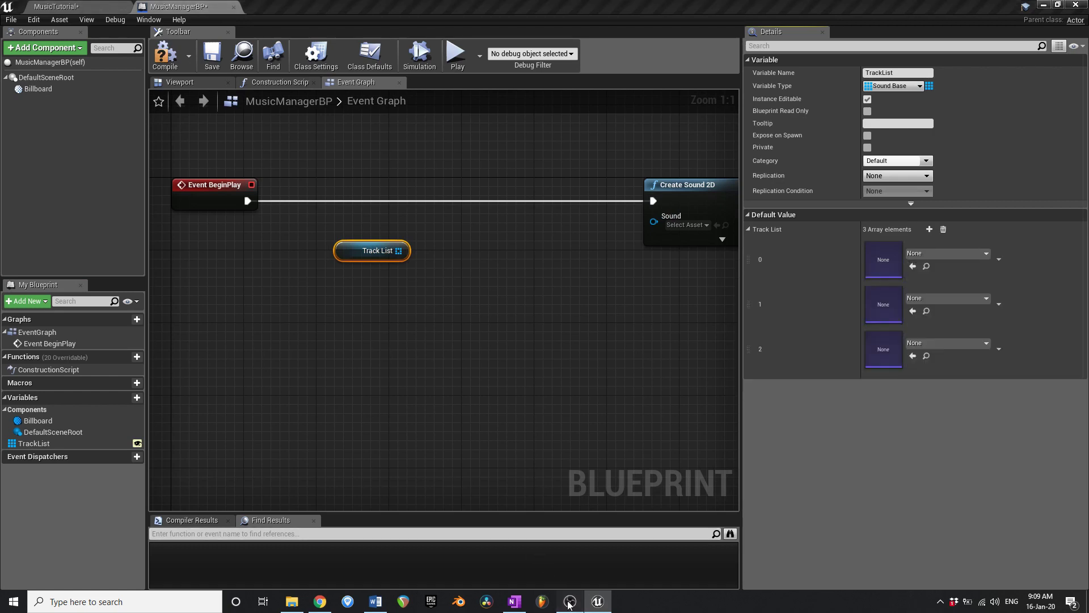
{"action": "left_click", "coordinate": [964, 454]}
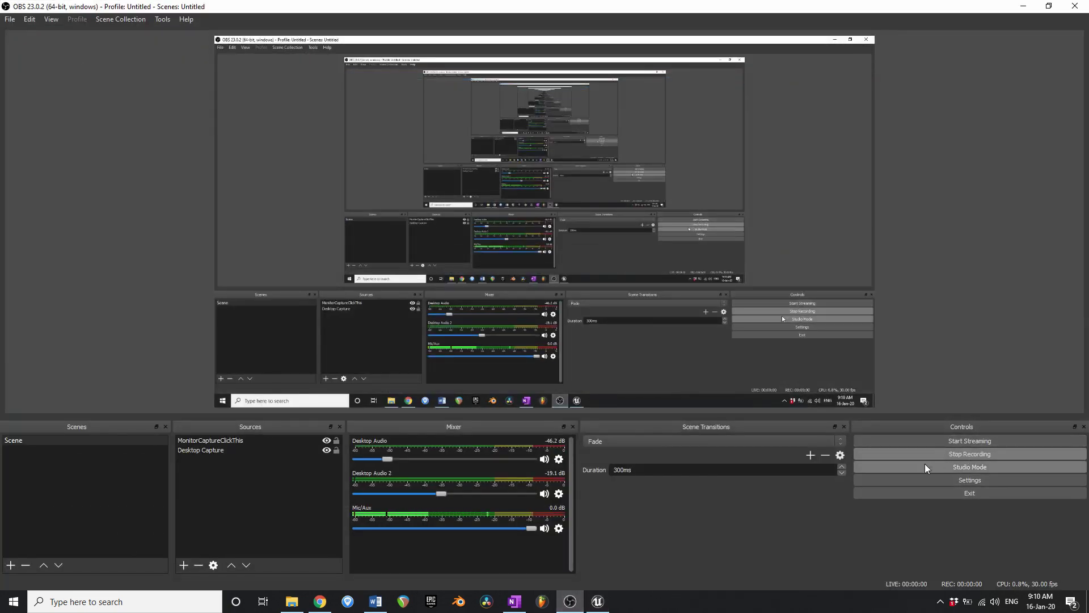
{"action": "left_click", "coordinate": [599, 600]}
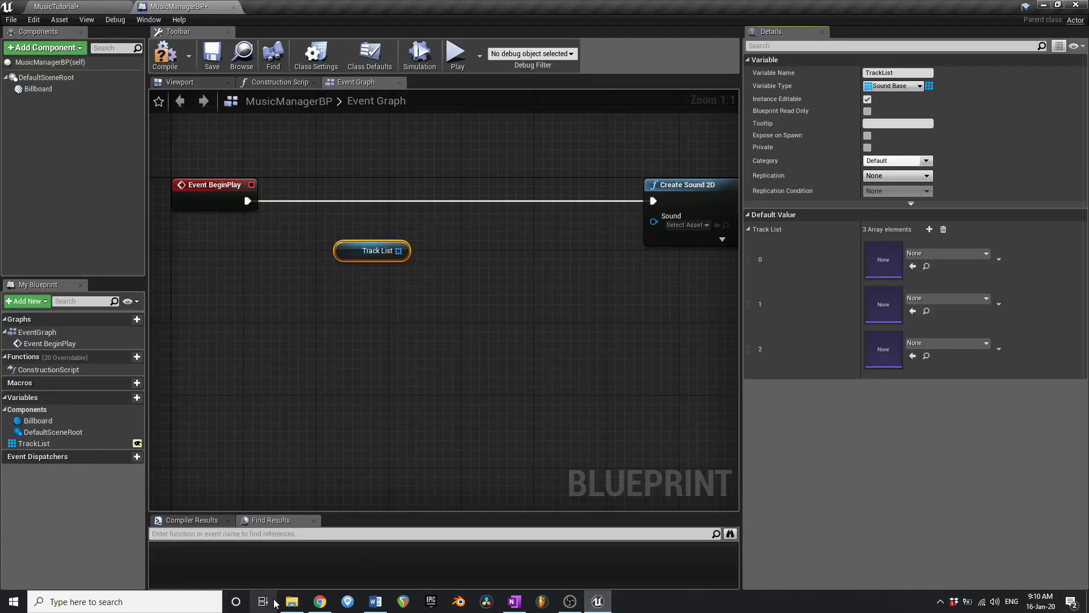
Paste ProgressingSong00.wav to ProgressingSong07.wav into the project's Content\2020 folder in File Explorer, and import them into the Unreal Engine project.
{"action": "left_click", "coordinate": [291, 602]}
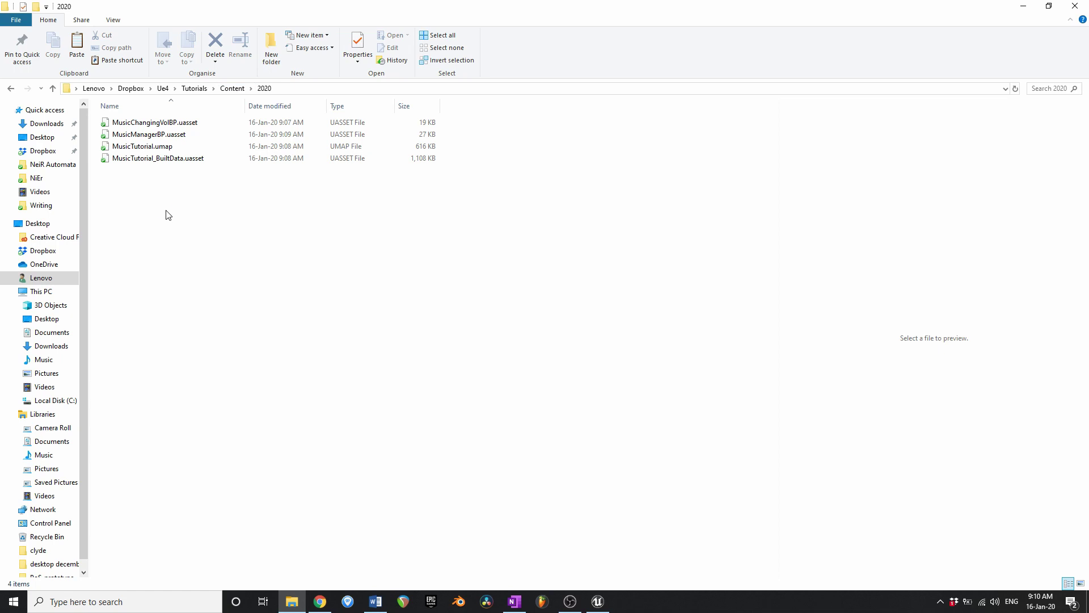
{"action": "key", "text": "ctrl+v"}
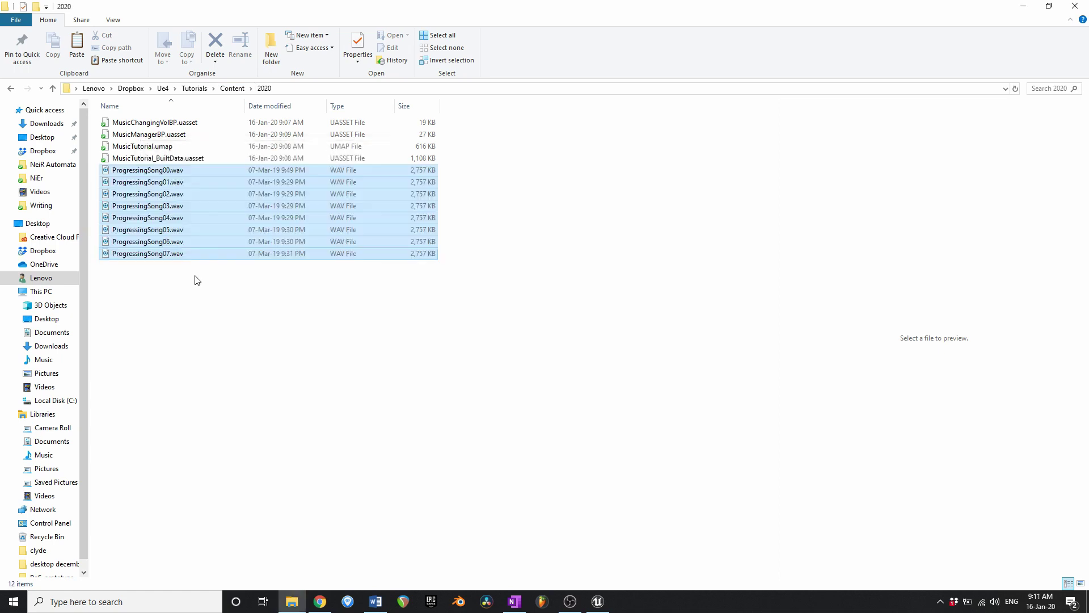
{"action": "left_click", "coordinate": [219, 318]}
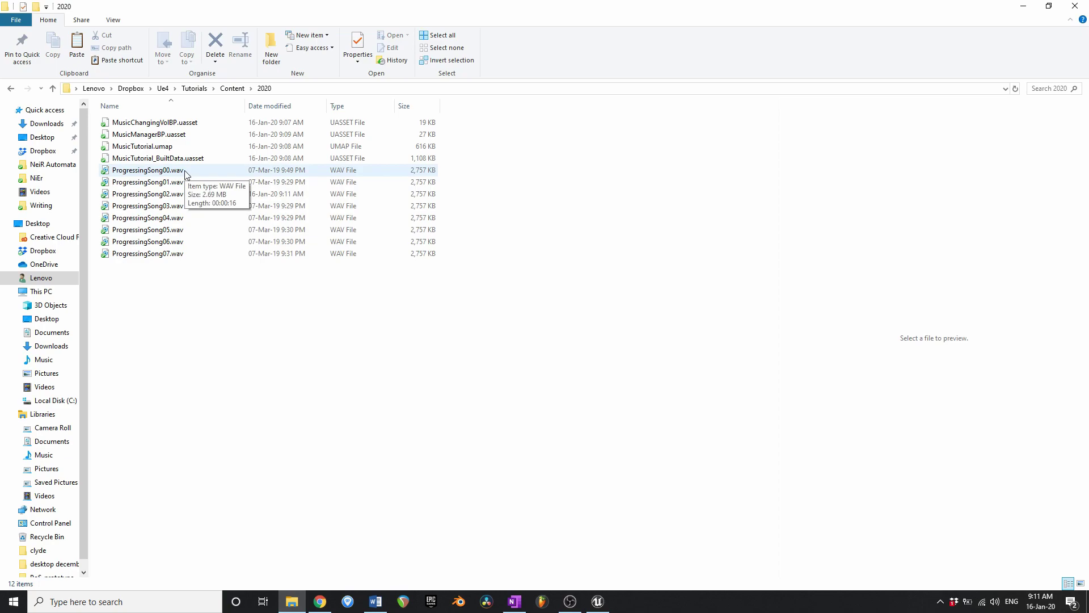
{"action": "left_click", "coordinate": [597, 602]}
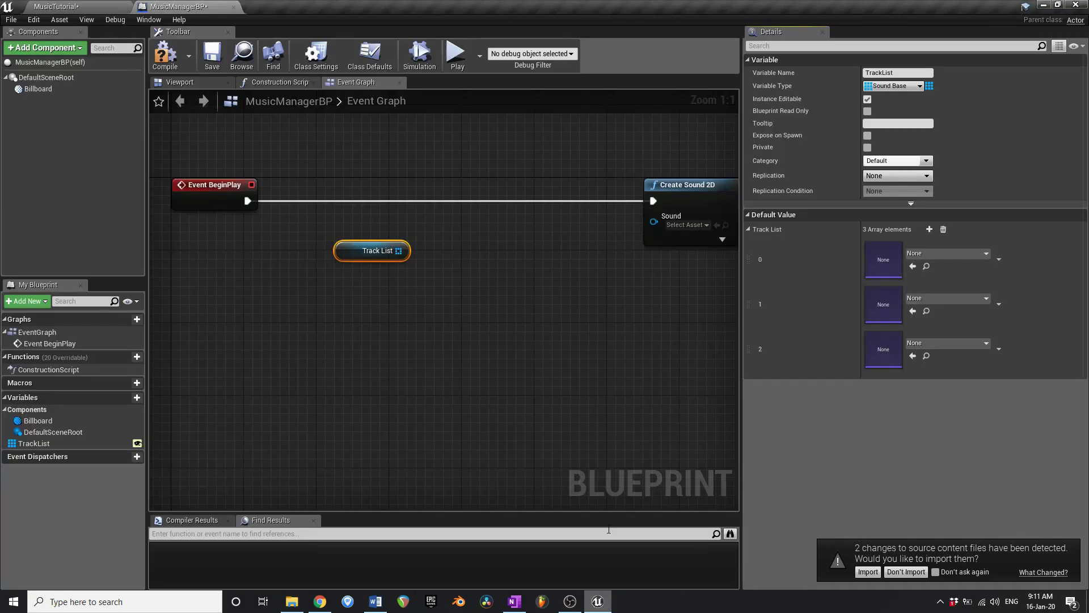
{"action": "left_click", "coordinate": [868, 572]}
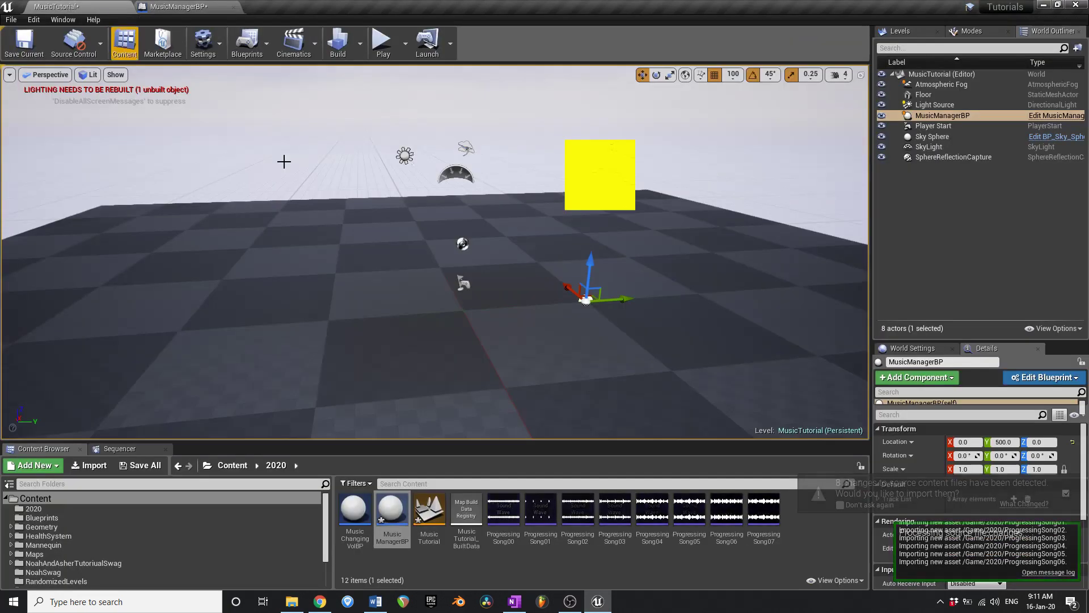
Preview the imported sound waves ProgressingSong00, ProgressingSong02, ProgressingSong04 and ProgressingSong06 in the 2020 folder.
{"action": "left_click", "coordinate": [504, 513]}
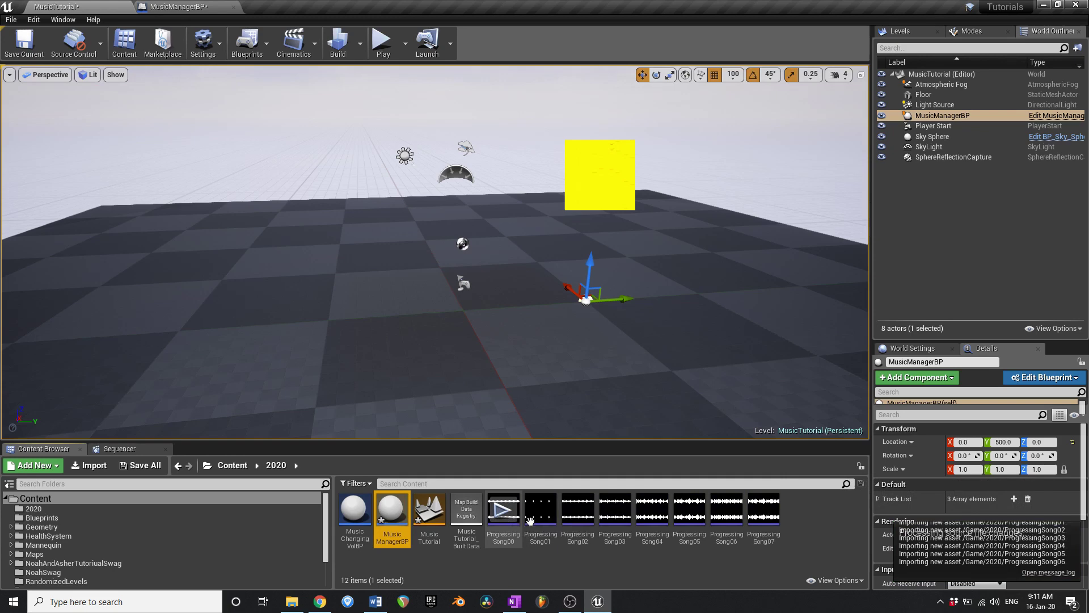
{"action": "left_click", "coordinate": [503, 510]}
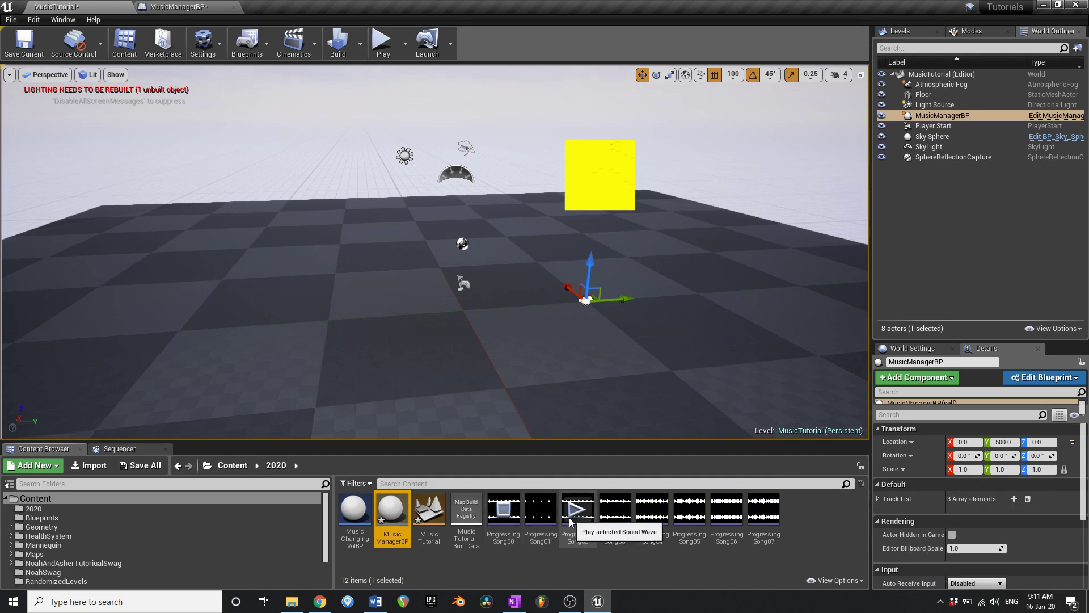
{"action": "left_click", "coordinate": [570, 519]}
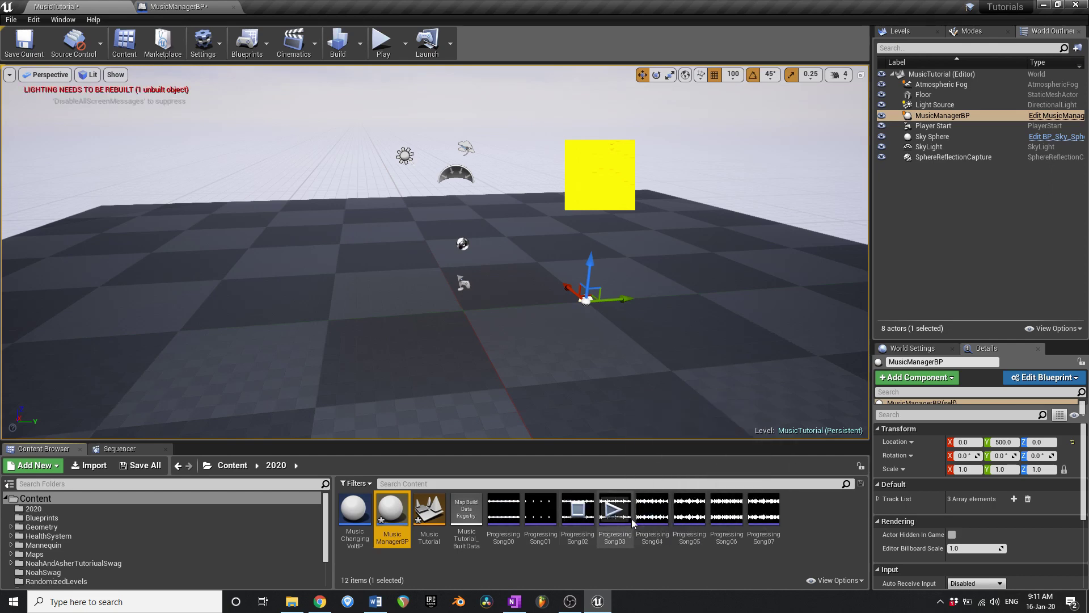
{"action": "left_click", "coordinate": [660, 514]}
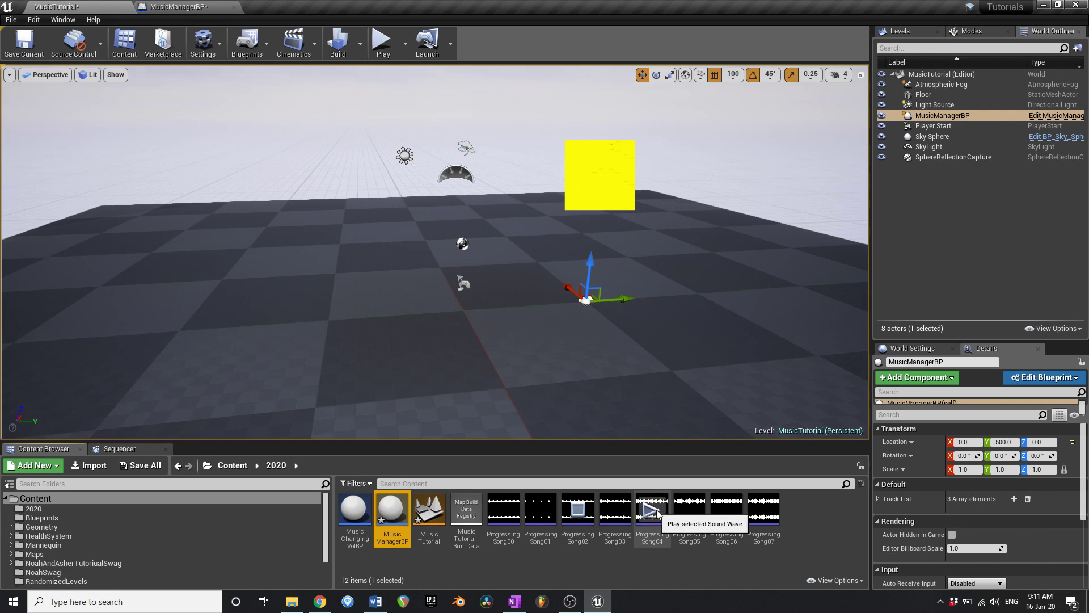
{"action": "left_click", "coordinate": [727, 511]}
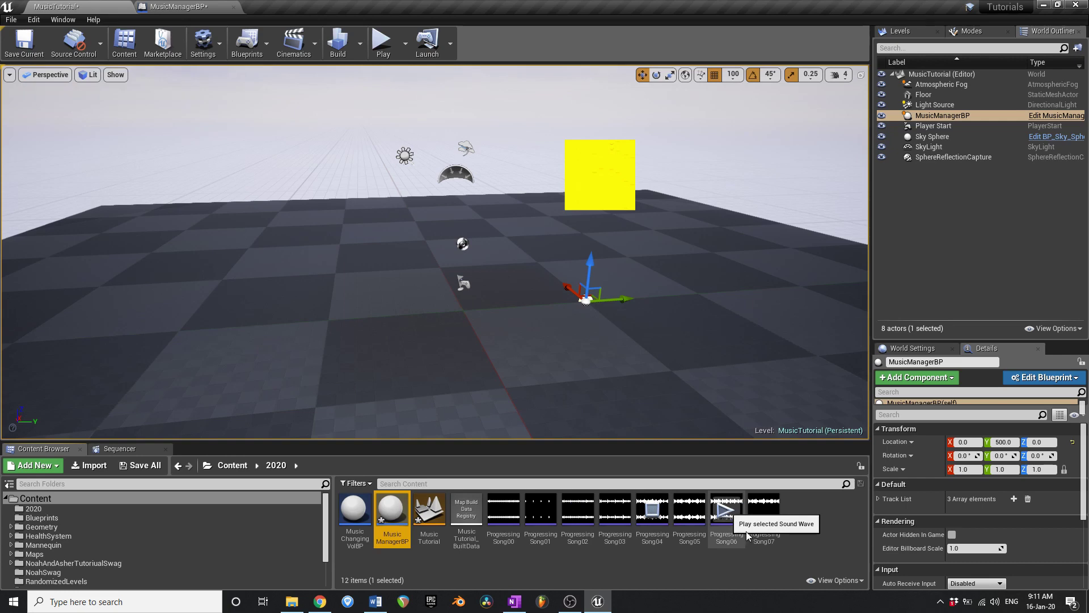
{"action": "left_click", "coordinate": [727, 509]}
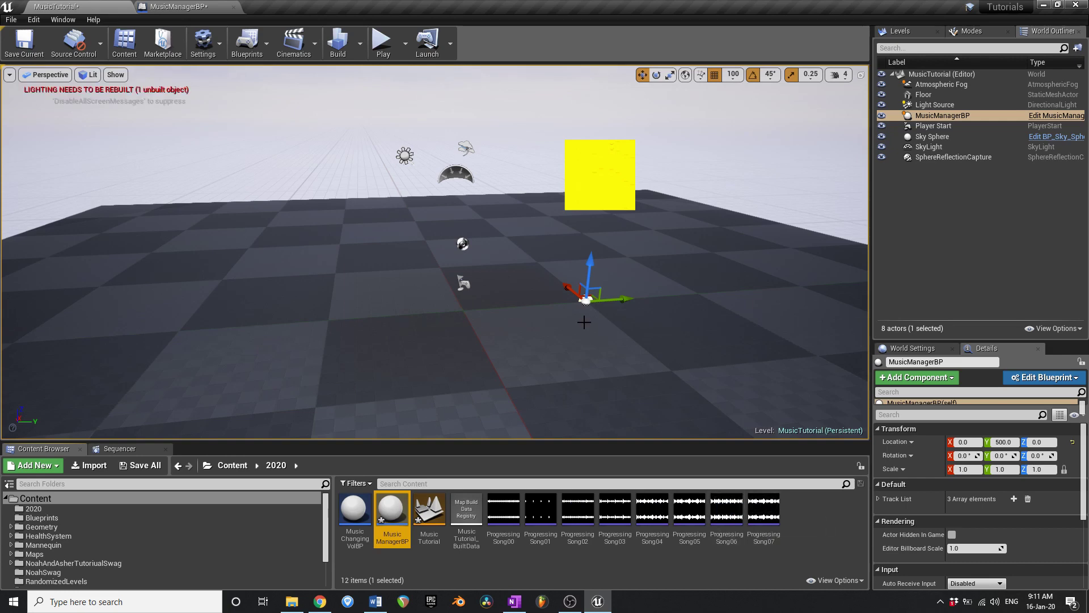
Save the MusicTutorial level and all modified assets.
{"action": "middle_click_drag", "start_coordinate": [522, 305], "coordinate": [443, 271]}
{"action": "key", "text": "ctrl+shift+s"}
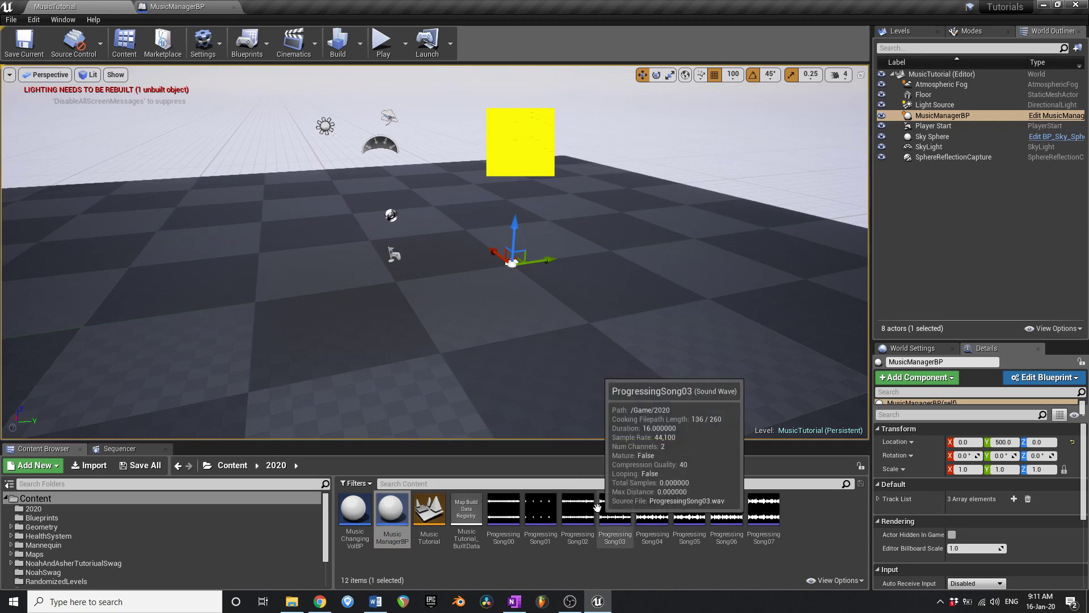
{"action": "left_click", "coordinate": [570, 601]}
{"action": "left_click", "coordinate": [597, 601]}
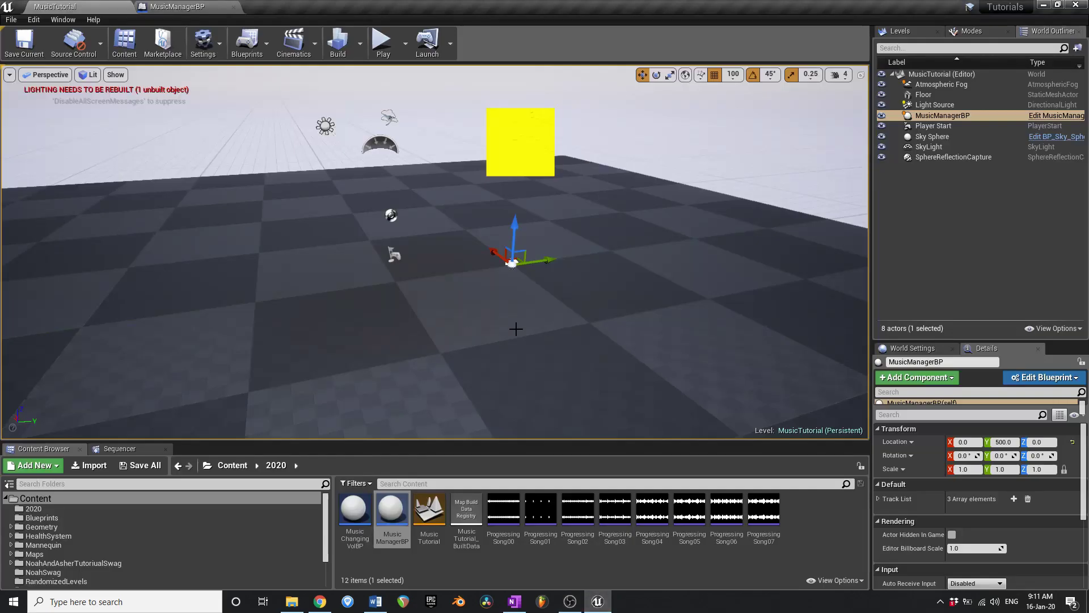
{"action": "right_click_drag", "start_coordinate": [516, 329], "coordinate": [499, 321]}
In the MusicManagerBP Blueprint, set TrackList elements 0, 1 and 2 to ProgressingSong00, ProgressingSong02 and ProgressingSong03.
{"action": "left_click", "coordinate": [202, 6]}
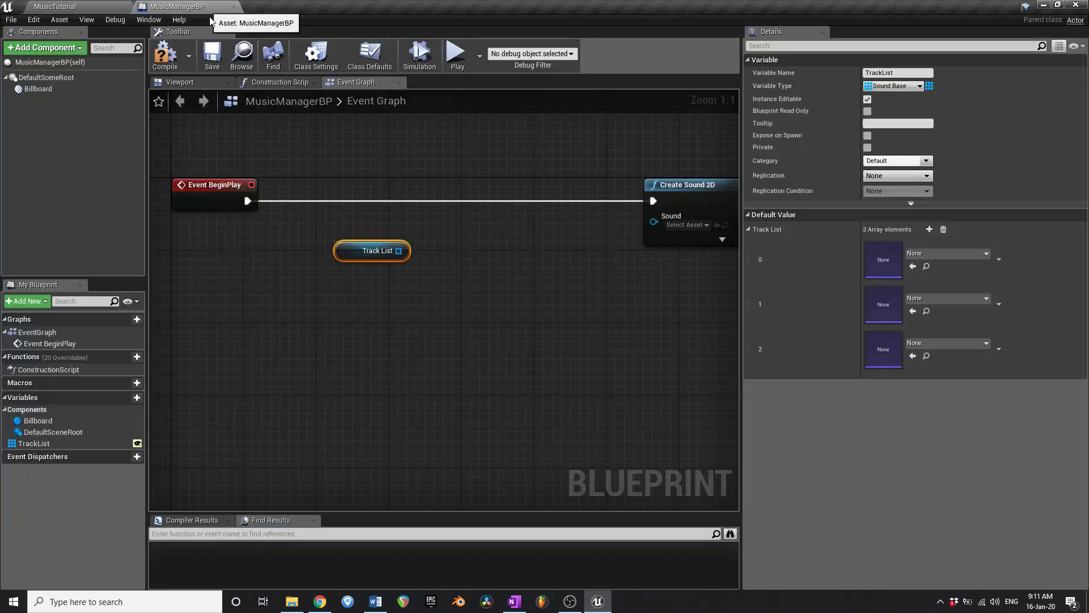
{"action": "left_click", "coordinate": [928, 254]}
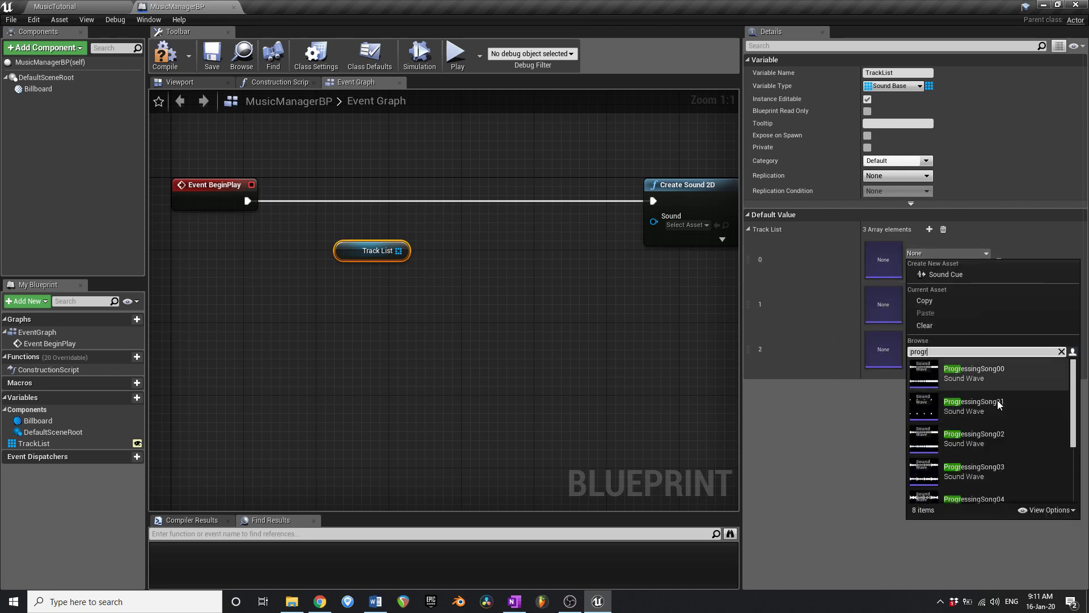
{"action": "left_click", "coordinate": [980, 369]}
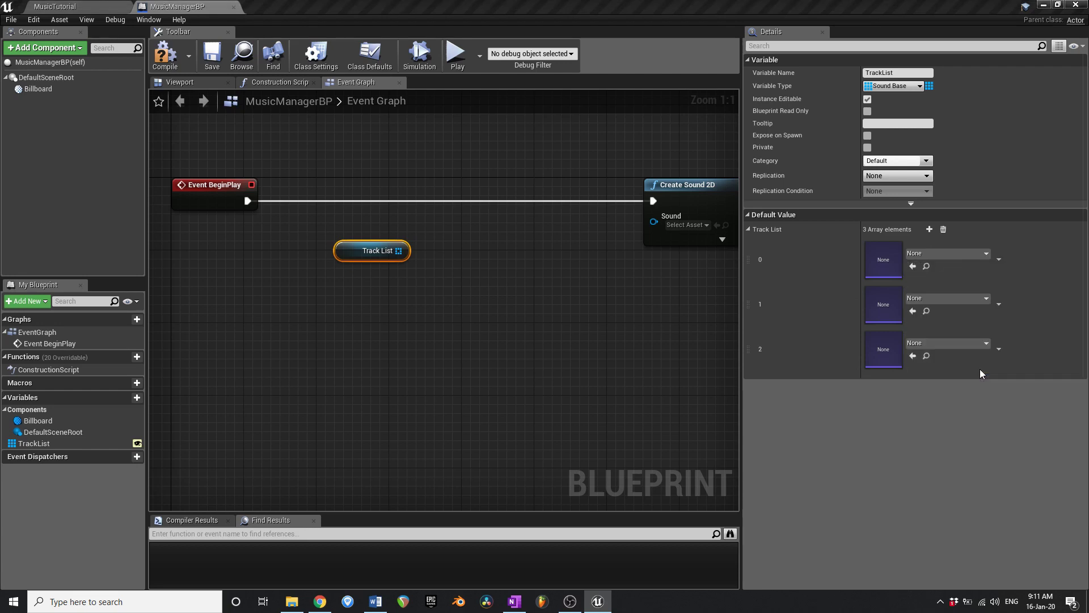
{"action": "left_click", "coordinate": [957, 297]}
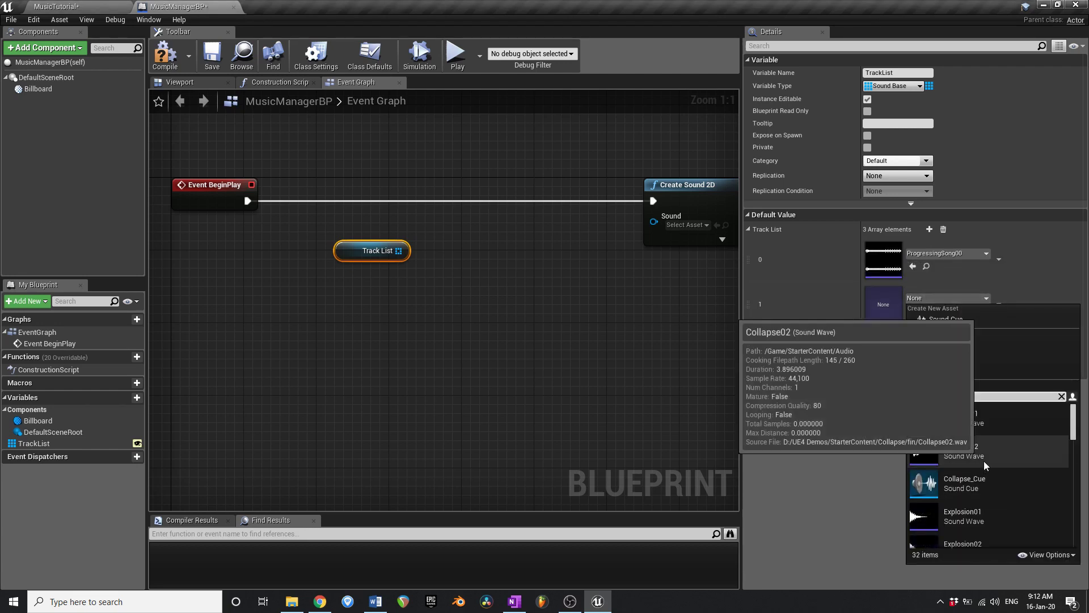
{"action": "type", "text": "progres"}
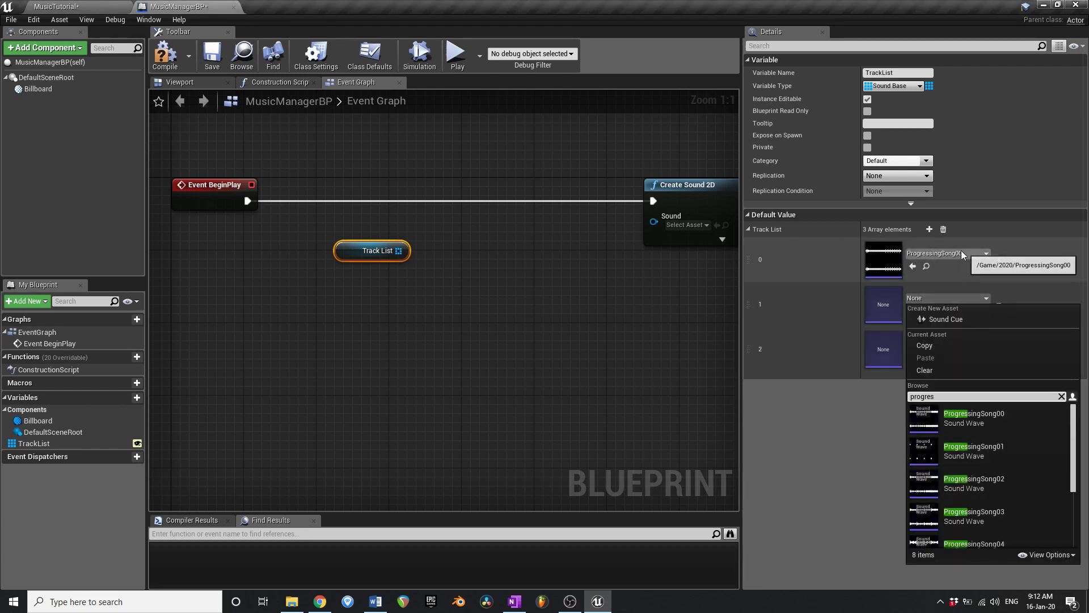
{"action": "left_click", "coordinate": [1024, 488]}
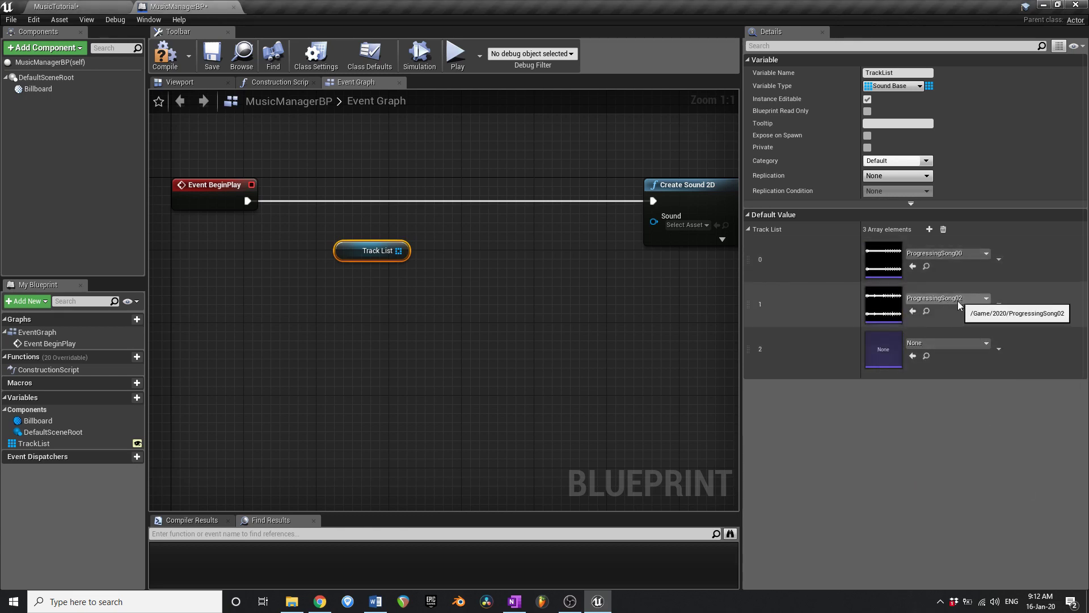
{"action": "left_click", "coordinate": [960, 344]}
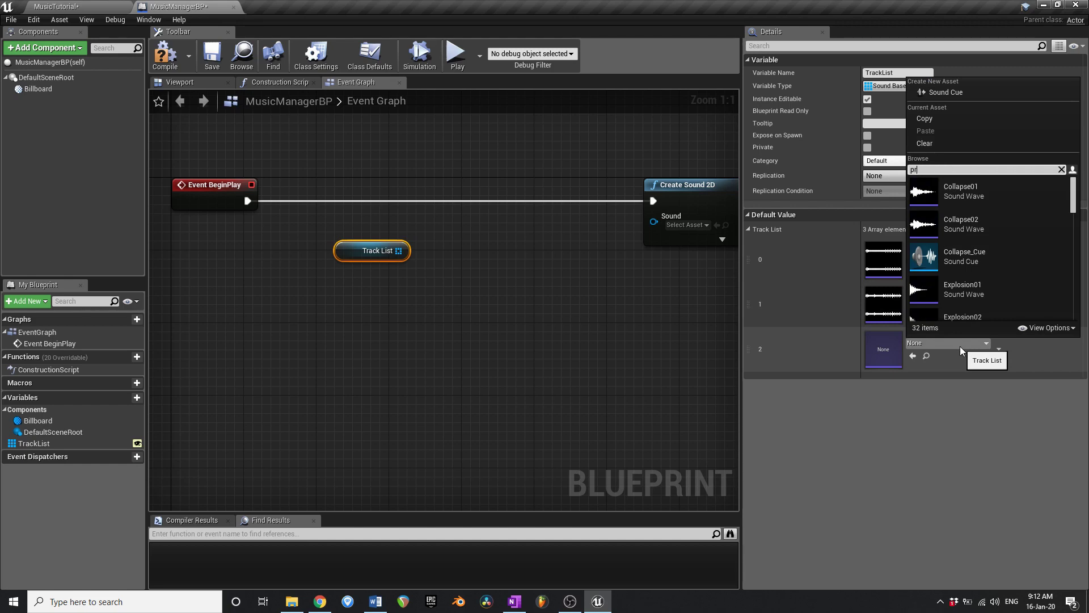
{"action": "type", "text": "progress"}
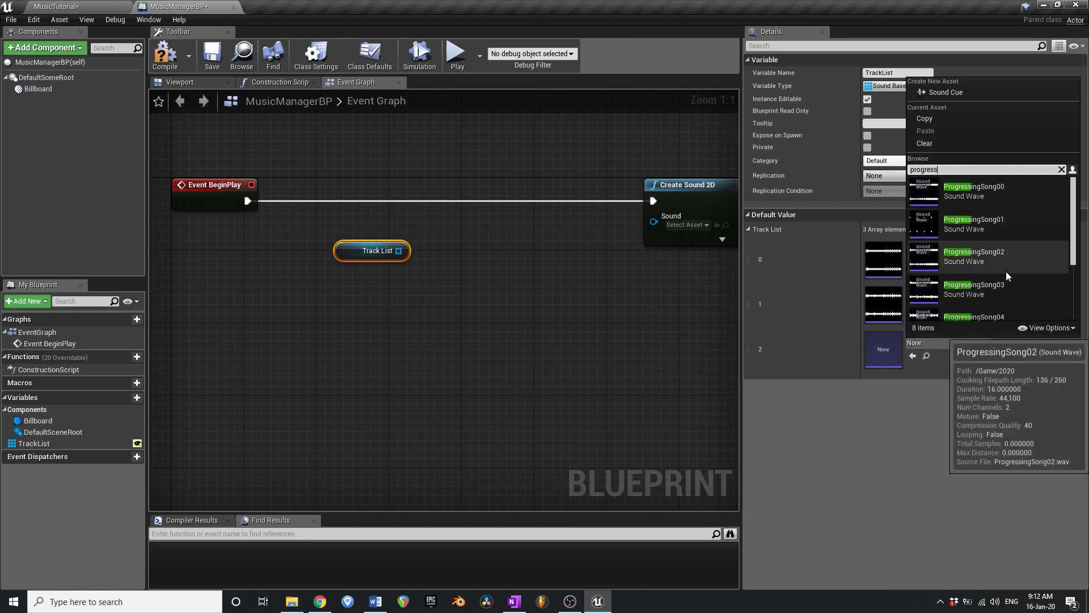
{"action": "left_click", "coordinate": [999, 288]}
Add a fourth element to the TrackList default value and set element 3 to ProgressingSong04.
{"action": "left_click", "coordinate": [930, 229]}
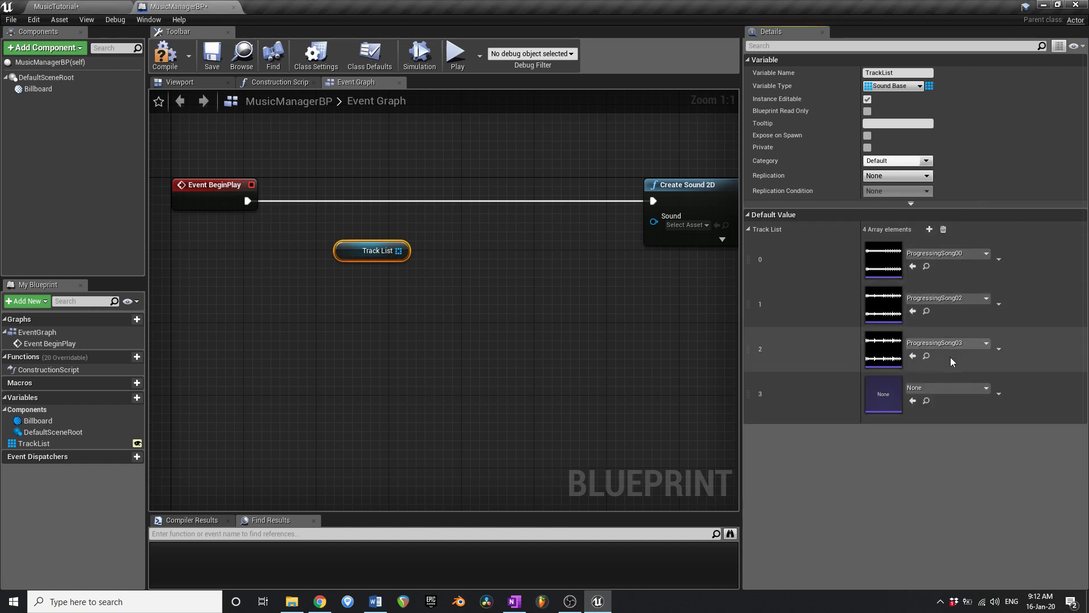
{"action": "left_click", "coordinate": [952, 388]}
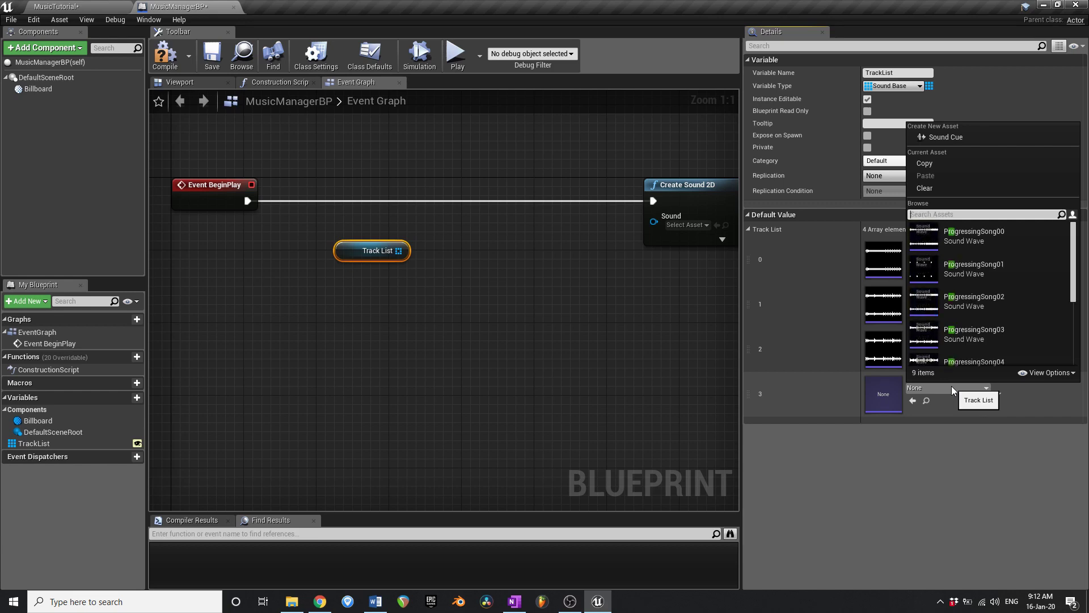
{"action": "type", "text": "progress"}
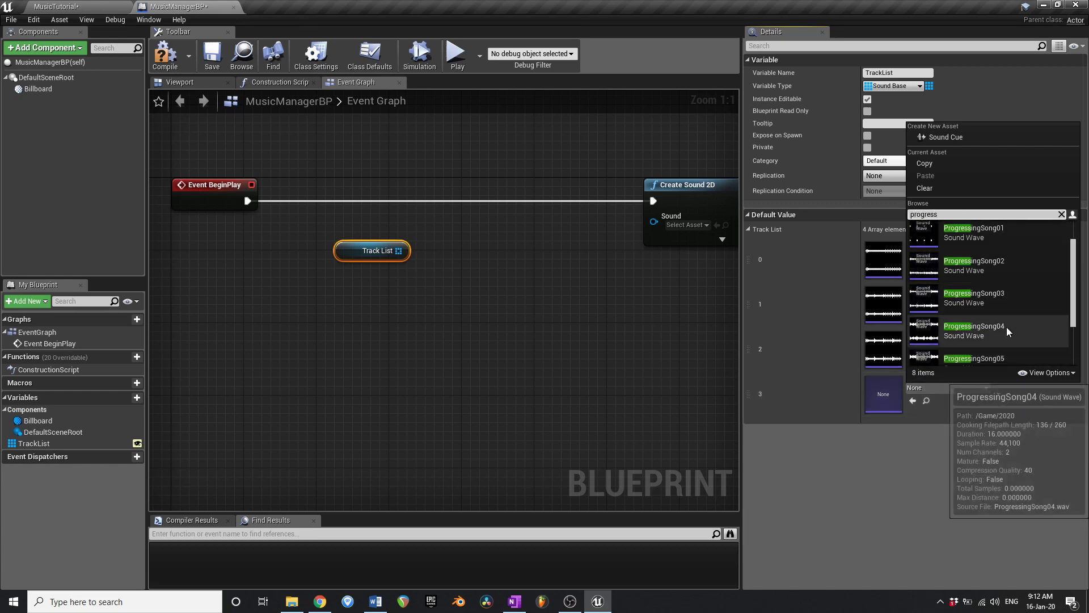
{"action": "left_click", "coordinate": [993, 362]}
Add three more elements to the TrackList default value and set element 4 to ProgressingSong05.
{"action": "left_click", "coordinate": [929, 229]}
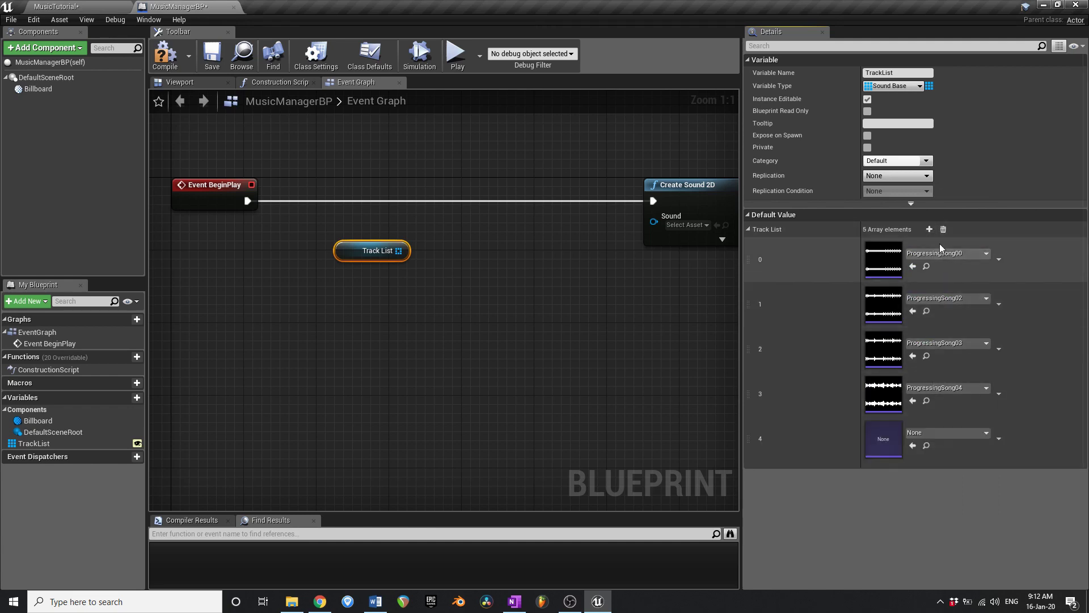
{"action": "left_click", "coordinate": [929, 229]}
{"action": "left_click", "coordinate": [931, 229]}
{"action": "left_click", "coordinate": [944, 432]}
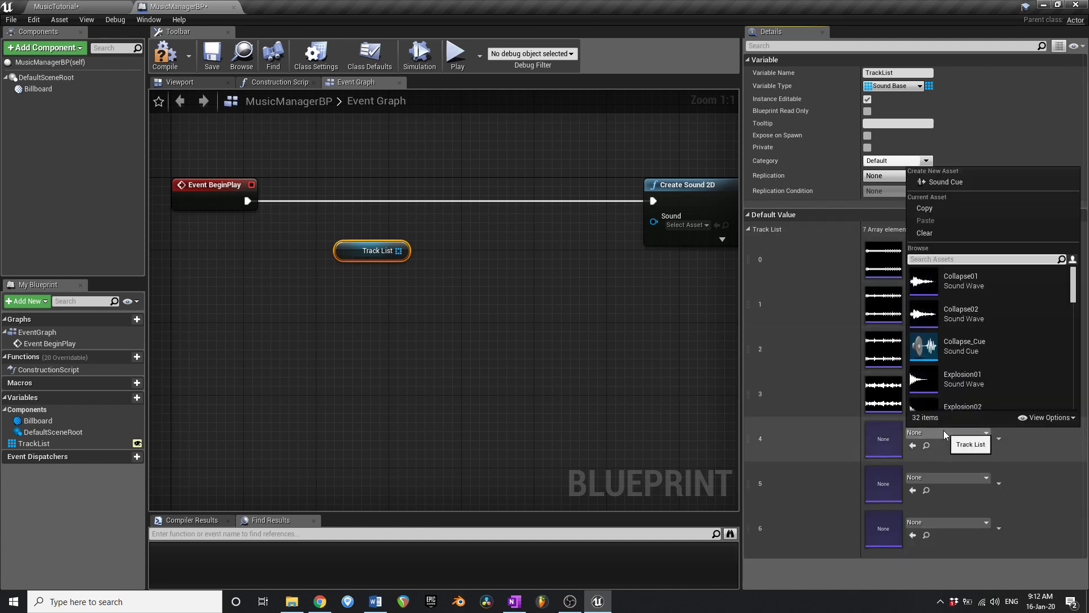
{"action": "type", "text": "progress"}
{"action": "scroll", "coordinate": [993, 343], "scroll_direction": "down", "scroll_amount": 2}
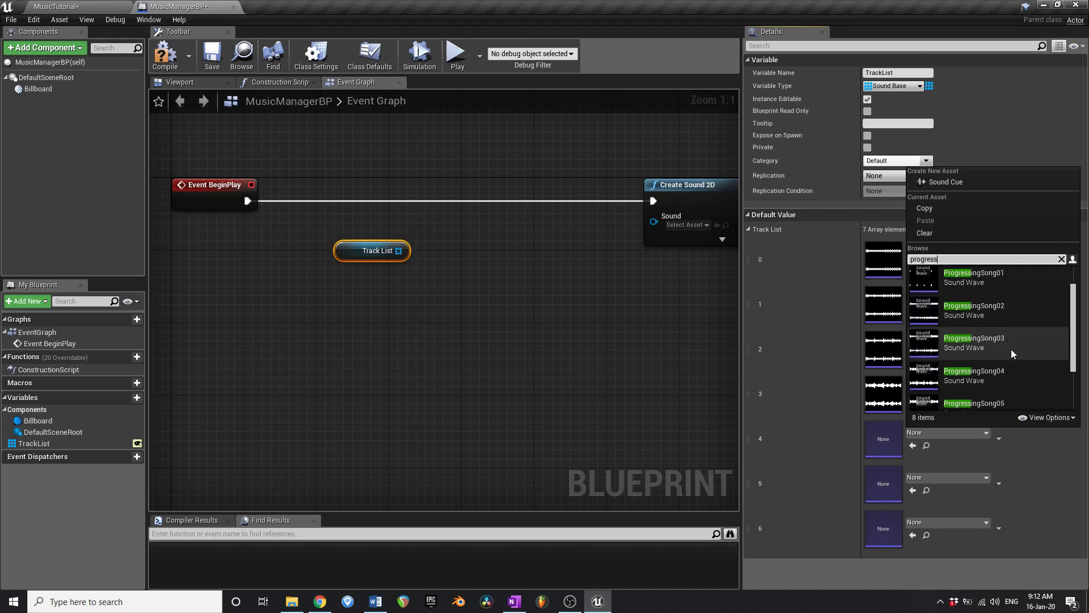
{"action": "left_click", "coordinate": [1010, 370]}
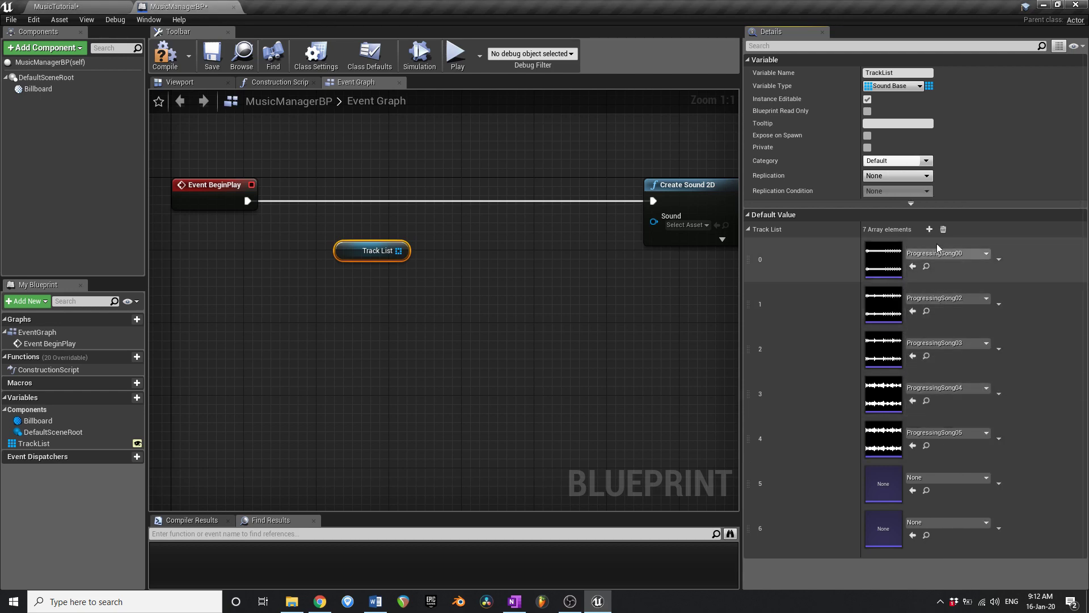
Set TrackList element 5 to the ProgressingSong06 sound wave.
{"action": "left_click", "coordinate": [951, 477]}
{"action": "type", "text": "Progress"}
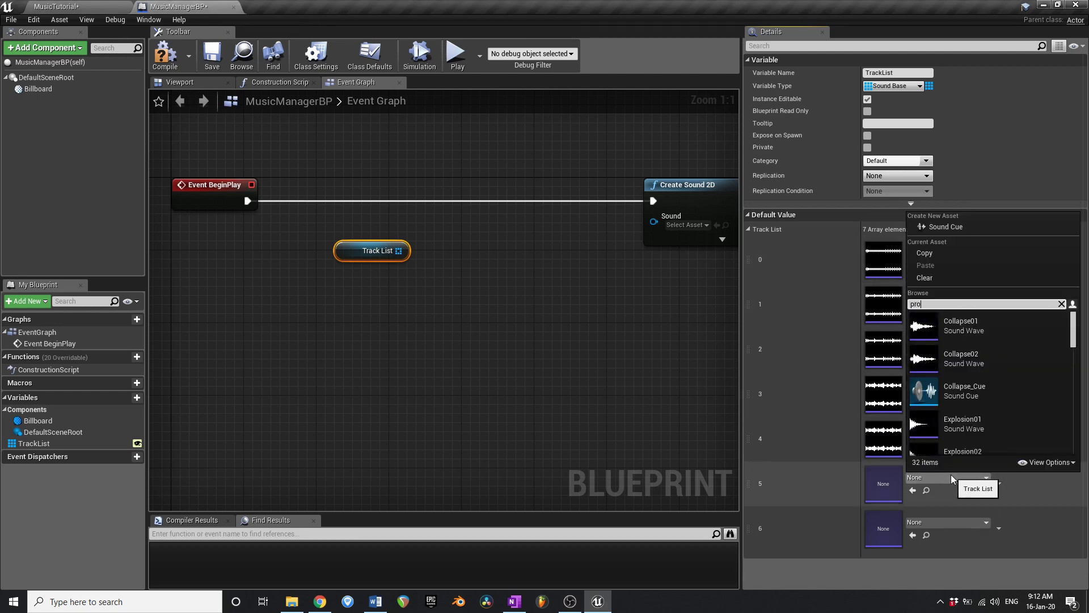
{"action": "scroll", "coordinate": [998, 400], "scroll_direction": "down", "scroll_amount": 3}
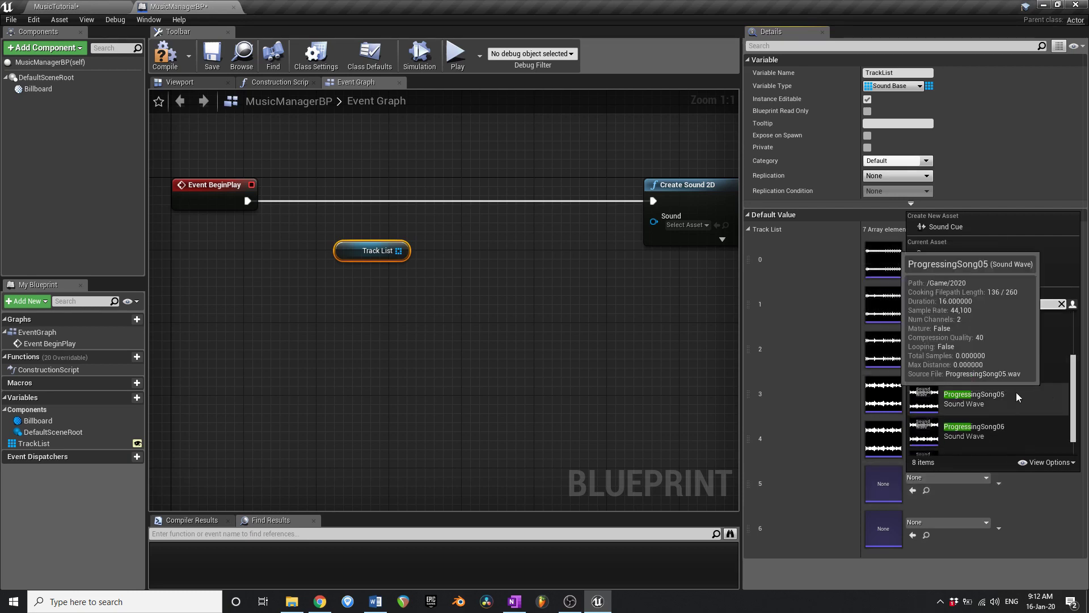
{"action": "left_click", "coordinate": [1012, 425]}
Set TrackList element 6 to ProgressingSong07 and delete the surplus empty element at the end of the array.
{"action": "left_click", "coordinate": [930, 229]}
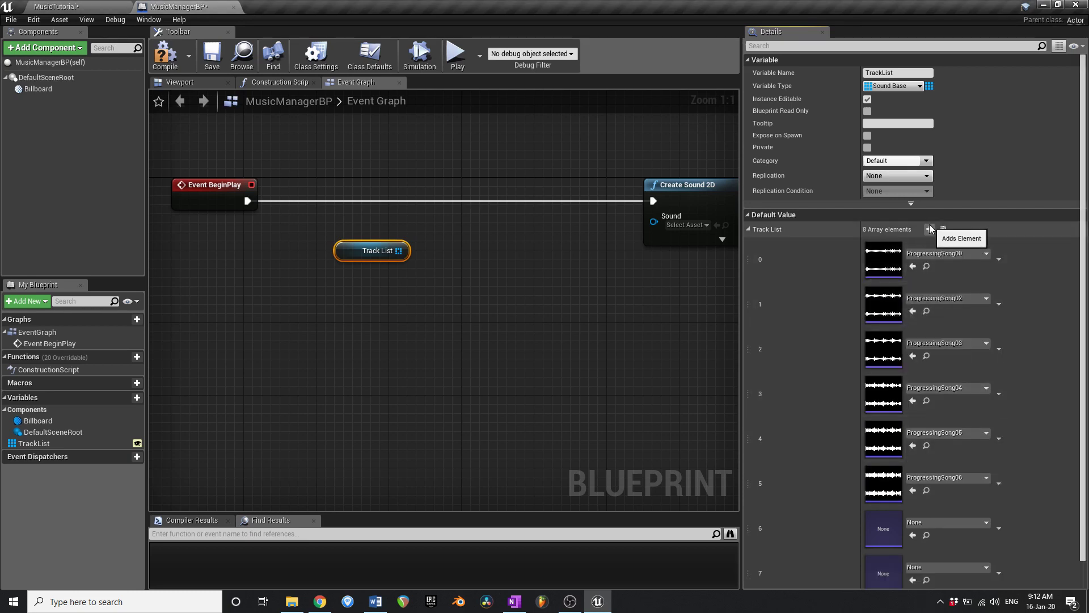
{"action": "left_click", "coordinate": [962, 522]}
{"action": "type", "text": "progressi"}
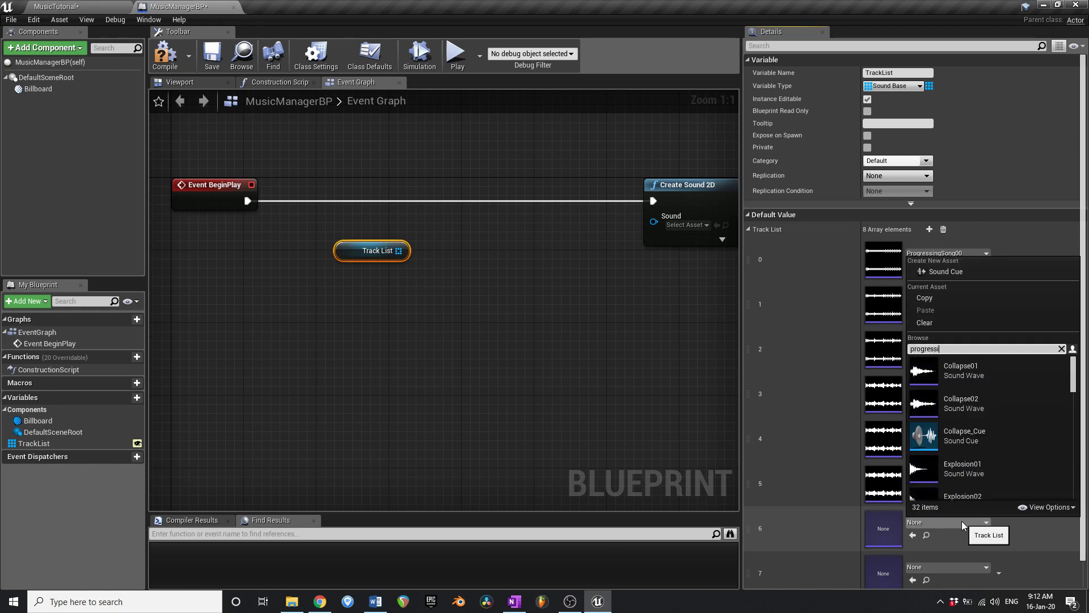
{"action": "scroll", "coordinate": [1013, 481], "scroll_direction": "down", "scroll_amount": 2}
{"action": "left_click", "coordinate": [1013, 481]}
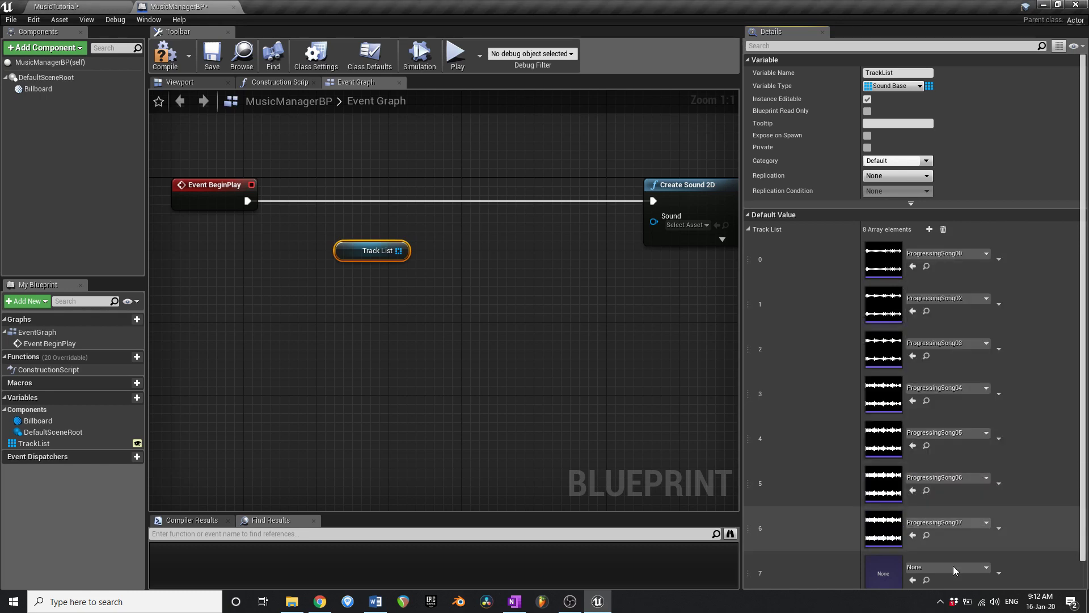
{"action": "scroll", "coordinate": [1000, 540], "scroll_direction": "down", "scroll_amount": 1}
{"action": "left_click", "coordinate": [1014, 534]}
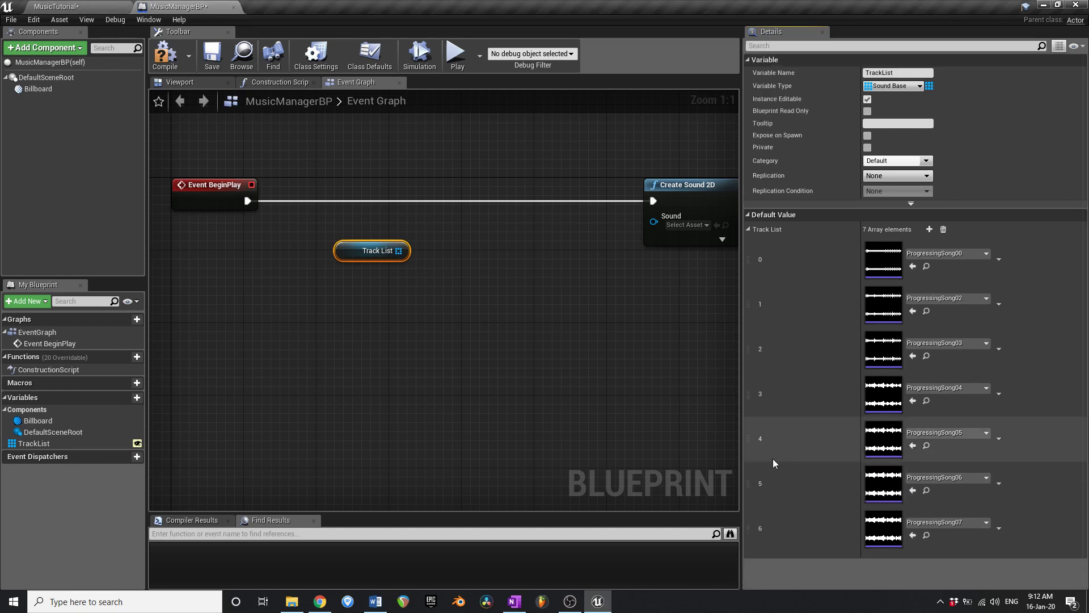
Save all modified assets, compile the MusicManagerBP Blueprint, and check its Track List in the level before returning to the Blueprint.
{"action": "key", "text": "ctrl+shift+s"}
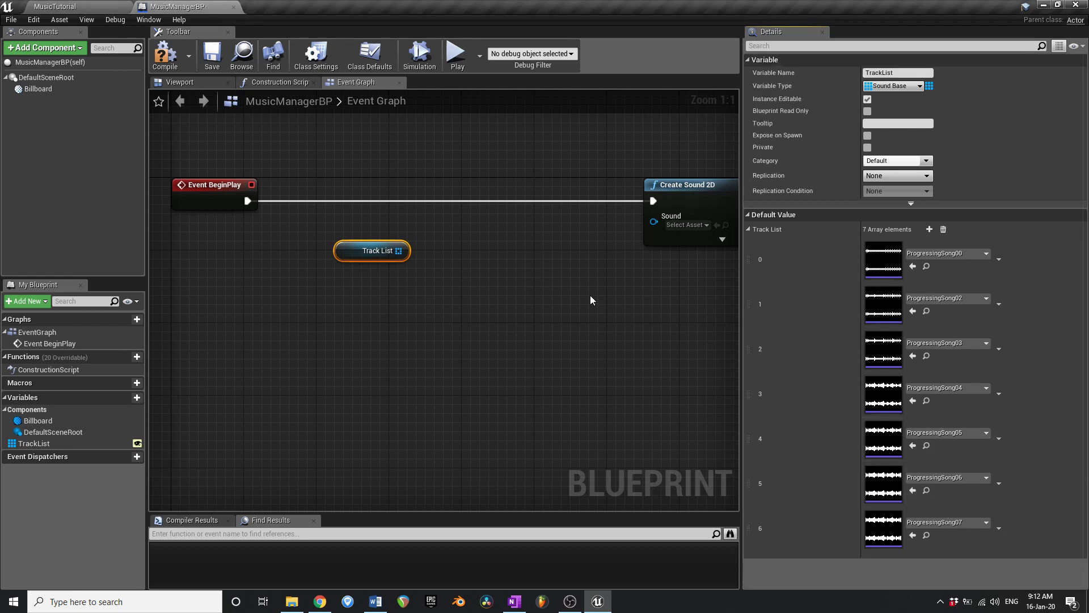
{"action": "left_click", "coordinate": [165, 55]}
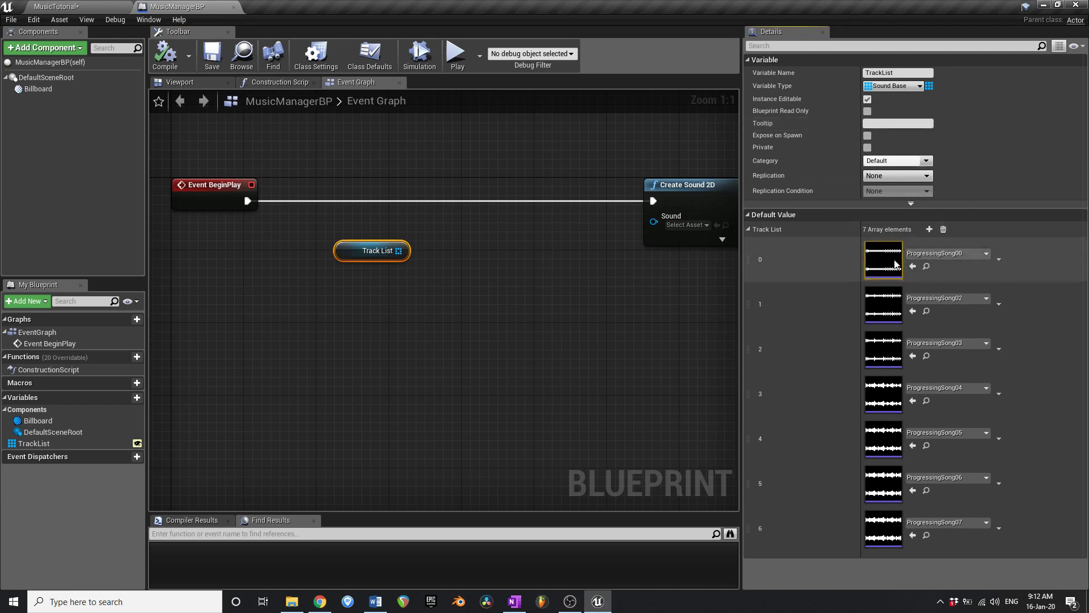
{"action": "left_click", "coordinate": [50, 6]}
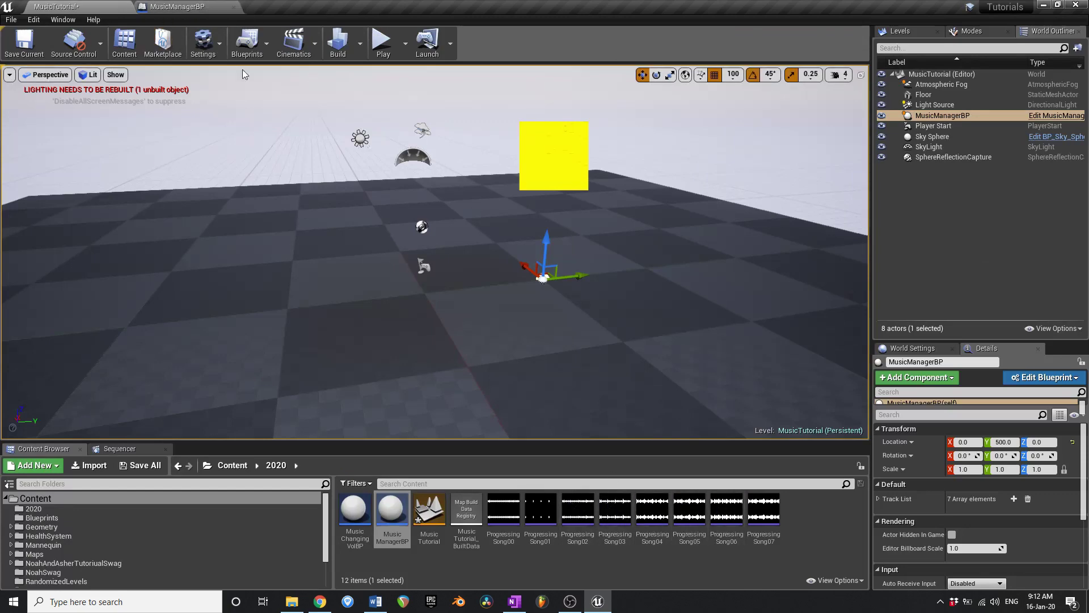
{"action": "left_click", "coordinate": [178, 7]}
Reposition the Track List and Create Sound 2D nodes to open a wide gap after Event BeginPlay.
{"action": "right_click_drag", "start_coordinate": [510, 279], "coordinate": [461, 277]}
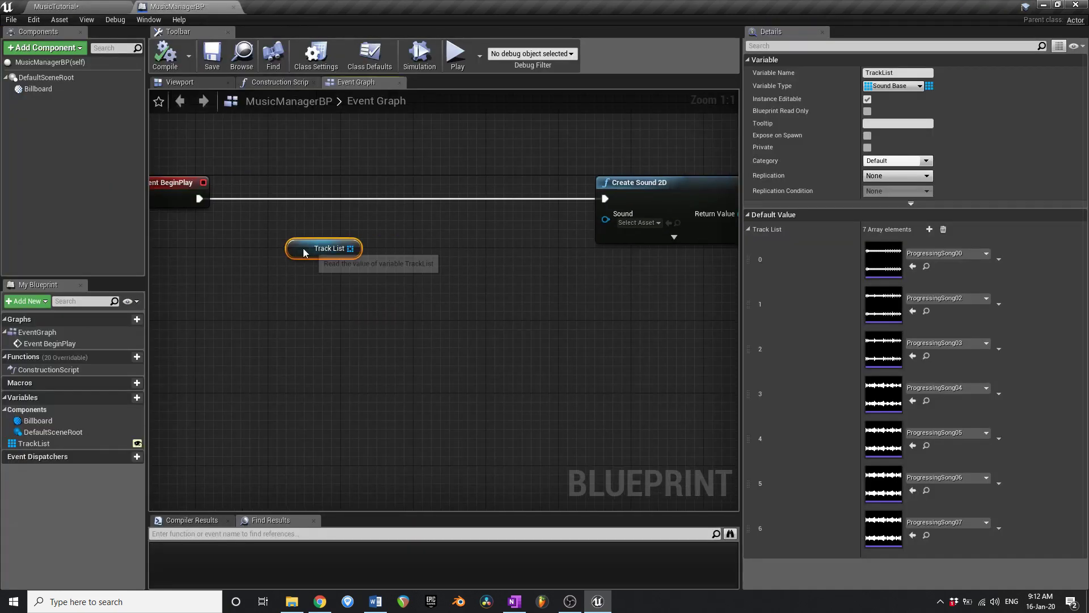
{"action": "left_click_drag", "start_coordinate": [305, 252], "coordinate": [432, 252]}
{"action": "right_click_drag", "start_coordinate": [543, 249], "coordinate": [423, 275]}
{"action": "right_click_drag", "start_coordinate": [304, 261], "coordinate": [478, 252]}
{"action": "left_click_drag", "start_coordinate": [471, 269], "coordinate": [369, 273]}
{"action": "right_click_drag", "start_coordinate": [636, 249], "coordinate": [472, 265]}
{"action": "left_click", "coordinate": [558, 219]}
{"action": "right_click_drag", "start_coordinate": [562, 225], "coordinate": [502, 229]}
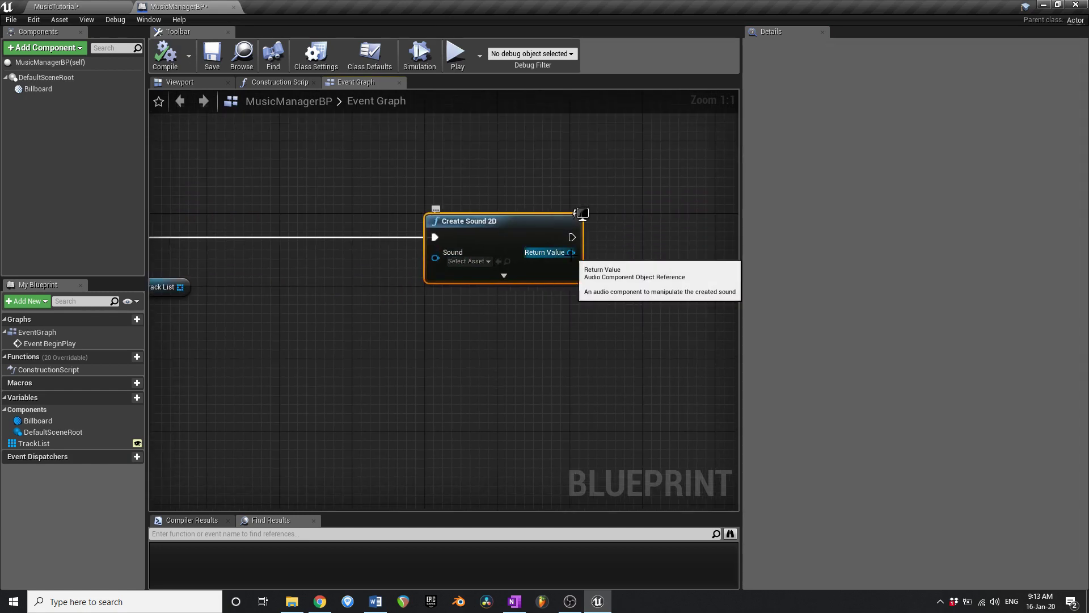
{"action": "left_click_drag", "start_coordinate": [571, 256], "coordinate": [655, 254]}
{"action": "right_click_drag", "start_coordinate": [455, 226], "coordinate": [498, 226]}
{"action": "left_click_drag", "start_coordinate": [499, 225], "coordinate": [608, 233]}
{"action": "right_click_drag", "start_coordinate": [465, 232], "coordinate": [578, 213]}
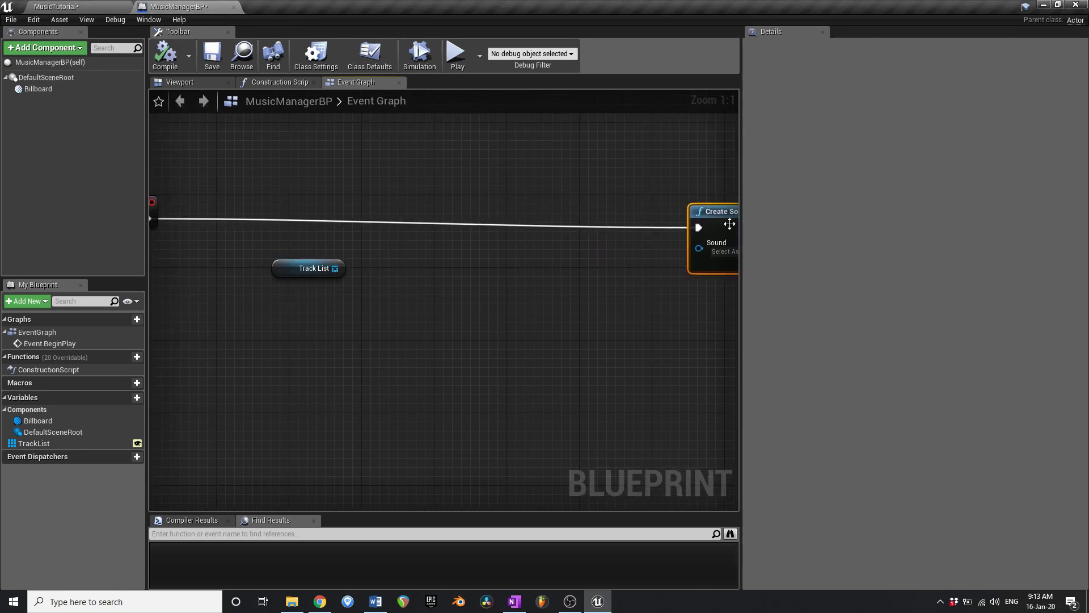
{"action": "left_click_drag", "start_coordinate": [730, 224], "coordinate": [731, 221]}
Add a ForEachLoop node fed by the Track List array and executed from Event BeginPlay.
{"action": "right_click_drag", "start_coordinate": [339, 268], "coordinate": [476, 264]}
{"action": "left_click_drag", "start_coordinate": [417, 260], "coordinate": [225, 210]}
{"action": "type", "text": "for each"}
{"action": "key", "text": "Return"}
Connect the ForEachLoop's Loop Body to Create Sound 2D and its Array Element to the Sound input.
{"action": "right_click_drag", "start_coordinate": [529, 225], "coordinate": [304, 238]}
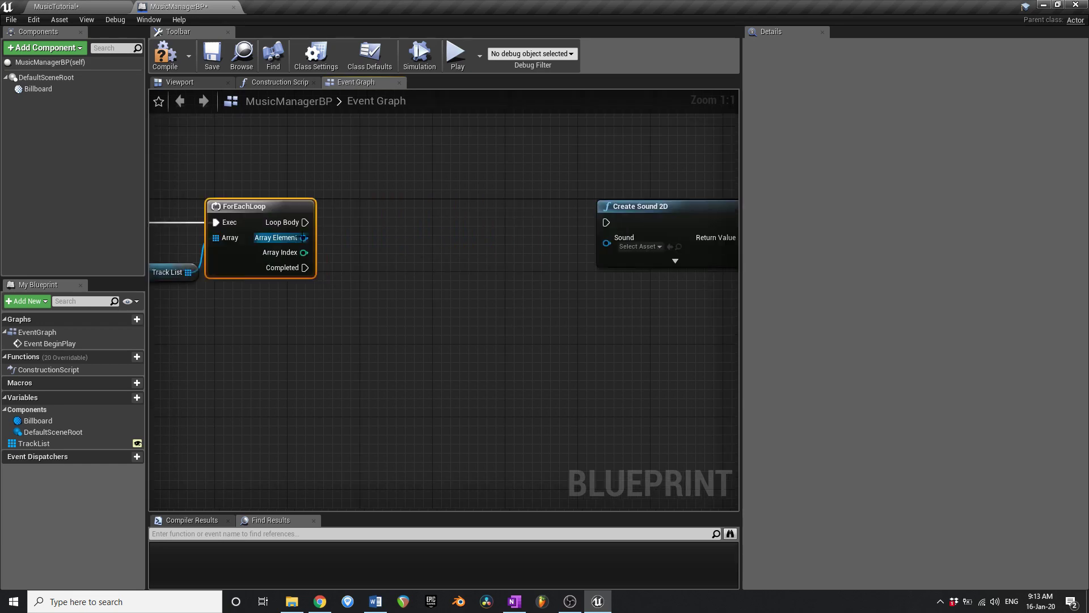
{"action": "left_click_drag", "start_coordinate": [308, 224], "coordinate": [418, 214]}
{"action": "left_click_drag", "start_coordinate": [303, 238], "coordinate": [381, 243]}
{"action": "right_click_drag", "start_coordinate": [400, 206], "coordinate": [364, 212]}
{"action": "left_click_drag", "start_coordinate": [407, 244], "coordinate": [498, 249]}
{"action": "left_click", "coordinate": [544, 308]}
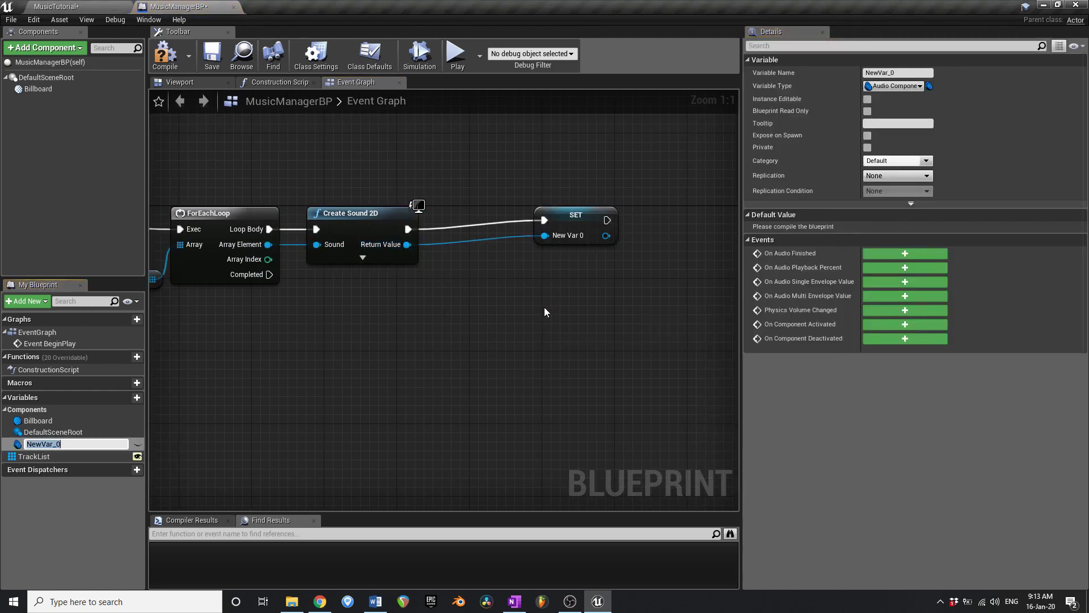
{"action": "key", "text": "ctrl+z"}
Add an array ADD node after Create Sound 2D that takes its Return Value as the item.
{"action": "left_click_drag", "start_coordinate": [408, 245], "coordinate": [535, 238]}
{"action": "type", "text": "add ar"}
{"action": "key", "text": "Return"}
Promote the ADD node's target array input to a new variable named MusicReferences.
{"action": "left_click_drag", "start_coordinate": [507, 239], "coordinate": [517, 313]}
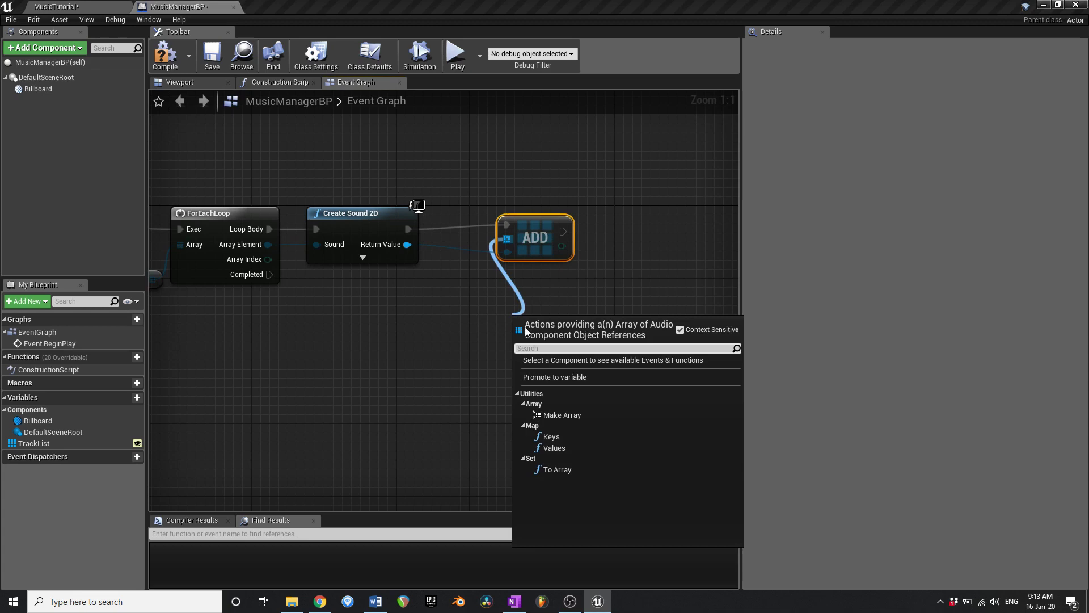
{"action": "left_click", "coordinate": [554, 375]}
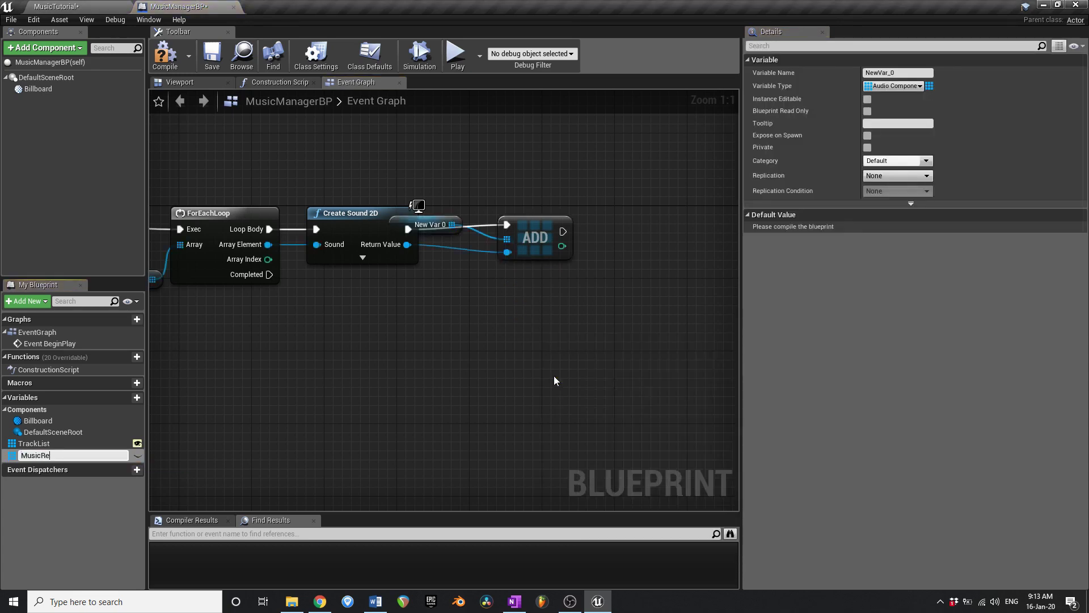
{"action": "type", "text": "MusicReferences"}
{"action": "key", "text": "Return"}
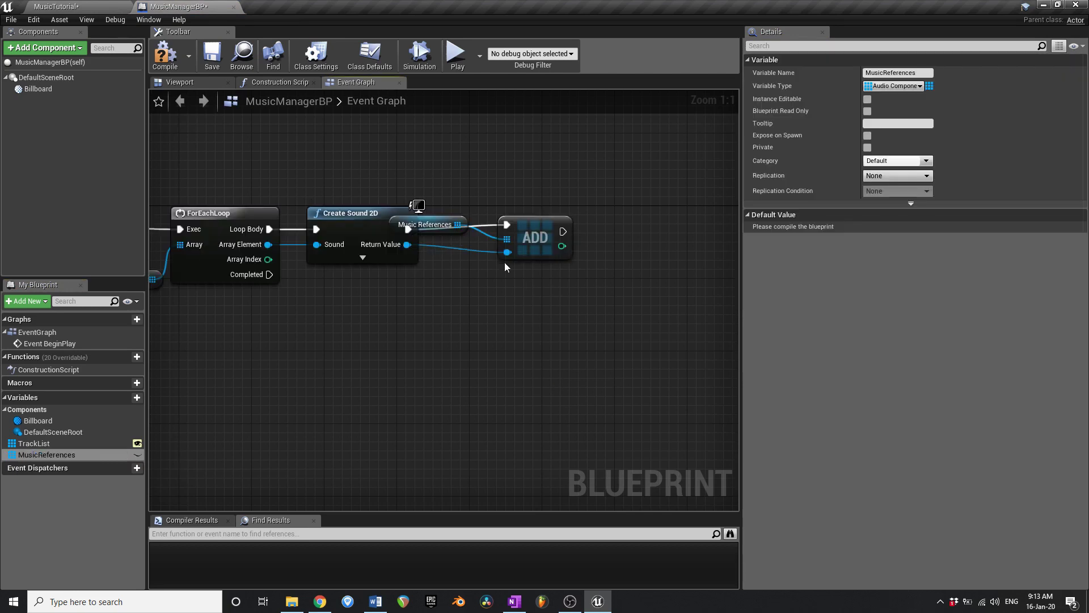
Place the Music References node below the ADD node and compile the Blueprint.
{"action": "left_click_drag", "start_coordinate": [439, 219], "coordinate": [537, 291]}
{"action": "left_click", "coordinate": [179, 82]}
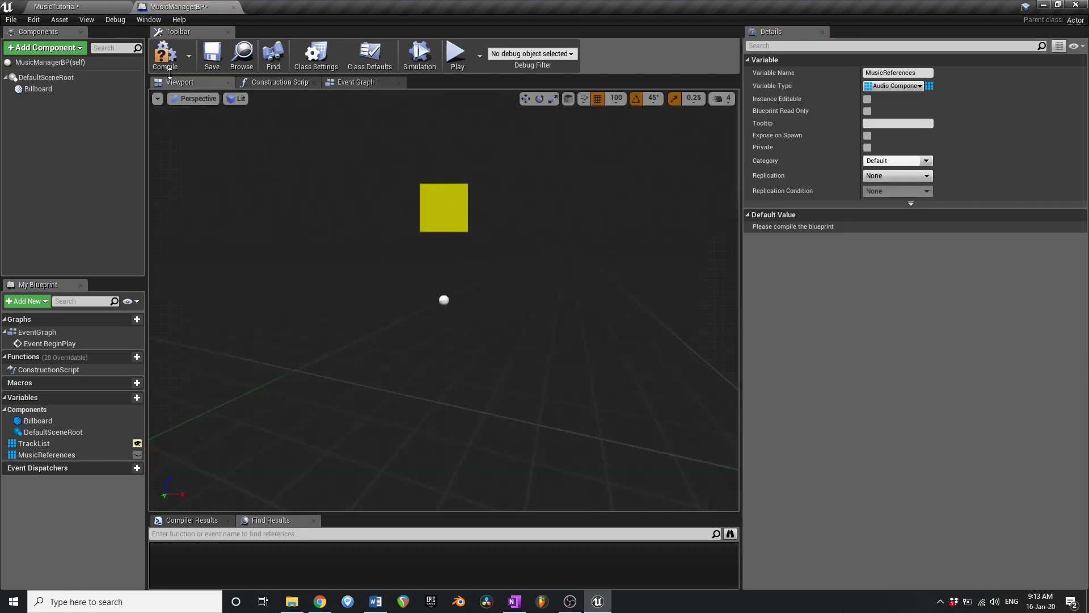
{"action": "left_click", "coordinate": [165, 55]}
{"action": "left_click", "coordinate": [344, 84]}
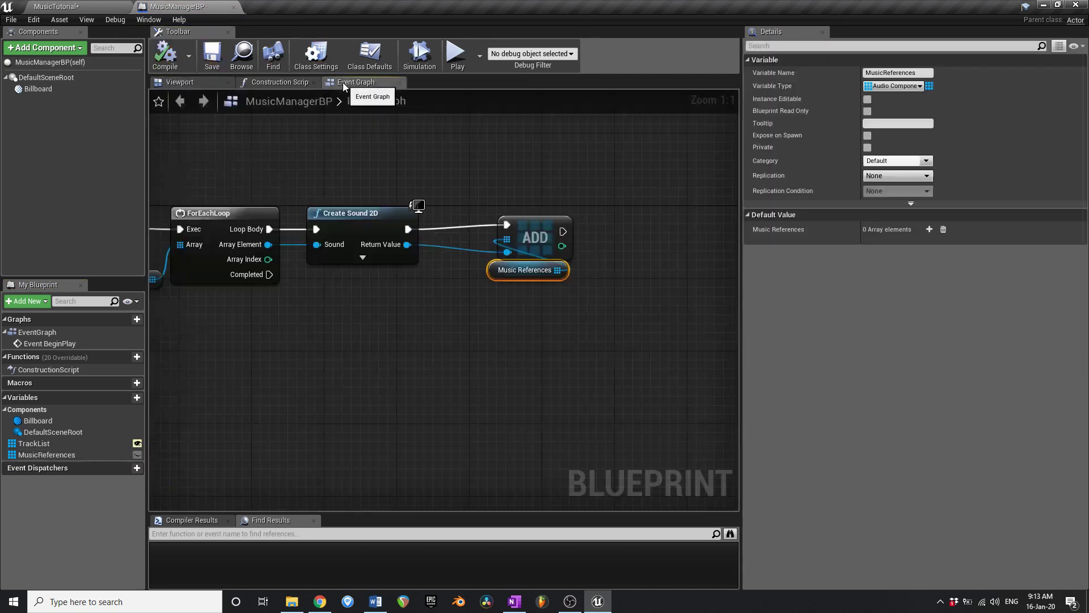
Move the ADD and Music References nodes together closer to Create Sound 2D.
{"action": "right_click_drag", "start_coordinate": [429, 253], "coordinate": [539, 254]}
{"action": "left_click_drag", "start_coordinate": [607, 325], "coordinate": [652, 241]}
{"action": "left_click_drag", "start_coordinate": [652, 220], "coordinate": [616, 219]}
{"action": "right_click_drag", "start_coordinate": [518, 273], "coordinate": [563, 276]}
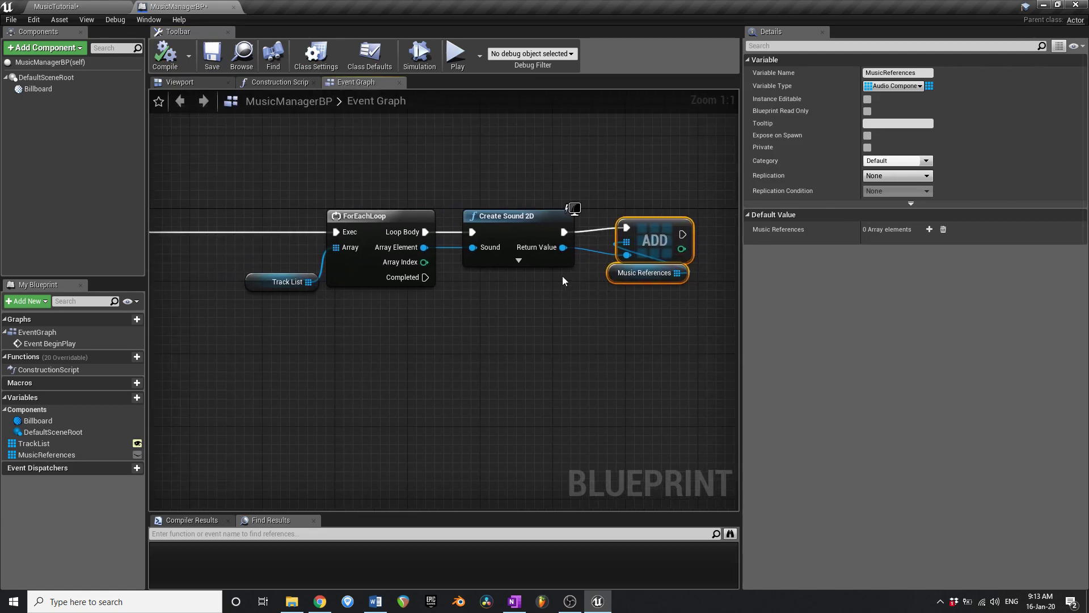
Add a Set Volume Multiplier node targeting Create Sound 2D's Return Value and chain its execution after the ADD node.
{"action": "scroll", "coordinate": [563, 275], "scroll_direction": "down", "scroll_amount": 3}
{"action": "scroll", "coordinate": [536, 282], "scroll_direction": "up", "scroll_amount": 2}
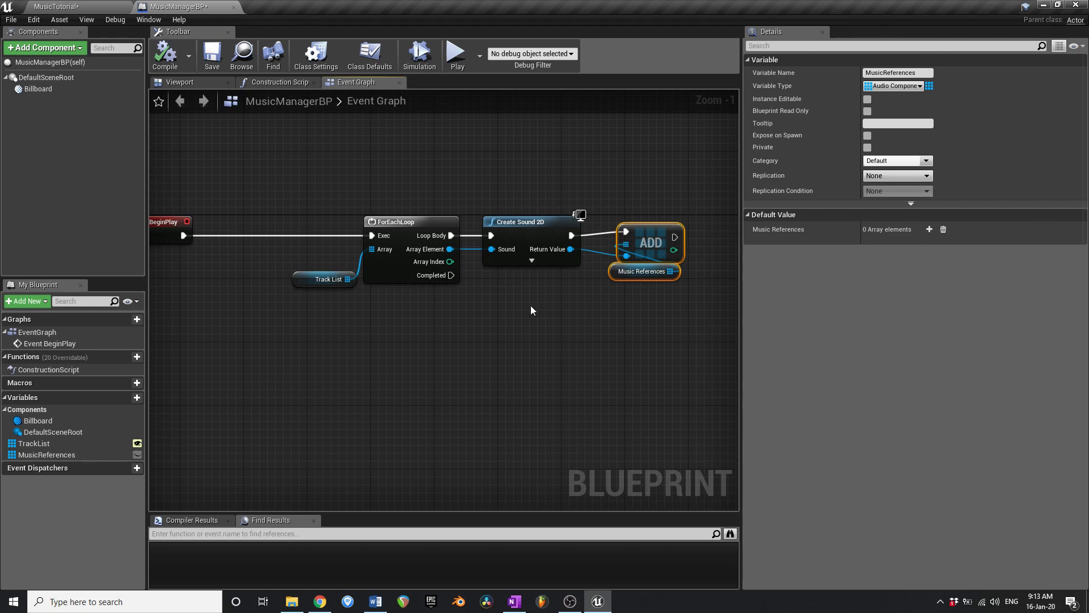
{"action": "right_click_drag", "start_coordinate": [711, 294], "coordinate": [355, 287]}
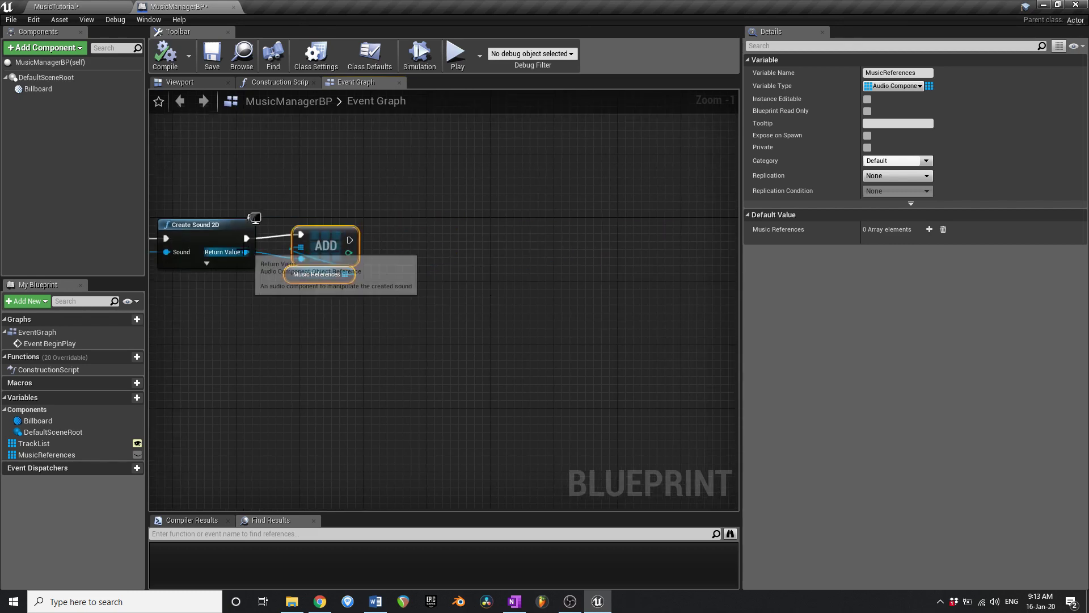
{"action": "left_click_drag", "start_coordinate": [351, 274], "coordinate": [464, 291]}
{"action": "type", "text": "set volu"}
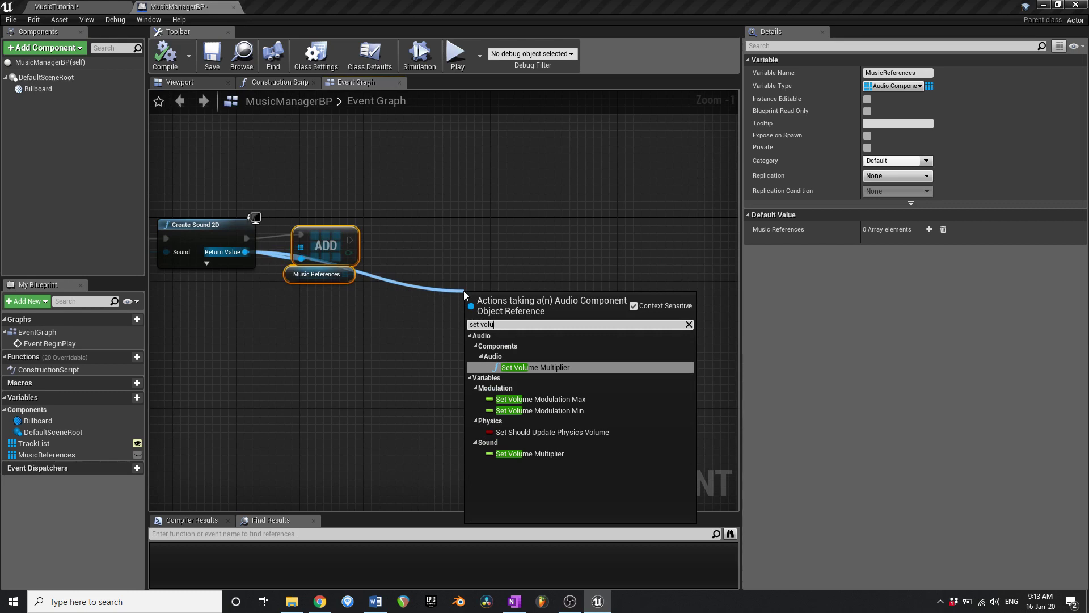
{"action": "key", "text": "Return"}
{"action": "left_click_drag", "start_coordinate": [505, 308], "coordinate": [416, 236]}
{"action": "scroll", "coordinate": [415, 235], "scroll_direction": "up", "scroll_amount": 1}
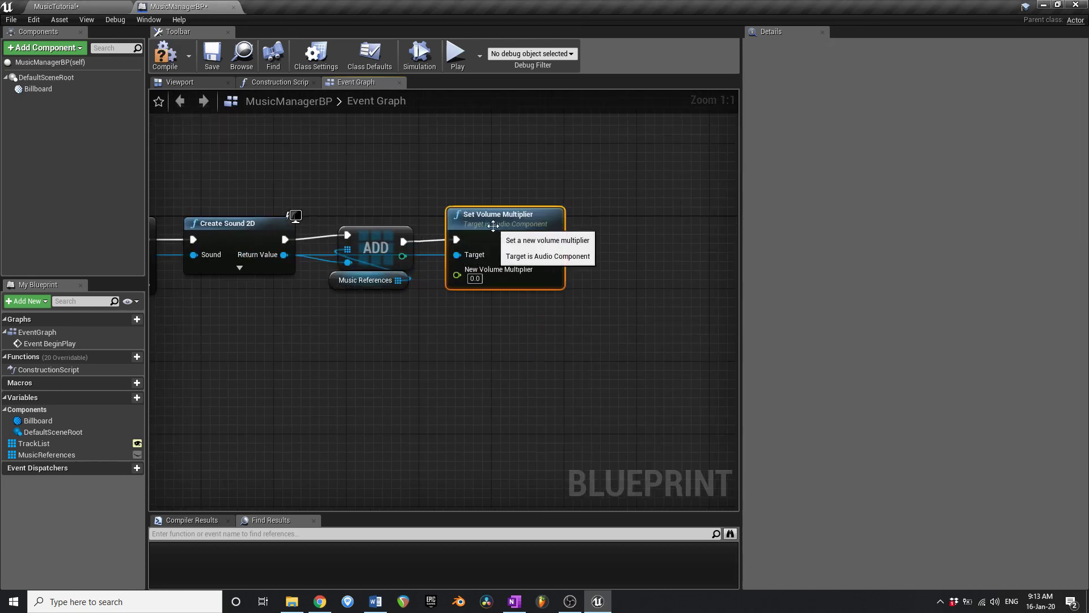
{"action": "right_click_drag", "start_coordinate": [455, 238], "coordinate": [633, 239]}
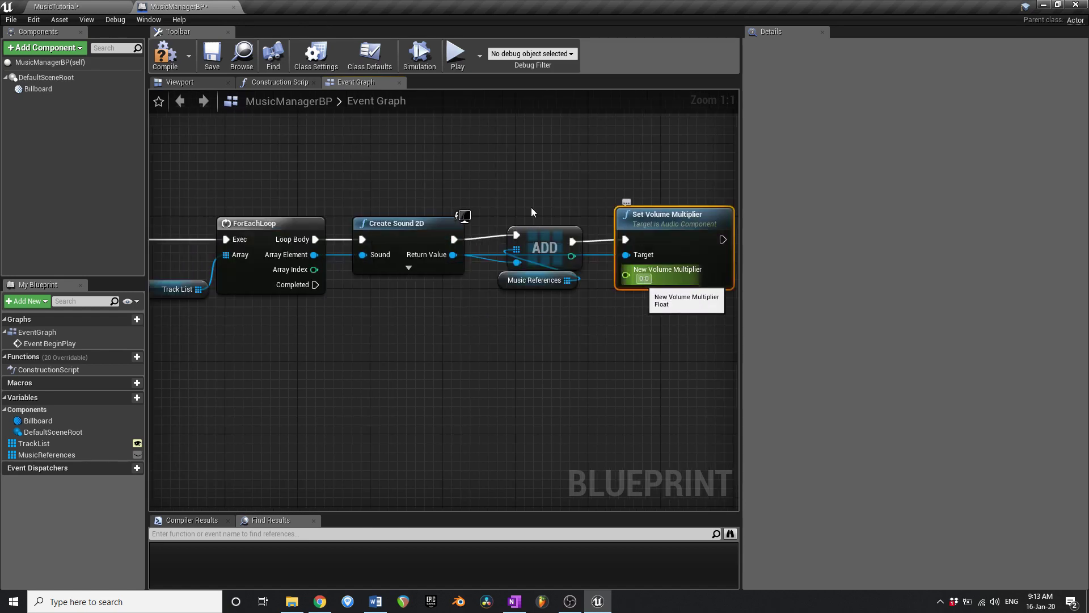
Add a Play node targeting Create Sound 2D's Return Value and connect it after Set Volume Multiplier.
{"action": "right_click_drag", "start_coordinate": [494, 305], "coordinate": [418, 254]}
{"action": "scroll", "coordinate": [417, 251], "scroll_direction": "down", "scroll_amount": 2}
{"action": "left_click_drag", "start_coordinate": [393, 246], "coordinate": [567, 274]}
{"action": "type", "text": "play"}
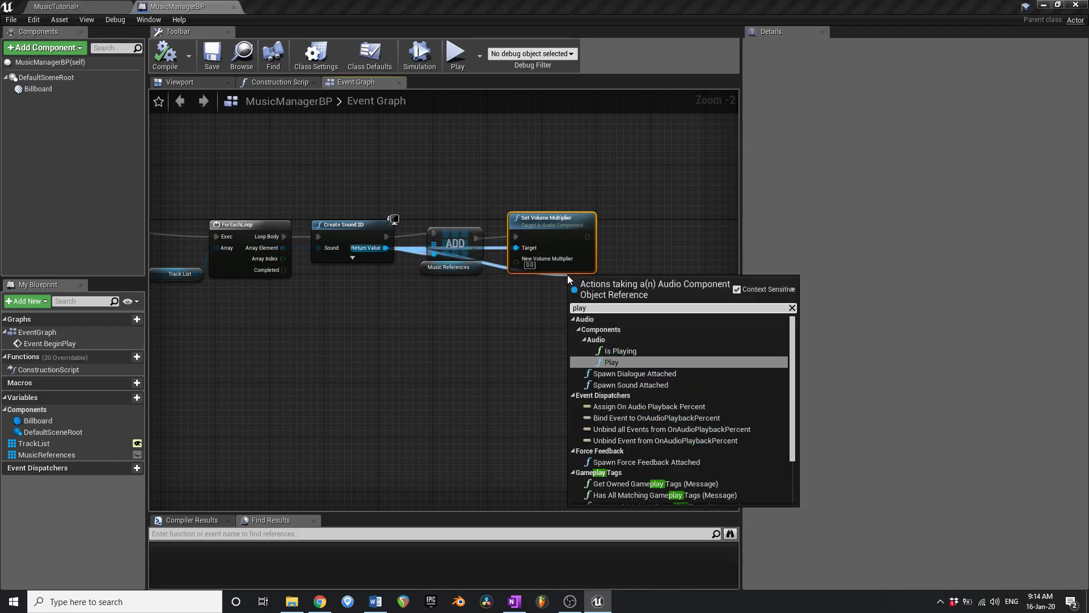
{"action": "left_click", "coordinate": [615, 362]}
{"action": "scroll", "coordinate": [632, 309], "scroll_direction": "up", "scroll_amount": 2}
{"action": "right_click_drag", "start_coordinate": [636, 304], "coordinate": [486, 312]}
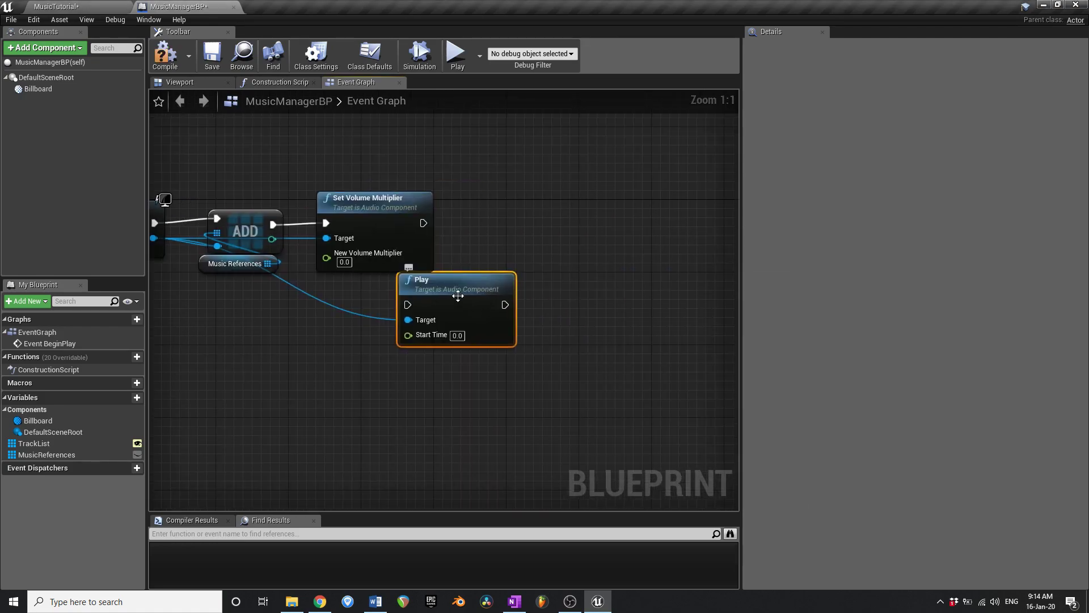
{"action": "left_click_drag", "start_coordinate": [457, 297], "coordinate": [536, 216]}
{"action": "left_click_drag", "start_coordinate": [423, 223], "coordinate": [492, 223]}
{"action": "right_click_drag", "start_coordinate": [493, 223], "coordinate": [574, 226]}
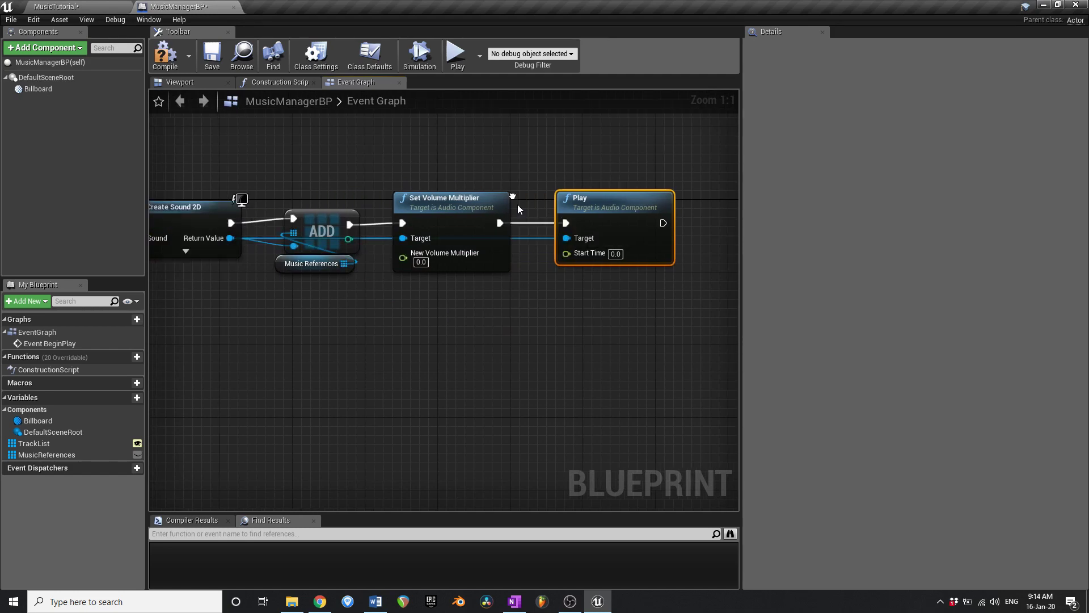
Save the MusicManagerBP Blueprint, then switch to the MusicTutorial level and save it.
{"action": "left_click", "coordinate": [210, 54]}
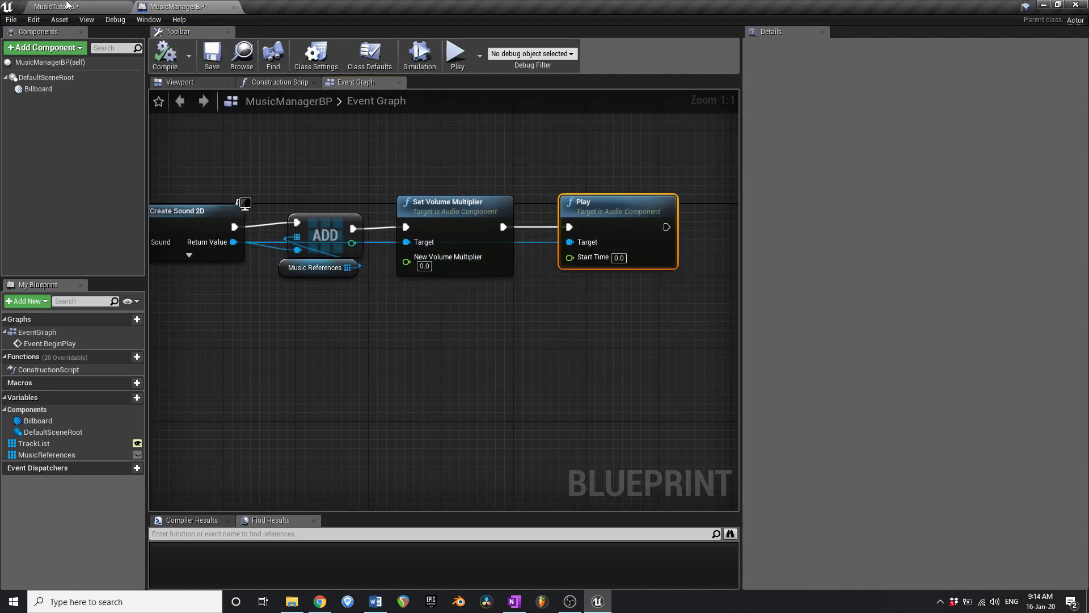
{"action": "left_click", "coordinate": [66, 4]}
{"action": "key", "text": "ctrl+s"}
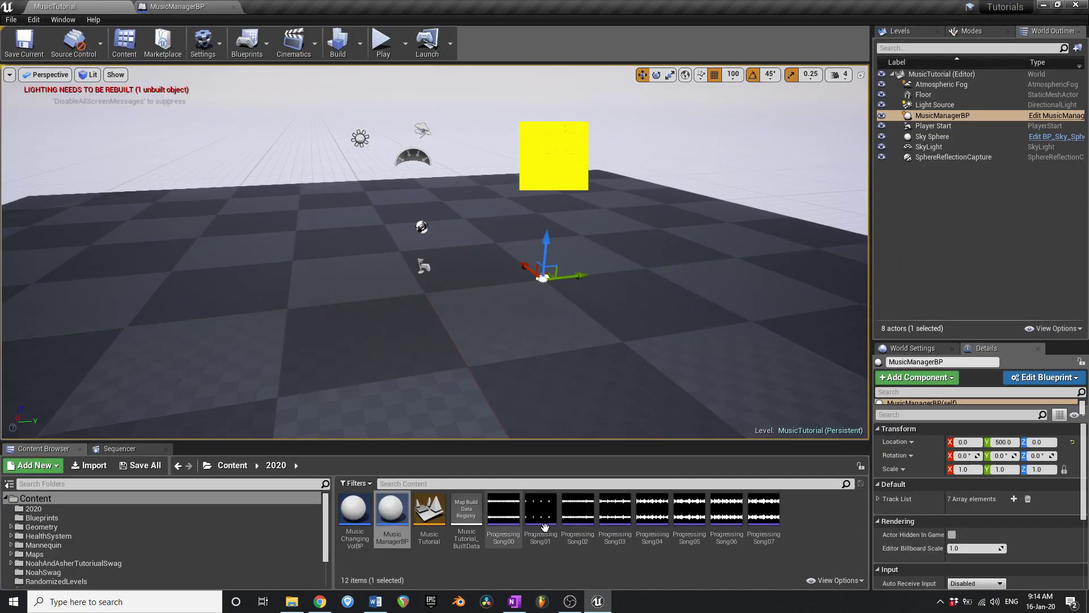
Open the sound waves ProgressingSong00 through ProgressingSong07 together and enable Looping for all of them.
{"action": "left_click", "coordinate": [515, 532]}
{"action": "left_click", "coordinate": [763, 532], "text": "shift"}
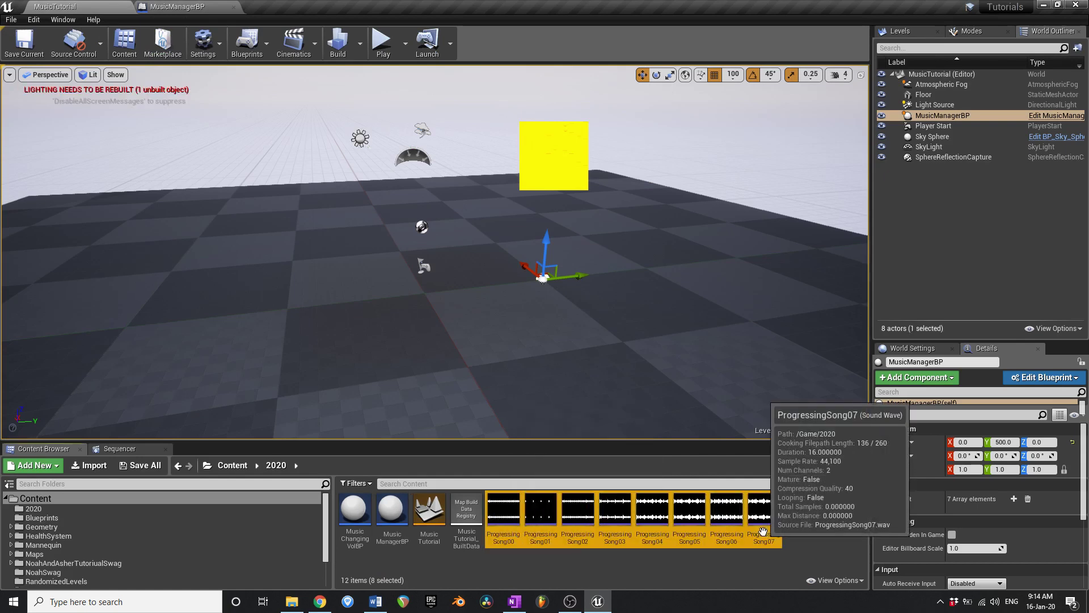
{"action": "left_click", "coordinate": [573, 559]}
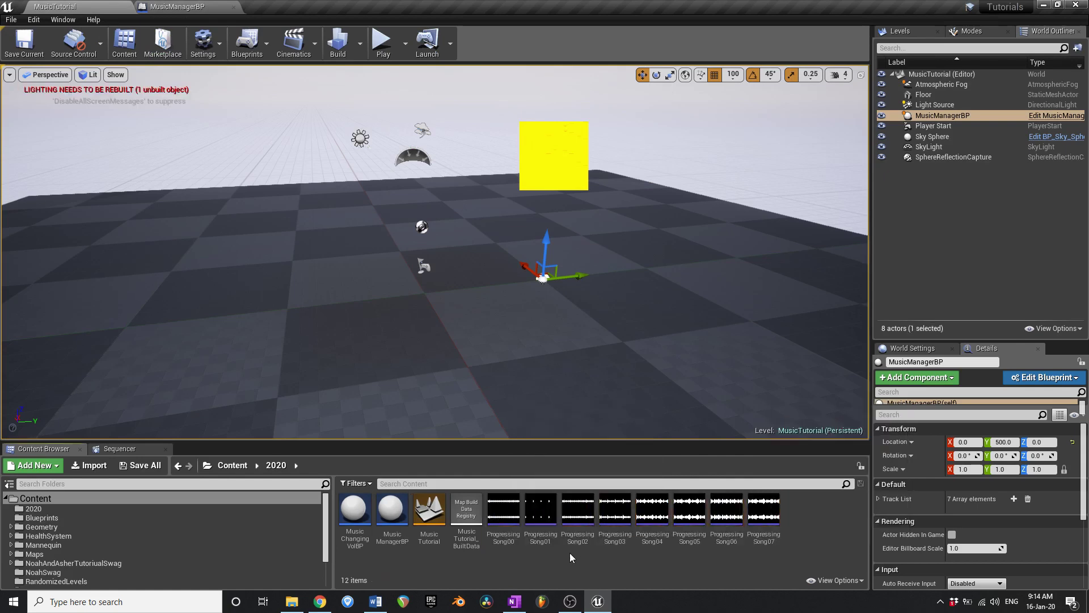
{"action": "left_click", "coordinate": [502, 530]}
{"action": "left_click", "coordinate": [771, 532], "text": "shift"}
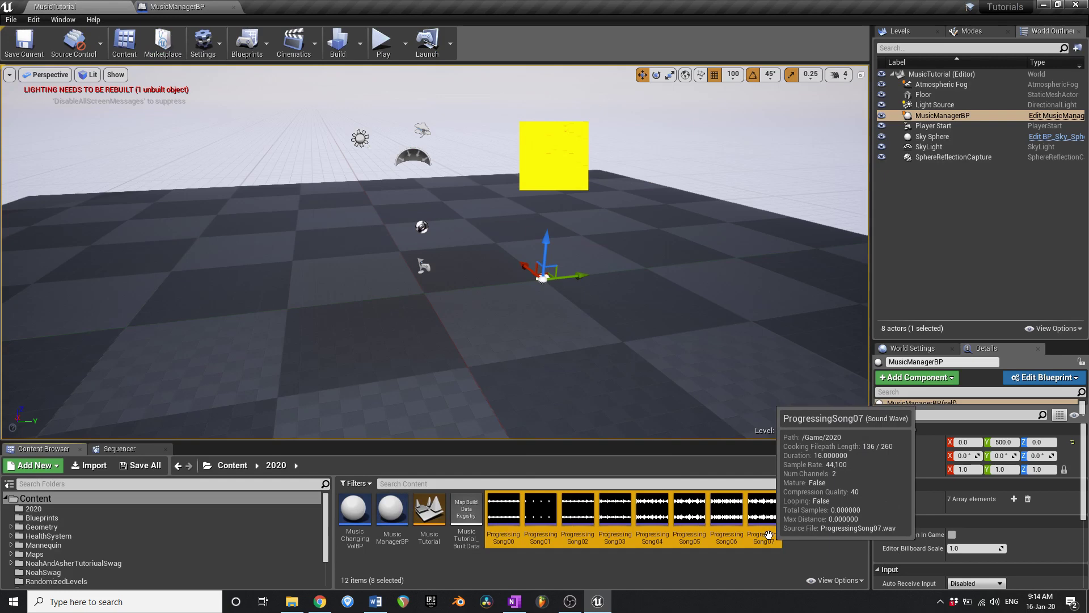
{"action": "double_click", "coordinate": [769, 536]}
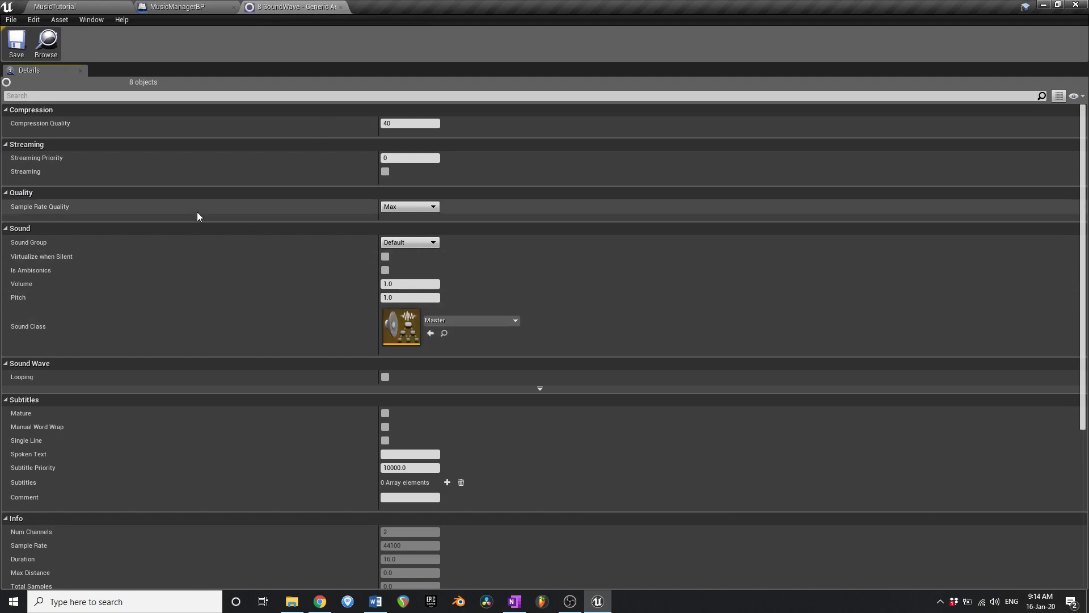
{"action": "left_click", "coordinate": [384, 377]}
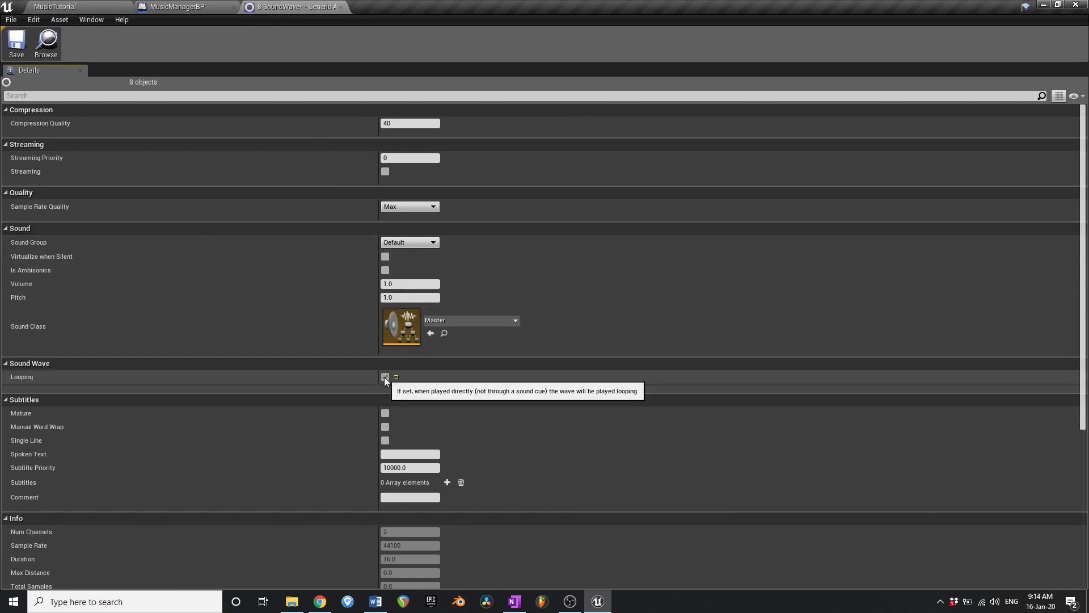
Find the virtualization option by searching for "virt" and enable Virtualize when Silent for all opened sound waves.
{"action": "scroll", "coordinate": [216, 297], "scroll_direction": "down", "scroll_amount": 5}
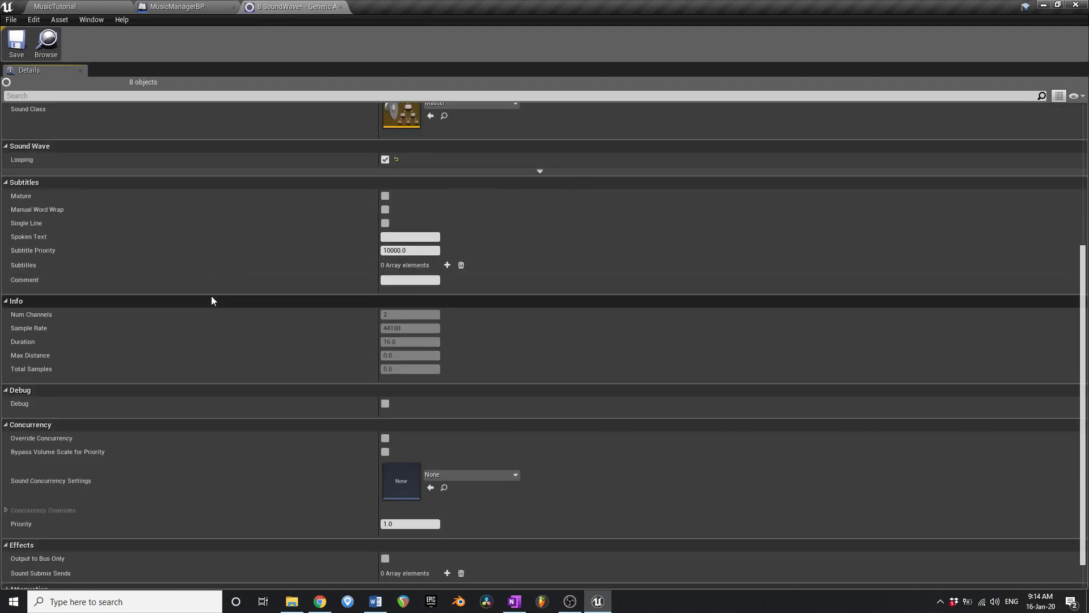
{"action": "scroll", "coordinate": [189, 309], "scroll_direction": "down", "scroll_amount": 2}
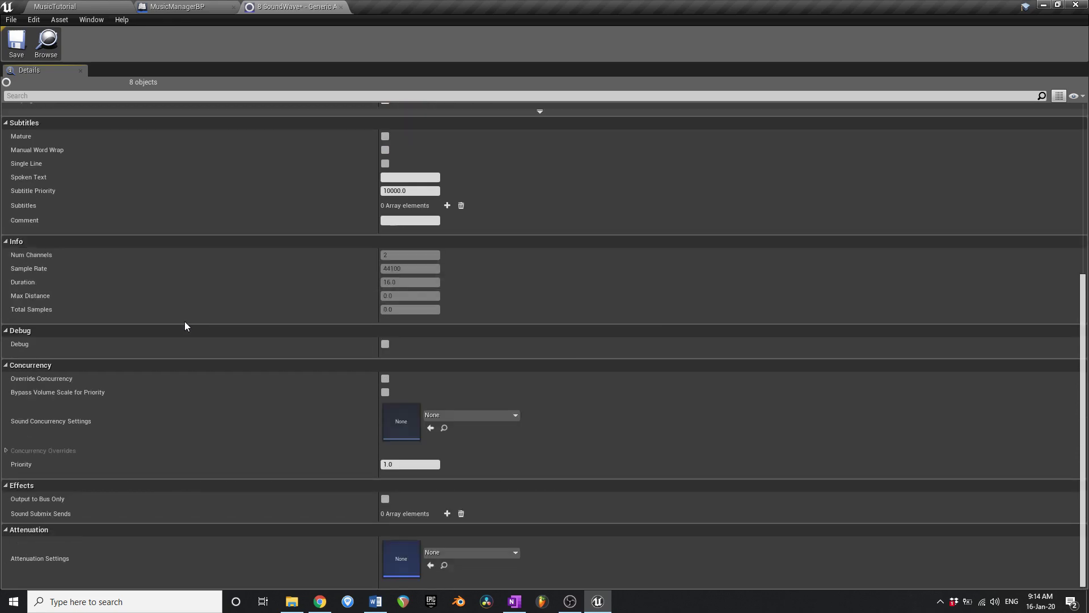
{"action": "scroll", "coordinate": [185, 321], "scroll_direction": "up", "scroll_amount": 3}
{"action": "scroll", "coordinate": [178, 309], "scroll_direction": "up", "scroll_amount": 2}
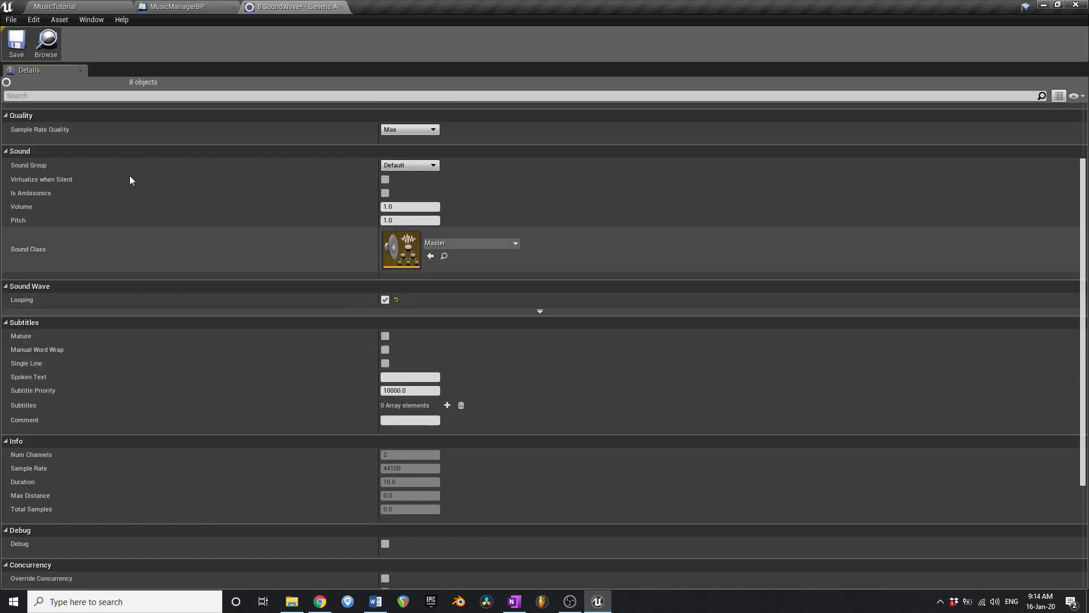
{"action": "left_click", "coordinate": [99, 95]}
{"action": "type", "text": "virt"}
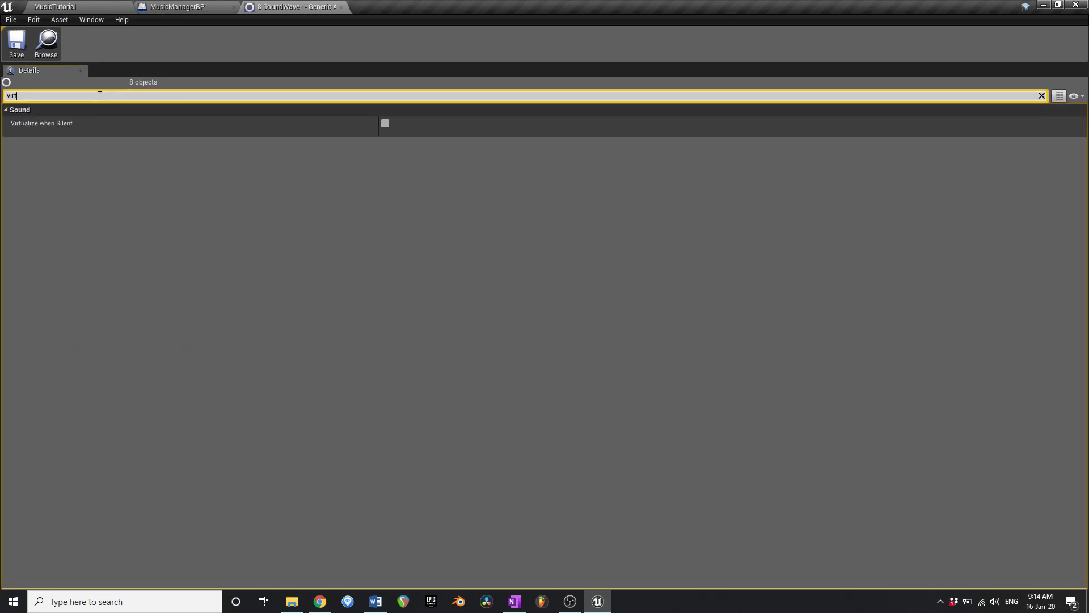
{"action": "left_click", "coordinate": [385, 123]}
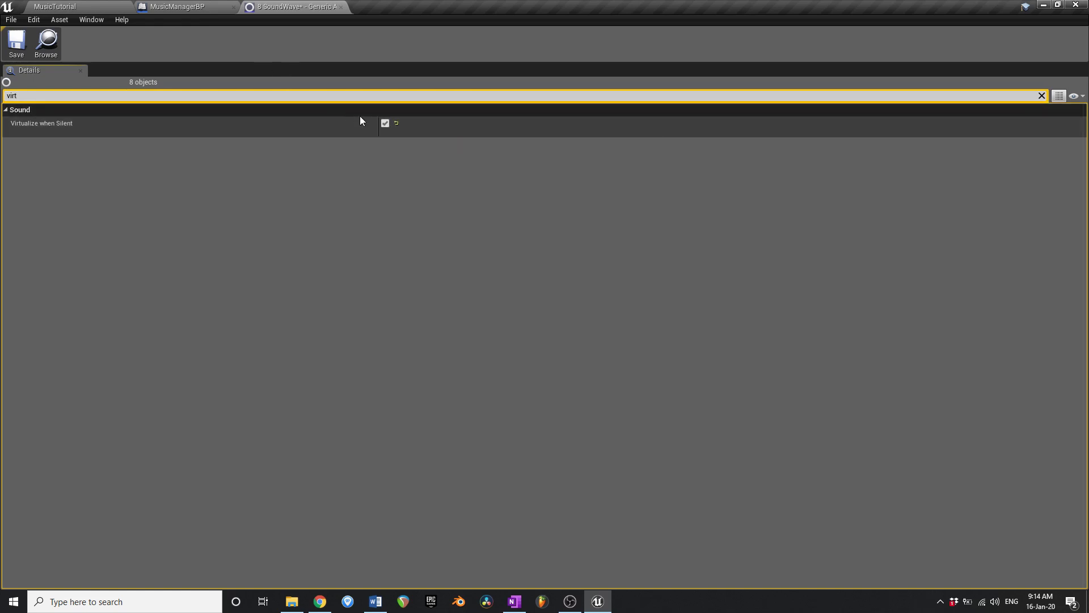
{"action": "left_click", "coordinate": [188, 6]}
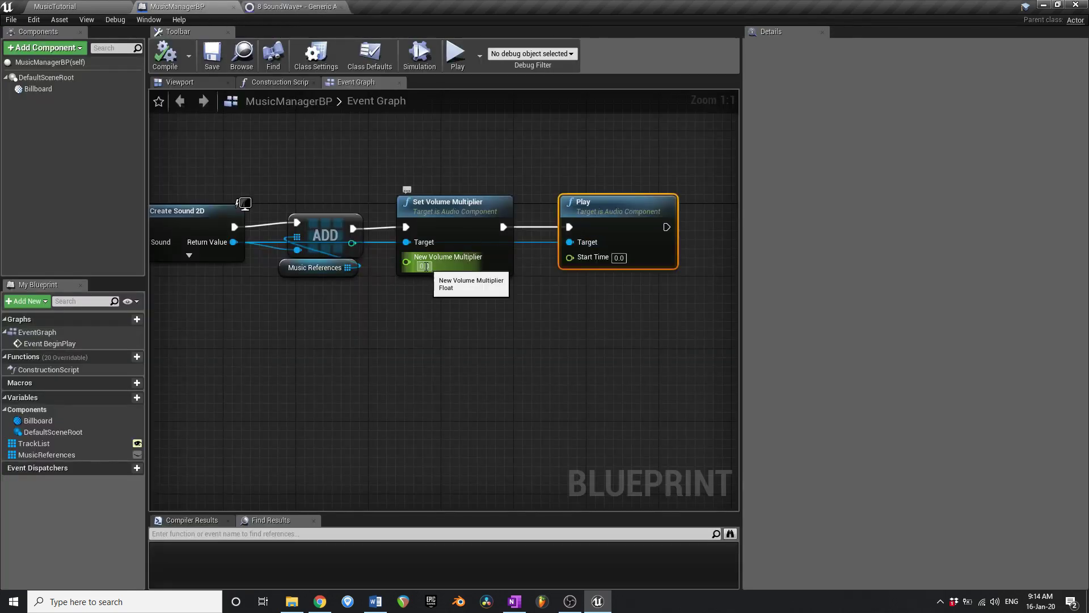
{"action": "left_click", "coordinate": [425, 267]}
{"action": "right_click_drag", "start_coordinate": [413, 280], "coordinate": [502, 281]}
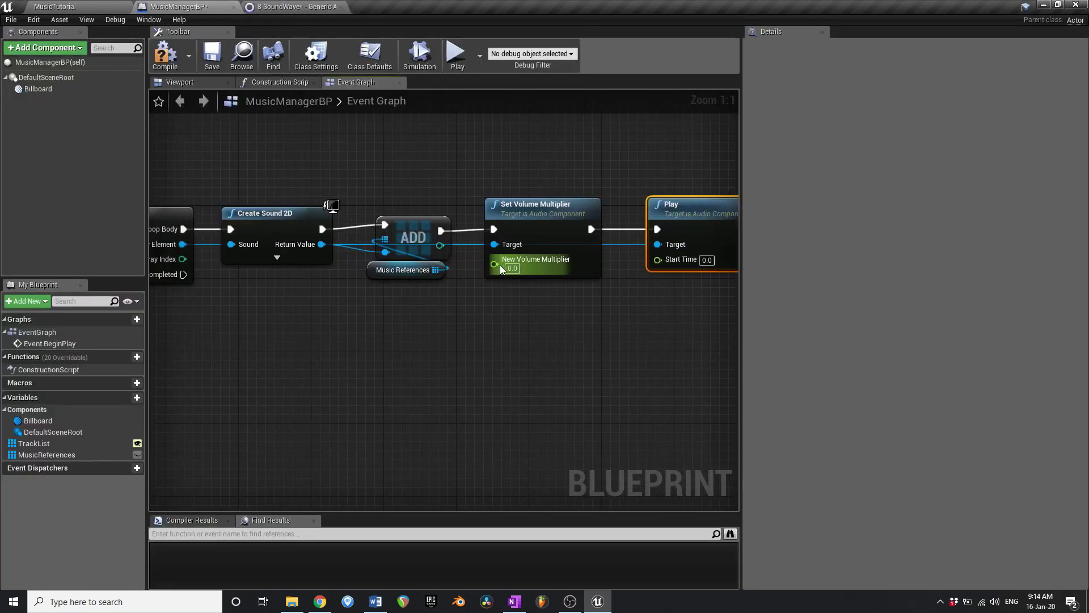
{"action": "right_click_drag", "start_coordinate": [287, 246], "coordinate": [377, 247]}
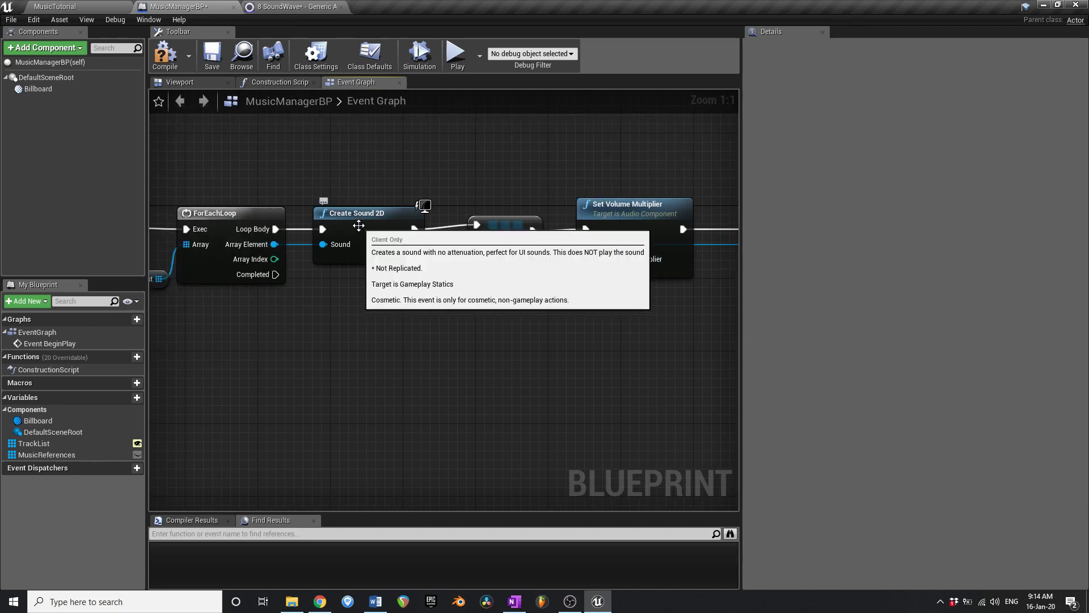
Return to the sound waves' shared property editor, save the edited sound waves and close the editor.
{"action": "left_click", "coordinate": [295, 7]}
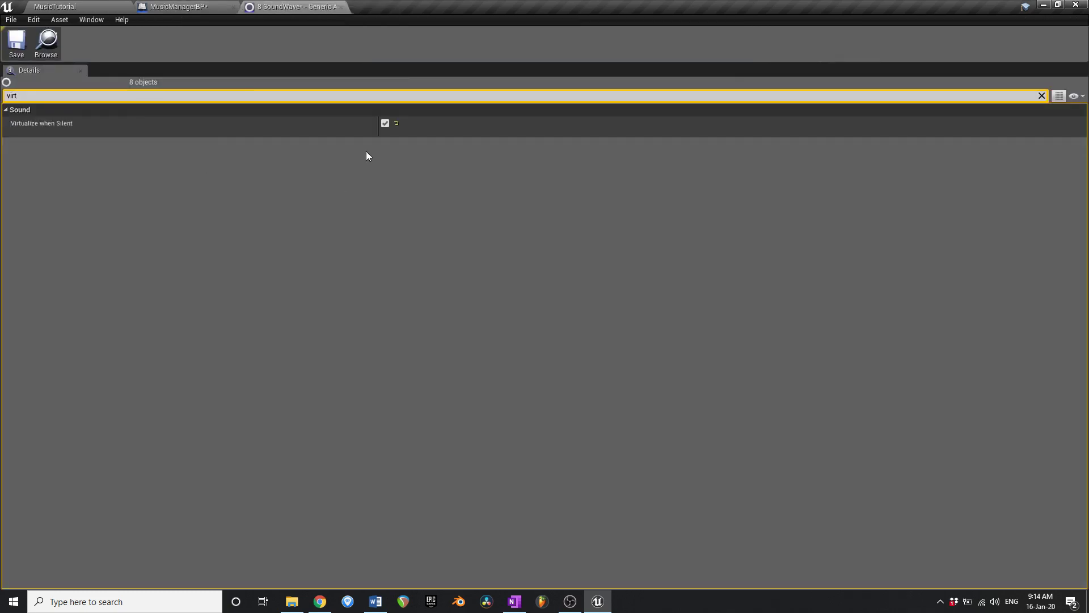
{"action": "left_click", "coordinate": [21, 33]}
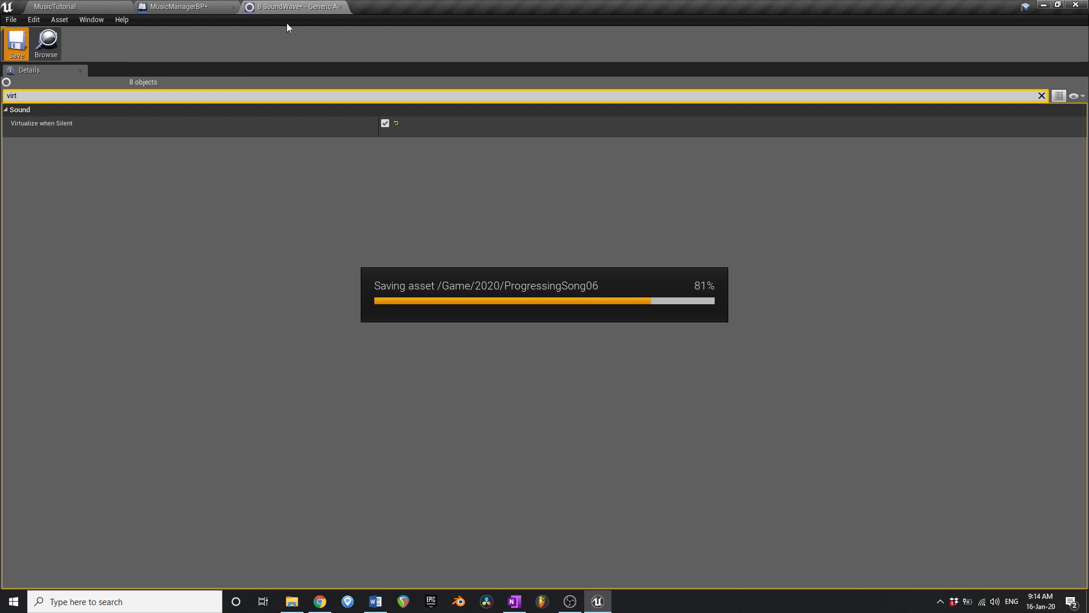
{"action": "left_click", "coordinate": [341, 7]}
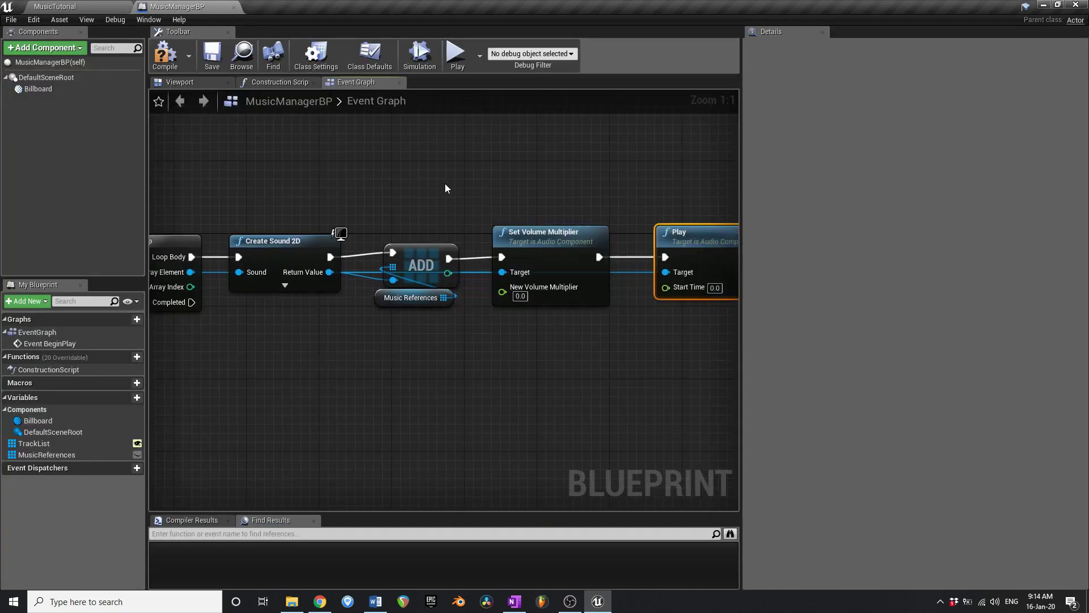
Compile and save MusicManagerBP, then save all modified content including the MusicTutorial map.
{"action": "left_click", "coordinate": [159, 53]}
{"action": "left_click", "coordinate": [211, 53]}
{"action": "scroll", "coordinate": [366, 177], "scroll_direction": "down", "scroll_amount": 2}
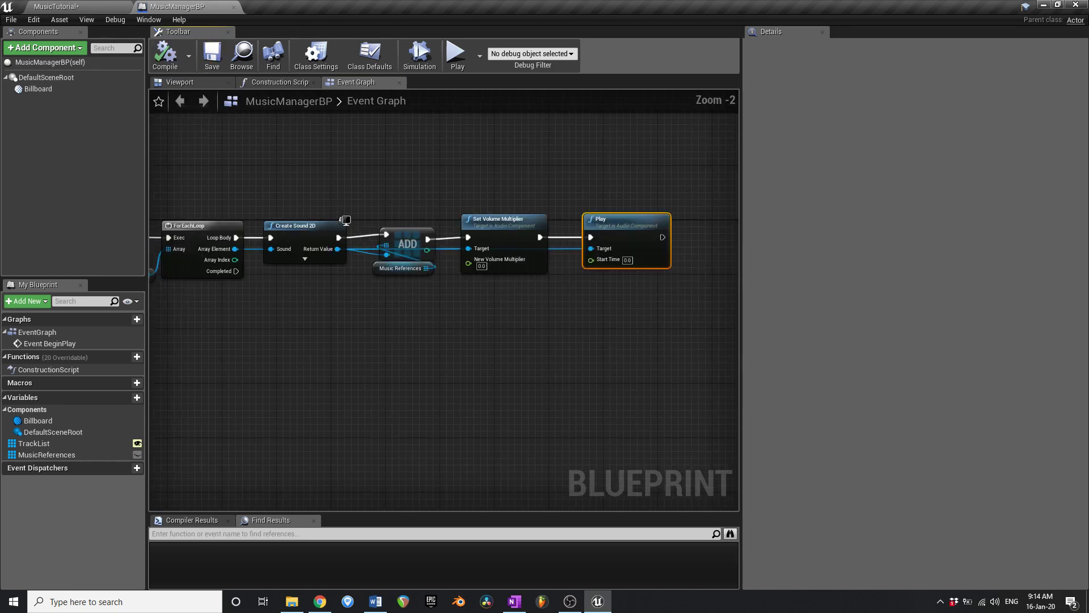
{"action": "right_click_drag", "start_coordinate": [363, 180], "coordinate": [439, 191]}
{"action": "scroll", "coordinate": [508, 188], "scroll_direction": "down", "scroll_amount": 1}
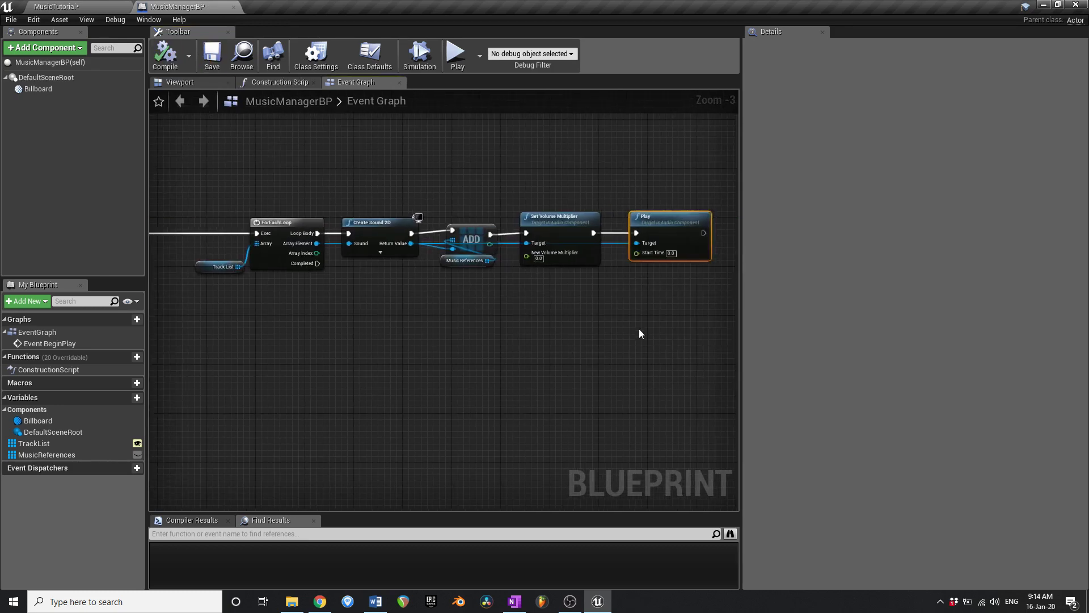
{"action": "right_click_drag", "start_coordinate": [183, 192], "coordinate": [236, 192]}
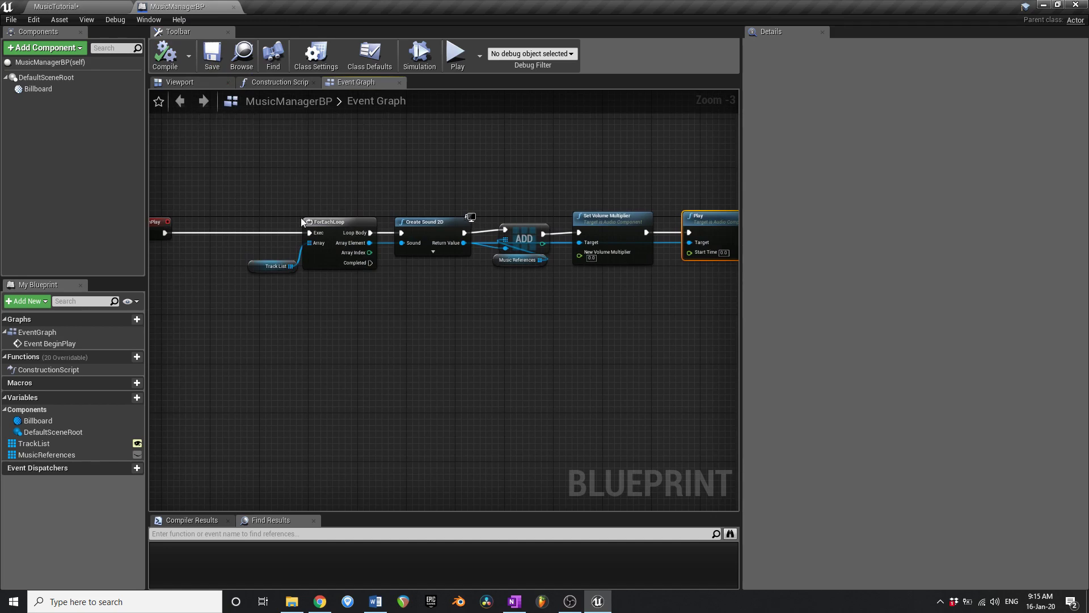
{"action": "key", "text": "ctrl+shift+s"}
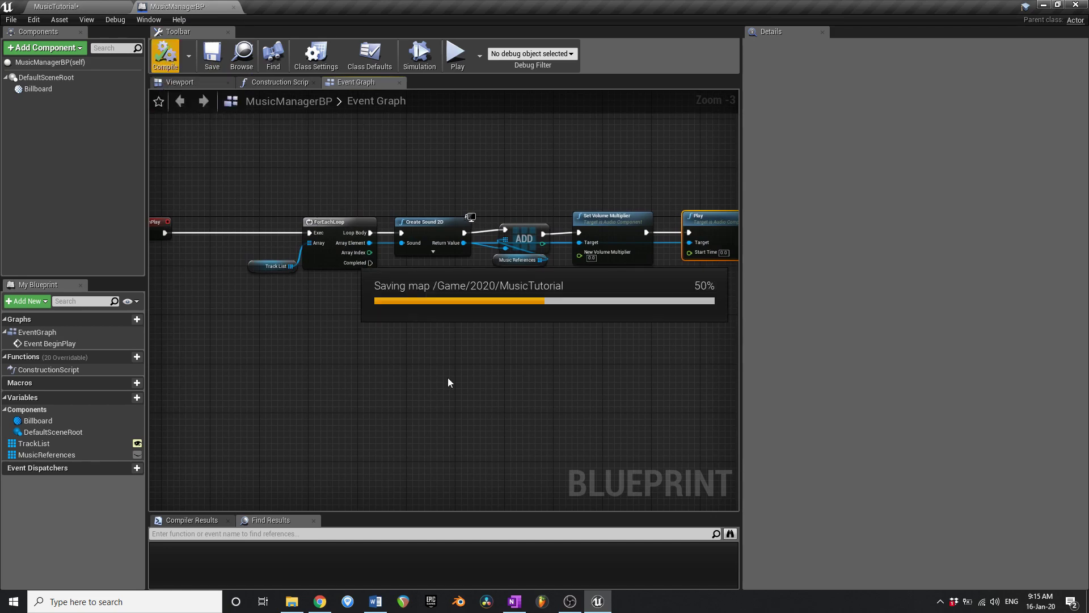
Move the Track List node slightly up, closer to the ForEachLoop's Array input, and deselect it.
{"action": "right_click_drag", "start_coordinate": [465, 309], "coordinate": [429, 312]}
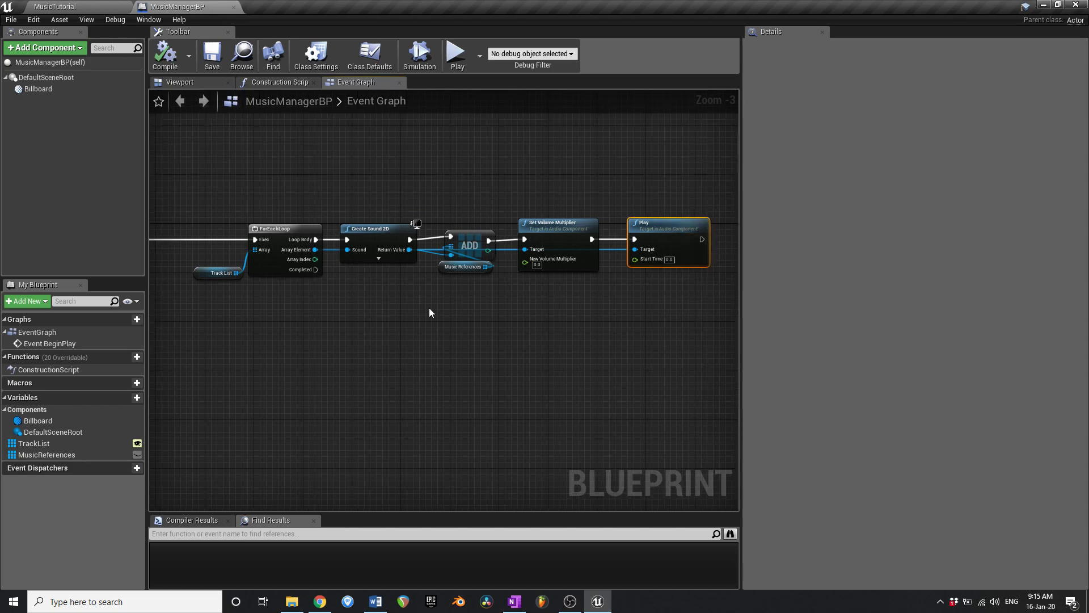
{"action": "right_click_drag", "start_coordinate": [294, 298], "coordinate": [366, 278]}
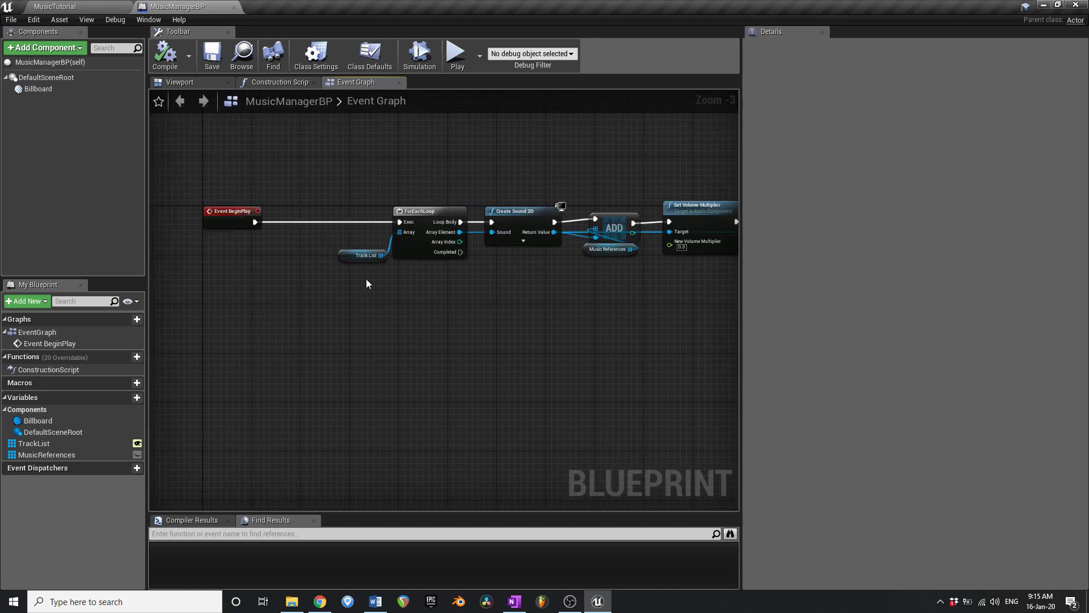
{"action": "left_click", "coordinate": [348, 246]}
{"action": "right_click_drag", "start_coordinate": [476, 291], "coordinate": [450, 285]}
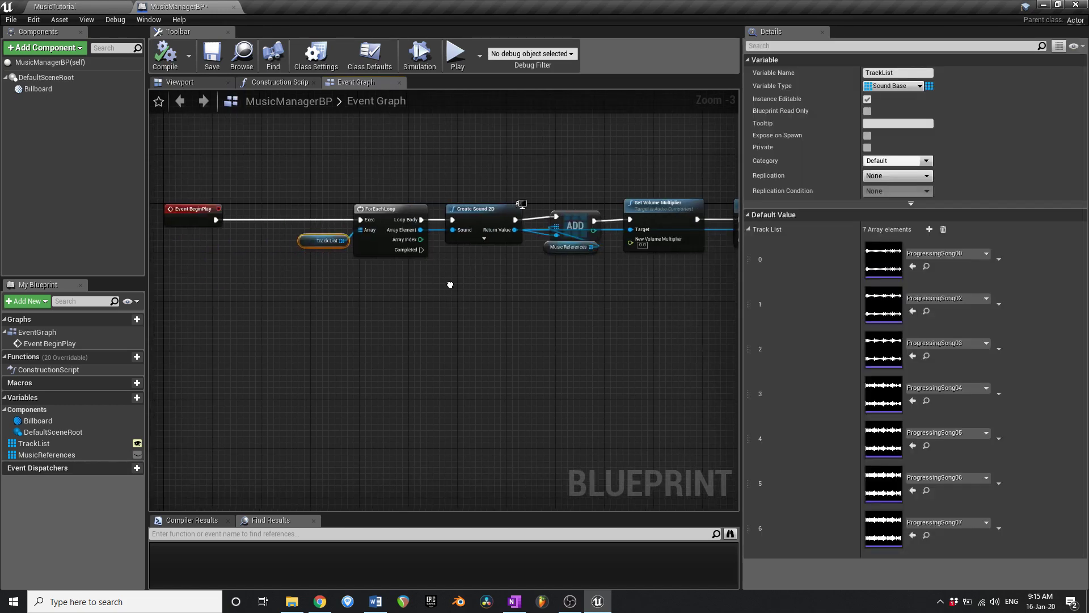
{"action": "left_click", "coordinate": [447, 287]}
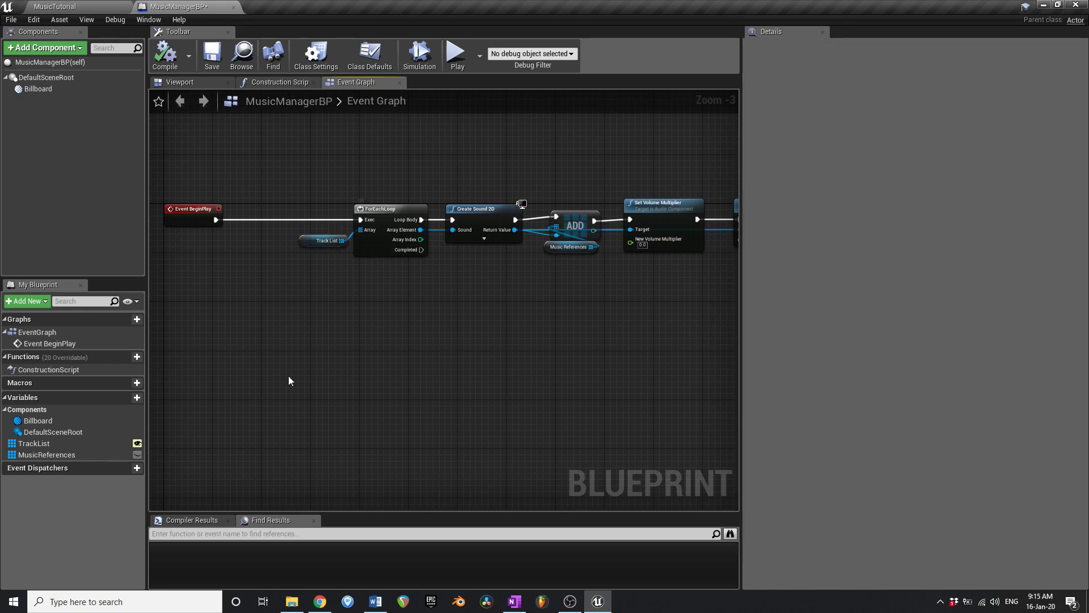
{"action": "right_click_drag", "start_coordinate": [460, 381], "coordinate": [348, 377]}
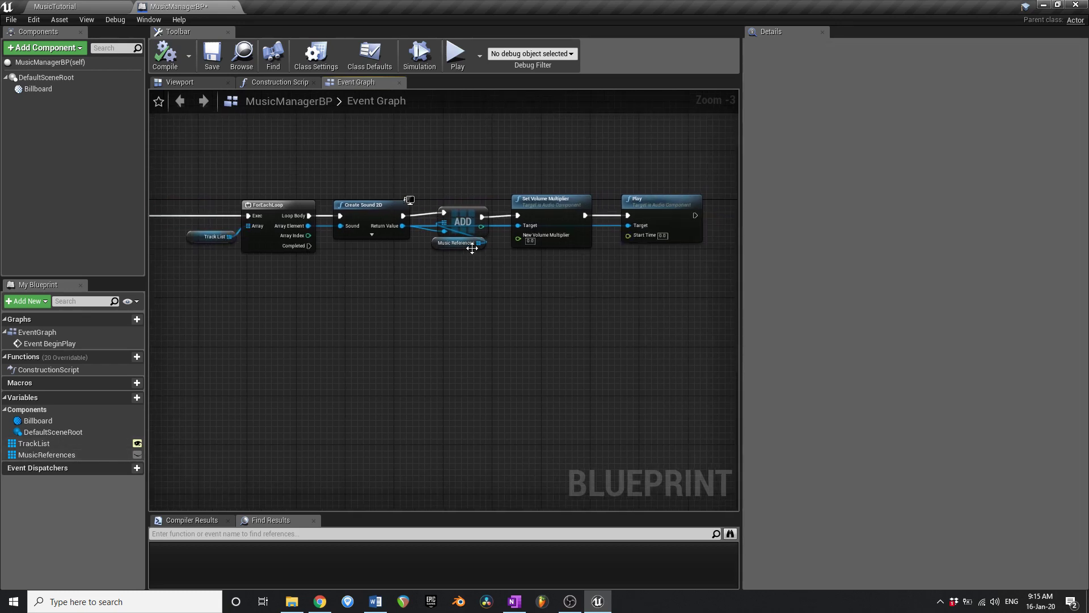
Place a Music References getter below the loop nodes and add a Get (a copy) array node fed by it.
{"action": "left_click_drag", "start_coordinate": [59, 454], "coordinate": [383, 336], "text": "ctrl"}
{"action": "scroll", "coordinate": [304, 338], "scroll_direction": "up", "scroll_amount": 3}
{"action": "type", "text": "ge"}
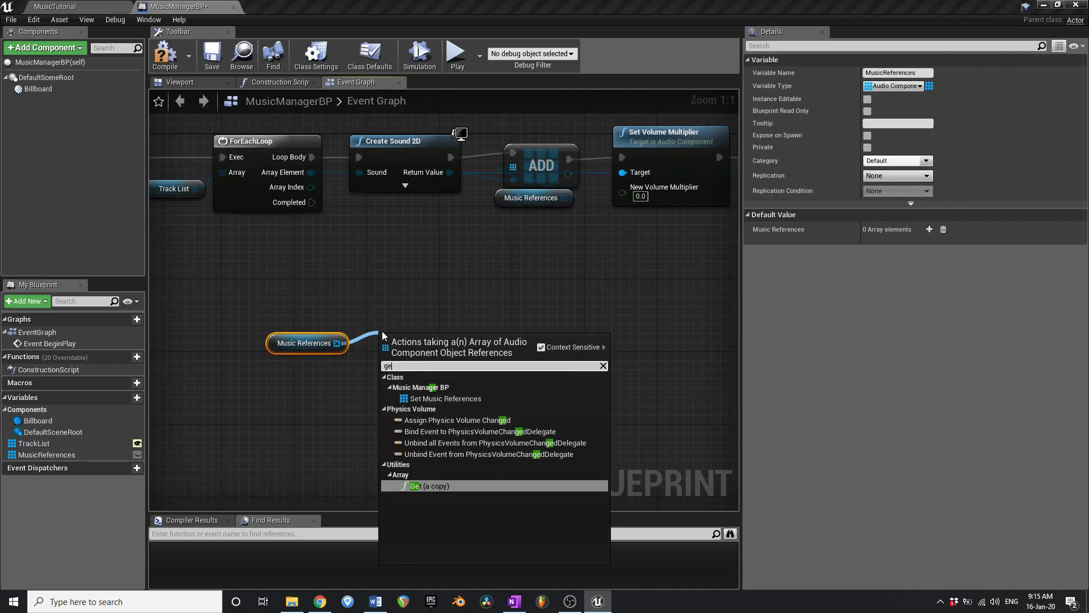
{"action": "type", "text": "t c"}
{"action": "key", "text": "Return"}
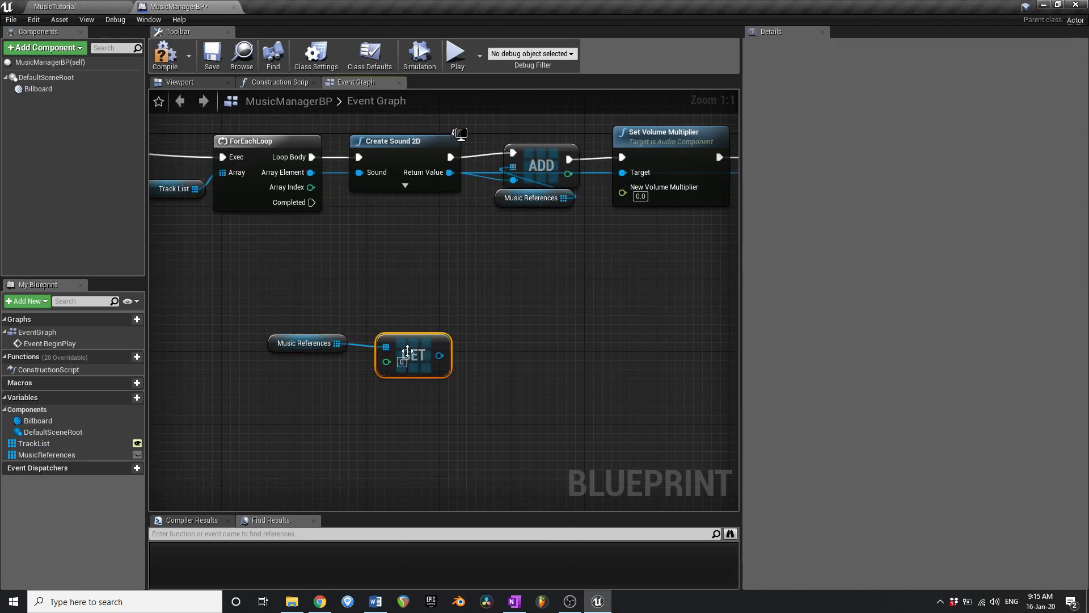
{"action": "left_click_drag", "start_coordinate": [408, 351], "coordinate": [399, 352]}
{"action": "right_click_drag", "start_coordinate": [398, 352], "coordinate": [467, 339]}
Promote the GET node's index input to an integer variable named SongToPlayOnLevelBegin and place its node below Music References.
{"action": "left_click_drag", "start_coordinate": [441, 352], "coordinate": [401, 373]}
{"action": "left_click", "coordinate": [445, 210]}
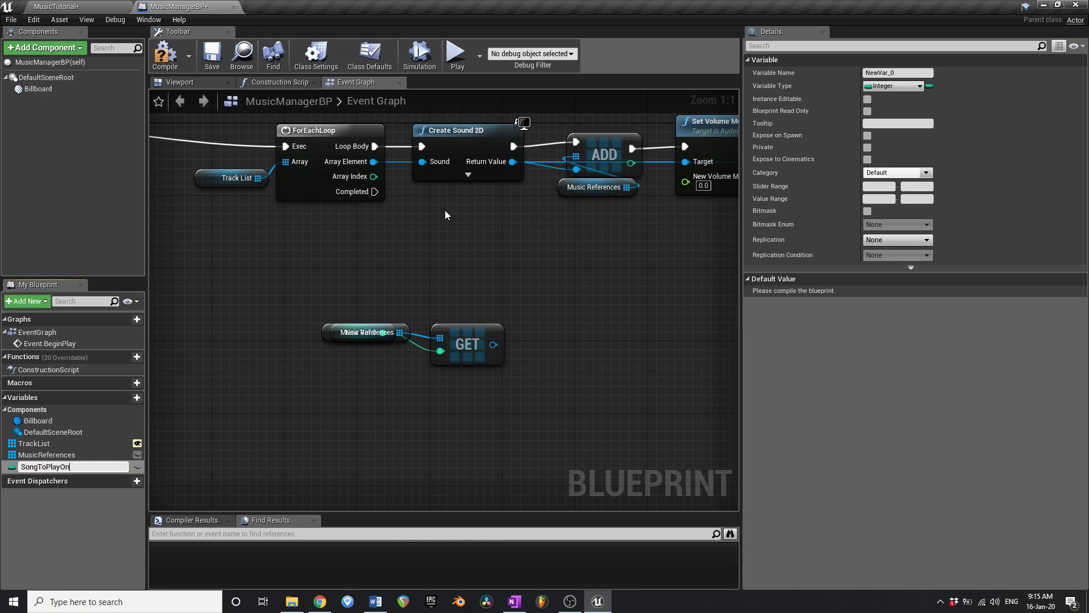
{"action": "type", "text": "SongToPlayOnLevelBegin"}
{"action": "key", "text": "Return"}
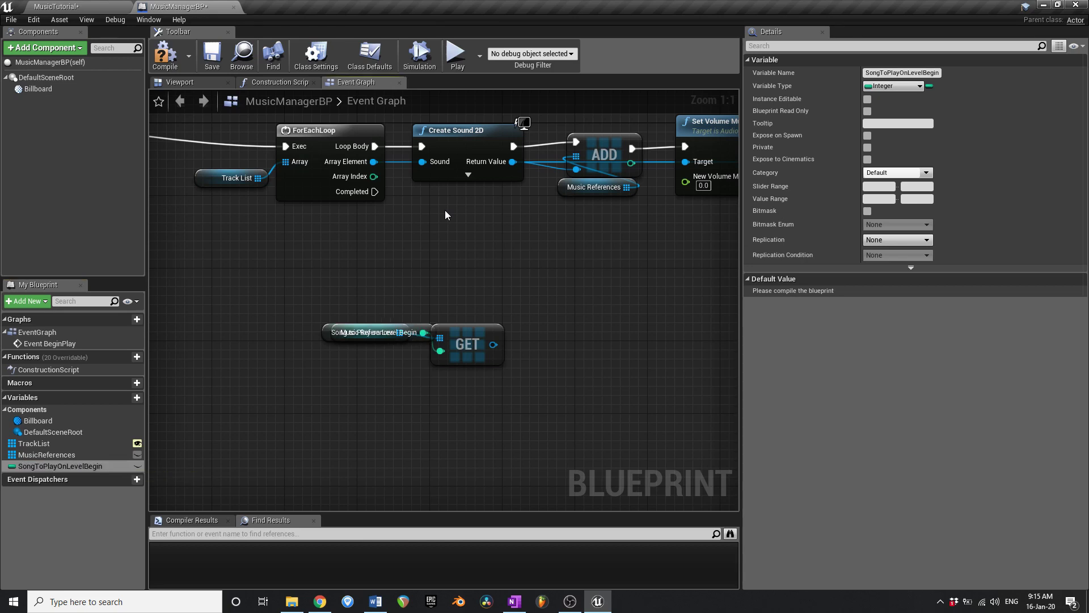
{"action": "left_click_drag", "start_coordinate": [423, 331], "coordinate": [423, 332]}
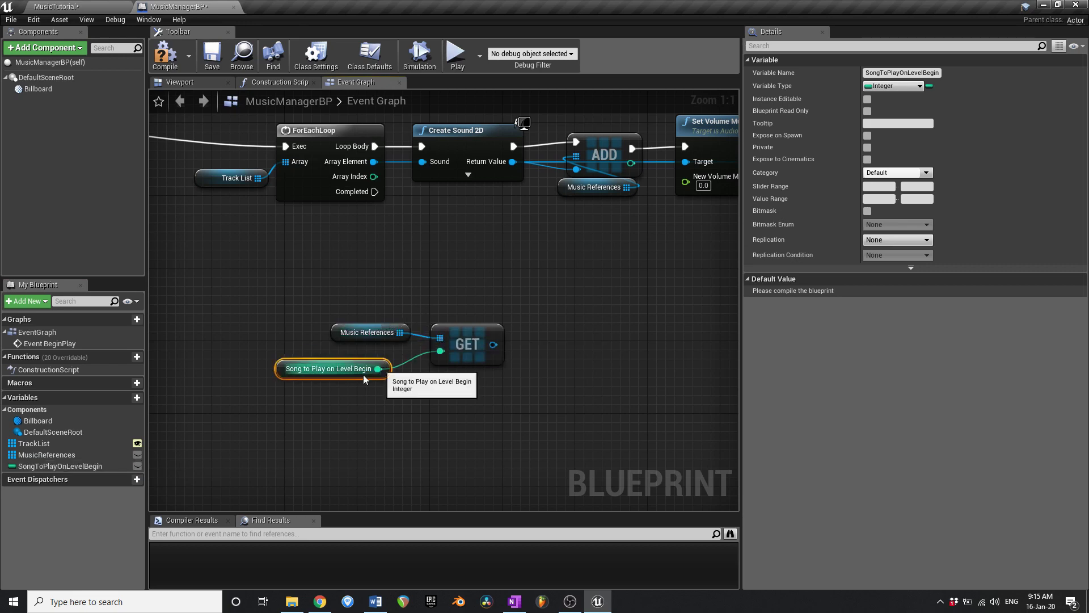
Make SongToPlayOnLevelBegin instance editable, compile and save the Blueprint, and shift the variable's node closer to GET.
{"action": "left_click", "coordinate": [138, 465]}
{"action": "left_click", "coordinate": [165, 54]}
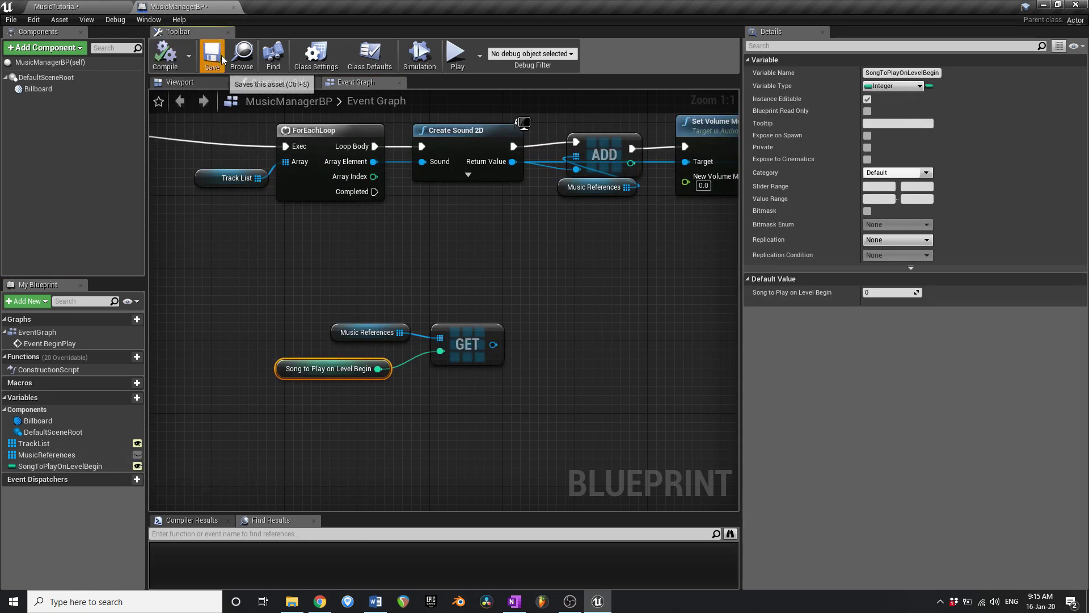
{"action": "left_click", "coordinate": [212, 53]}
{"action": "mouse_move", "coordinate": [377, 369]}
{"action": "left_mouse_down"}
{"action": "mouse_move", "coordinate": [391, 376]}
{"action": "mouse_move", "coordinate": [380, 370]}
{"action": "left_mouse_up"}
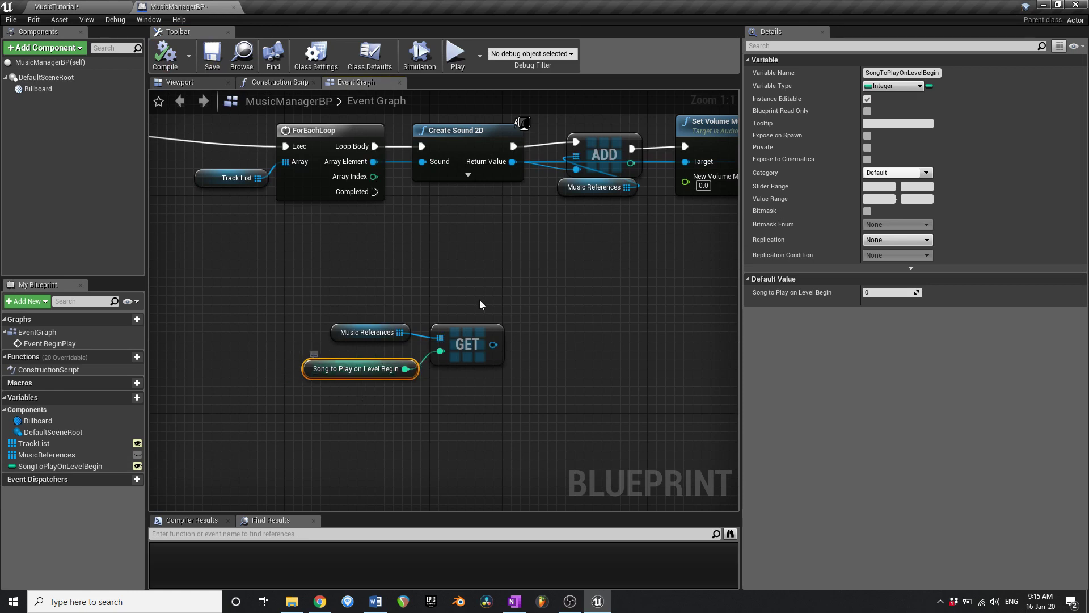
Add a Set Volume Multiplier node targeting the GET output and connect the ForEachLoop's Completed output to its execution input.
{"action": "scroll", "coordinate": [481, 299], "scroll_direction": "down", "scroll_amount": 2}
{"action": "right_click_drag", "start_coordinate": [476, 265], "coordinate": [498, 267]}
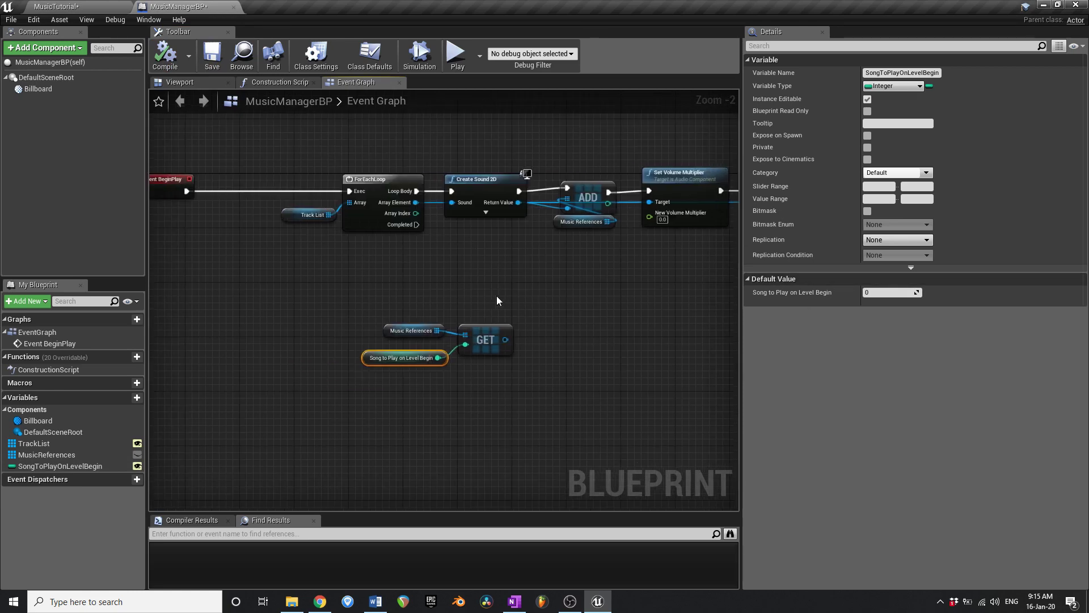
{"action": "right_click_drag", "start_coordinate": [497, 306], "coordinate": [463, 308]}
{"action": "scroll", "coordinate": [464, 331], "scroll_direction": "up", "scroll_amount": 1}
{"action": "left_click_drag", "start_coordinate": [473, 341], "coordinate": [517, 328]}
{"action": "type", "text": "set volume"}
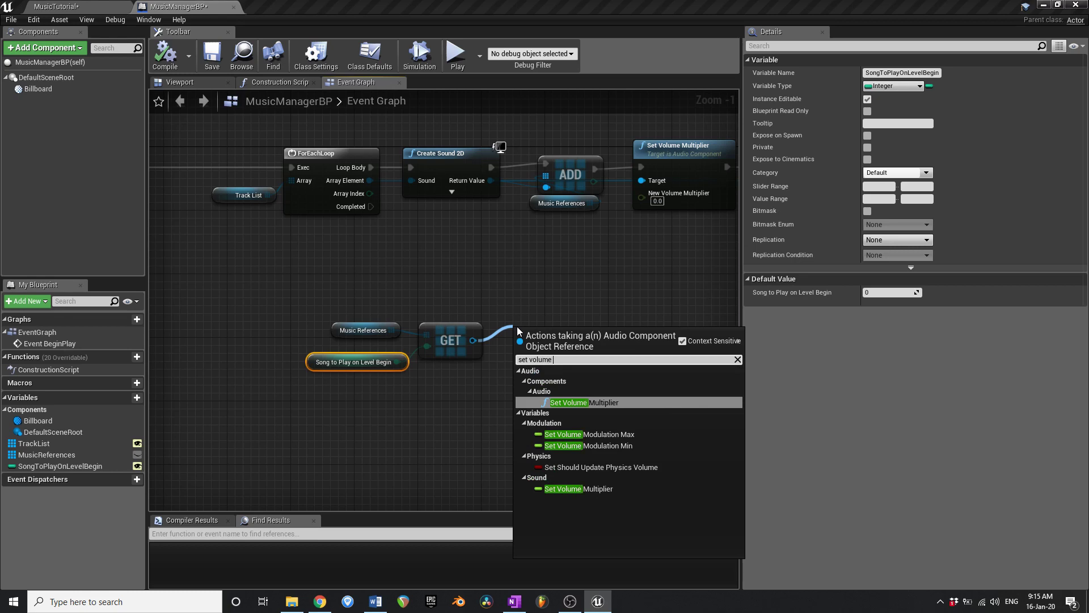
{"action": "key", "text": "Return"}
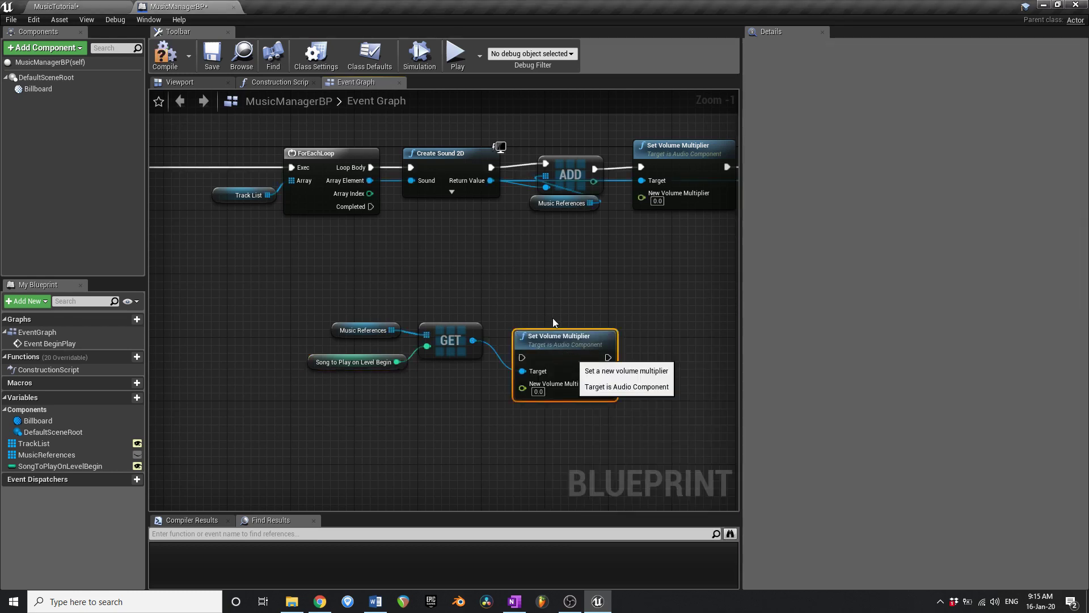
{"action": "left_click_drag", "start_coordinate": [555, 324], "coordinate": [532, 287]}
{"action": "left_click_drag", "start_coordinate": [371, 207], "coordinate": [469, 293]}
Promote the new node's New Volume Multiplier input to a float variable named MusicVolume and arrange its node below GET.
{"action": "left_click_drag", "start_coordinate": [508, 326], "coordinate": [487, 382]}
{"action": "left_click", "coordinate": [542, 215]}
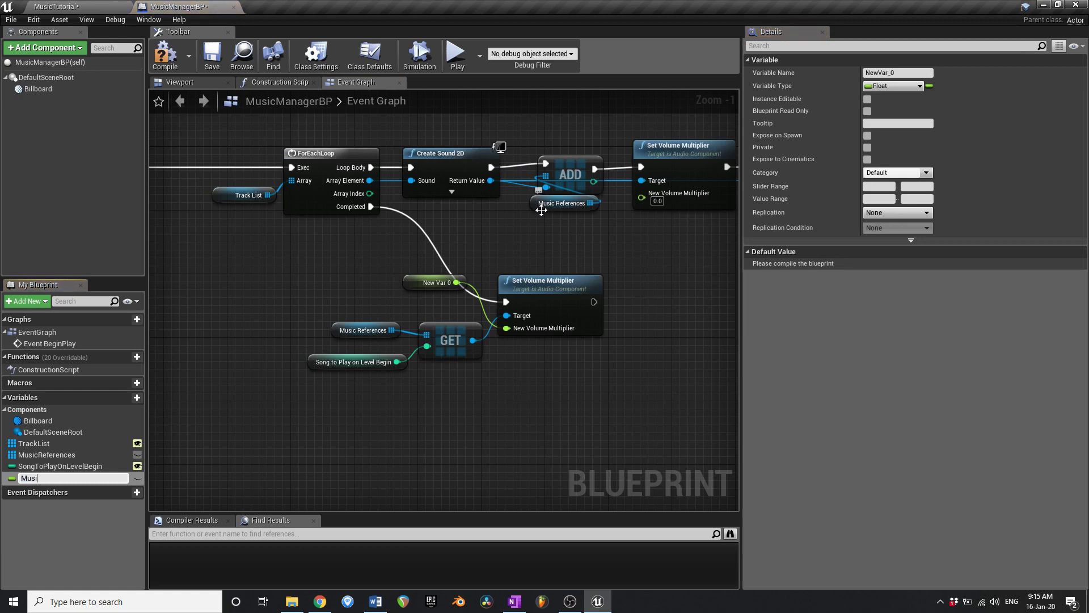
{"action": "type", "text": "MusicVolume"}
{"action": "key", "text": "Return"}
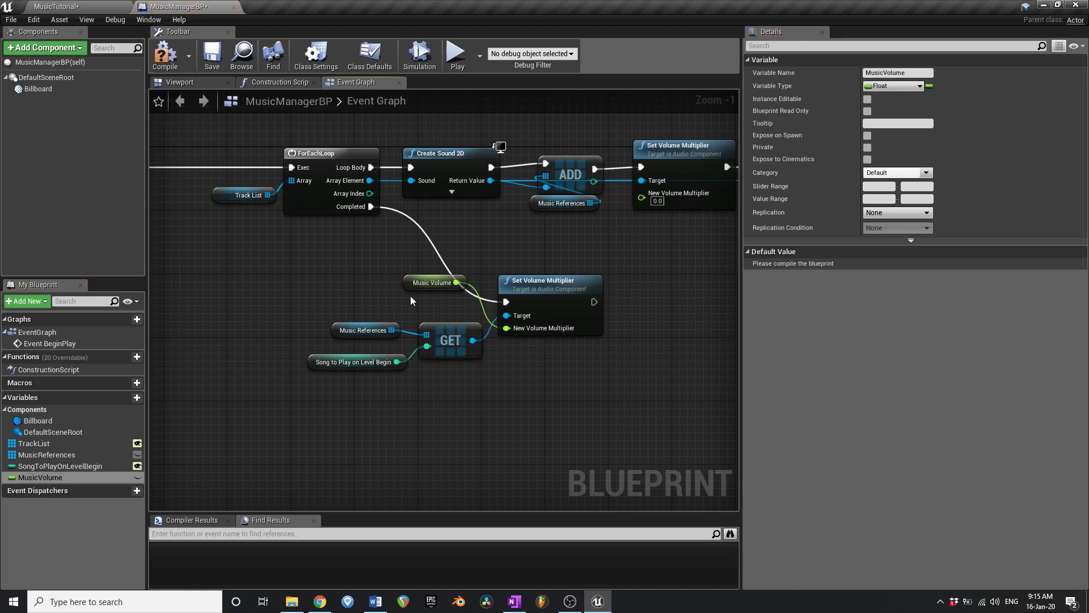
{"action": "left_click_drag", "start_coordinate": [417, 284], "coordinate": [433, 387]}
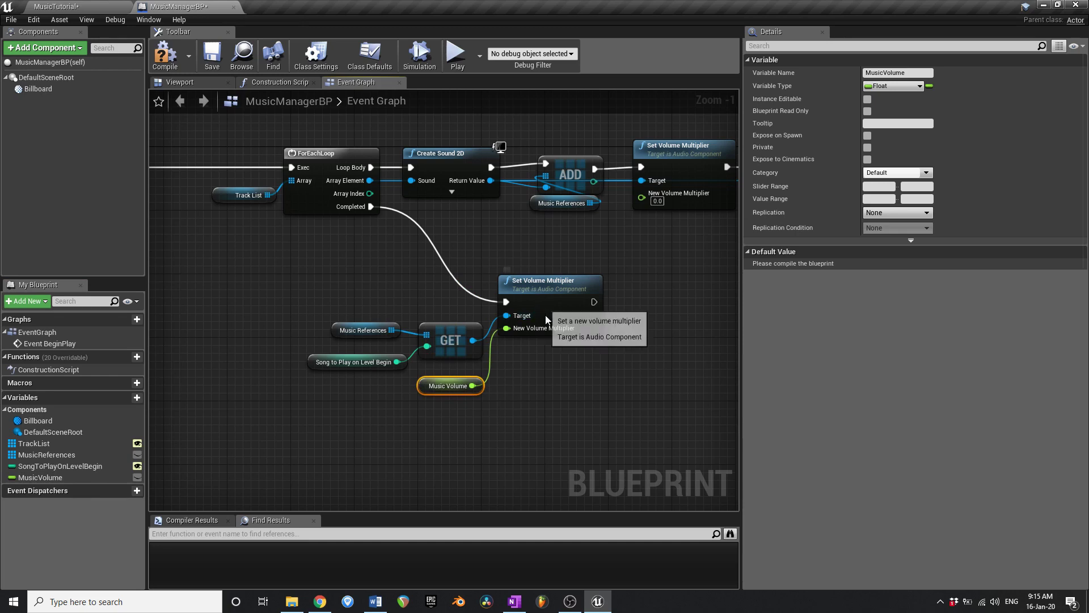
{"action": "left_click_drag", "start_coordinate": [547, 320], "coordinate": [546, 329]}
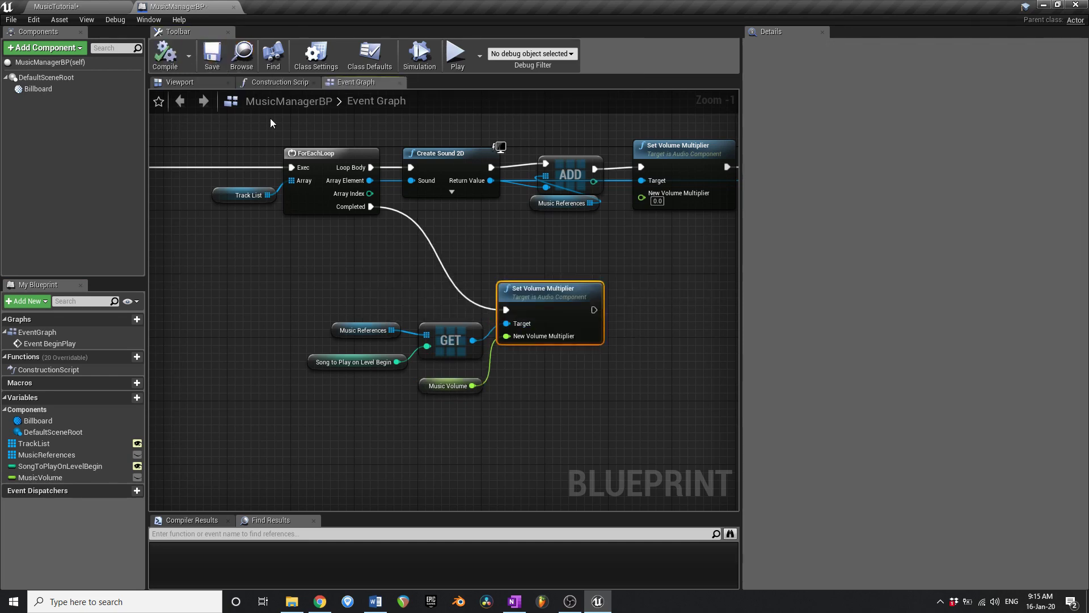
Save all changes, set MusicVolume's default value to 1.0, and compile and save MusicManagerBP.
{"action": "key", "text": "ctrl+shift+s"}
{"action": "left_click", "coordinate": [448, 387]}
{"action": "left_click", "coordinate": [880, 265]}
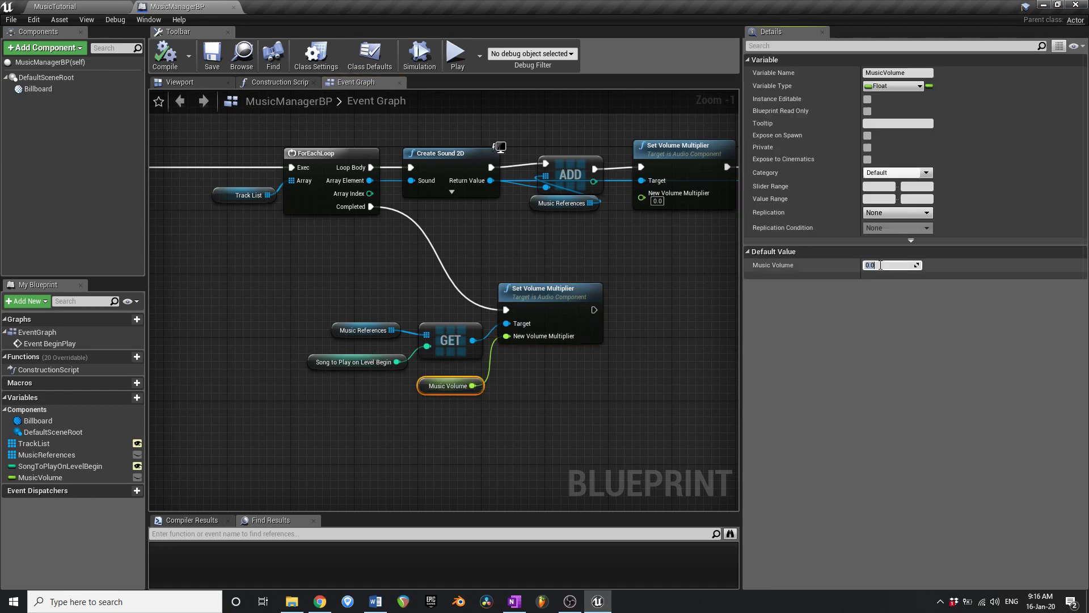
{"action": "key", "text": "Return"}
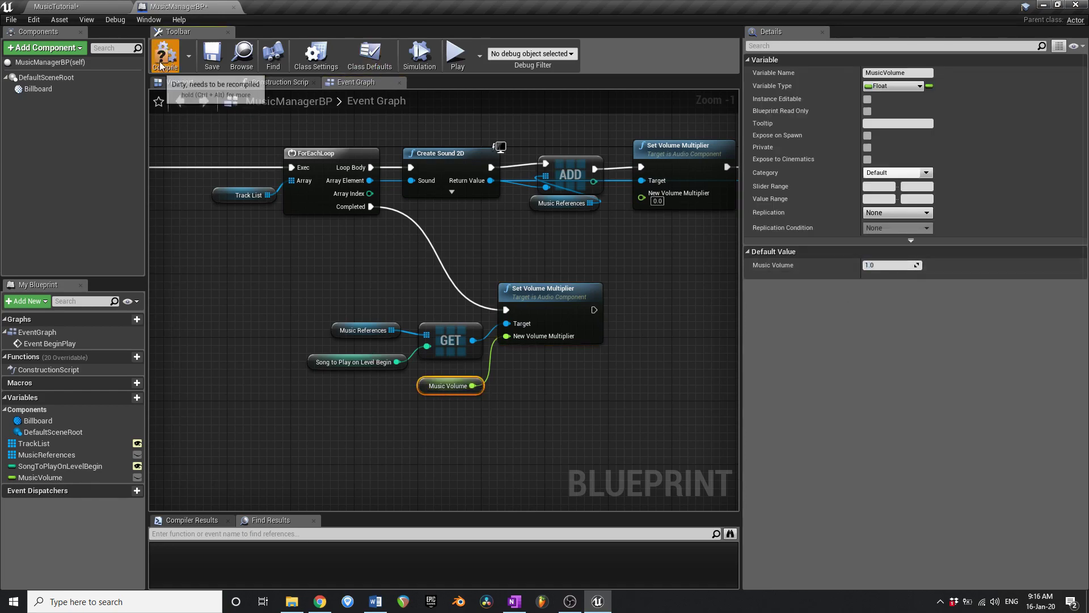
{"action": "left_click", "coordinate": [213, 54]}
Examine the whole event graph and the exposed properties of the MusicManagerBP actor in the MusicTutorial level.
{"action": "right_click_drag", "start_coordinate": [456, 260], "coordinate": [537, 279]}
{"action": "scroll", "coordinate": [537, 279], "scroll_direction": "down", "scroll_amount": 5}
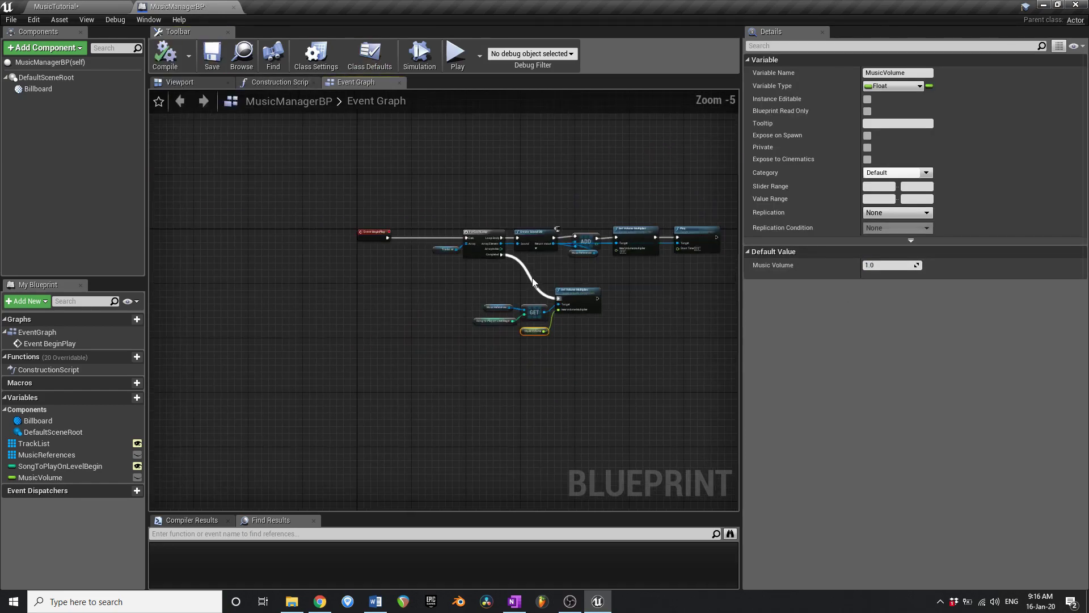
{"action": "scroll", "coordinate": [441, 282], "scroll_direction": "up", "scroll_amount": 3}
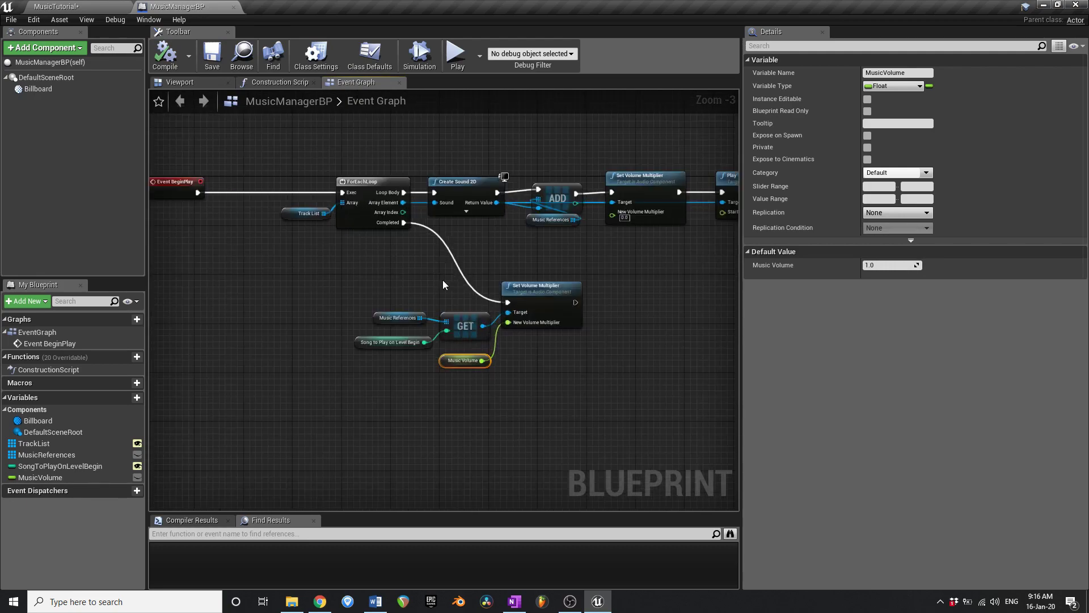
{"action": "right_click_drag", "start_coordinate": [417, 309], "coordinate": [368, 303]}
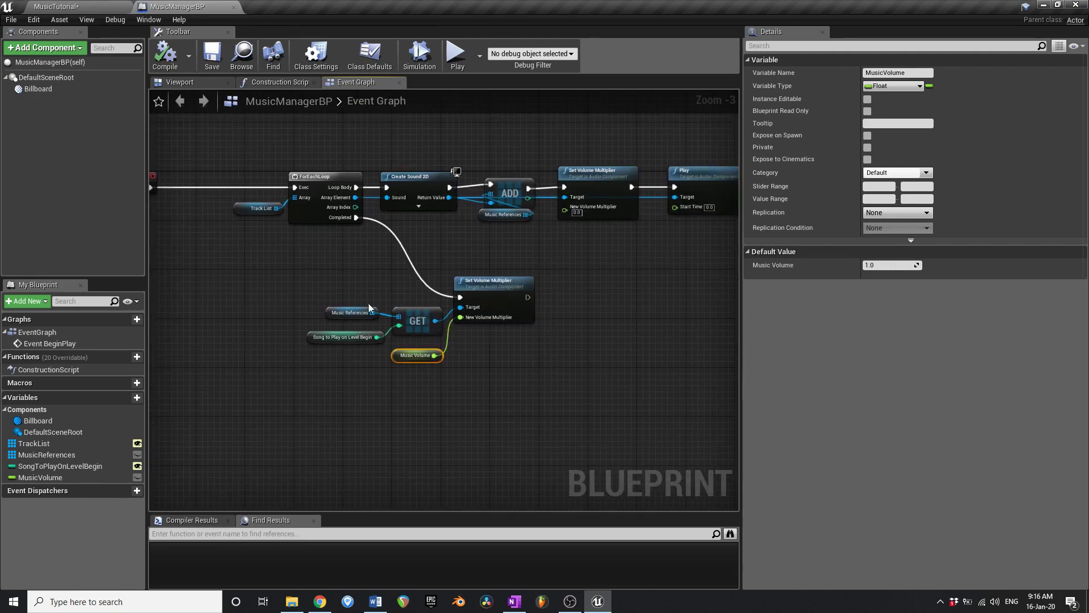
{"action": "left_click", "coordinate": [96, 5]}
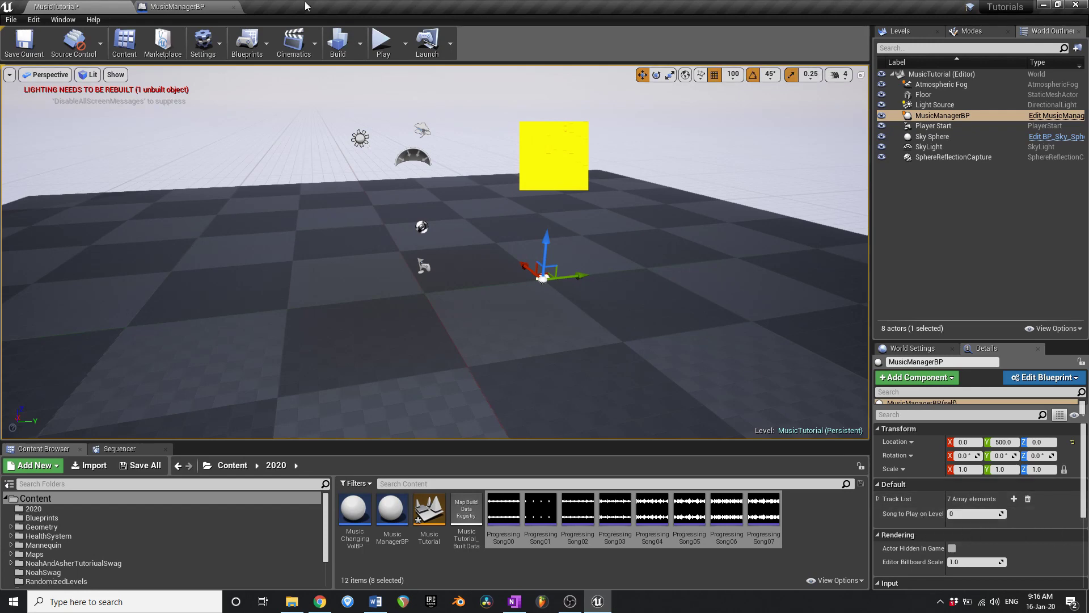
{"action": "left_click", "coordinate": [199, 5]}
Rename SongToPlayOnLevelBegin to IndexOfSongToPlayOnLevelBegin, make MusicVolume instance editable, and compile and save the Blueprint.
{"action": "double_click", "coordinate": [55, 466]}
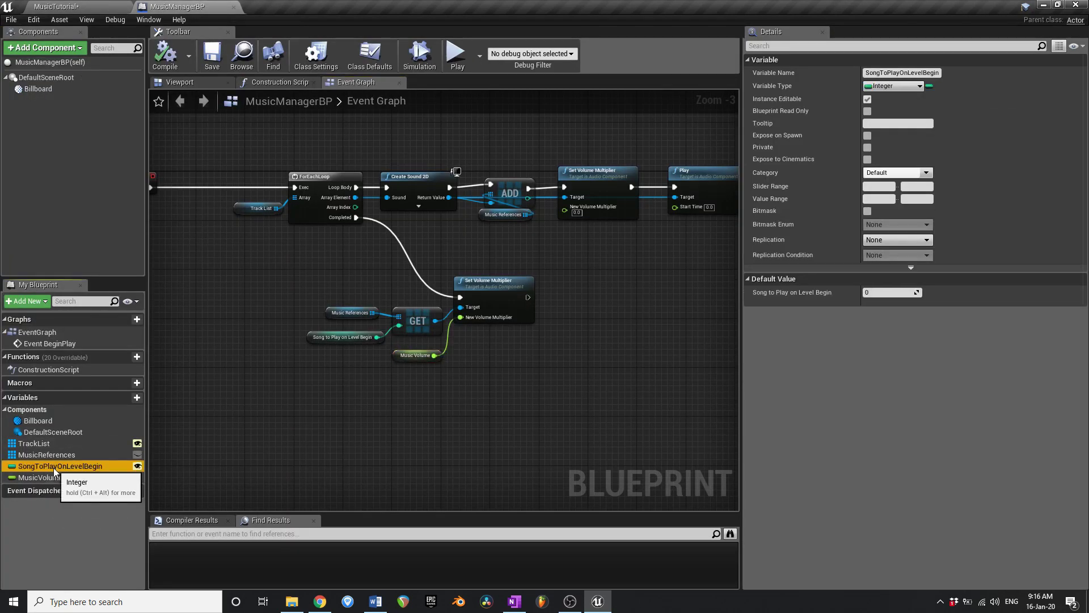
{"action": "left_click", "coordinate": [54, 469]}
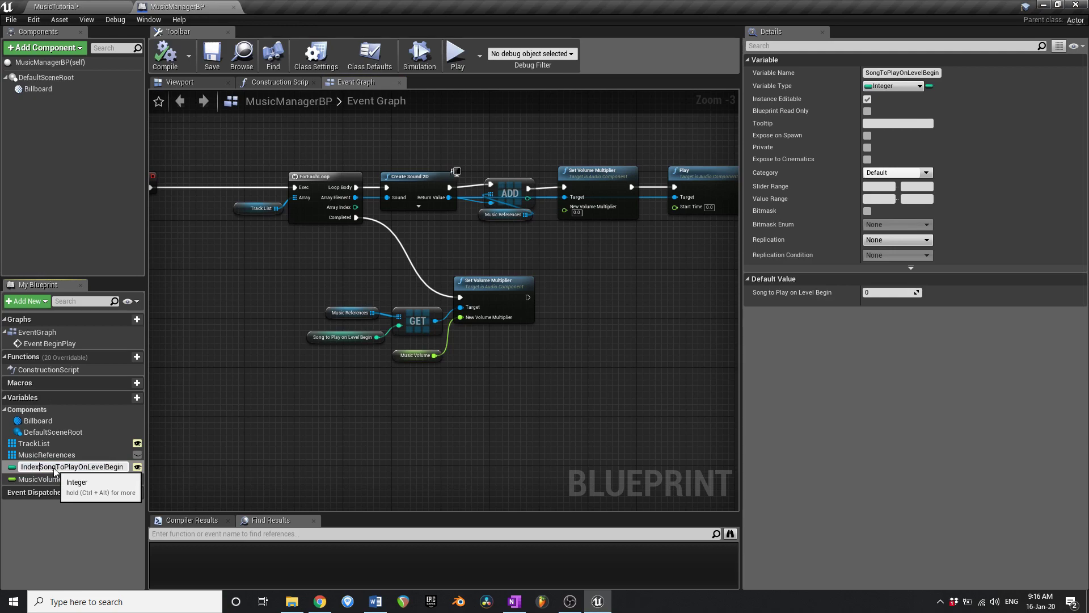
{"action": "type", "text": "IndexOf"}
{"action": "key", "text": "Return"}
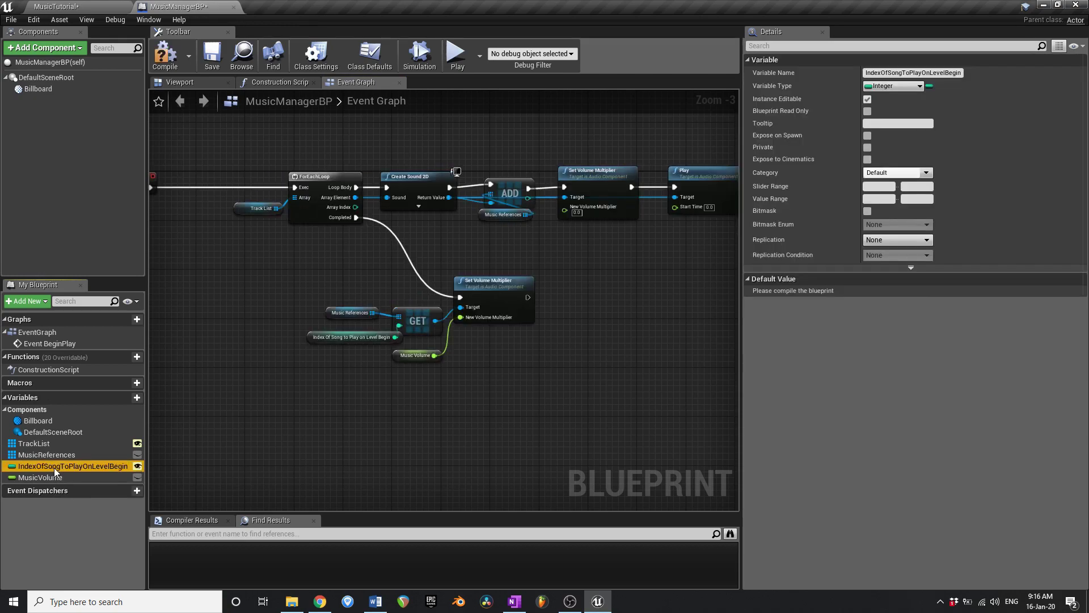
{"action": "left_click", "coordinate": [213, 55]}
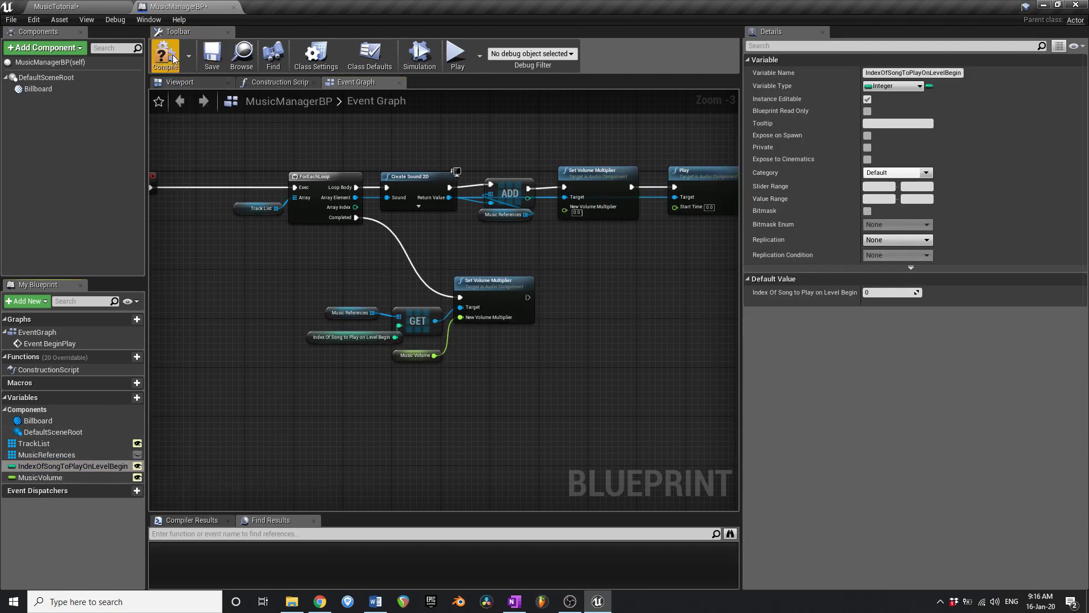
Examine the song index, Music Volume and Track List entries of the MusicManagerBP actor in the MusicTutorial level.
{"action": "left_click", "coordinate": [68, 7]}
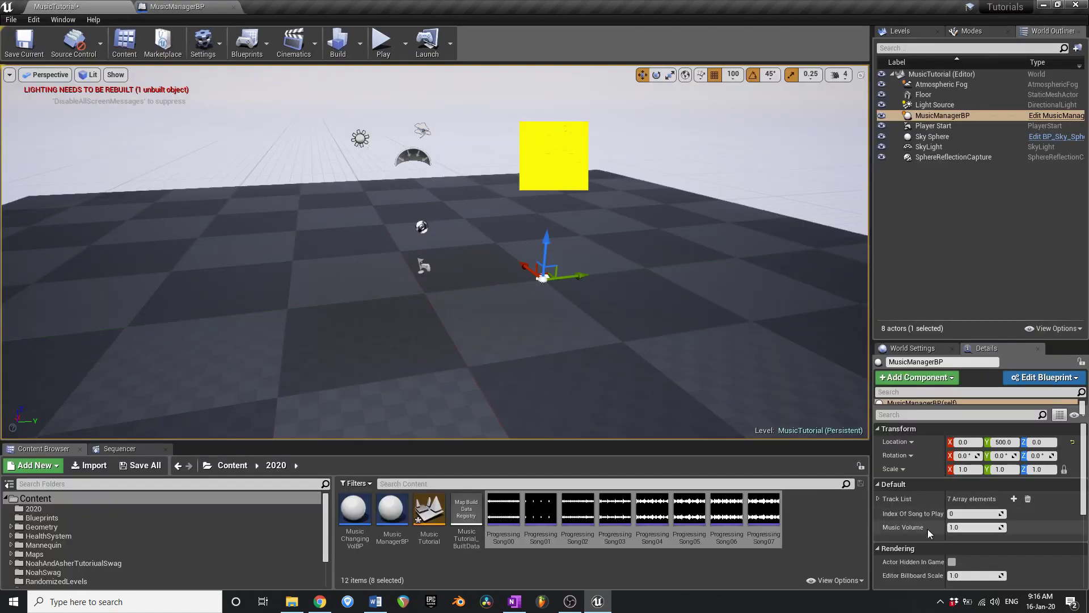
{"action": "left_click", "coordinate": [878, 499]}
{"action": "scroll", "coordinate": [900, 502], "scroll_direction": "down", "scroll_amount": 5}
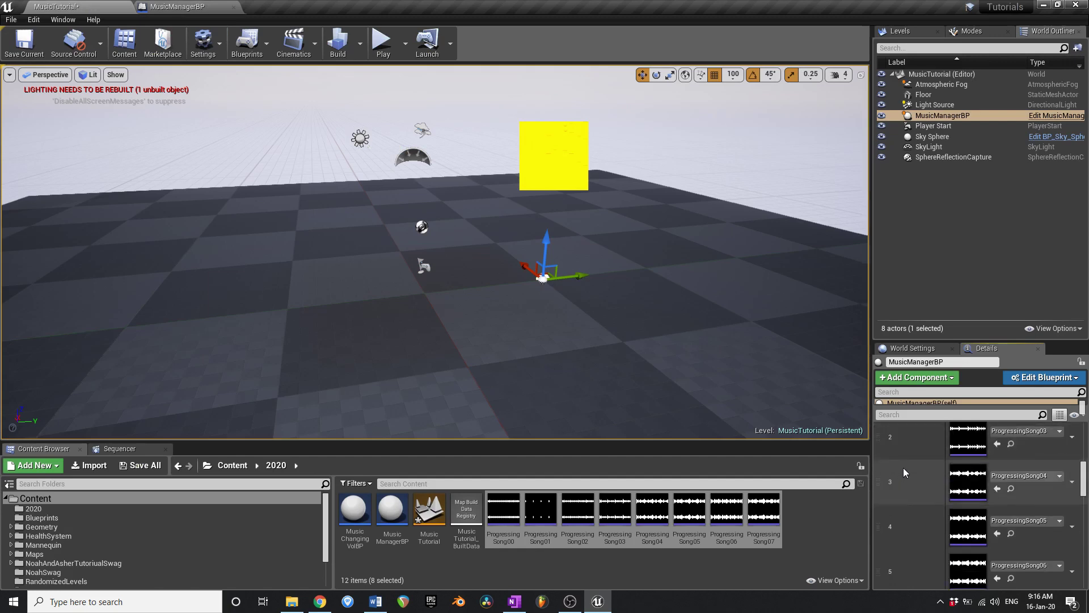
{"action": "scroll", "coordinate": [909, 482], "scroll_direction": "up", "scroll_amount": 3}
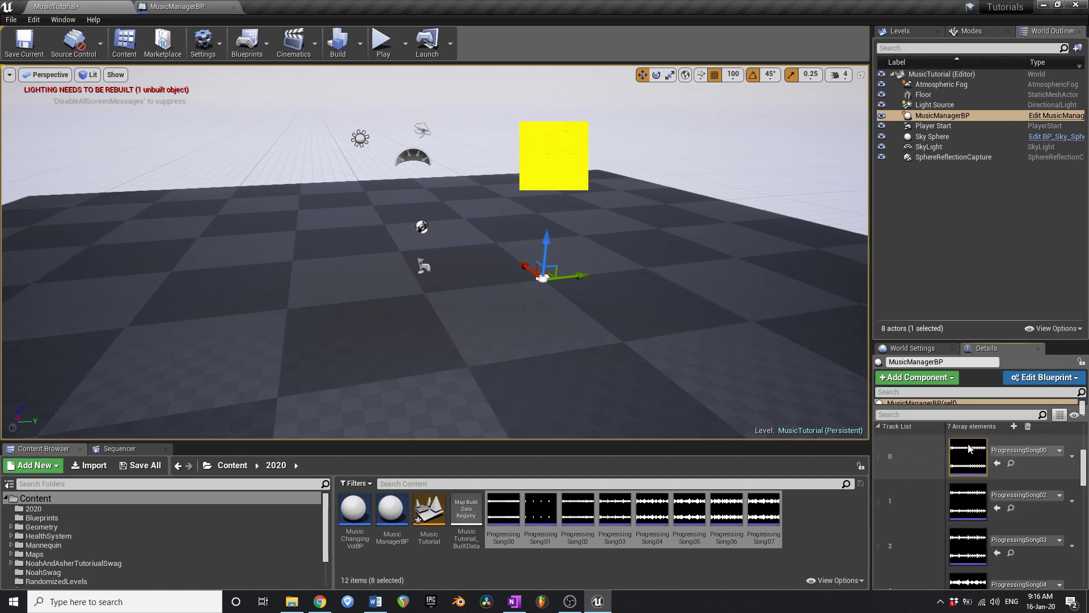
Save the MusicTutorial level and playtest it in the viewport, running the character around before ending the session.
{"action": "right_click_drag", "start_coordinate": [630, 283], "coordinate": [564, 301]}
{"action": "key", "text": "w"}
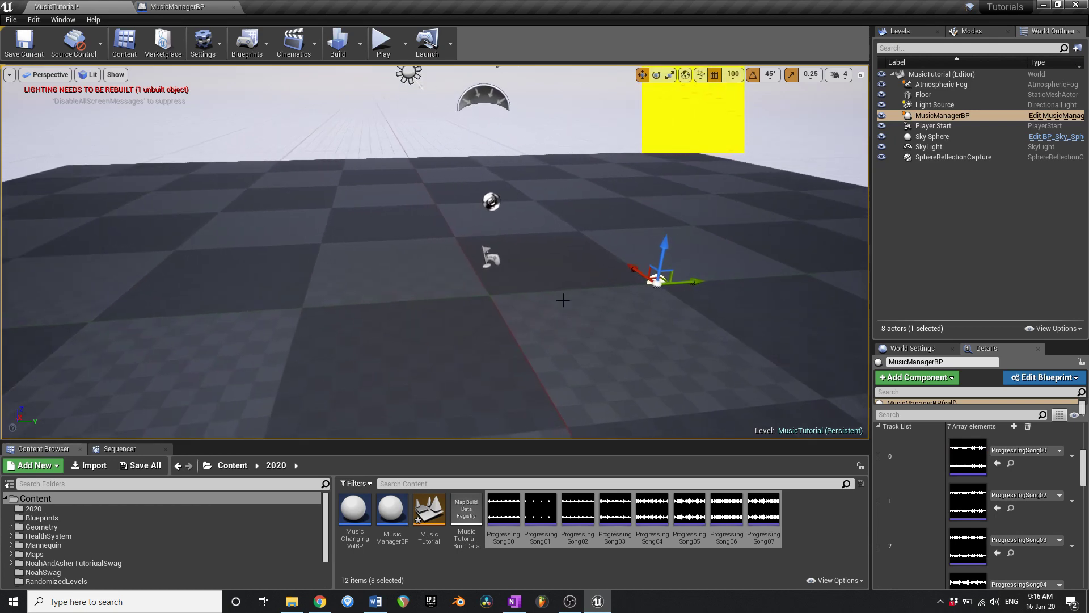
{"action": "key", "text": "ctrl+s"}
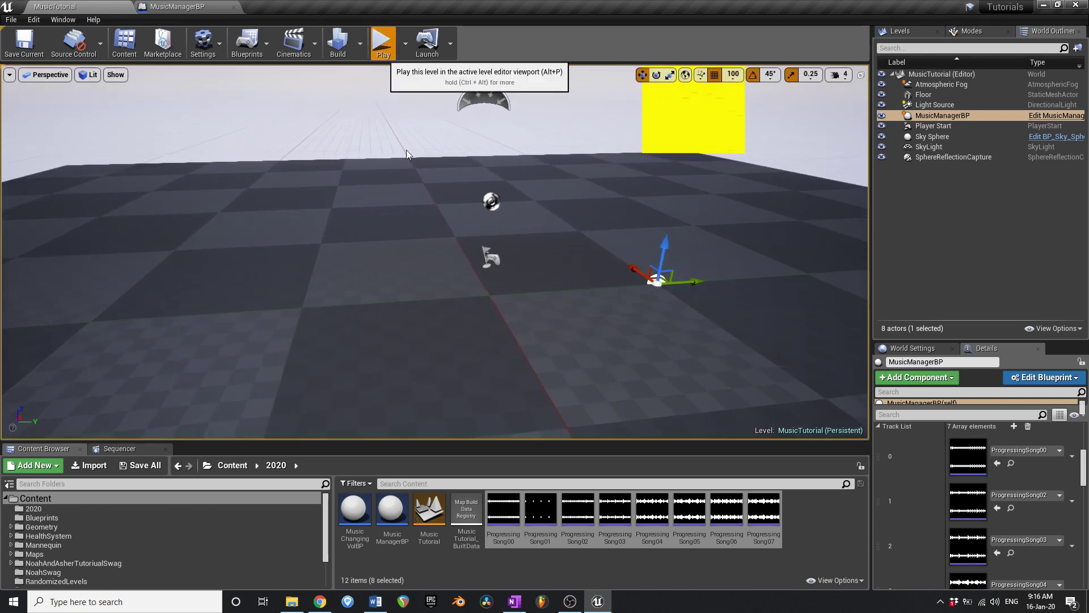
{"action": "key", "text": "alt+p"}
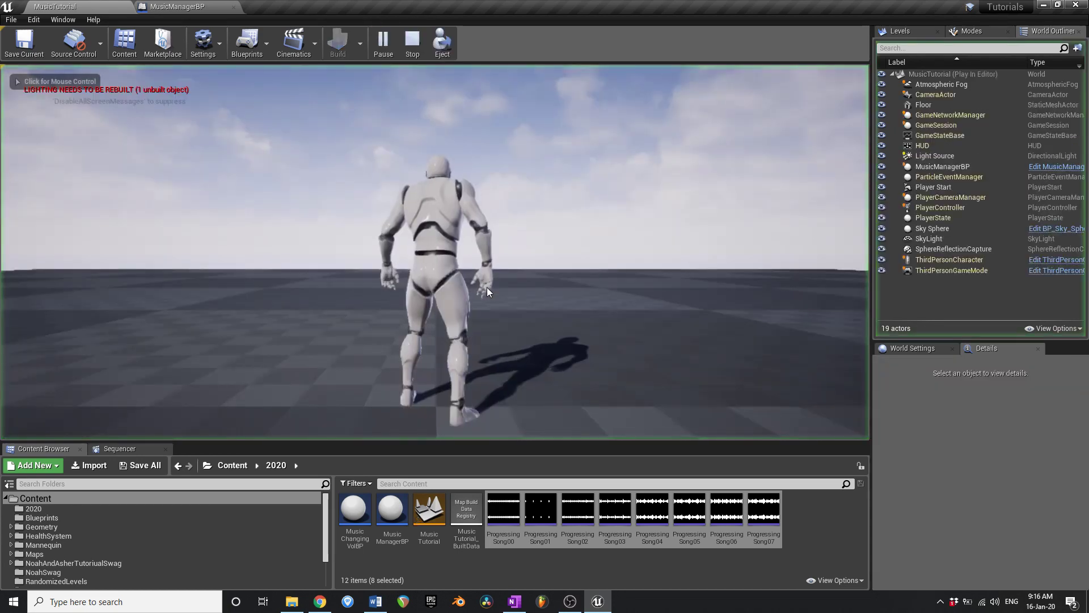
{"action": "key", "text": "w"}
{"action": "key", "text": "s"}
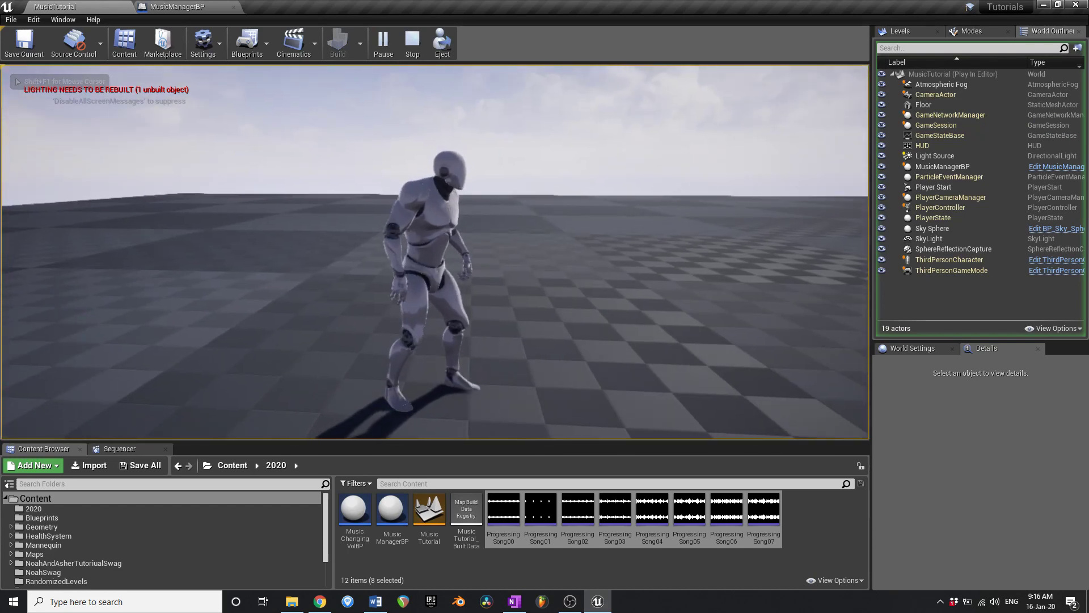
{"action": "key", "text": "Escape"}
{"action": "key", "text": "s"}
{"action": "right_click_drag", "start_coordinate": [291, 229], "coordinate": [318, 240]}
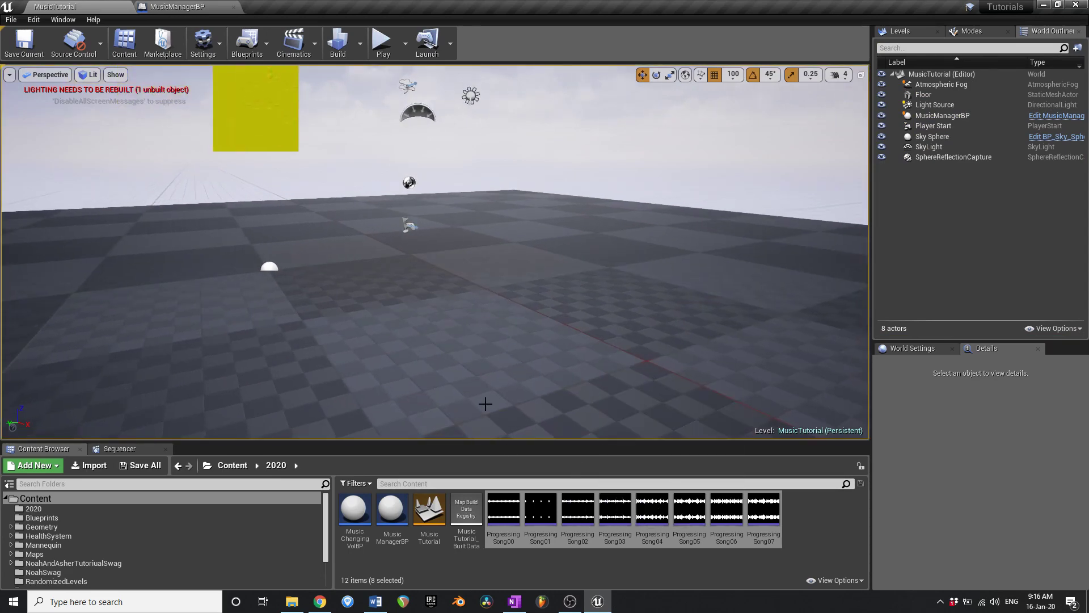
{"action": "right_click_drag", "start_coordinate": [448, 351], "coordinate": [422, 350]}
{"action": "key", "text": "s"}
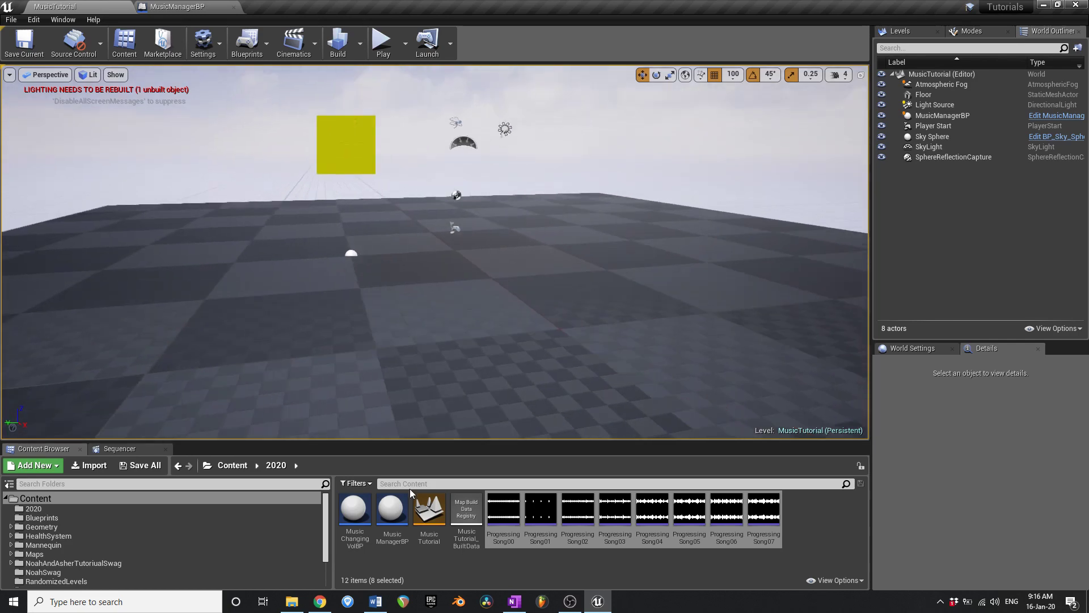
Open the MusicChangingVolBP Blueprint and add a Box Collision component to it.
{"action": "double_click", "coordinate": [355, 506]}
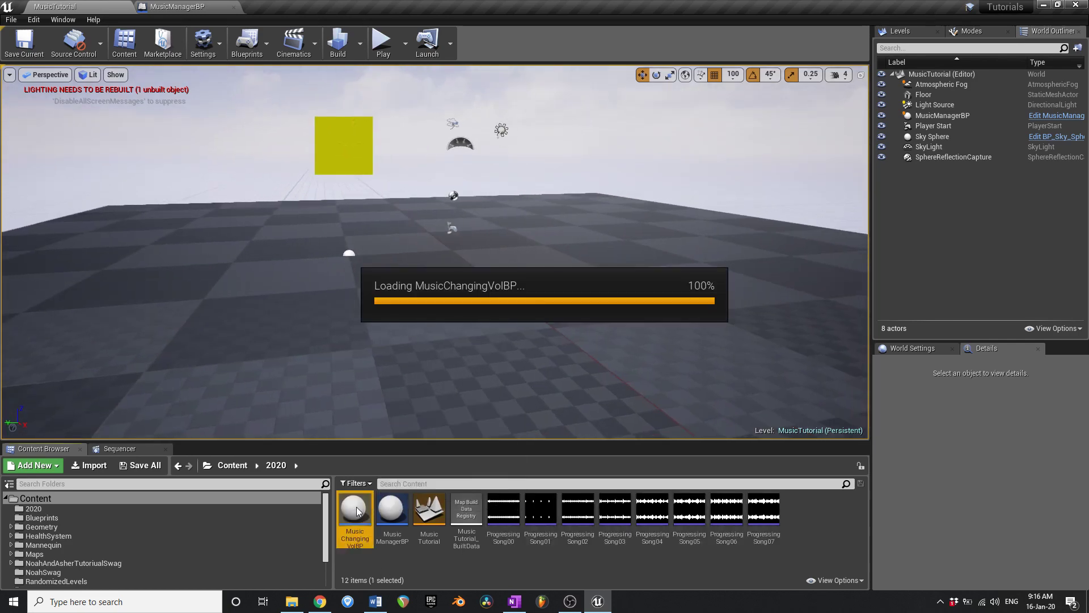
{"action": "left_click", "coordinate": [80, 48]}
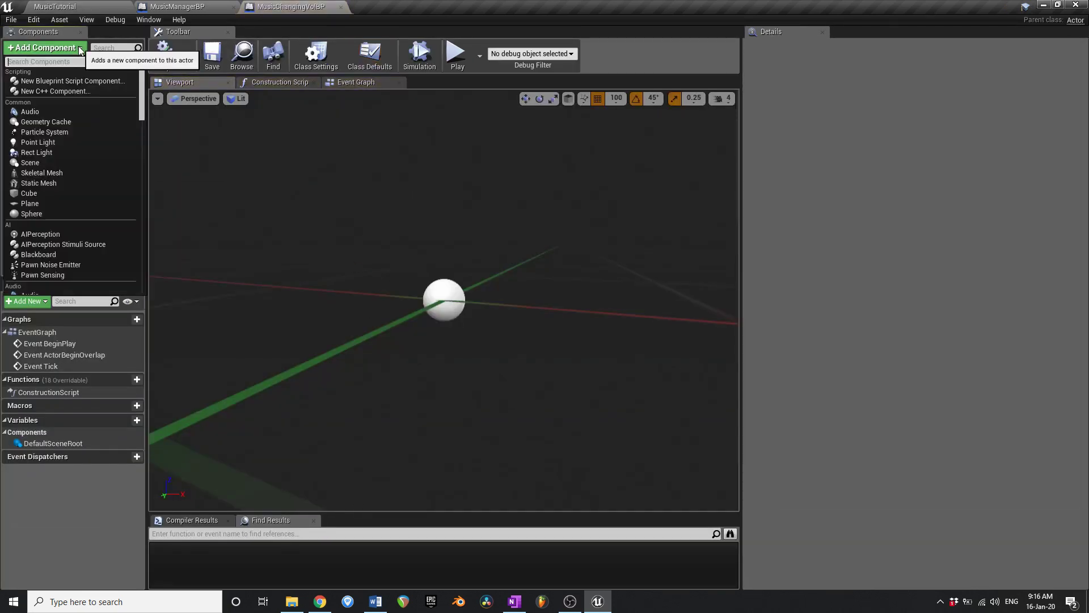
{"action": "type", "text": "box c"}
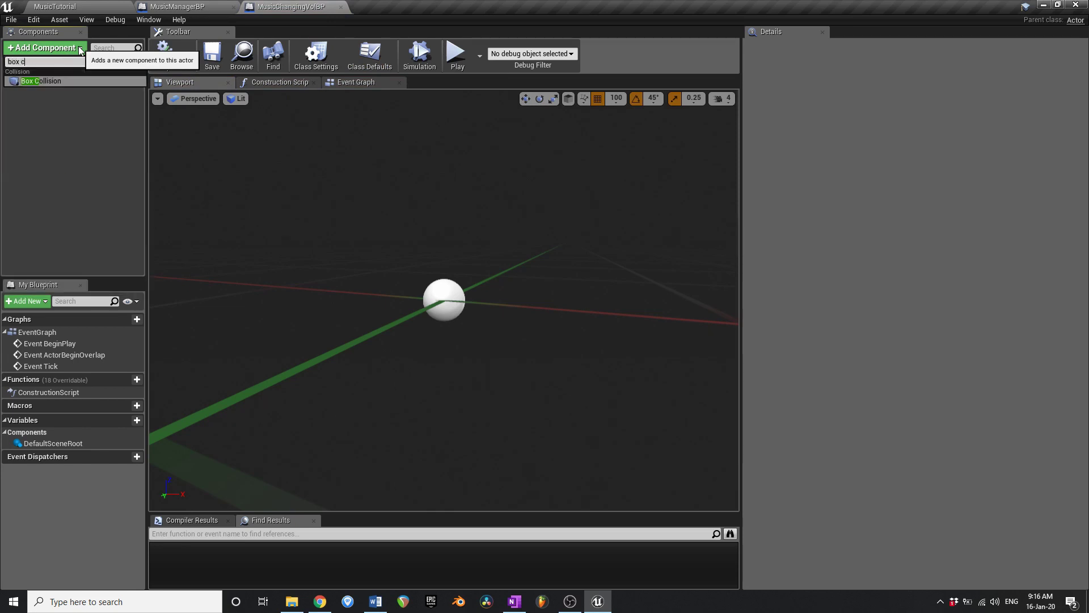
{"action": "type", "text": "ol"}
{"action": "key", "text": "Return"}
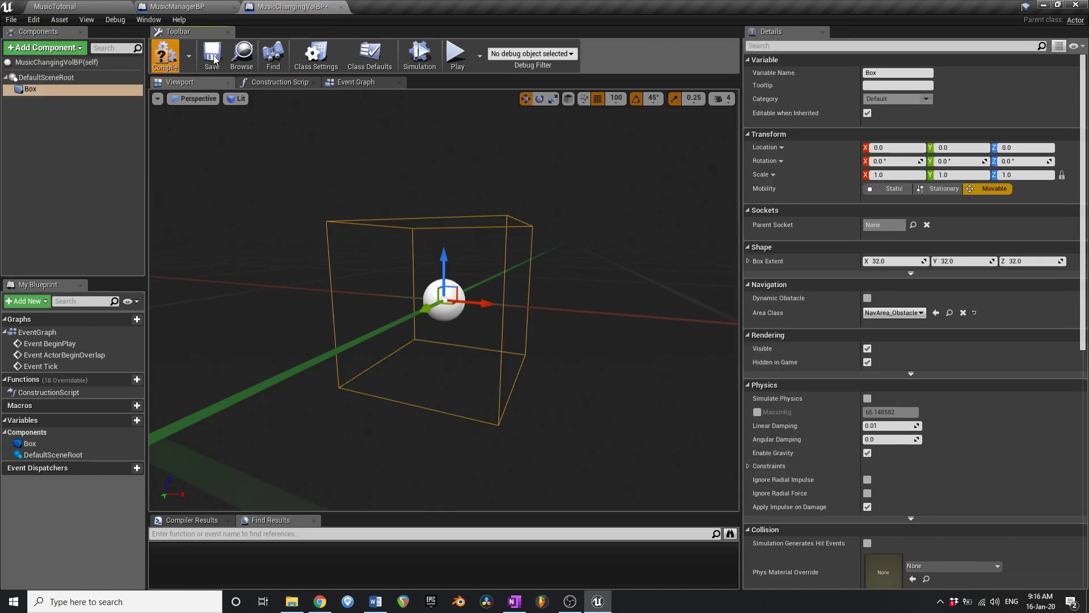
Set the collision box's extent to 500 in X, 100 in Y and 500 in Z.
{"action": "left_click", "coordinate": [898, 265]}
{"action": "type", "text": "500"}
{"action": "key", "text": "Tab"}
{"action": "type", "text": "500"}
{"action": "key", "text": "Tab"}
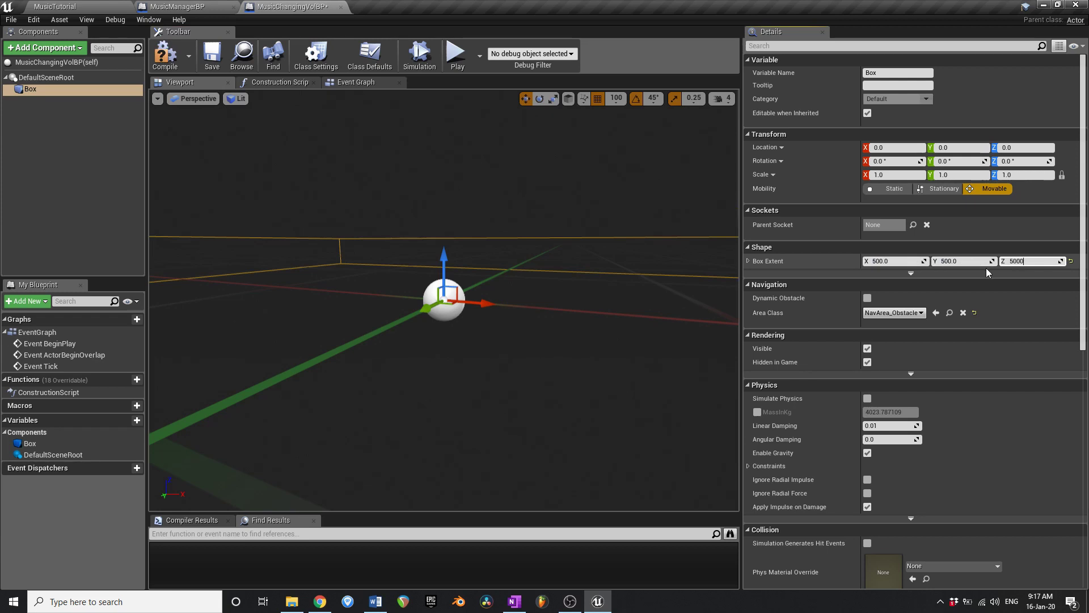
{"action": "type", "text": "5000"}
{"action": "key", "text": "Return"}
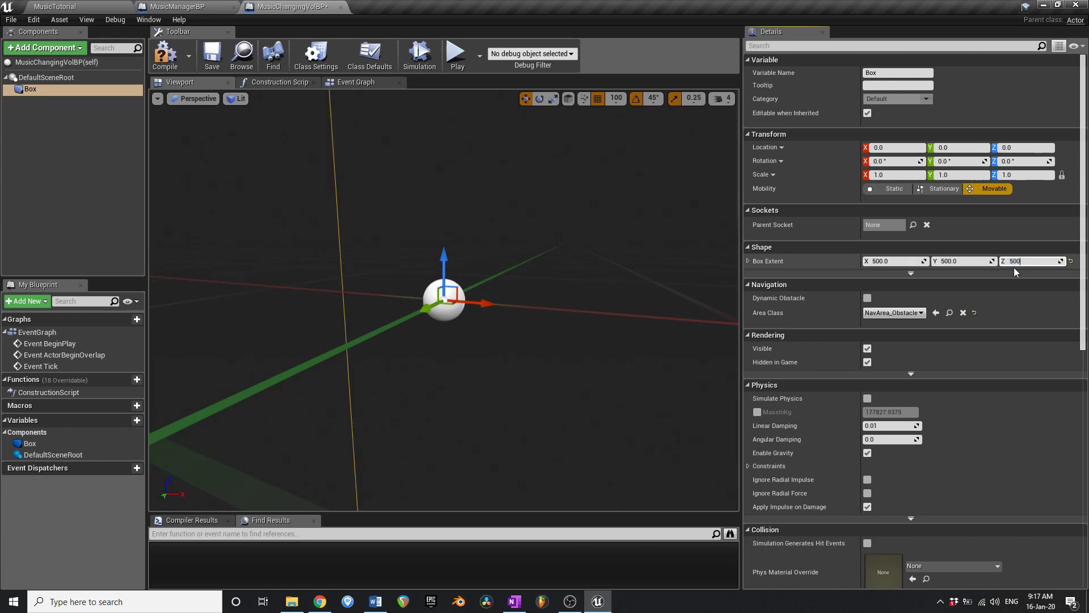
{"action": "type", "text": "500"}
{"action": "key", "text": "Return"}
{"action": "left_click", "coordinate": [970, 262]}
{"action": "type", "text": "1"}
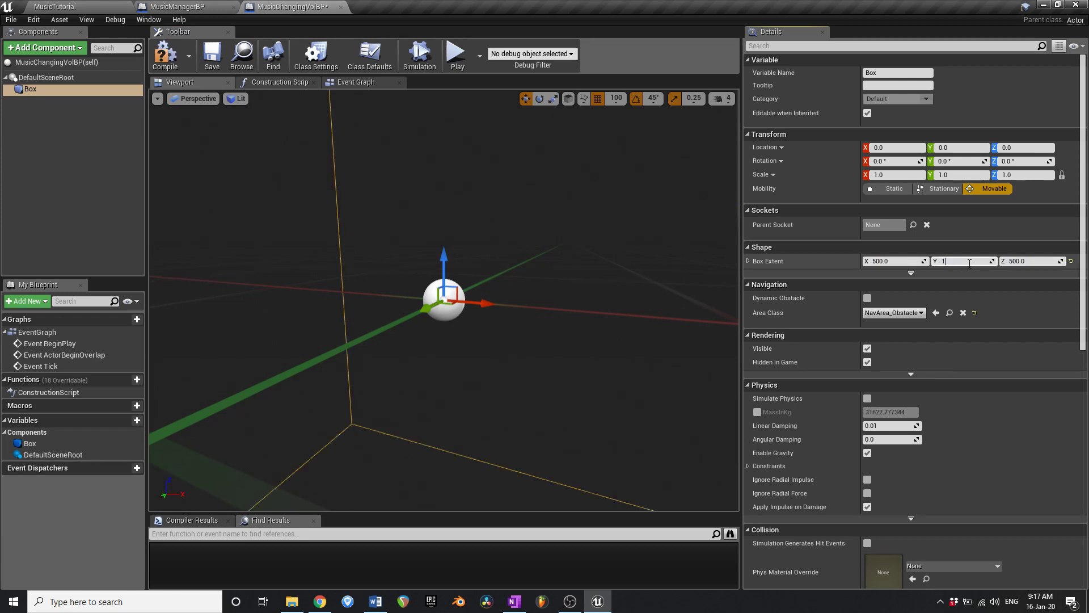
{"action": "type", "text": "00"}
{"action": "key", "text": "Return"}
{"action": "scroll", "coordinate": [908, 261], "scroll_direction": "down", "scroll_amount": 1}
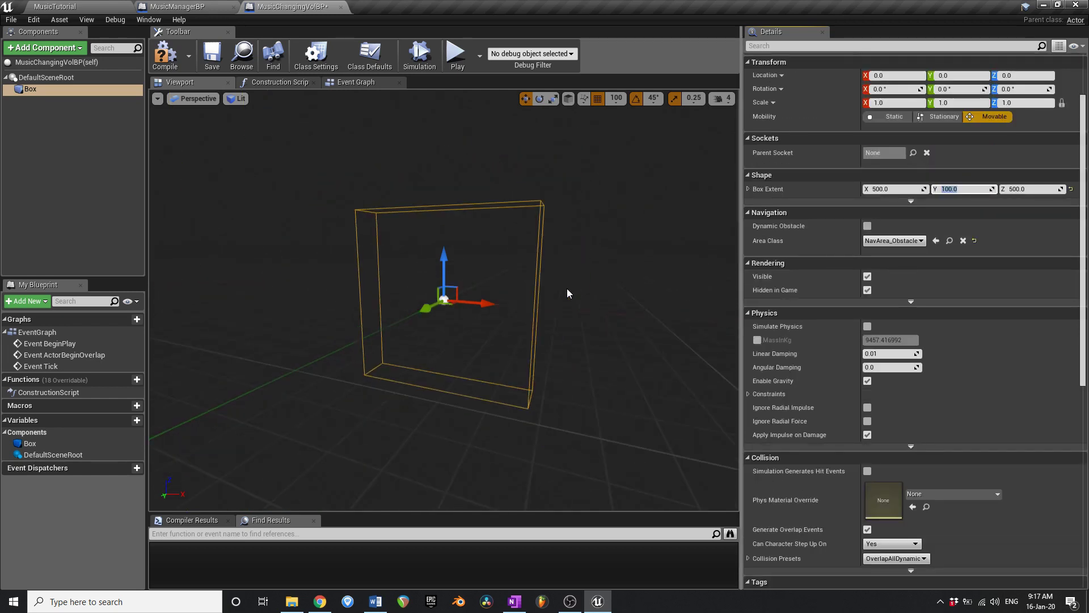
Add a Billboard component to MusicChangingVolBP and check its sprite choices, keeping S_Actor.
{"action": "left_click", "coordinate": [82, 154]}
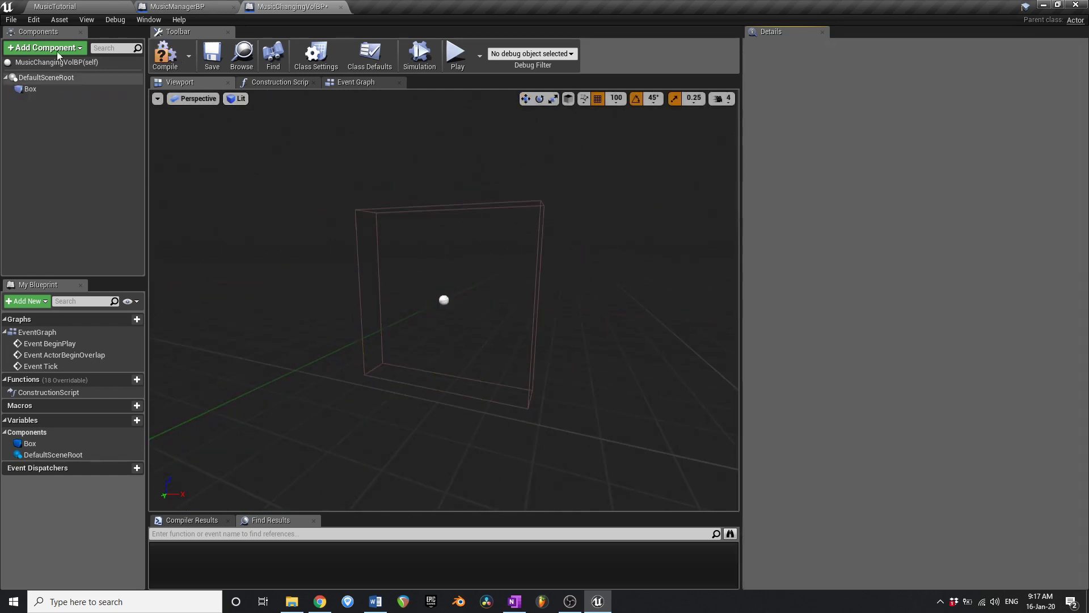
{"action": "left_click", "coordinate": [62, 48]}
{"action": "type", "text": "billboar"}
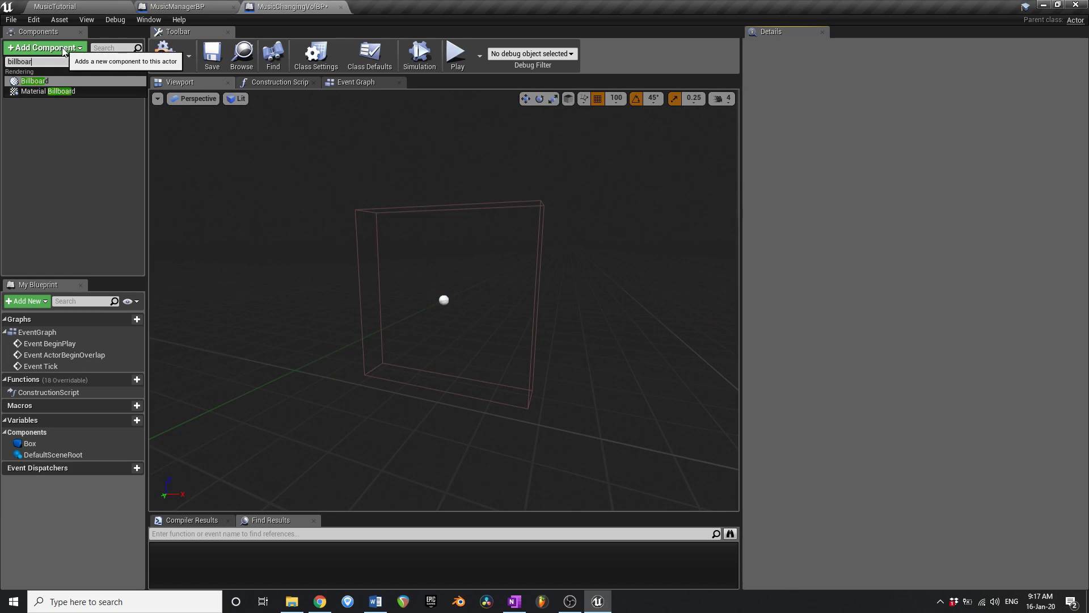
{"action": "key", "text": "Return"}
{"action": "left_click", "coordinate": [983, 178]}
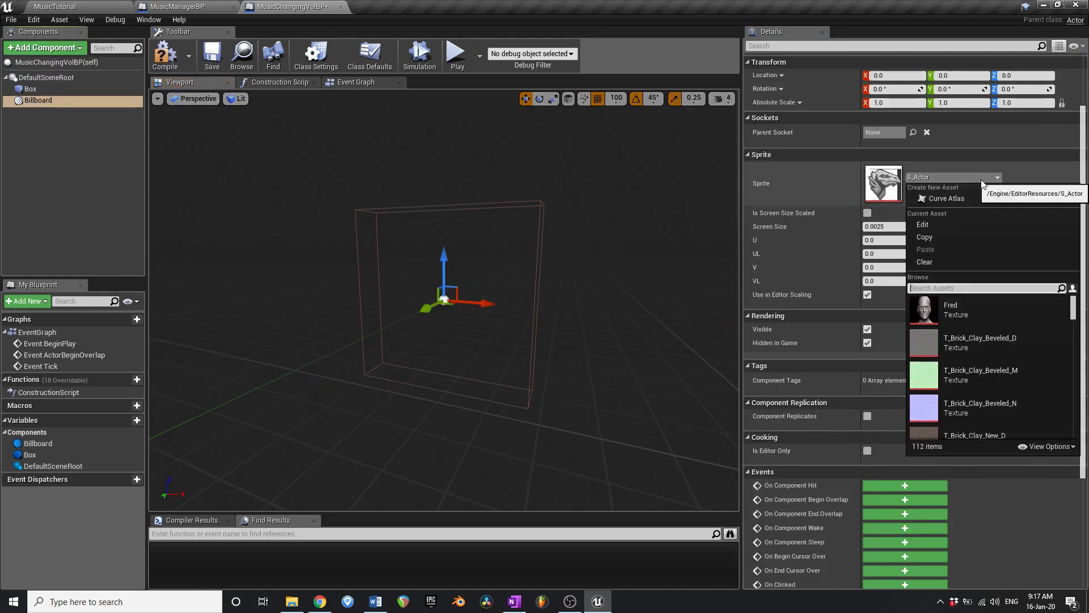
{"action": "left_click", "coordinate": [984, 178]}
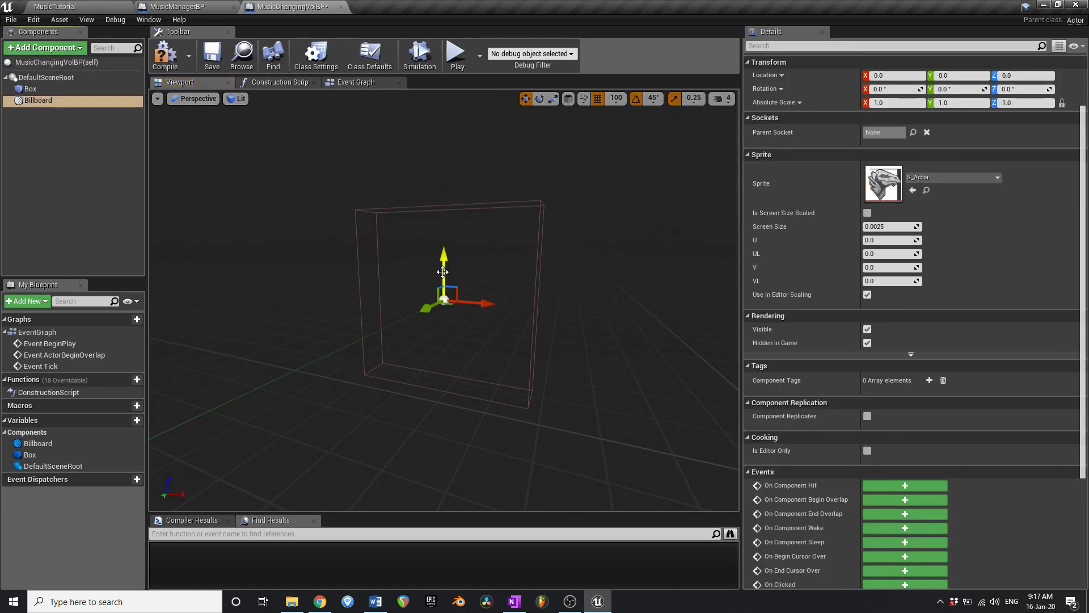
Raise the Billboard to 500 in Z and set its absolute scale to 5 on all axes.
{"action": "left_click_drag", "start_coordinate": [443, 272], "coordinate": [446, 179]}
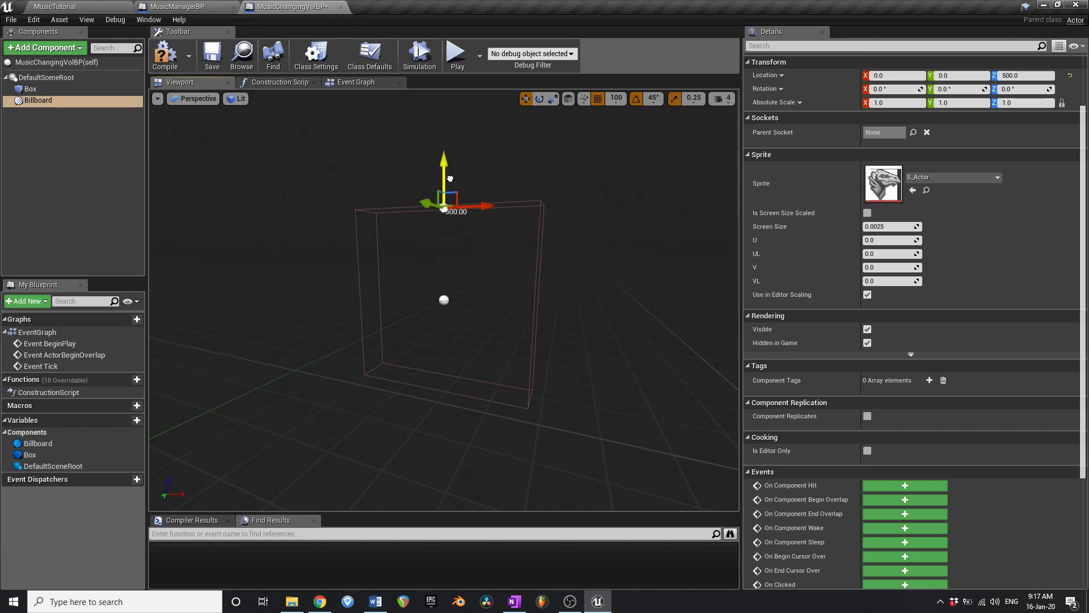
{"action": "left_click", "coordinate": [1029, 102]}
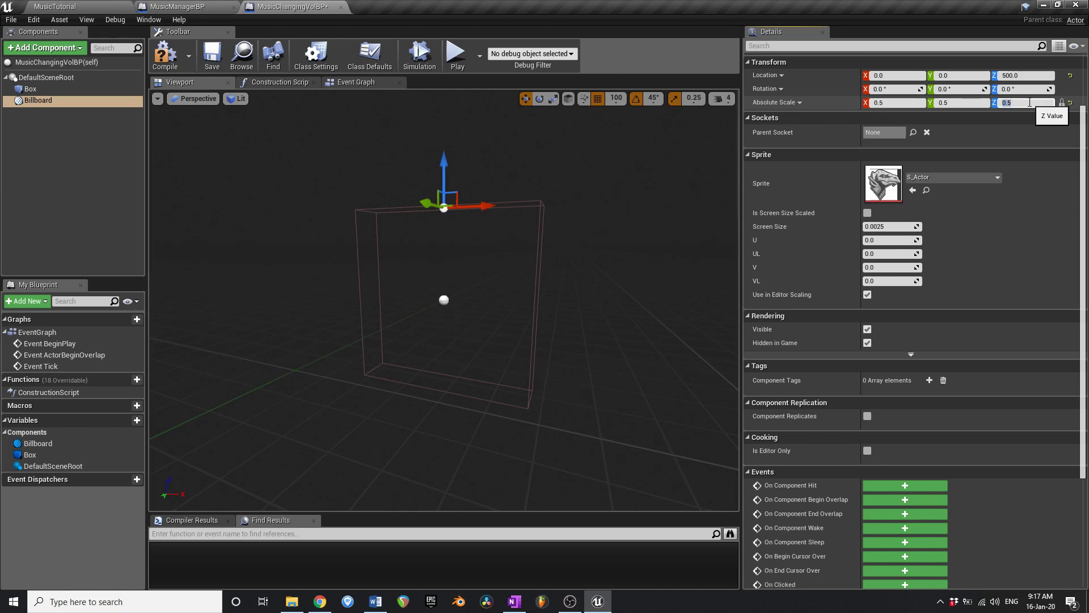
{"action": "type", "text": "5"}
{"action": "key", "text": "Return"}
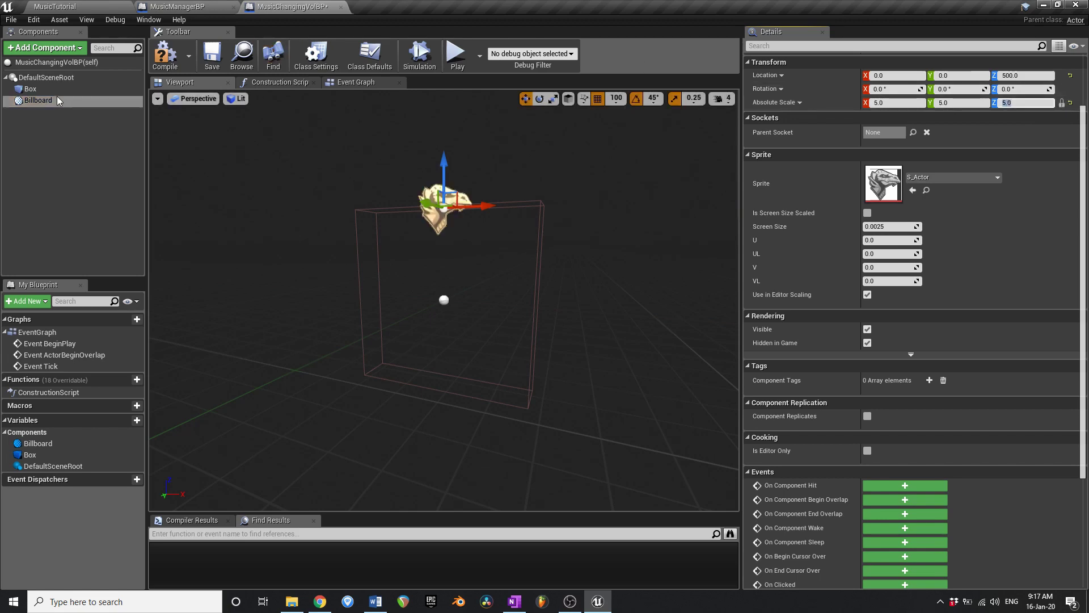
Raise the Box component to 500 in Z, then compile and save the Blueprint.
{"action": "left_click", "coordinate": [30, 89]}
{"action": "left_click_drag", "start_coordinate": [449, 268], "coordinate": [451, 161]}
{"action": "left_click", "coordinate": [168, 56]}
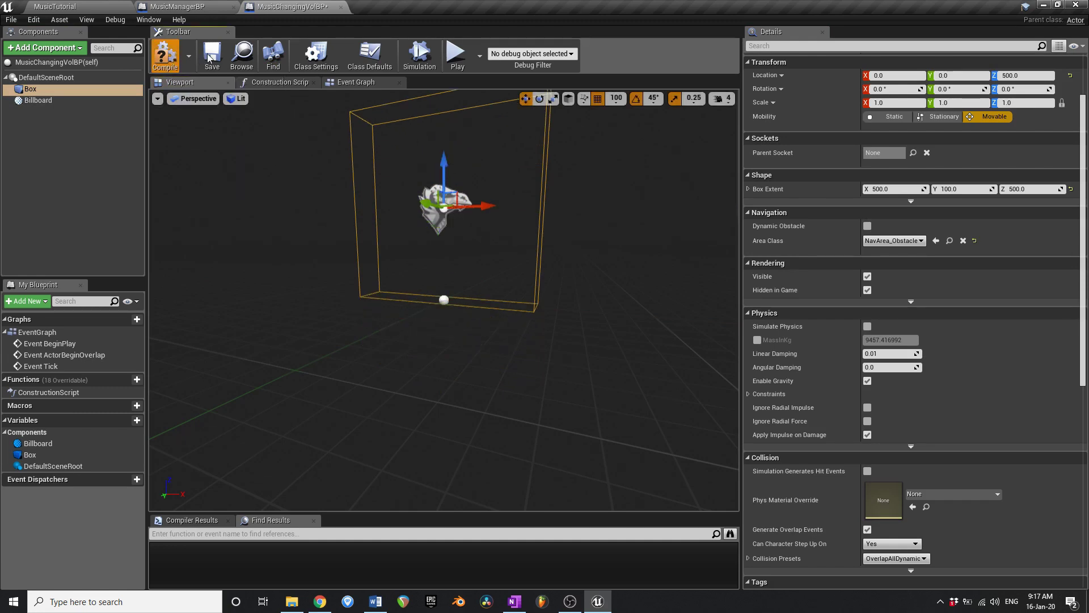
{"action": "left_click", "coordinate": [212, 56]}
Place a MusicChangingVolBP instance on the floor of the MusicTutorial level, adjust its position and save the level.
{"action": "left_click", "coordinate": [70, 7]}
{"action": "right_click_drag", "start_coordinate": [385, 222], "coordinate": [401, 242]}
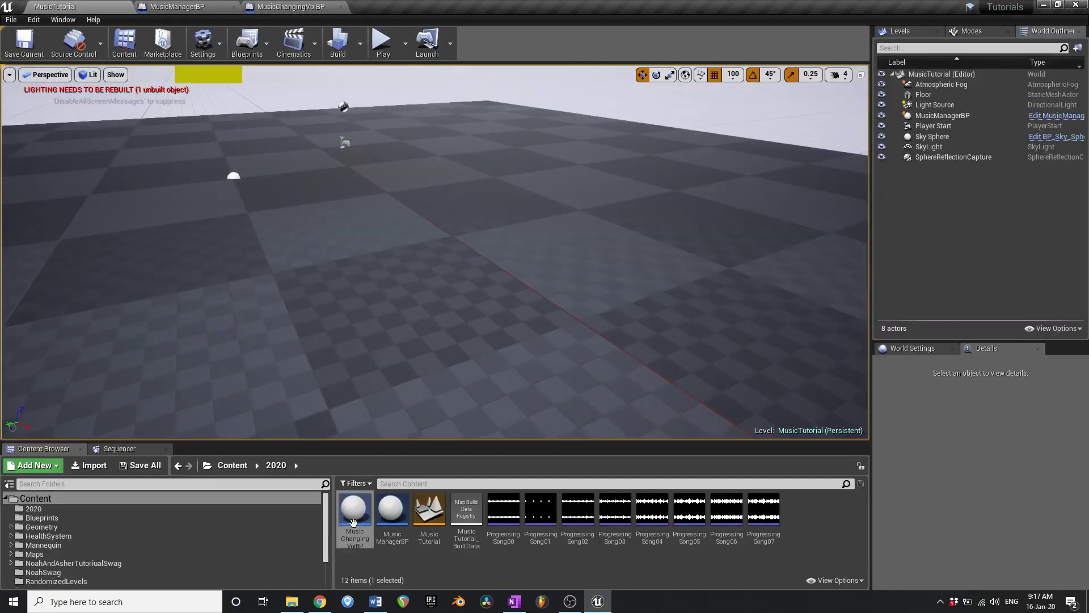
{"action": "left_click_drag", "start_coordinate": [354, 523], "coordinate": [482, 195]}
{"action": "right_click_drag", "start_coordinate": [484, 196], "coordinate": [471, 245]}
{"action": "key", "text": "w"}
{"action": "key", "text": "s"}
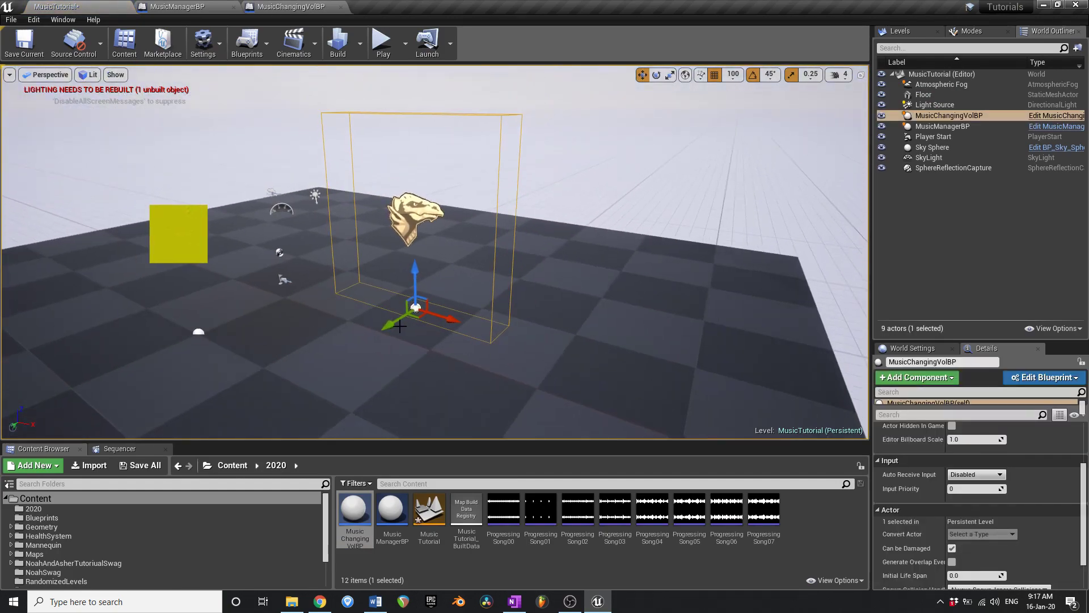
{"action": "left_click_drag", "start_coordinate": [399, 326], "coordinate": [430, 310]}
{"action": "key", "text": "ctrl+s"}
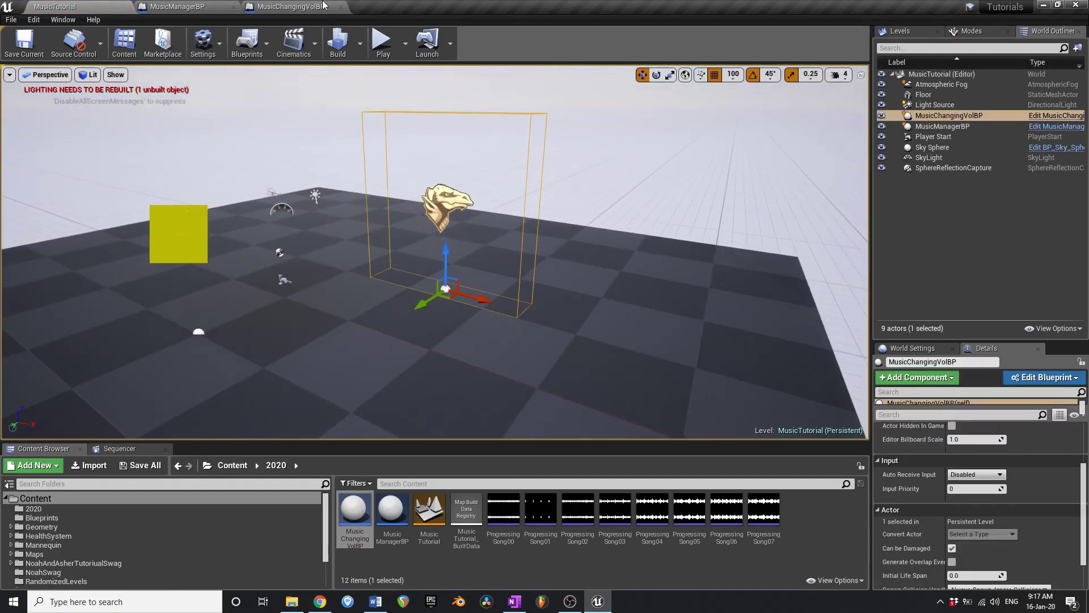
Search the Box component of MusicChangingVolBP for colour settings, then look through its full list of properties.
{"action": "left_click", "coordinate": [324, 5]}
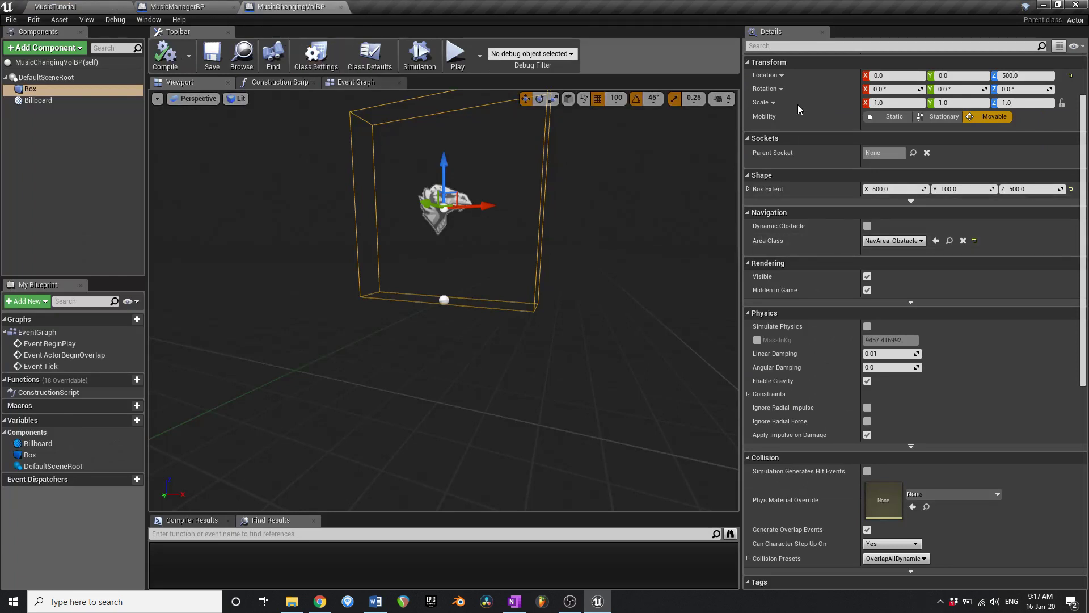
{"action": "left_click", "coordinate": [785, 48]}
{"action": "type", "text": "colo"}
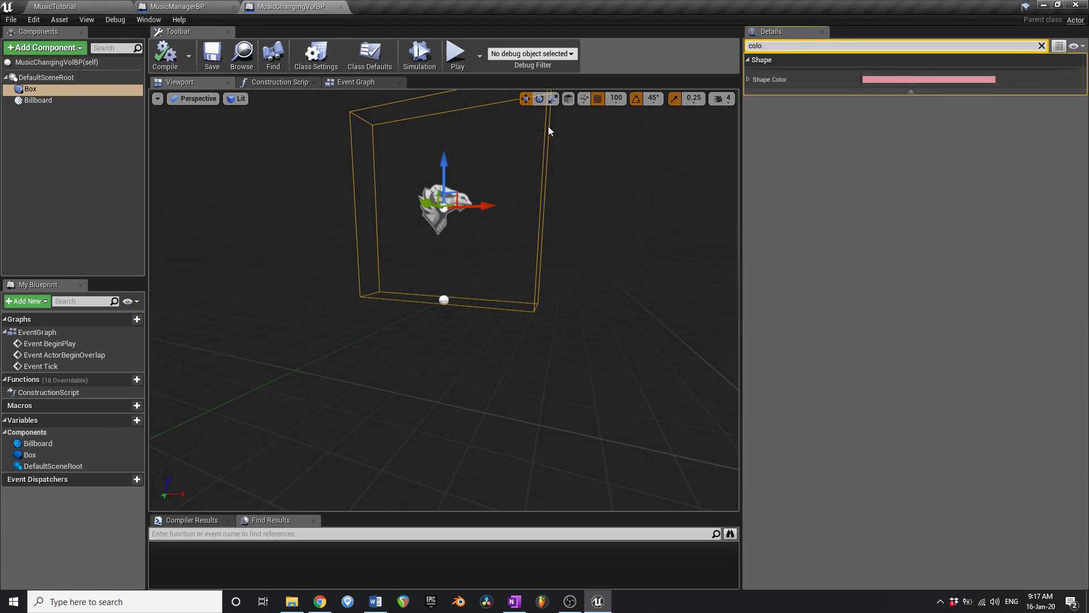
{"action": "left_click", "coordinate": [1043, 45]}
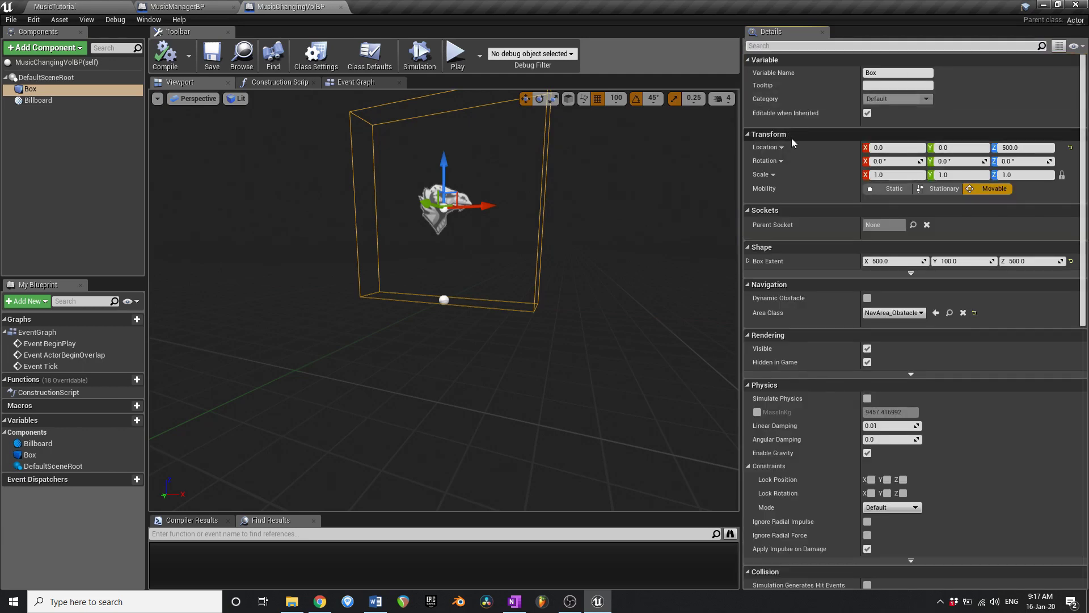
{"action": "scroll", "coordinate": [987, 352], "scroll_direction": "down", "scroll_amount": 3}
{"action": "scroll", "coordinate": [987, 352], "scroll_direction": "down", "scroll_amount": 3}
{"action": "scroll", "coordinate": [989, 352], "scroll_direction": "up", "scroll_amount": 8}
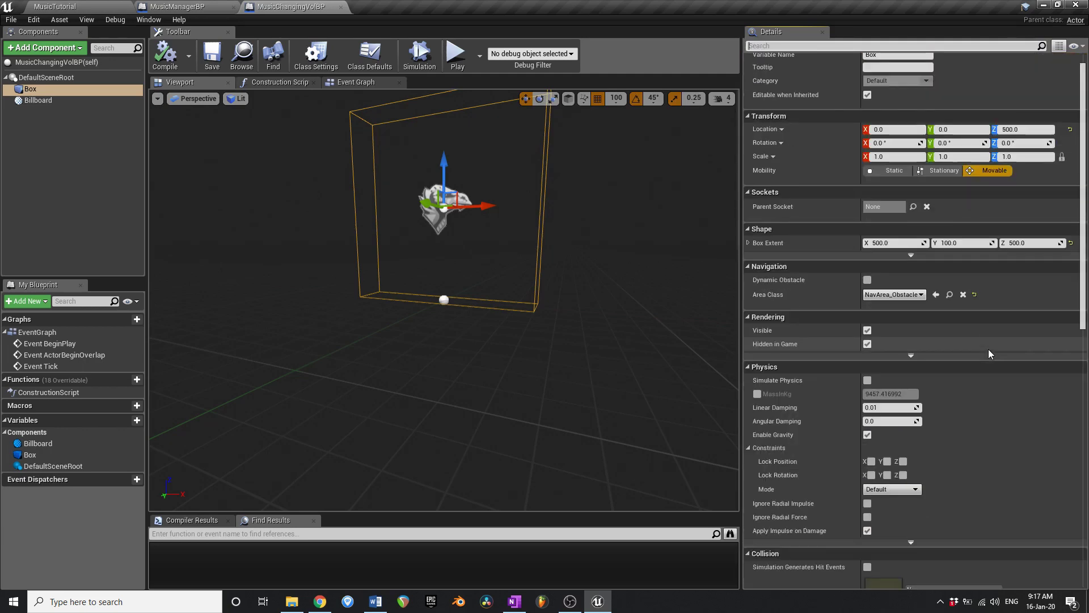
{"action": "left_click", "coordinate": [173, 7]}
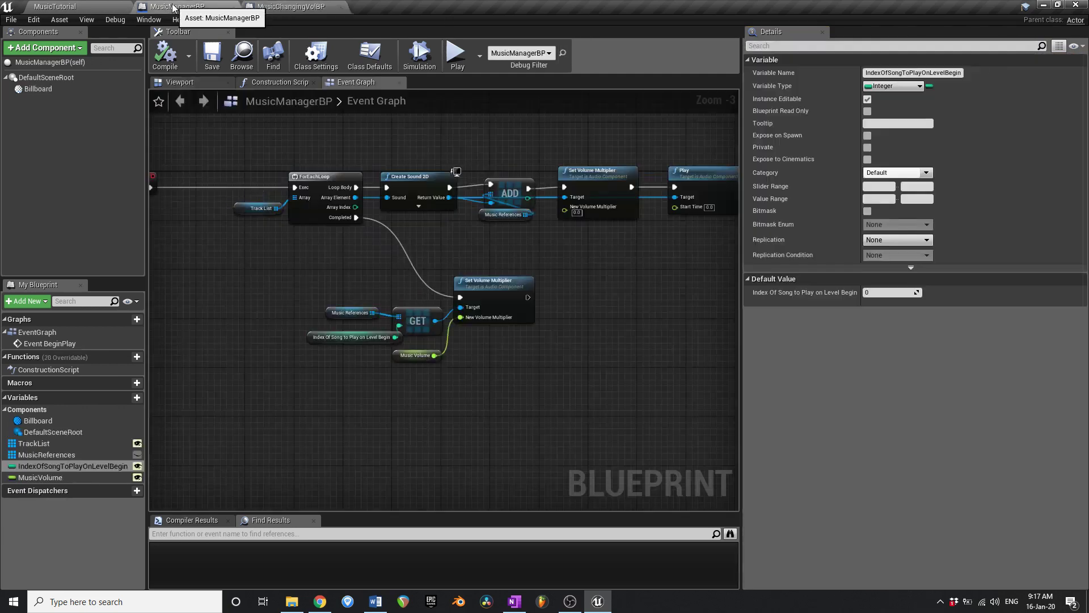
{"action": "left_click", "coordinate": [38, 5]}
{"action": "left_click", "coordinate": [289, 7]}
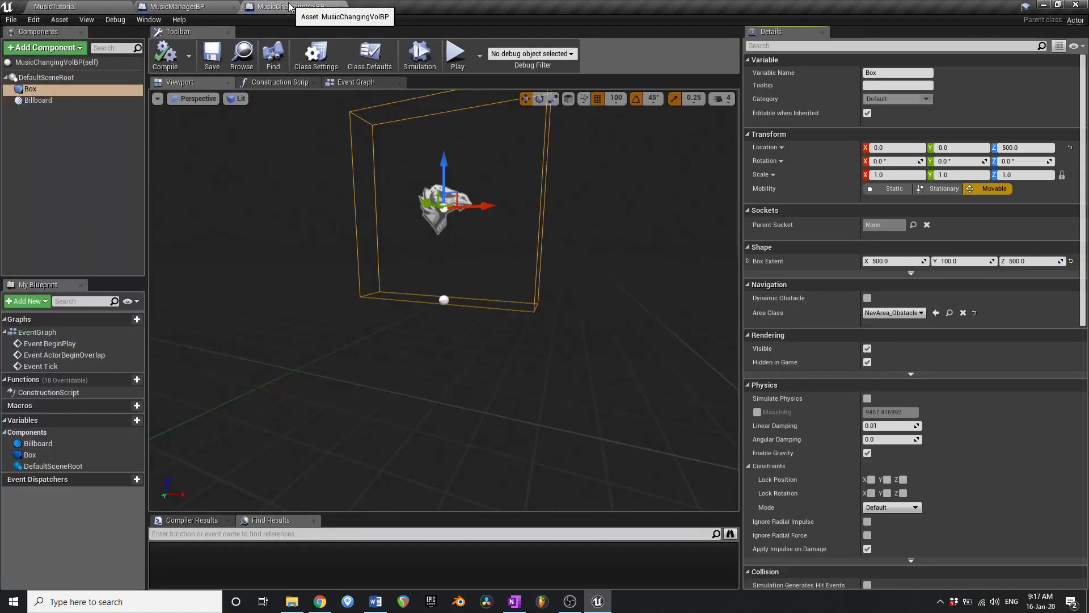
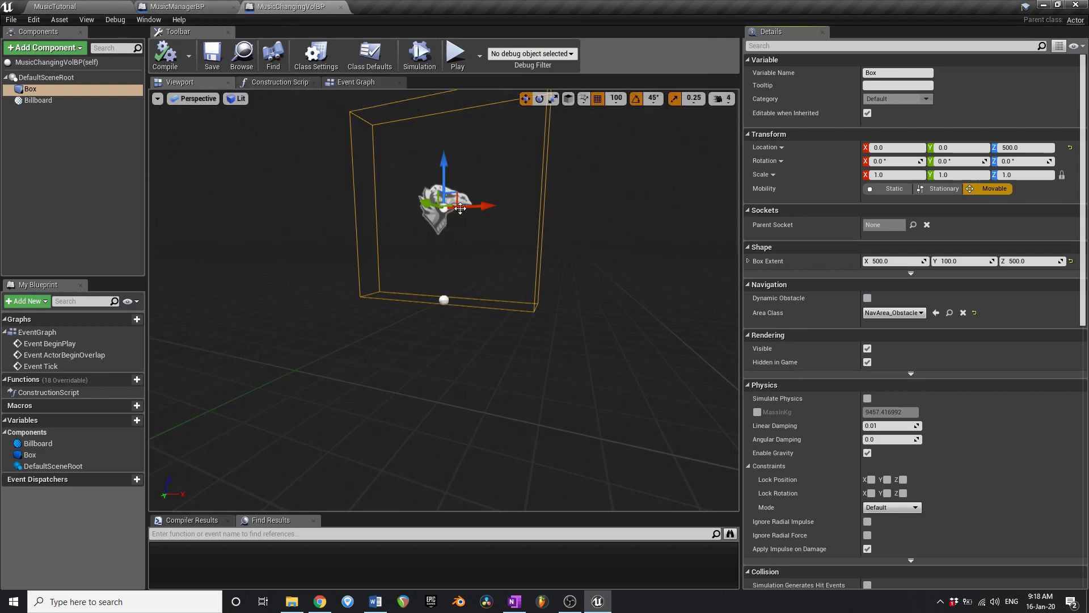
{"action": "scroll", "coordinate": [445, 244], "scroll_direction": "down", "scroll_amount": 1}
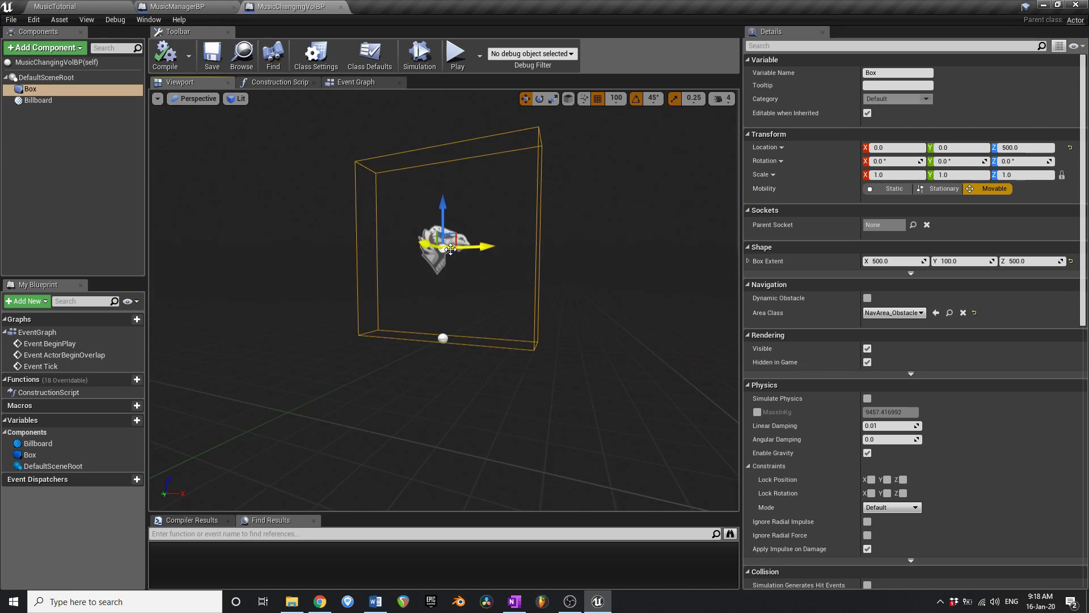
Add a custom event named "Change Music To" in the MusicManagerBP event graph, beneath the BeginPlay logic.
{"action": "left_click", "coordinate": [177, 7]}
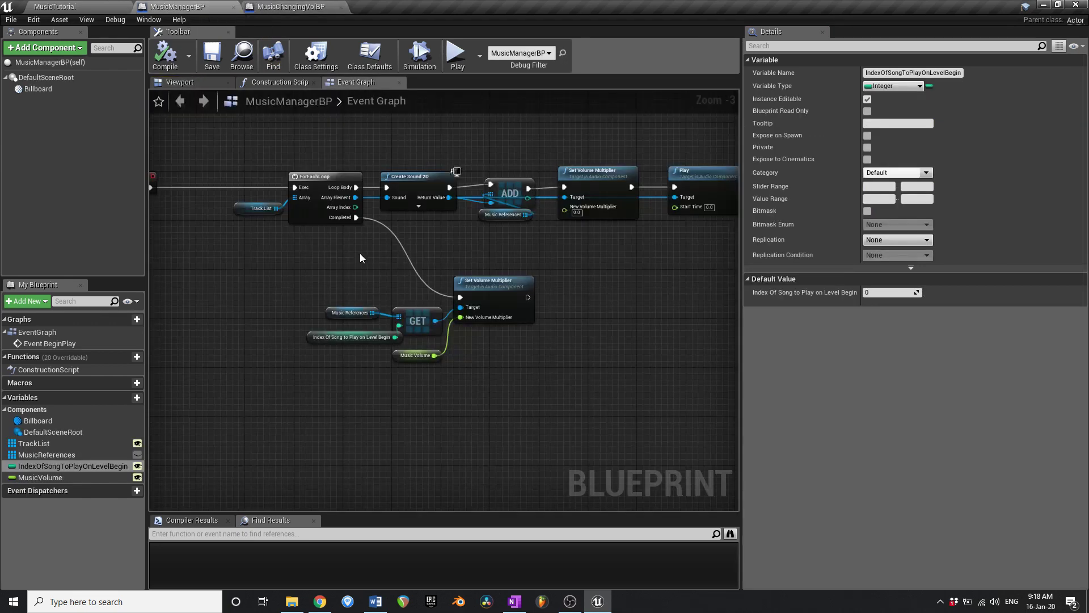
{"action": "right_click_drag", "start_coordinate": [359, 253], "coordinate": [428, 240]}
{"action": "right_click_drag", "start_coordinate": [526, 246], "coordinate": [366, 323]}
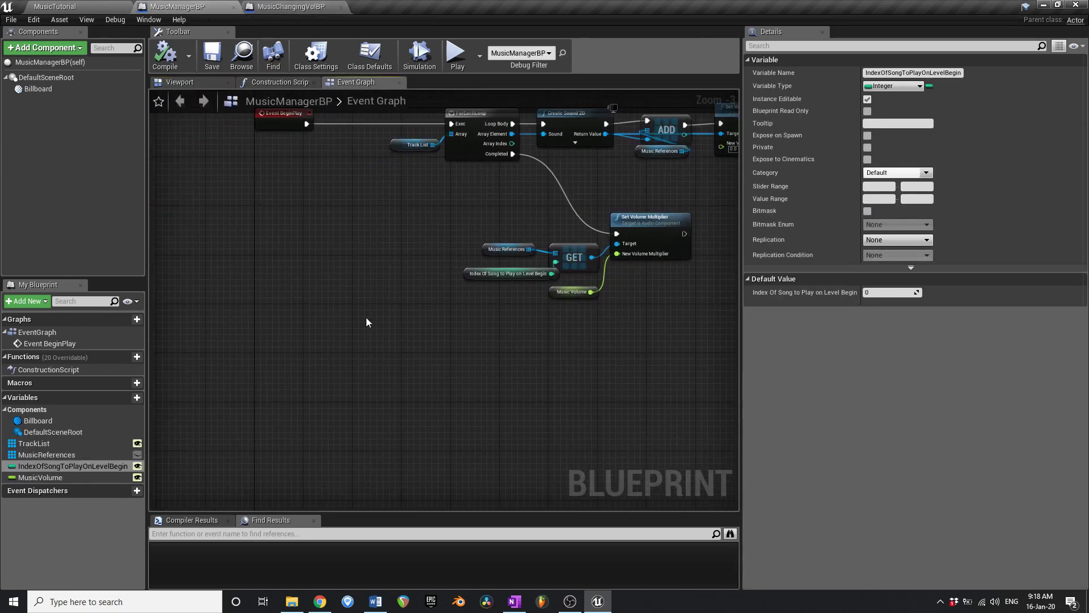
{"action": "right_click", "coordinate": [311, 379]}
{"action": "type", "text": "custom event"}
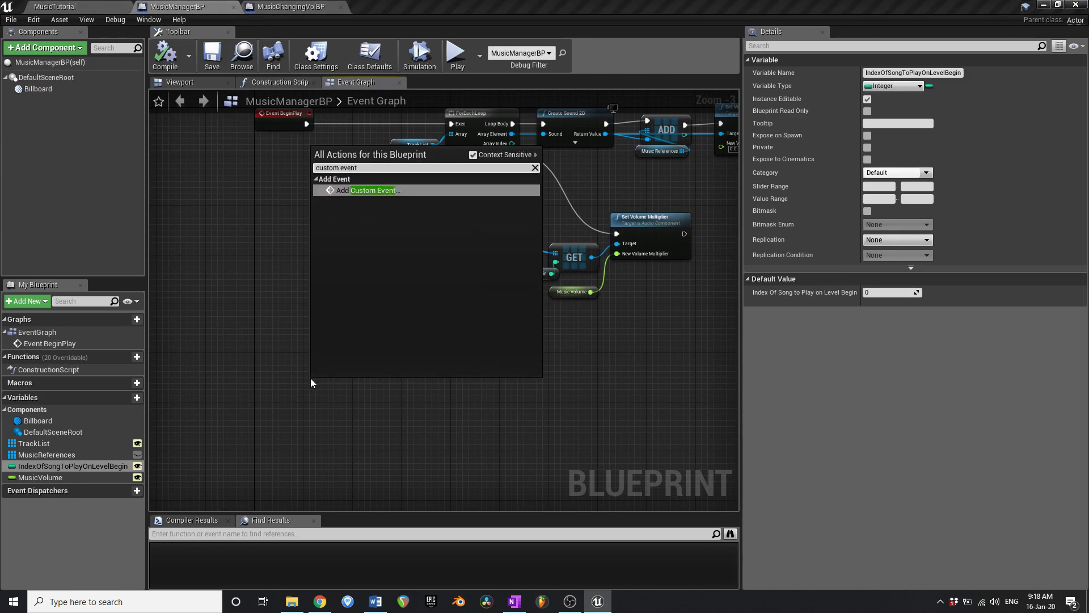
{"action": "key", "text": "Return"}
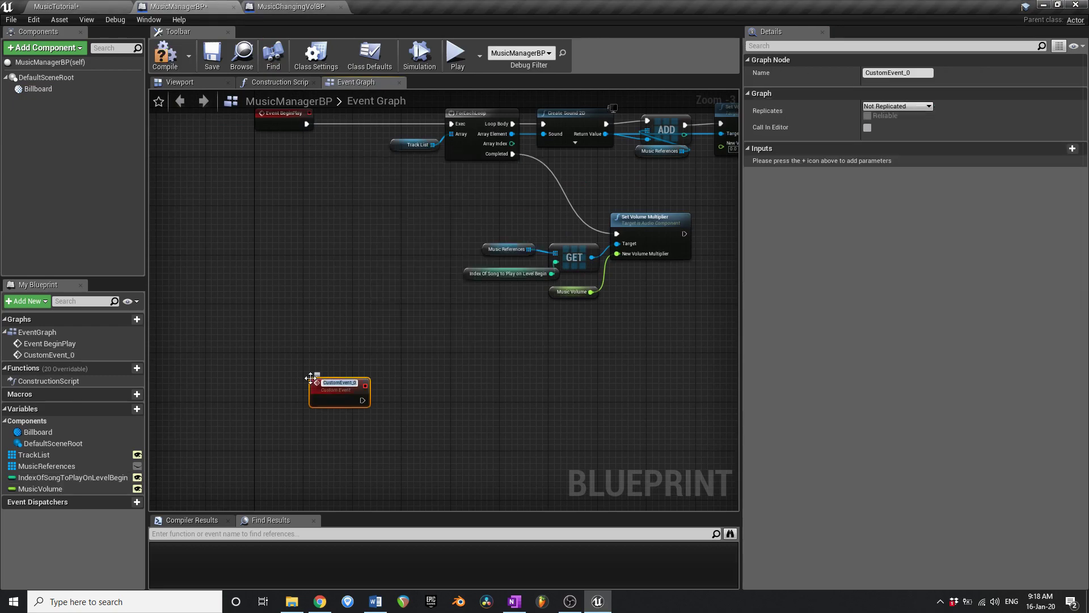
{"action": "type", "text": "Change Music To"}
{"action": "key", "text": "Return"}
{"action": "right_click_drag", "start_coordinate": [352, 385], "coordinate": [357, 382]}
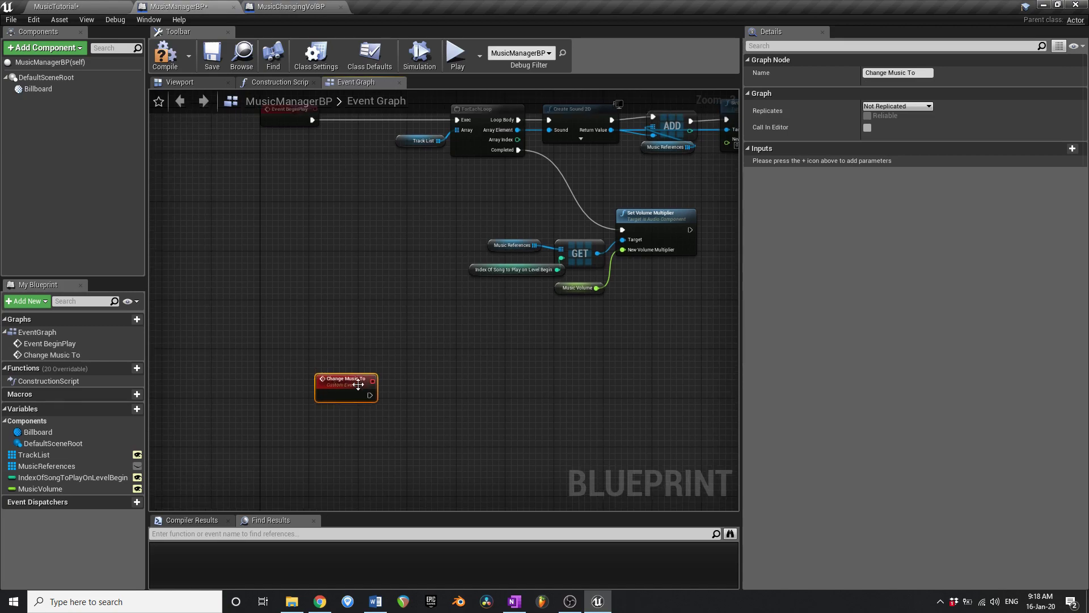
Reposition the Change Music To event and the Index Of Song to Play on Level Begin node, and save the blueprint.
{"action": "left_click_drag", "start_coordinate": [356, 385], "coordinate": [312, 390]}
{"action": "right_click_drag", "start_coordinate": [344, 390], "coordinate": [305, 384]}
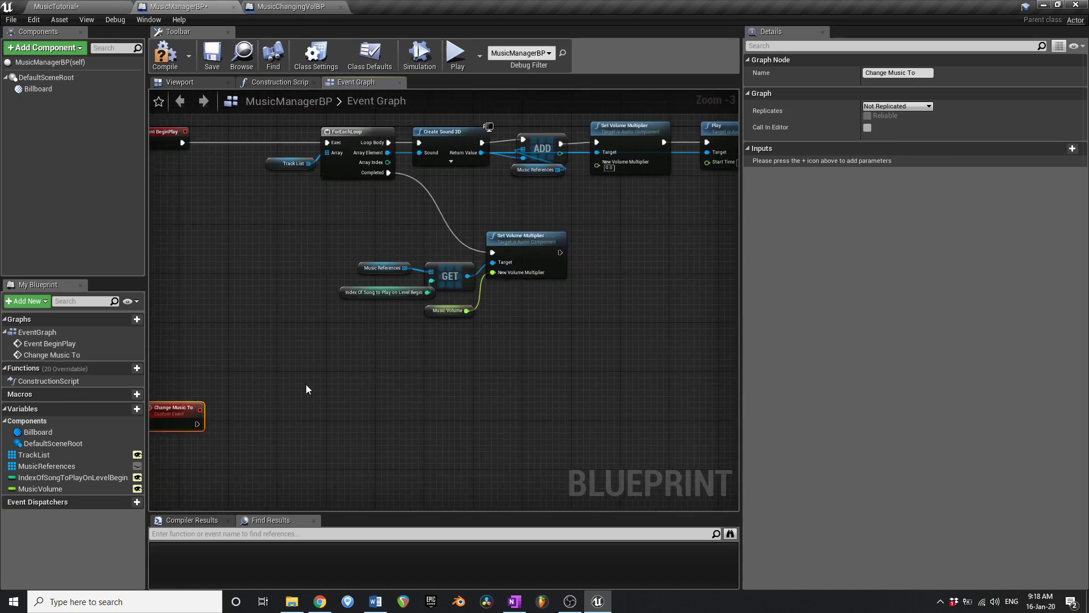
{"action": "right_click_drag", "start_coordinate": [619, 260], "coordinate": [521, 294]}
{"action": "left_click_drag", "start_coordinate": [309, 333], "coordinate": [280, 331]}
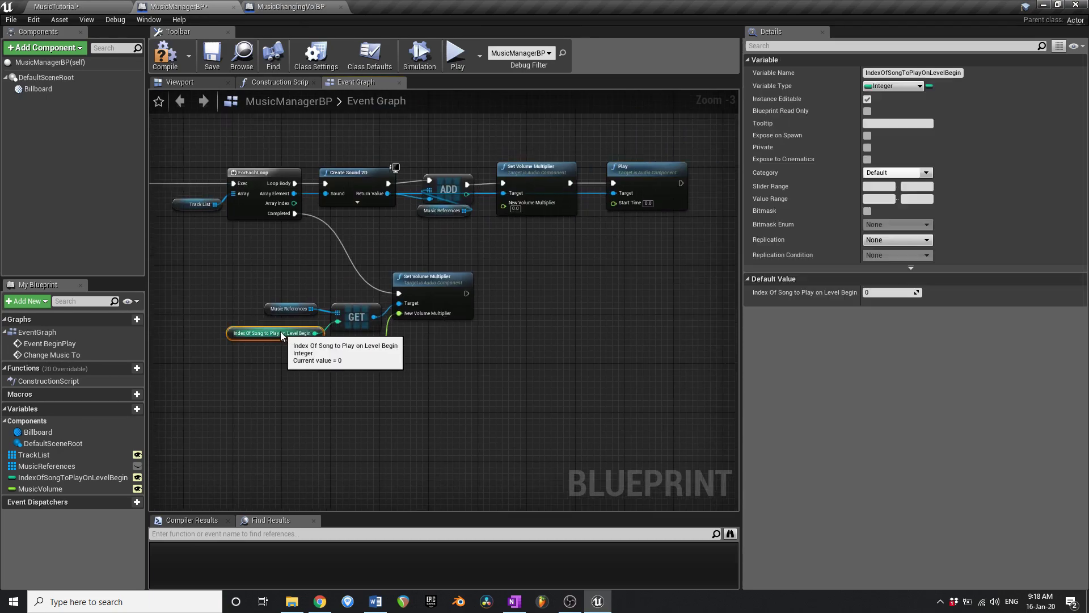
{"action": "left_click", "coordinate": [213, 59]}
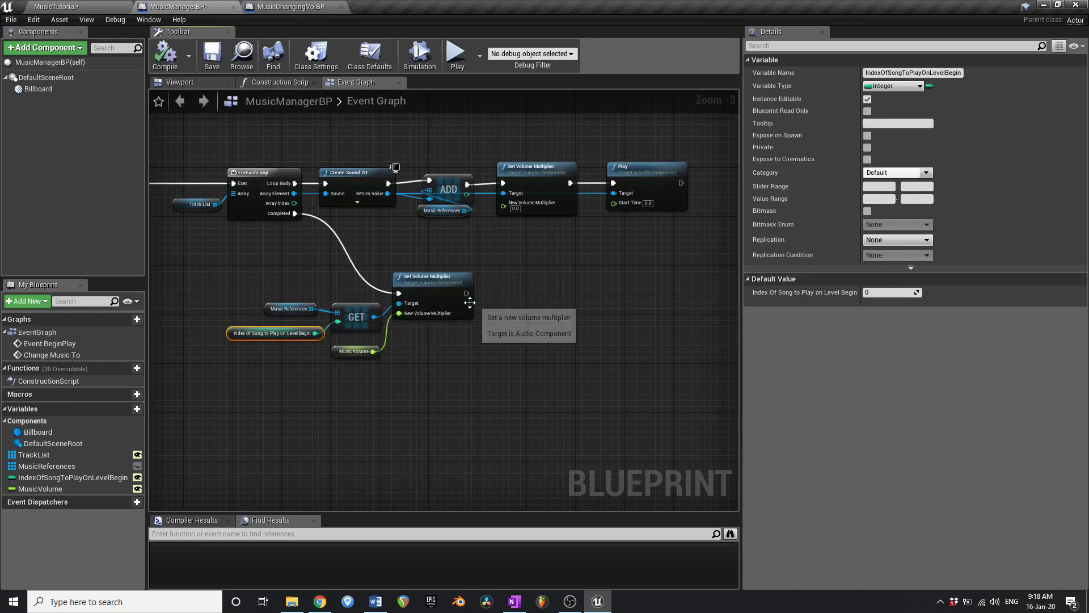
{"action": "scroll", "coordinate": [420, 338], "scroll_direction": "up", "scroll_amount": 3}
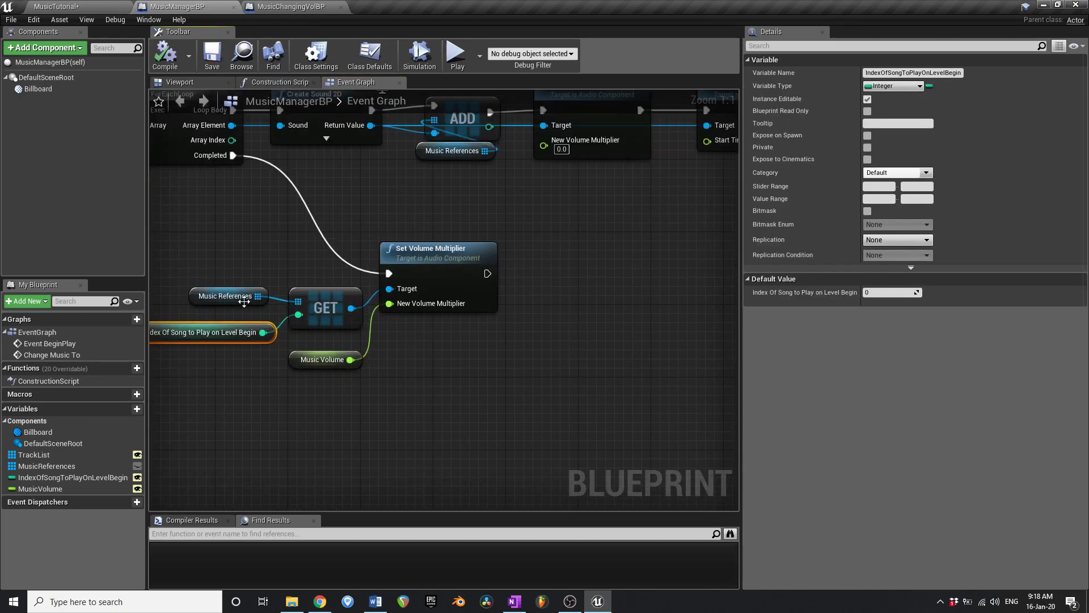
{"action": "right_click_drag", "start_coordinate": [298, 296], "coordinate": [333, 297]}
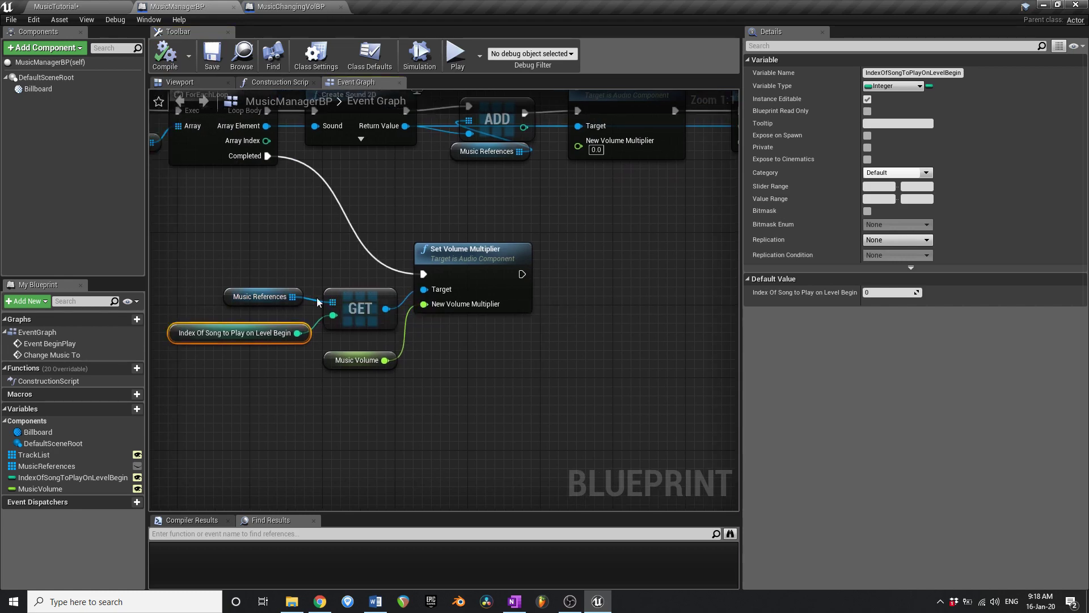
{"action": "left_click_drag", "start_coordinate": [385, 309], "coordinate": [407, 310]}
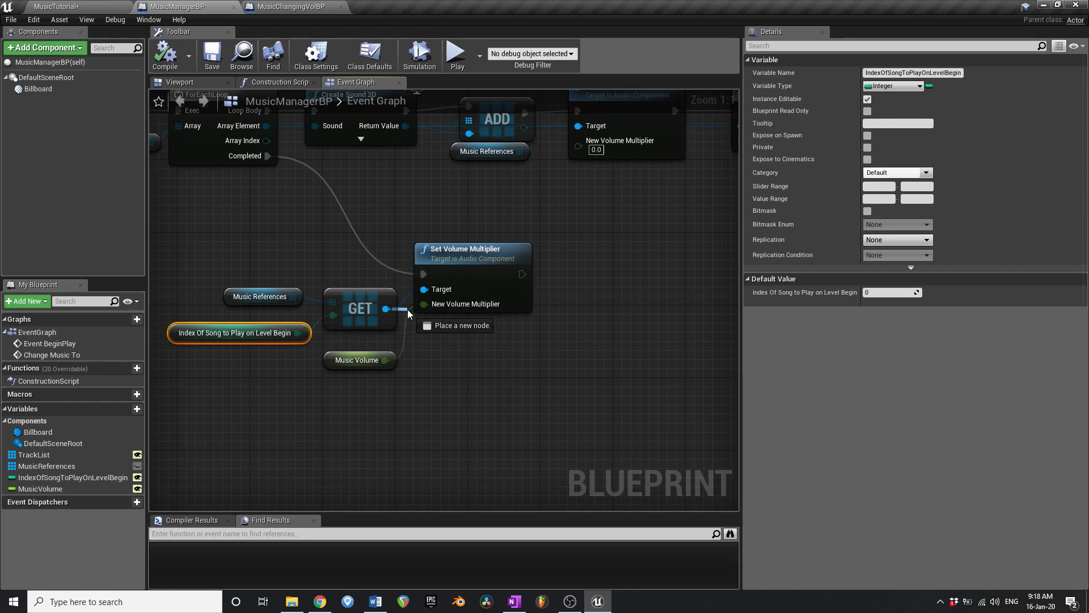
{"action": "left_click_drag", "start_coordinate": [408, 309], "coordinate": [424, 289]}
{"action": "right_click_drag", "start_coordinate": [402, 412], "coordinate": [391, 378]}
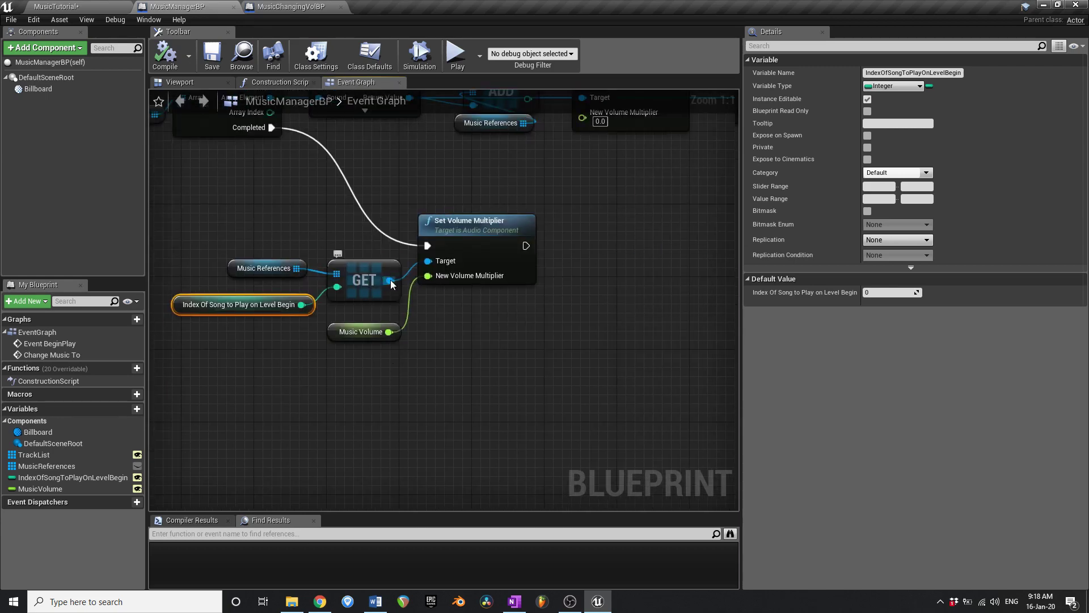
{"action": "left_click_drag", "start_coordinate": [391, 284], "coordinate": [723, 279]}
{"action": "left_click", "coordinate": [438, 301]}
Promote the GET node's audio component output to a variable named CurrentMusicRef and run its SET node after Set Volume Multiplier.
{"action": "left_click_drag", "start_coordinate": [369, 280], "coordinate": [574, 262]}
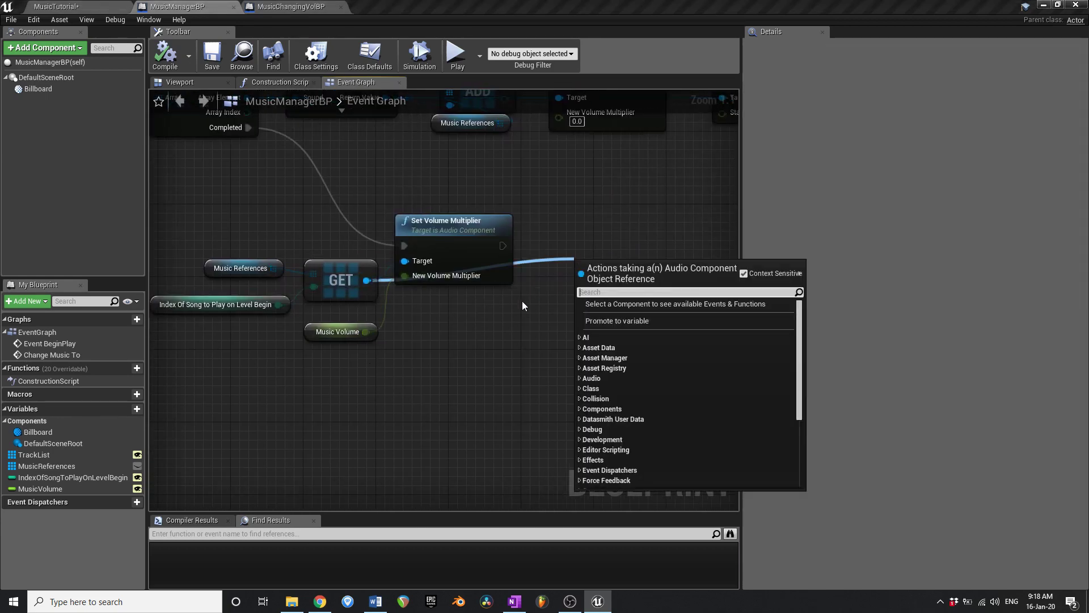
{"action": "left_click", "coordinate": [659, 321]}
{"action": "type", "text": "Current"}
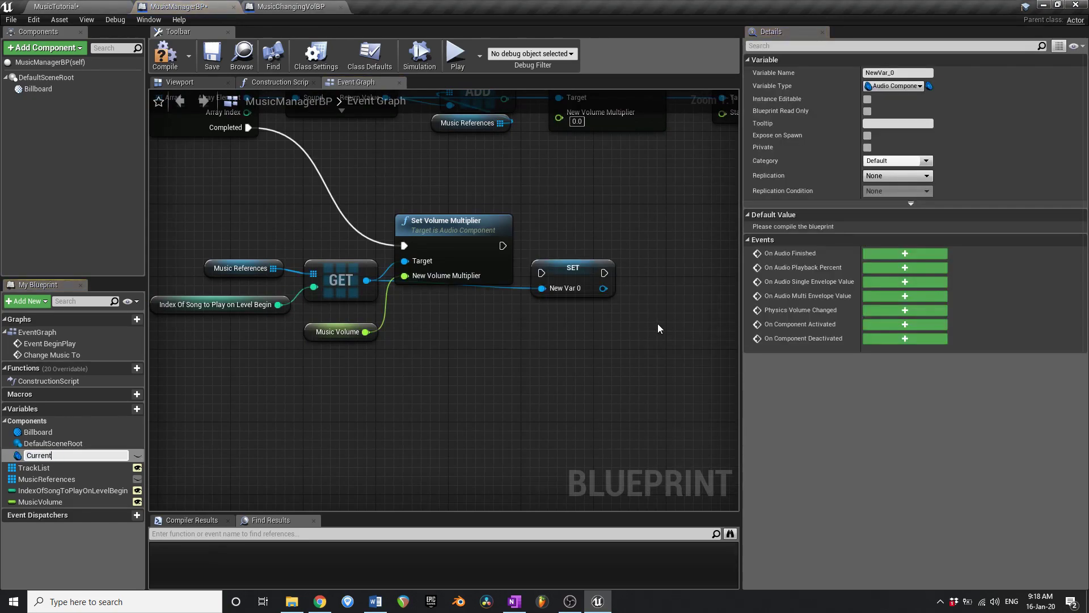
{"action": "type", "text": "MusicRef"}
{"action": "key", "text": "Return"}
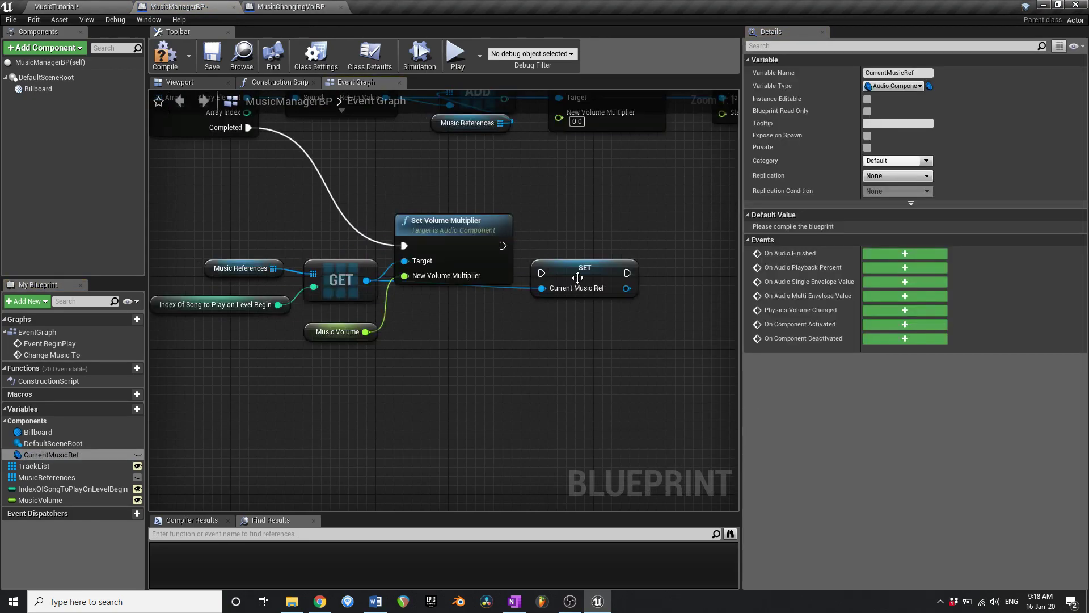
{"action": "left_click_drag", "start_coordinate": [578, 278], "coordinate": [503, 246]}
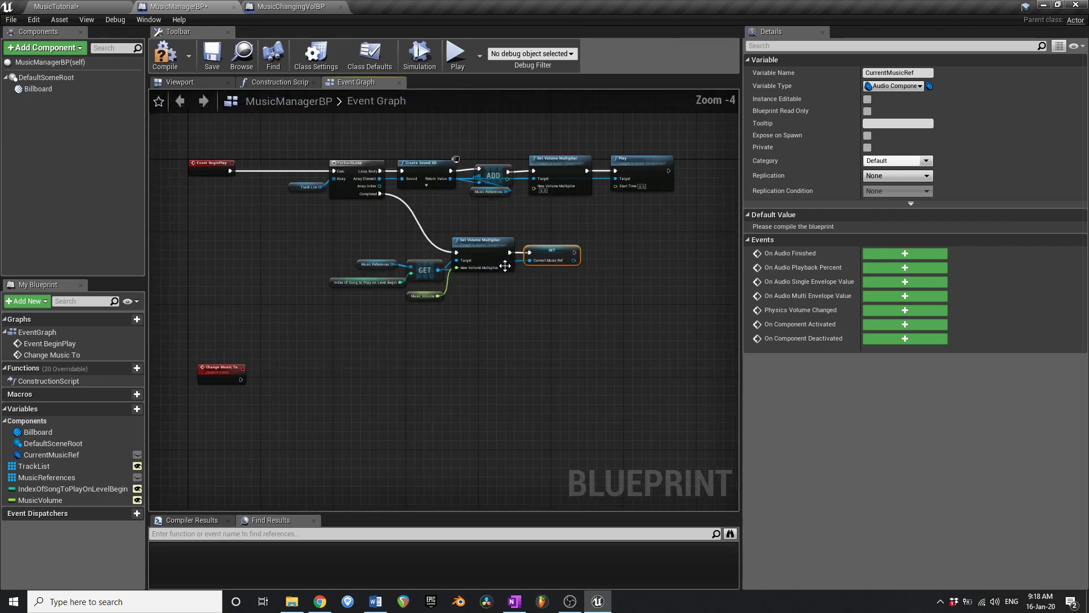
Place a getter for the CurrentMusicRef variable below the Change Music To event.
{"action": "scroll", "coordinate": [499, 246], "scroll_direction": "down", "scroll_amount": 4}
{"action": "scroll", "coordinate": [390, 341], "scroll_direction": "up", "scroll_amount": 4}
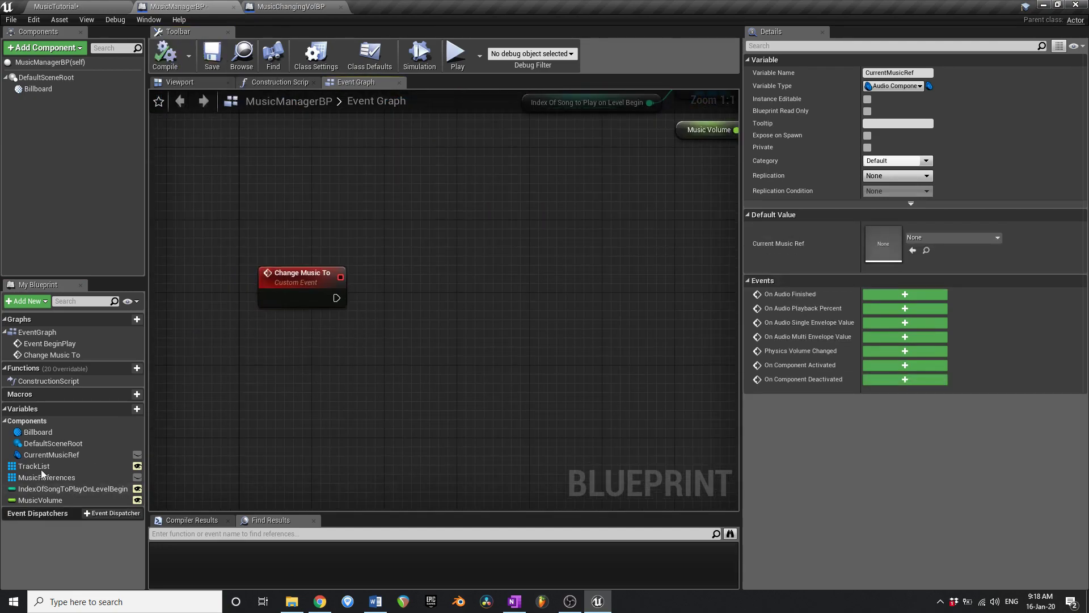
{"action": "left_click_drag", "start_coordinate": [53, 458], "coordinate": [279, 330], "text": "ctrl"}
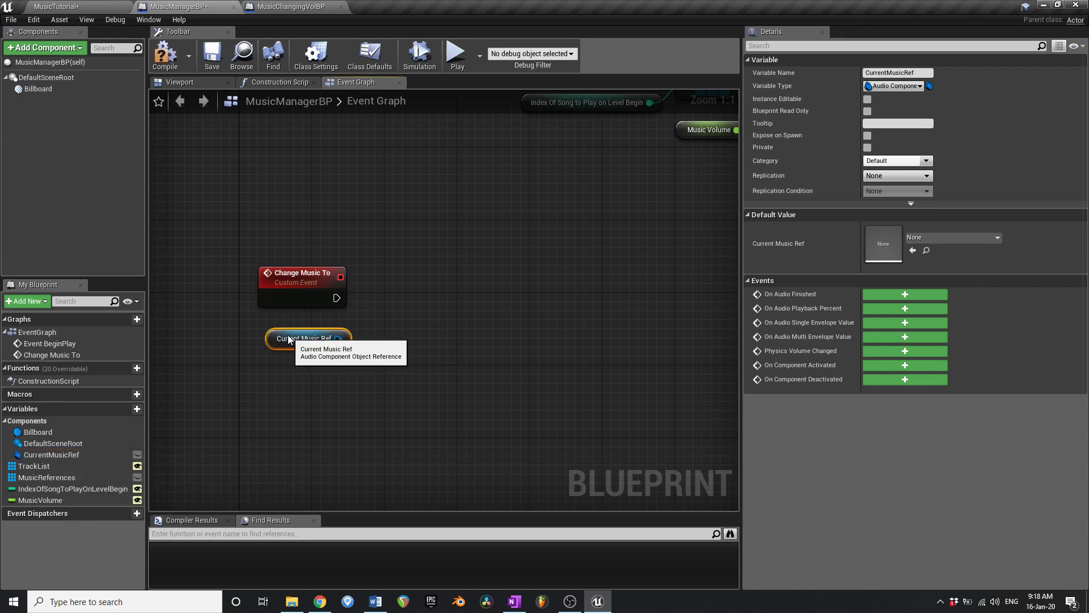
{"action": "right_click_drag", "start_coordinate": [392, 311], "coordinate": [411, 265]}
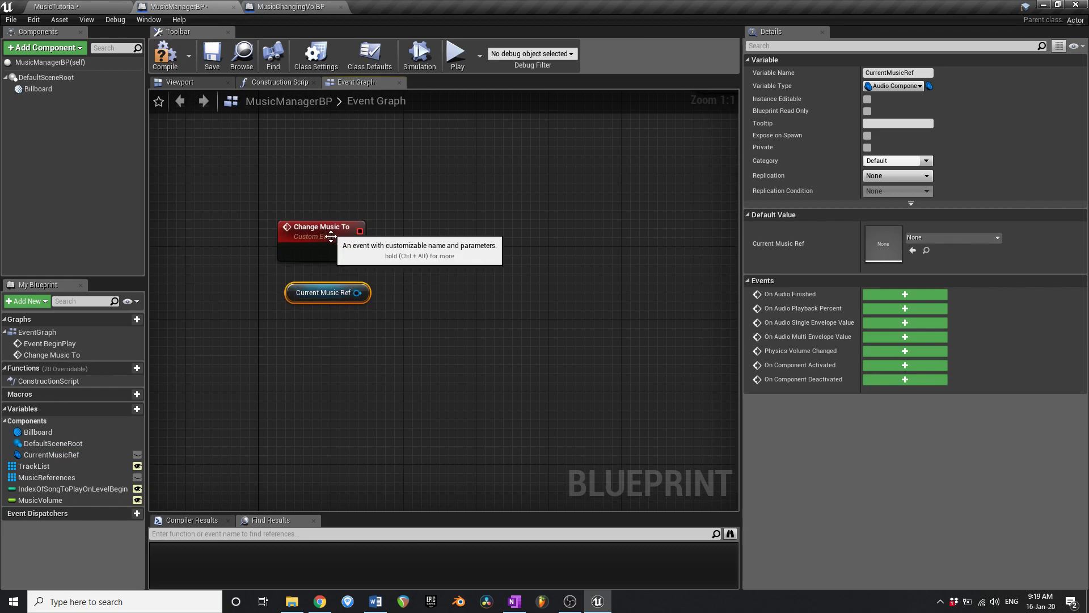
Add a Set Volume Multiplier function targeting Current Music Ref and connect it to the Change Music To event's execution output.
{"action": "left_click_drag", "start_coordinate": [358, 293], "coordinate": [428, 270]}
{"action": "type", "text": "set vio"}
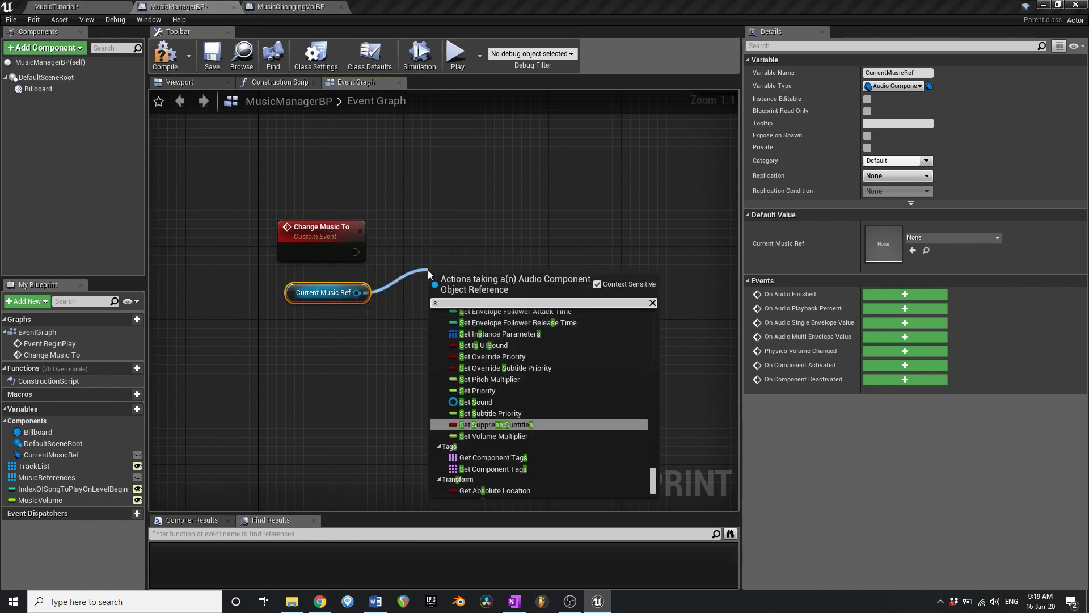
{"action": "type", "text": "ol"}
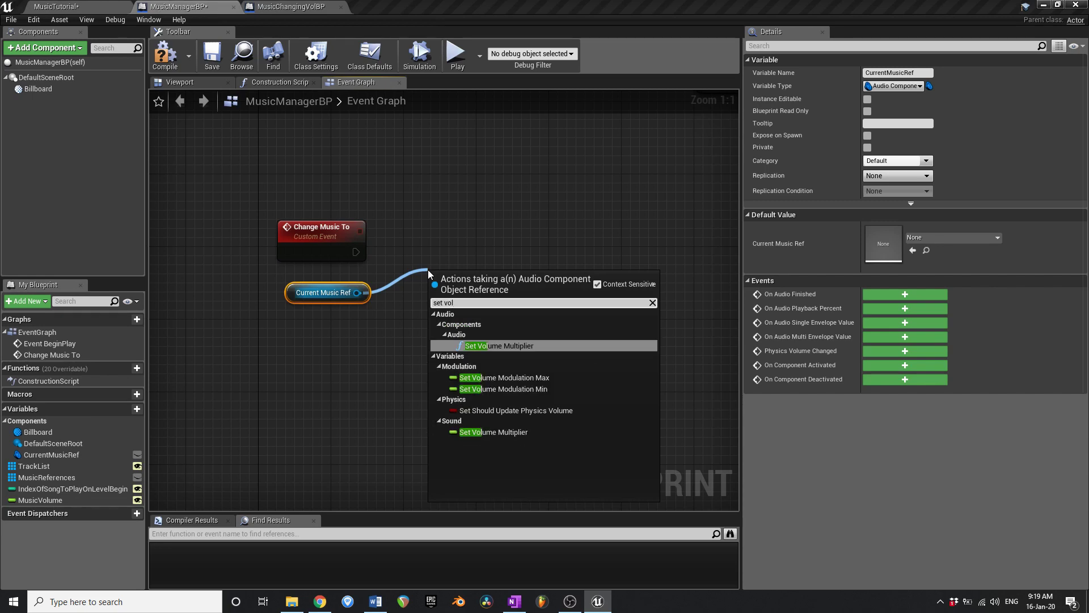
{"action": "key", "text": "Return"}
{"action": "left_click_drag", "start_coordinate": [501, 295], "coordinate": [355, 251]}
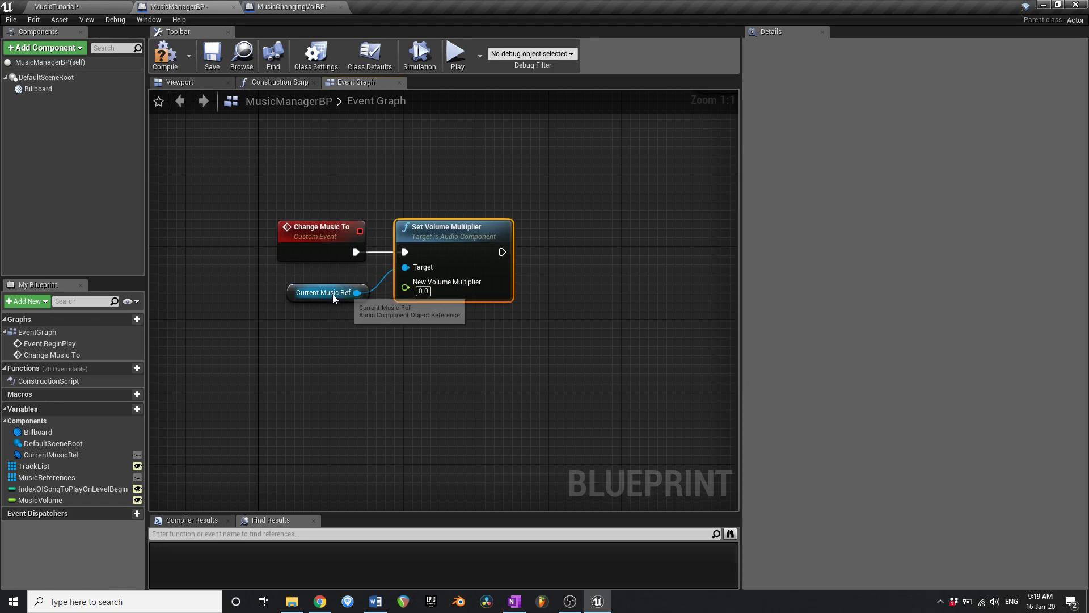
{"action": "right_click_drag", "start_coordinate": [419, 306], "coordinate": [373, 301]}
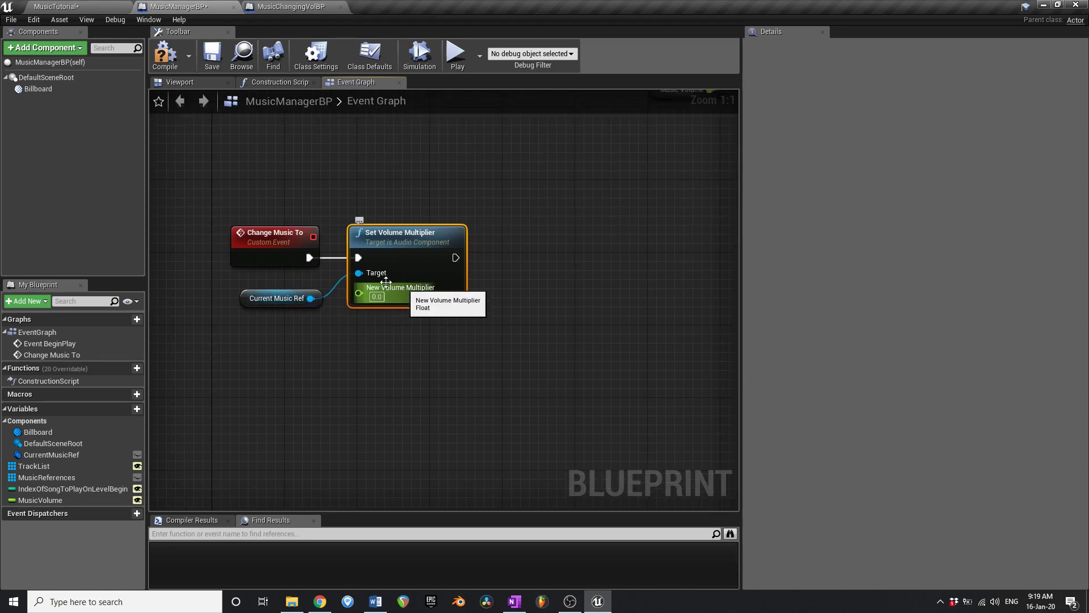
{"action": "right_click_drag", "start_coordinate": [260, 308], "coordinate": [244, 309]}
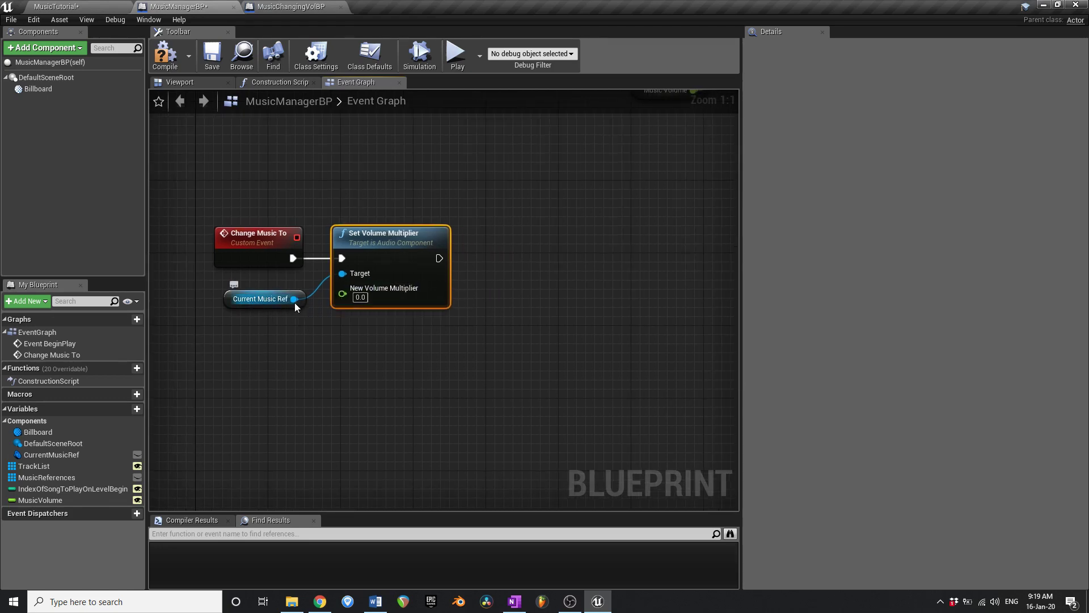
{"action": "left_click_drag", "start_coordinate": [64, 478], "coordinate": [388, 330]}
{"action": "key", "text": "Delete"}
Copy the Music References, Index Of Song to Play on Level Begin and GET nodes and place the copies below the Change Music To chain.
{"action": "scroll", "coordinate": [474, 300], "scroll_direction": "down", "scroll_amount": 5}
{"action": "right_click_drag", "start_coordinate": [513, 208], "coordinate": [399, 295]}
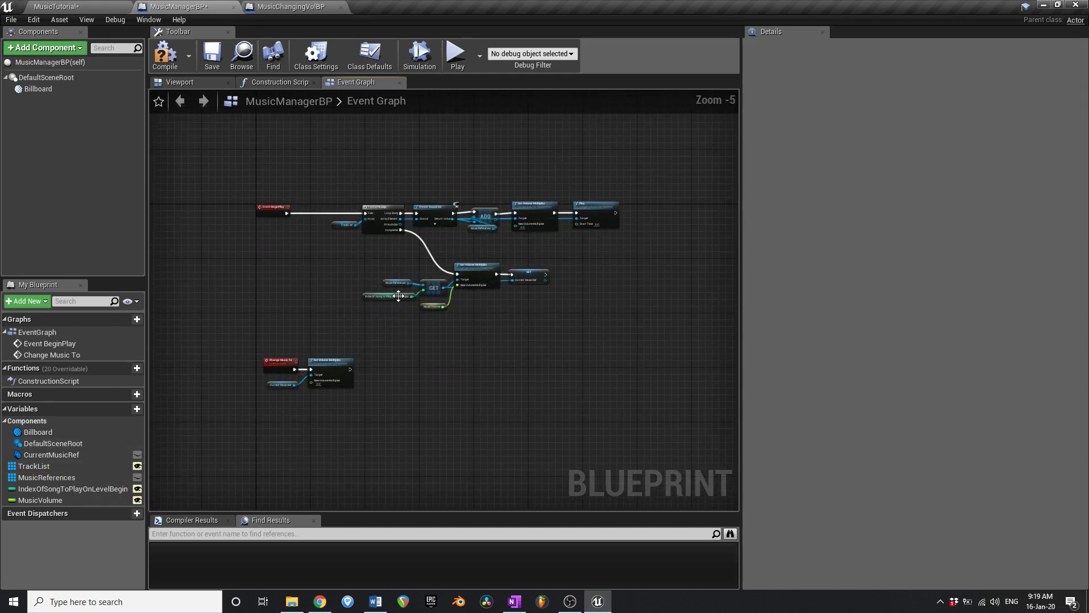
{"action": "scroll", "coordinate": [399, 294], "scroll_direction": "up", "scroll_amount": 5}
{"action": "left_click_drag", "start_coordinate": [347, 242], "coordinate": [474, 303]}
{"action": "right_click_drag", "start_coordinate": [284, 499], "coordinate": [423, 319]}
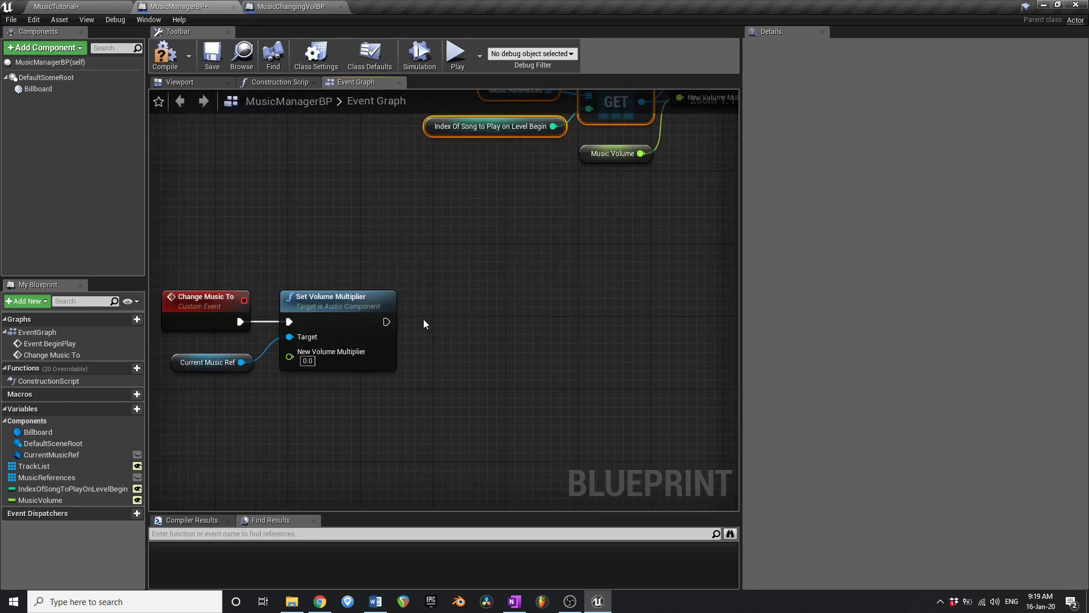
{"action": "key", "text": "ctrl+v"}
{"action": "left_click_drag", "start_coordinate": [420, 365], "coordinate": [402, 319]}
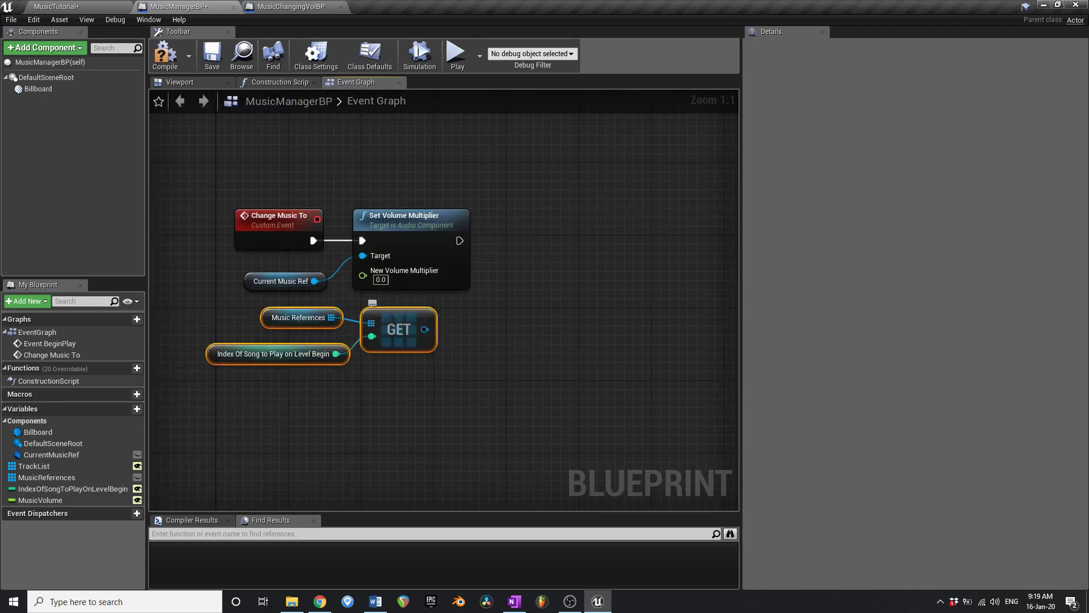
{"action": "right_click_drag", "start_coordinate": [406, 325], "coordinate": [428, 378]}
Delete the copied Index Of Song to Play on Level Begin node and feed the GET index from a new Change Music To input.
{"action": "left_click", "coordinate": [302, 408]}
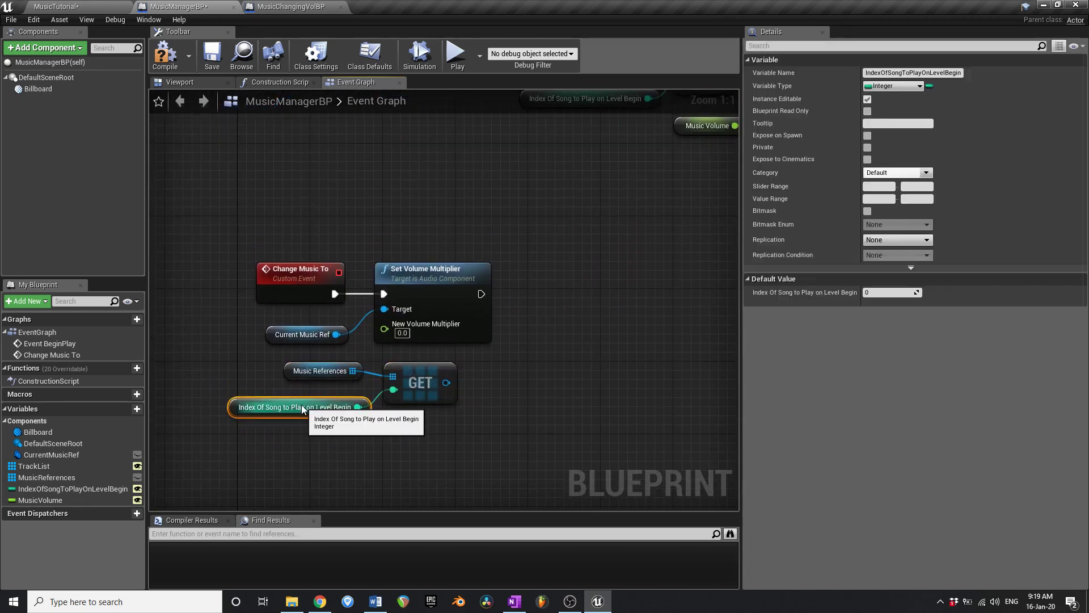
{"action": "key", "text": "Delete"}
{"action": "left_click_drag", "start_coordinate": [392, 390], "coordinate": [394, 394]}
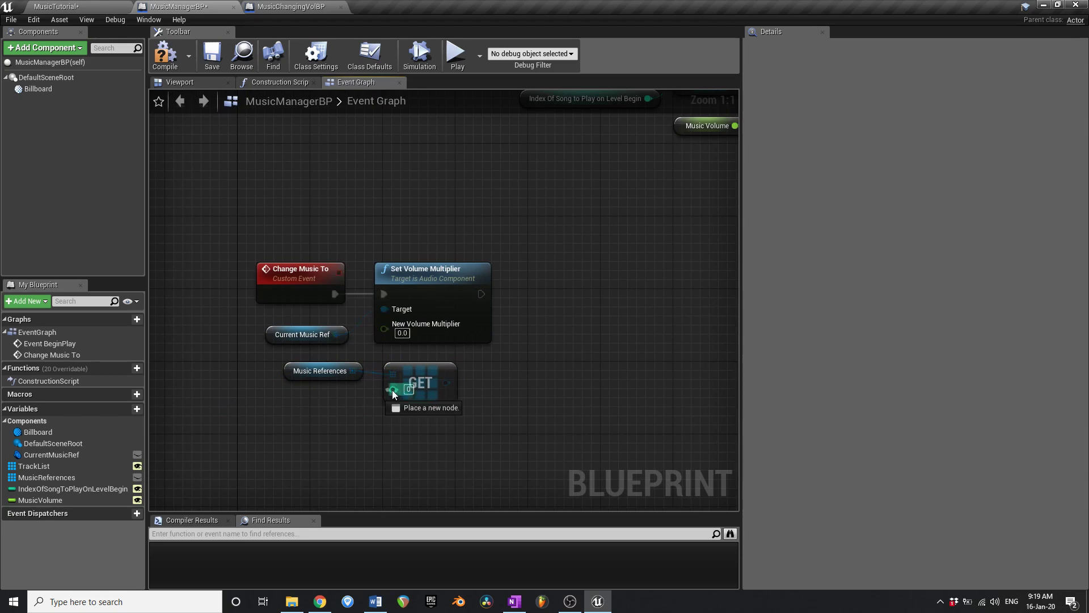
{"action": "left_click_drag", "start_coordinate": [295, 291], "coordinate": [296, 292]}
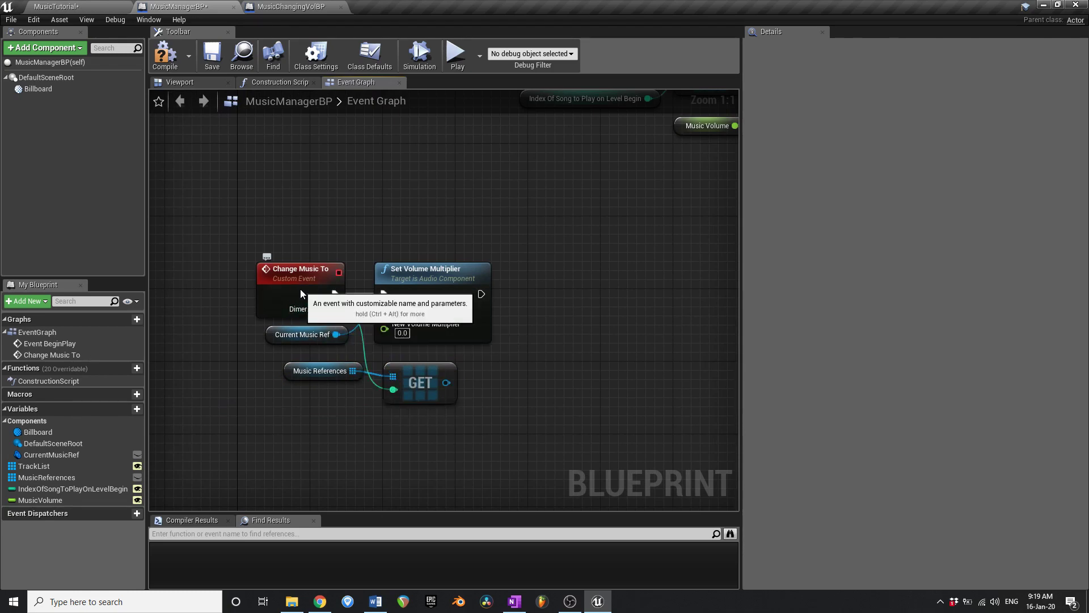
Rename the Change Music To event's integer input as IndexOfSongToPlay and adjust the Current Music Ref node's placement below the event.
{"action": "left_click", "coordinate": [300, 287]}
{"action": "left_click", "coordinate": [794, 163]}
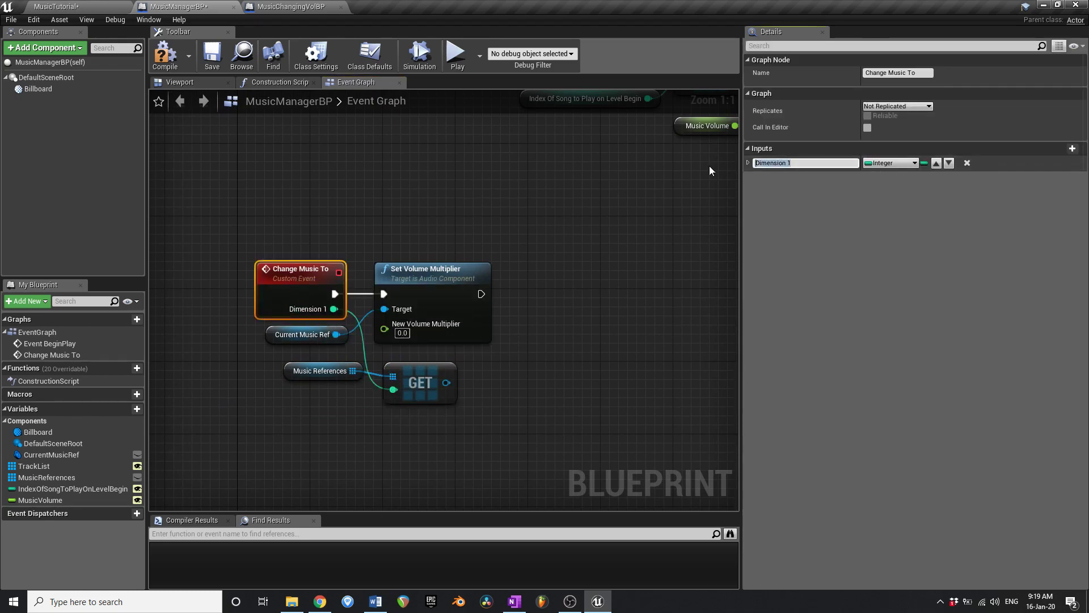
{"action": "type", "text": "IndexOfSongToPlay"}
{"action": "key", "text": "Return"}
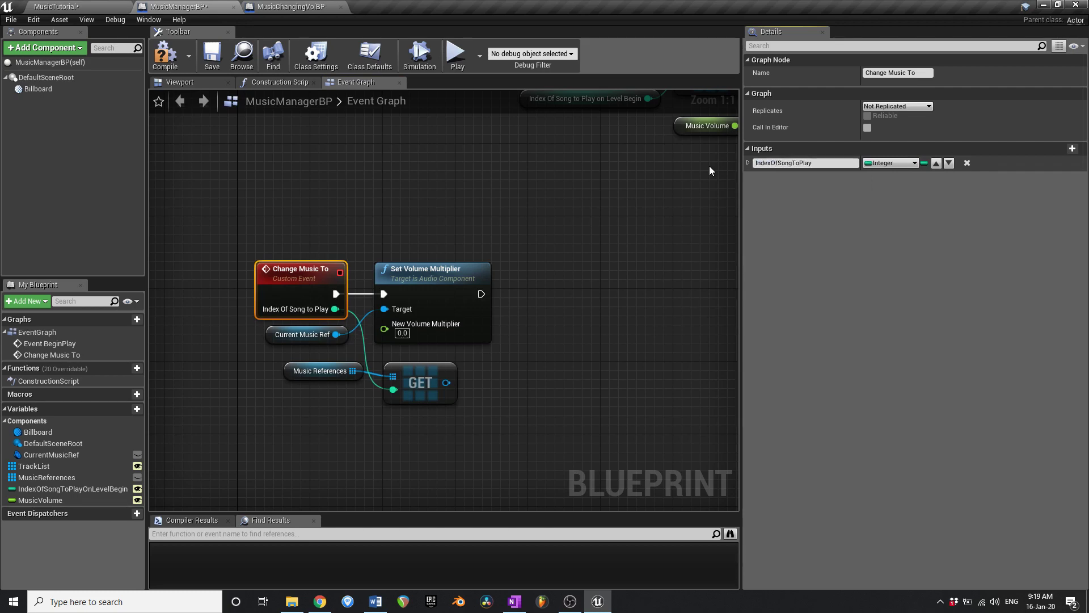
{"action": "right_click_drag", "start_coordinate": [245, 415], "coordinate": [260, 345]}
{"action": "left_click_drag", "start_coordinate": [300, 263], "coordinate": [310, 272]}
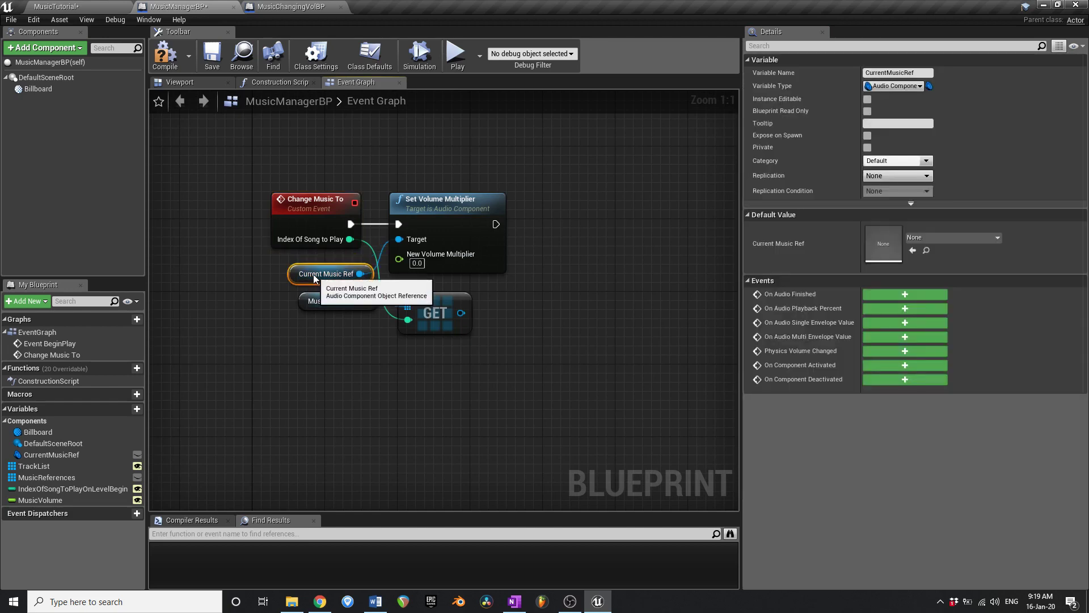
Chain a second Set Volume Multiplier after the first, with the GET output as target and Music Volume as multiplier, and compile MusicManagerBP.
{"action": "left_click", "coordinate": [270, 6]}
{"action": "left_click", "coordinate": [207, 6]}
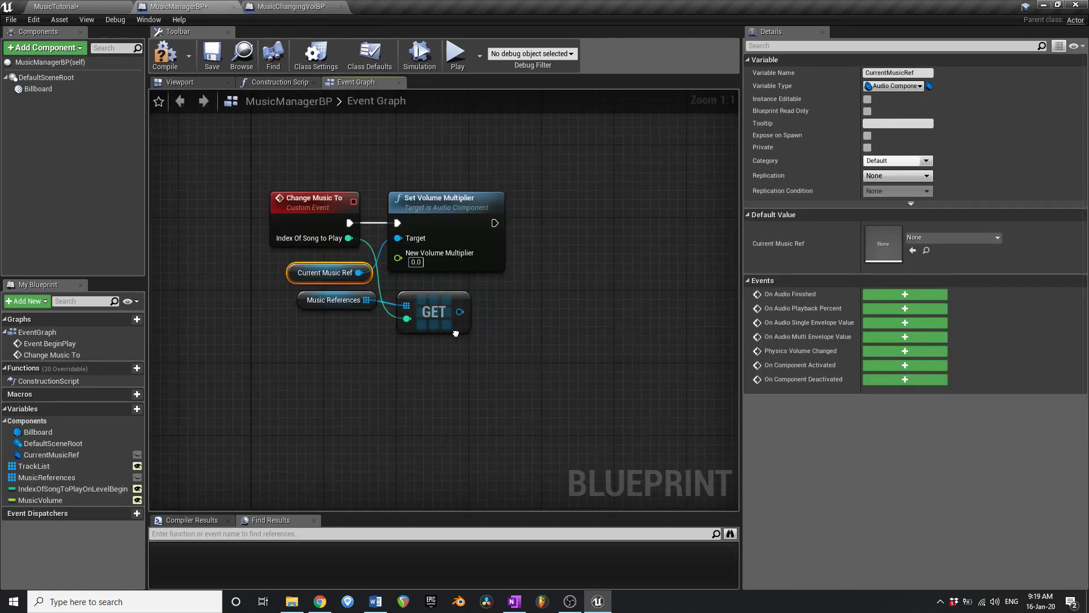
{"action": "right_click_drag", "start_coordinate": [459, 347], "coordinate": [378, 346]}
{"action": "left_click", "coordinate": [368, 202]}
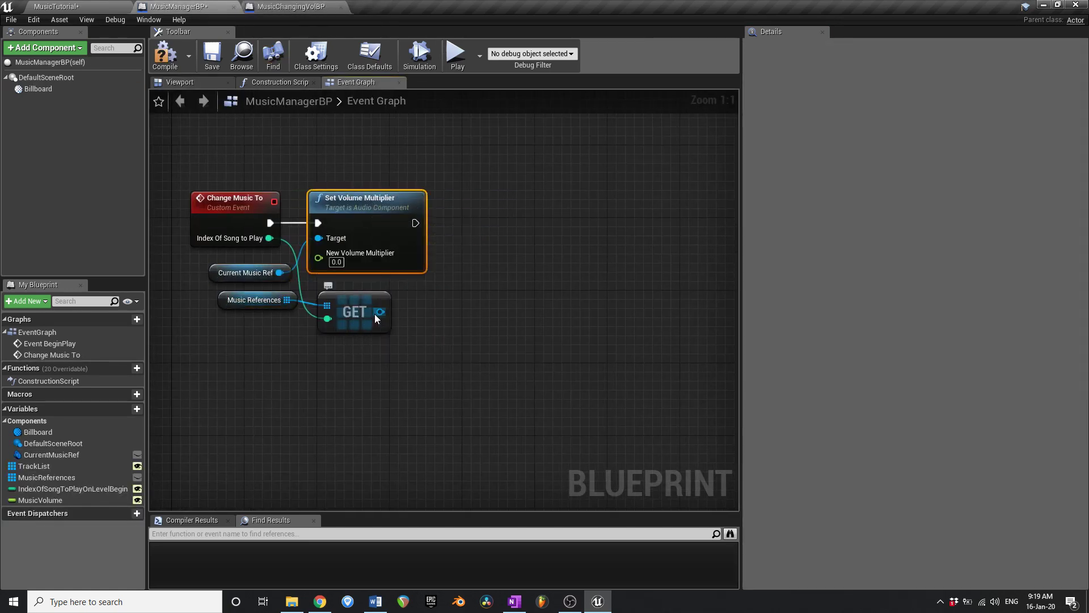
{"action": "left_click_drag", "start_coordinate": [380, 311], "coordinate": [502, 202]}
{"action": "type", "text": "set volume"}
{"action": "key", "text": "Return"}
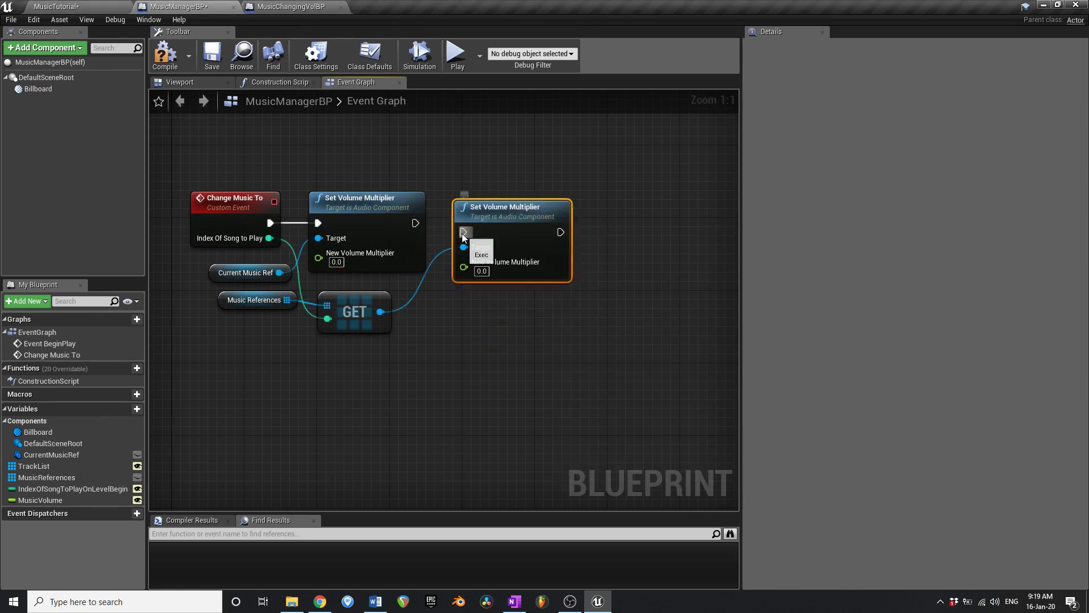
{"action": "left_click_drag", "start_coordinate": [416, 222], "coordinate": [463, 222]}
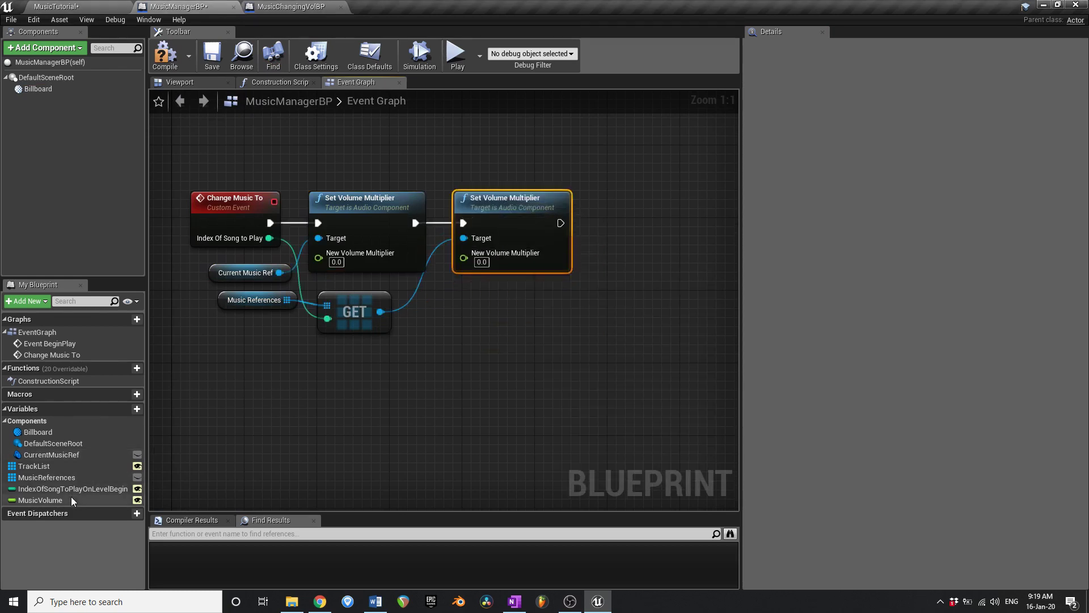
{"action": "left_click_drag", "start_coordinate": [40, 500], "coordinate": [478, 262], "text": "ctrl"}
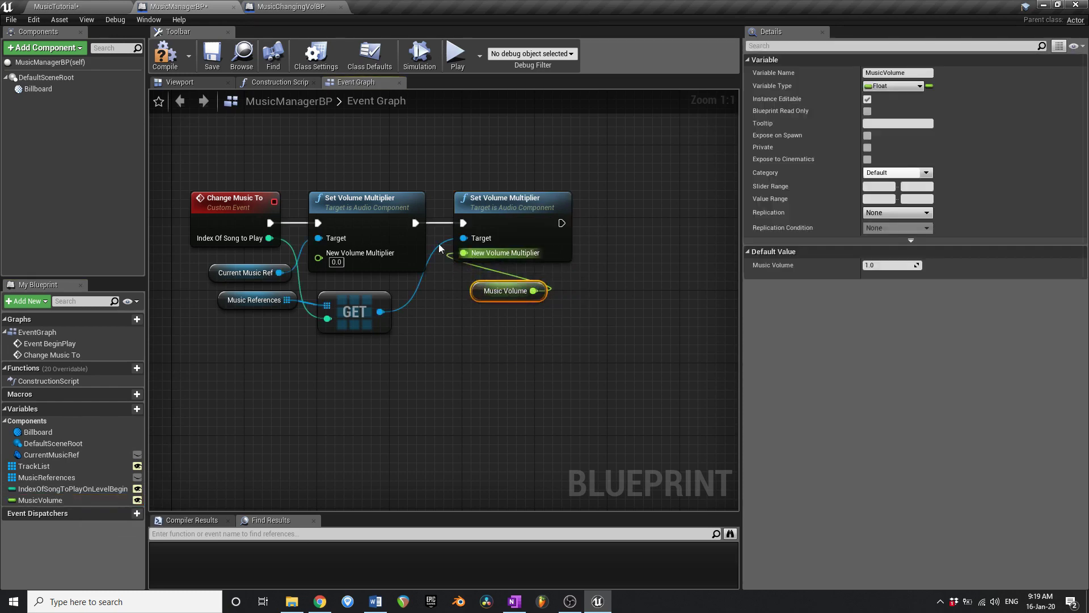
{"action": "left_click", "coordinate": [165, 55]}
Add a SET Current Music Ref node at the end of the Change Music To chain, fed from the GET output, and compile and save the blueprint.
{"action": "scroll", "coordinate": [451, 244], "scroll_direction": "down", "scroll_amount": 7}
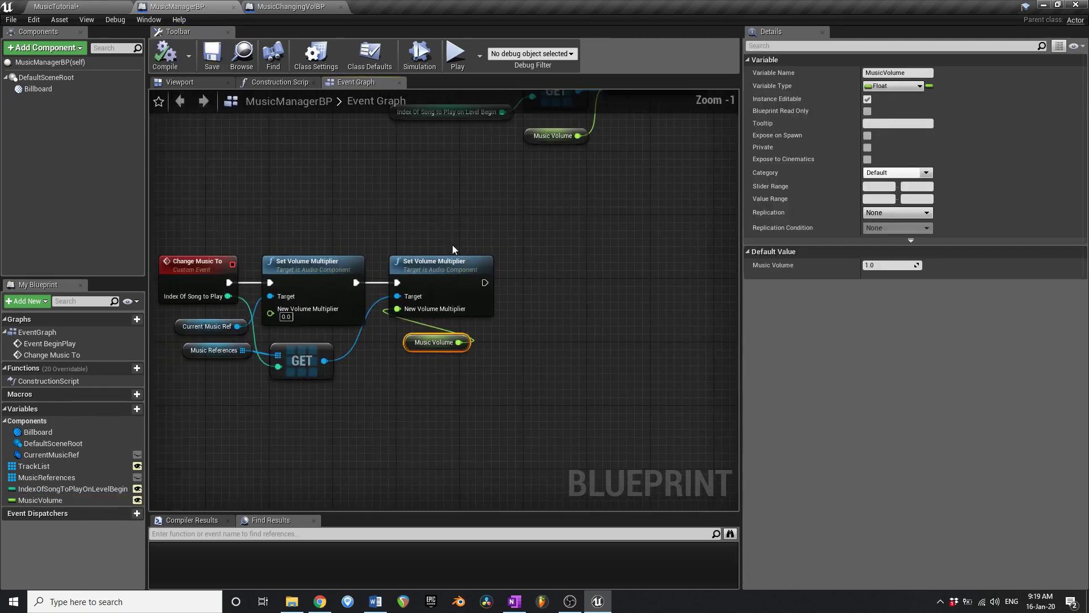
{"action": "right_click_drag", "start_coordinate": [501, 235], "coordinate": [413, 299]}
{"action": "scroll", "coordinate": [409, 299], "scroll_direction": "up", "scroll_amount": 4}
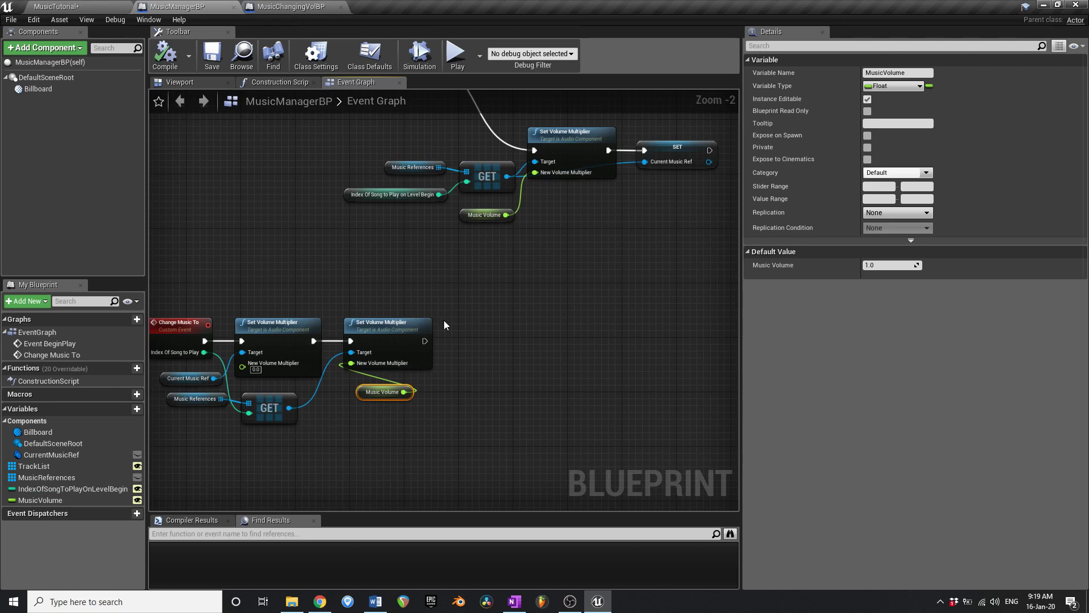
{"action": "right_click_drag", "start_coordinate": [331, 371], "coordinate": [362, 350]}
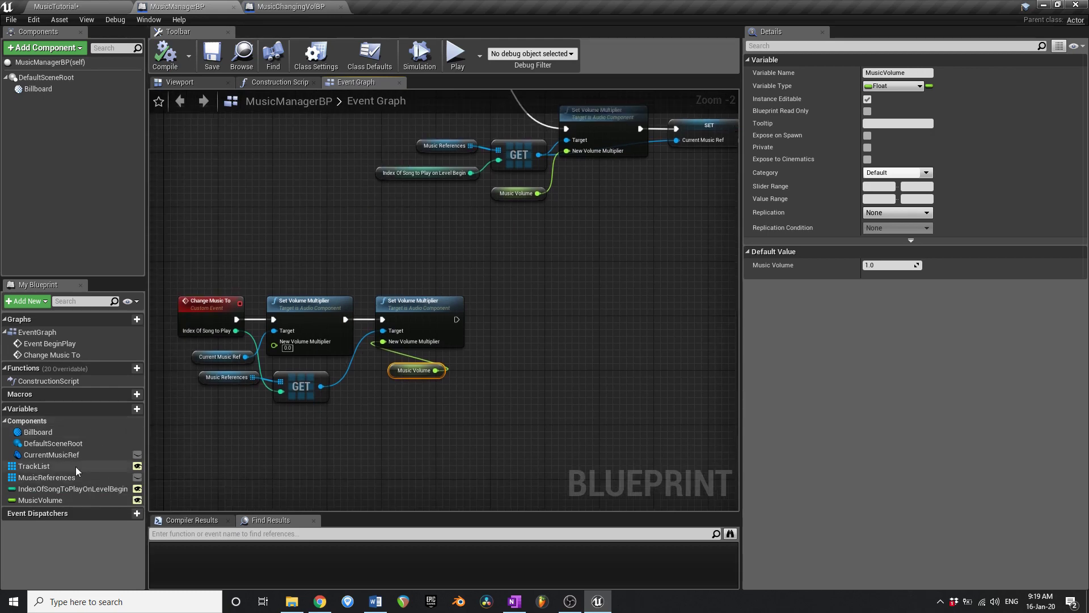
{"action": "left_click_drag", "start_coordinate": [60, 456], "coordinate": [512, 321], "text": "alt"}
{"action": "scroll", "coordinate": [464, 319], "scroll_direction": "up", "scroll_amount": 2}
{"action": "left_click", "coordinate": [465, 320]}
{"action": "right_click_drag", "start_coordinate": [512, 321], "coordinate": [570, 315]}
{"action": "left_click_drag", "start_coordinate": [568, 328], "coordinate": [329, 402]}
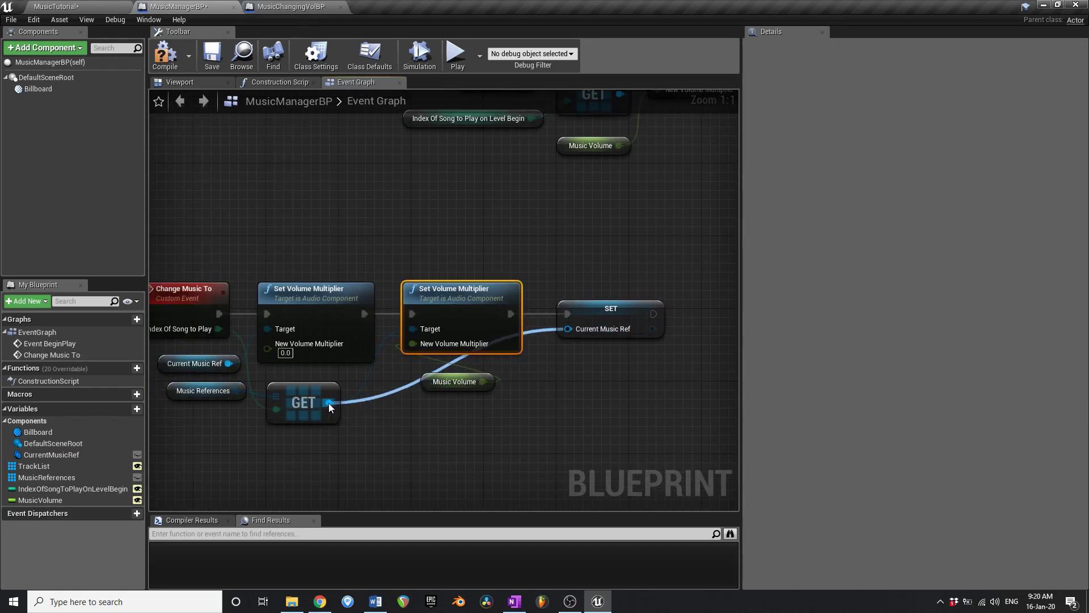
{"action": "left_click", "coordinate": [165, 55]}
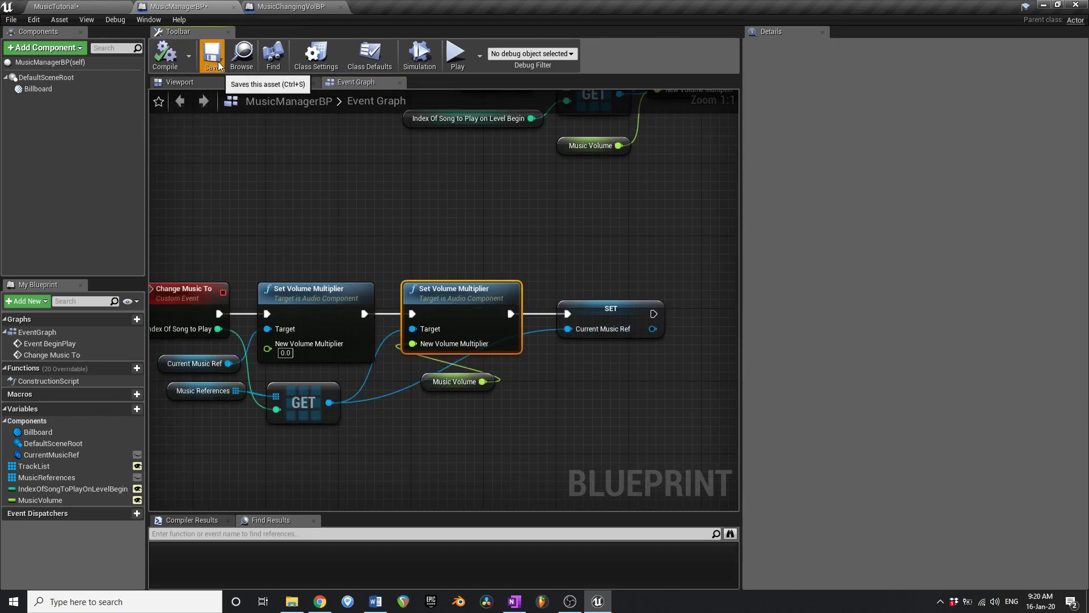
{"action": "left_click", "coordinate": [212, 54]}
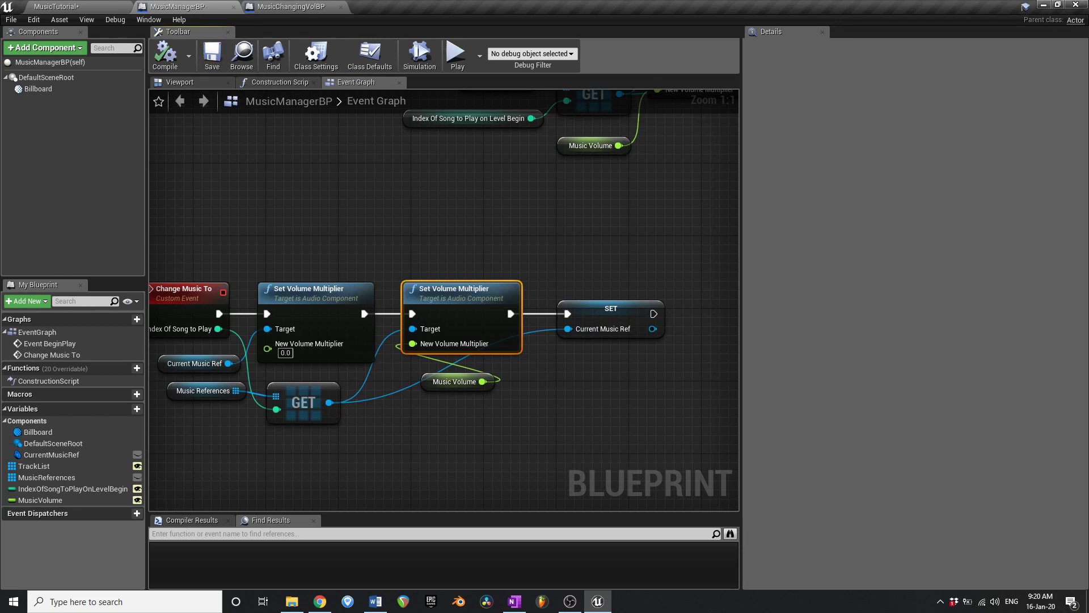
Delete all the default event nodes from the MusicChangingVolBP event graph.
{"action": "scroll", "coordinate": [519, 227], "scroll_direction": "down", "scroll_amount": 5}
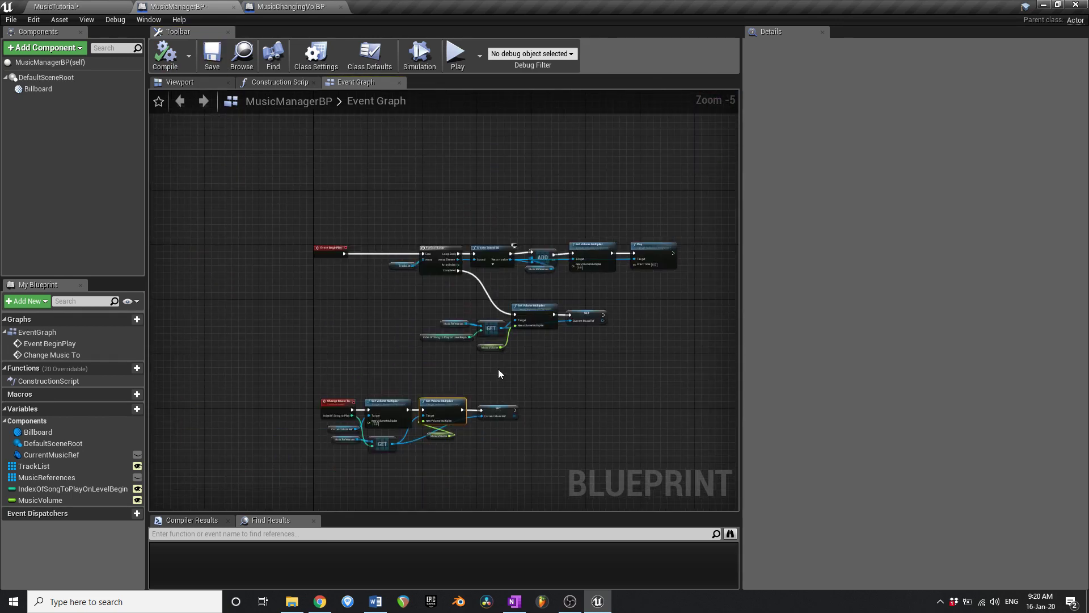
{"action": "left_click", "coordinate": [295, 7]}
{"action": "left_click", "coordinate": [356, 82]}
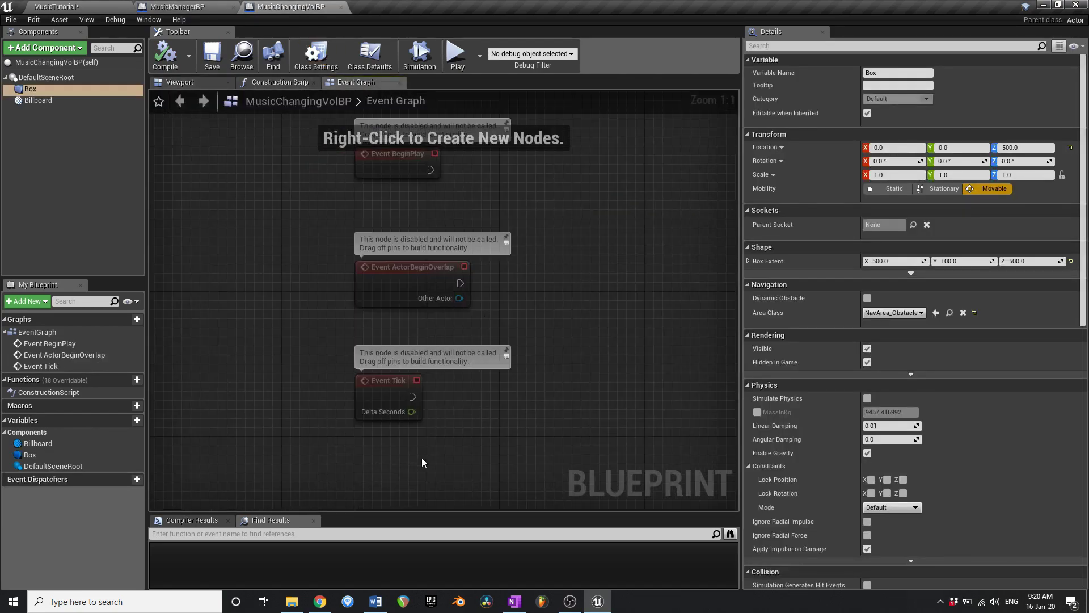
{"action": "left_click_drag", "start_coordinate": [421, 457], "coordinate": [338, 145]}
{"action": "key", "text": "Delete"}
Add an On Component Begin Overlap event for the Box component to the empty event graph.
{"action": "left_click", "coordinate": [55, 89]}
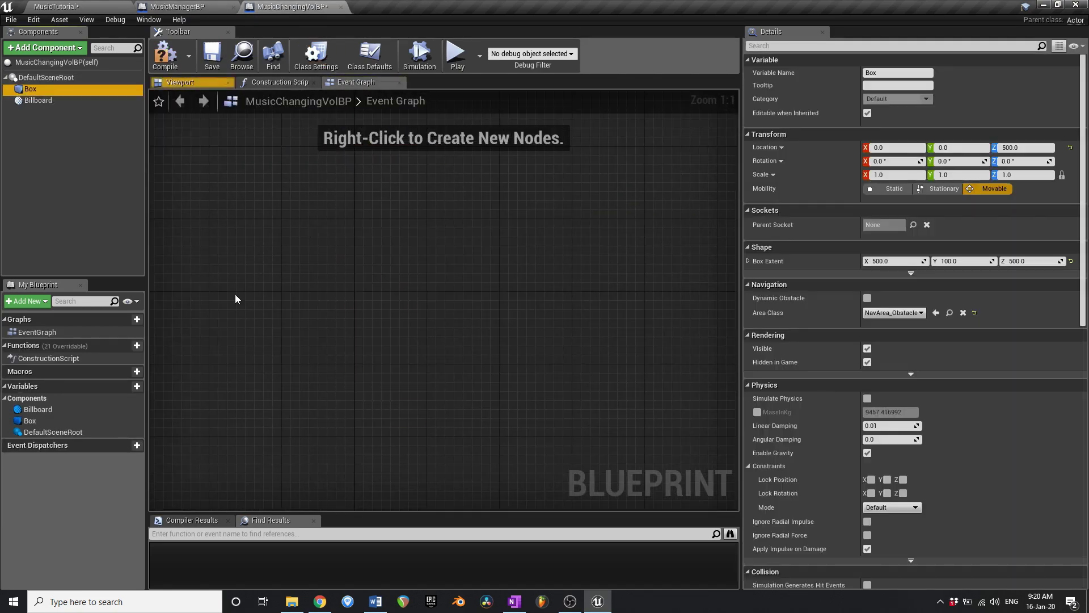
{"action": "right_click", "coordinate": [263, 316]}
{"action": "type", "text": "begin overlap"}
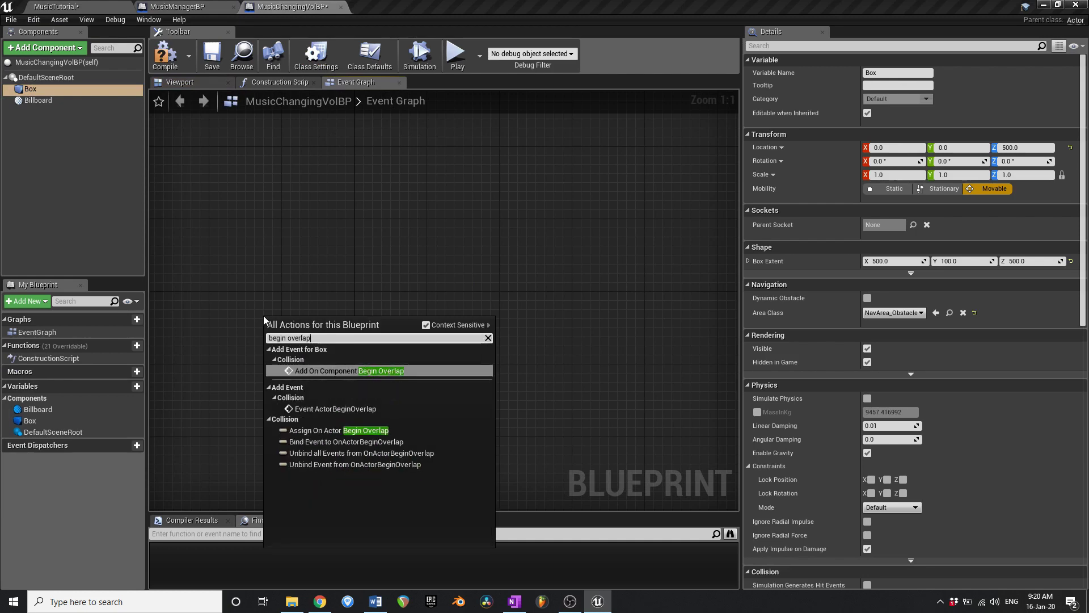
{"action": "key", "text": "Return"}
Compare the overlap event's Other Actor with Get Player Pawn through an Equal (Object) node.
{"action": "right_click_drag", "start_coordinate": [488, 422], "coordinate": [462, 339]}
{"action": "left_click_drag", "start_coordinate": [381, 292], "coordinate": [498, 312]}
{"action": "type", "text": "i"}
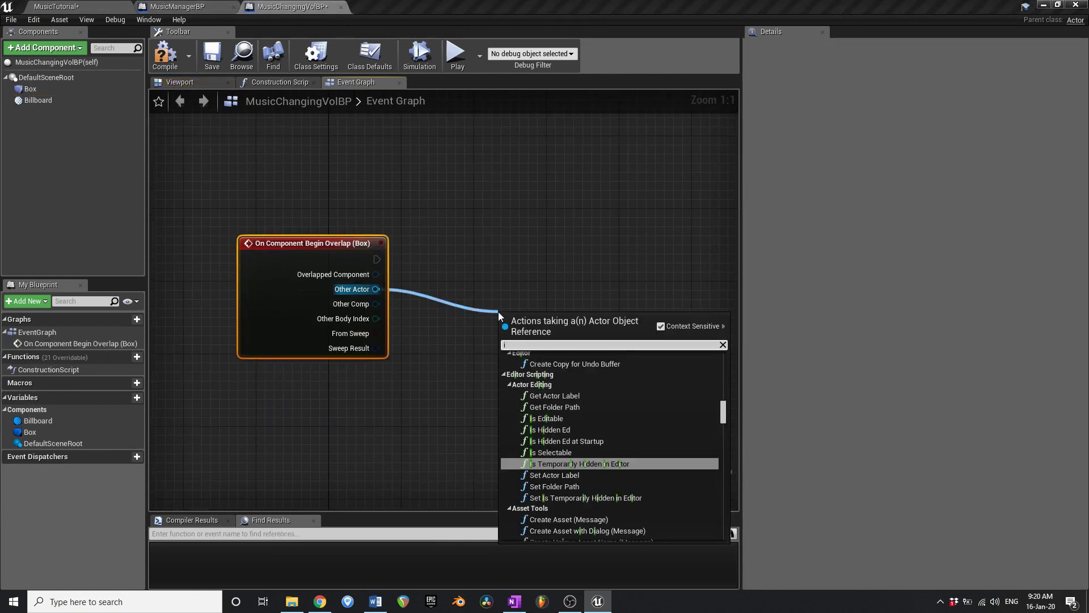
{"action": "key", "text": "BackSpace"}
{"action": "type", "text": "equal ob"}
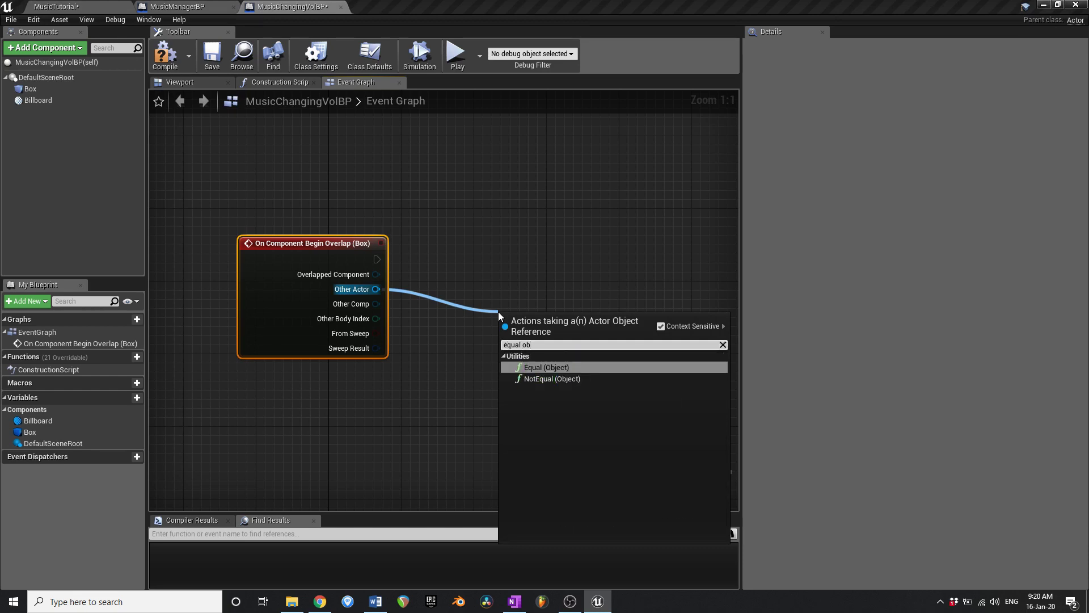
{"action": "key", "text": "Return"}
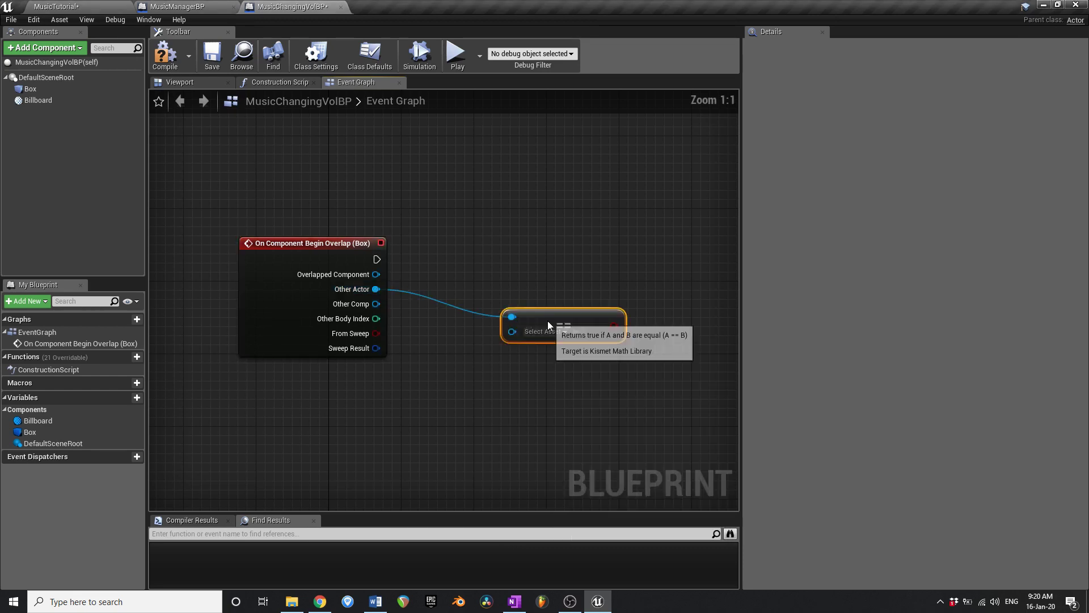
{"action": "left_click_drag", "start_coordinate": [547, 322], "coordinate": [421, 333]}
{"action": "type", "text": "player pawn"}
{"action": "key", "text": "Return"}
Add a Branch executed by the overlap event, with the equality result as its condition.
{"action": "left_click_drag", "start_coordinate": [494, 314], "coordinate": [362, 260]}
{"action": "type", "text": "branch"}
{"action": "key", "text": "Return"}
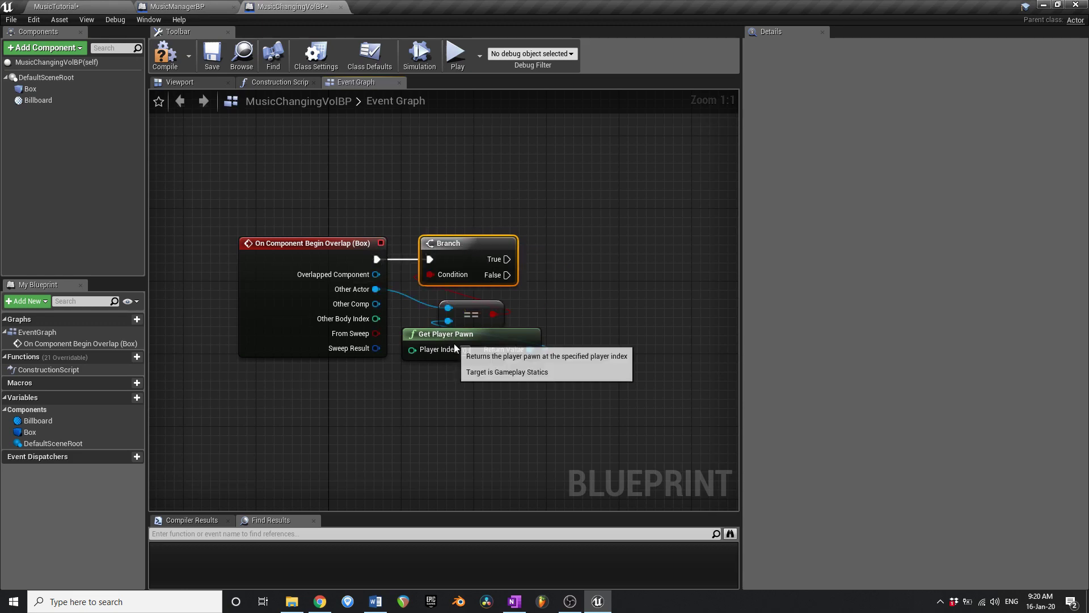
Move the Get Player Pawn node lower beneath the equality node, save everything and compile MusicChangingVolBP.
{"action": "left_click_drag", "start_coordinate": [446, 343], "coordinate": [455, 353]}
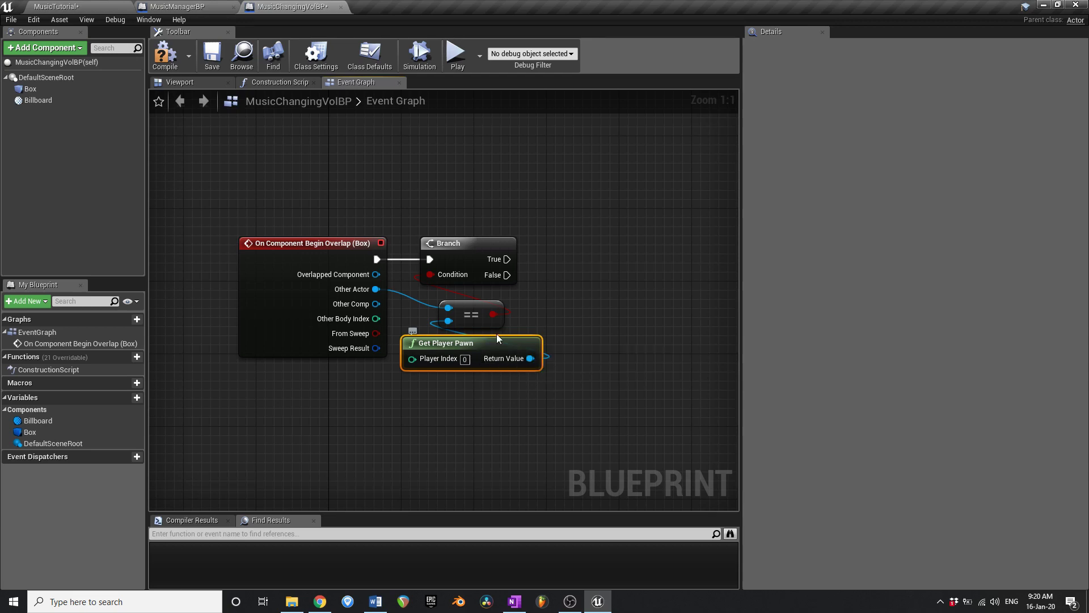
{"action": "left_click_drag", "start_coordinate": [507, 337], "coordinate": [508, 354]}
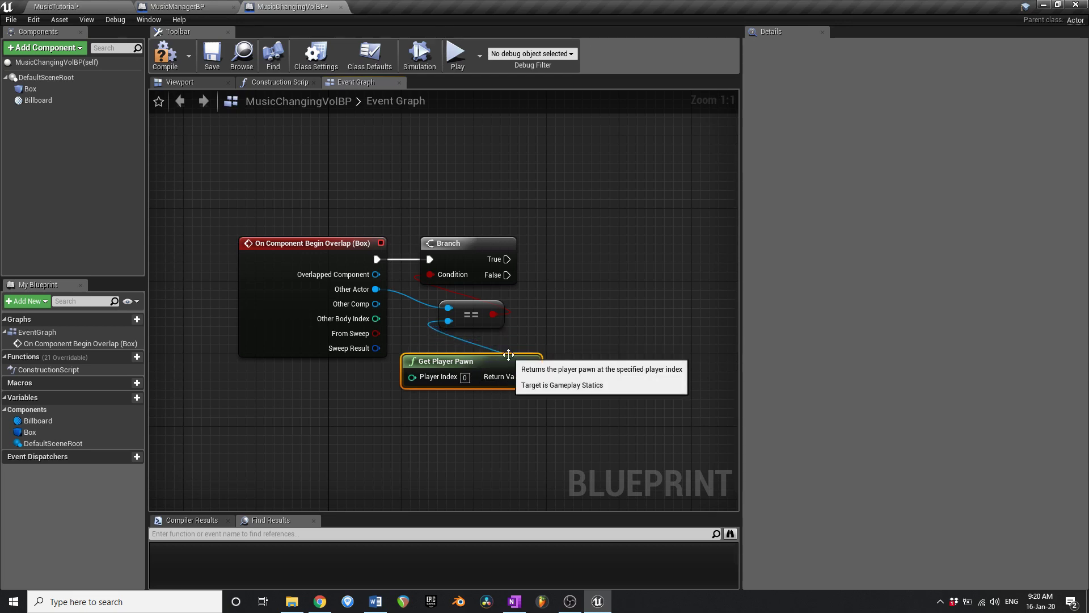
{"action": "key", "text": "ctrl+shift+s"}
{"action": "left_click", "coordinate": [164, 62]}
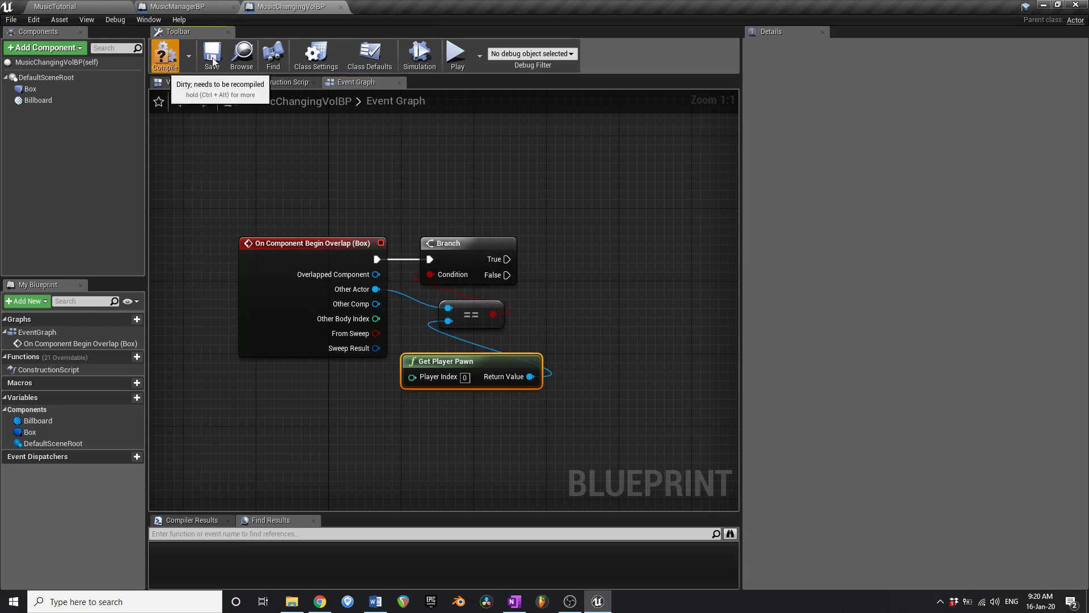
Review the Change Music To event chain in MusicManagerBP and return to the MusicChangingVolBP graph.
{"action": "right_click_drag", "start_coordinate": [575, 301], "coordinate": [544, 299]}
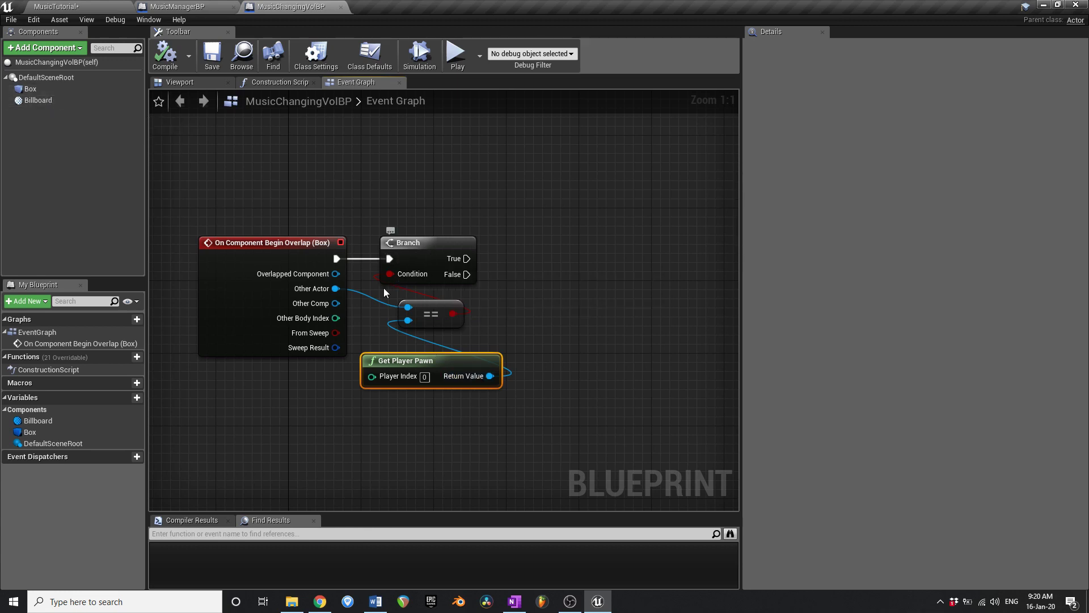
{"action": "right_click_drag", "start_coordinate": [545, 287], "coordinate": [545, 317]}
{"action": "left_click", "coordinate": [182, 6]}
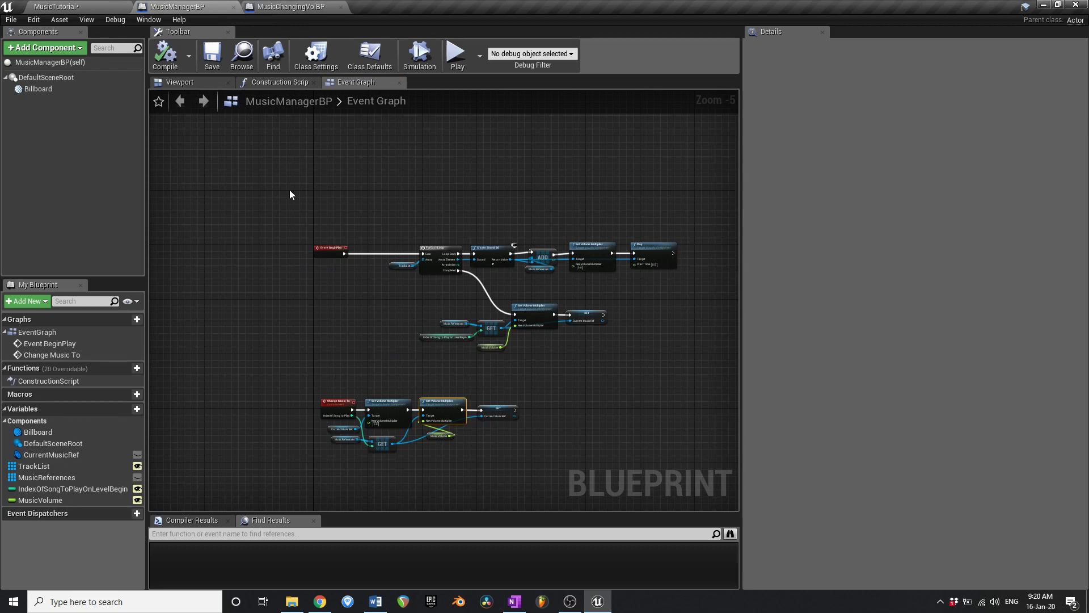
{"action": "right_click_drag", "start_coordinate": [475, 393], "coordinate": [428, 363]}
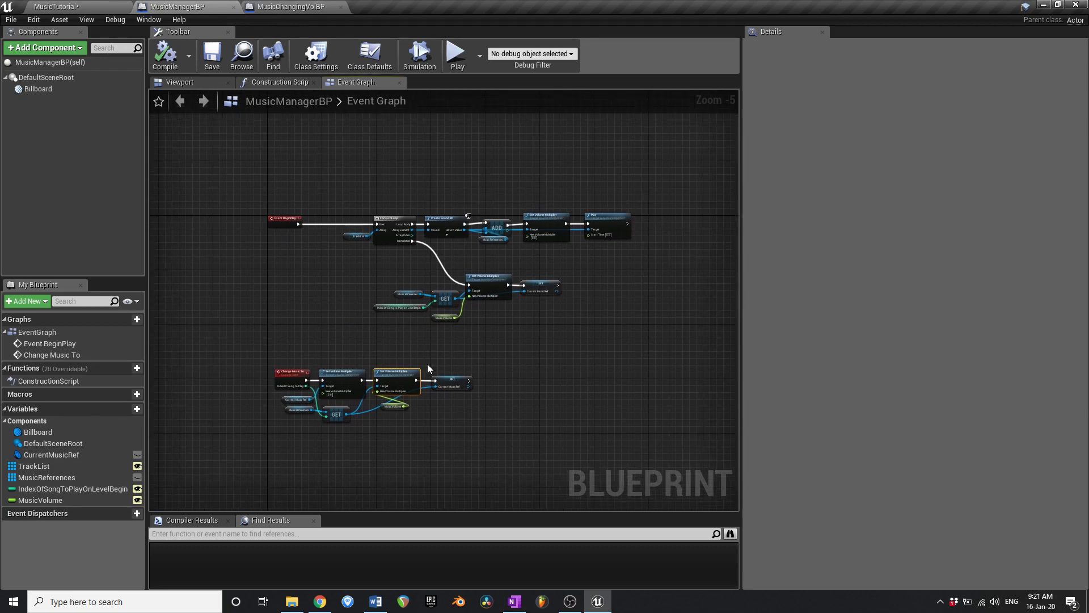
{"action": "scroll", "coordinate": [305, 386], "scroll_direction": "up", "scroll_amount": 4}
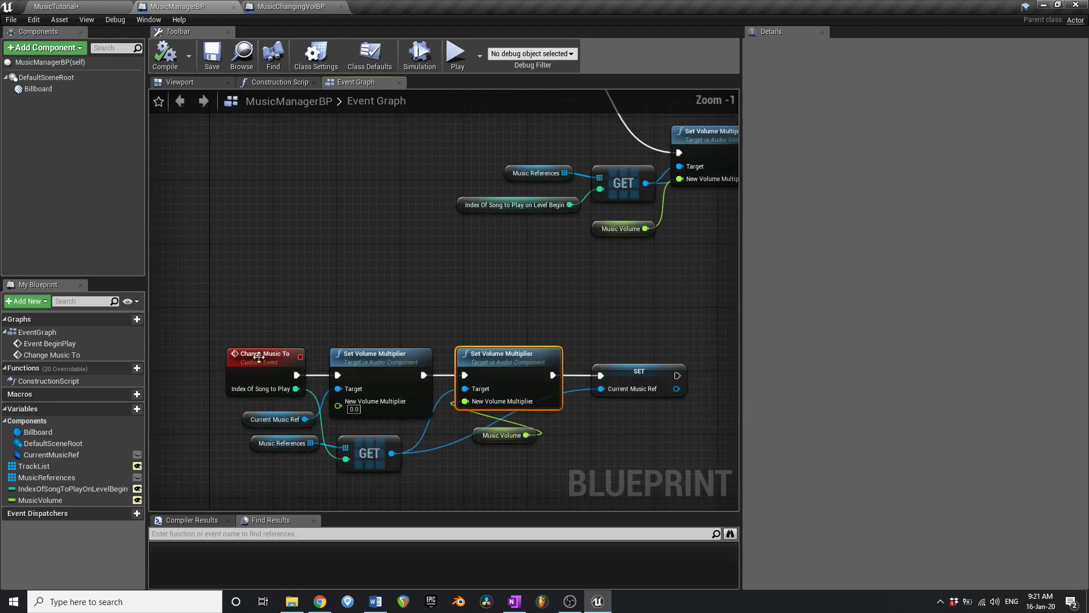
{"action": "left_click", "coordinate": [285, 6]}
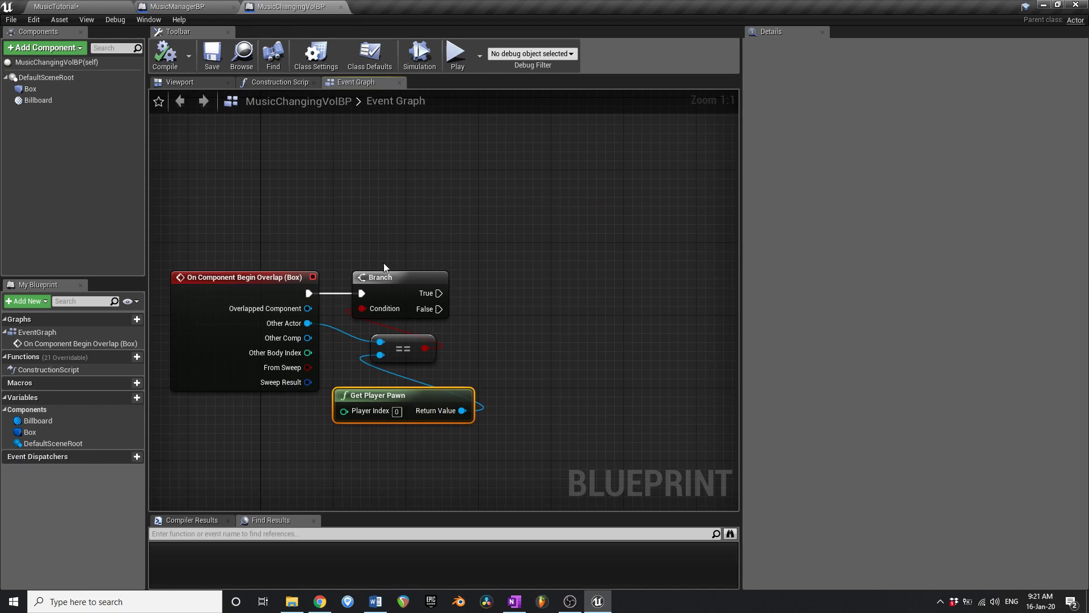
Add an Event BeginPlay node above the On Component Begin Overlap event.
{"action": "scroll", "coordinate": [453, 284], "scroll_direction": "down", "scroll_amount": 2}
{"action": "right_click", "coordinate": [321, 208]}
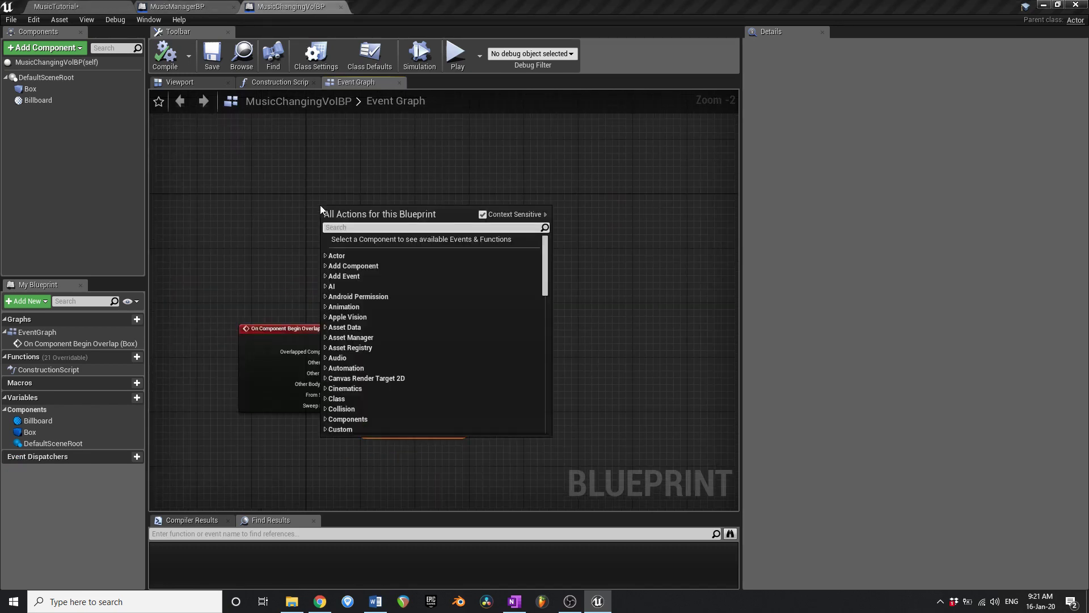
{"action": "type", "text": "begin play"}
{"action": "key", "text": "Return"}
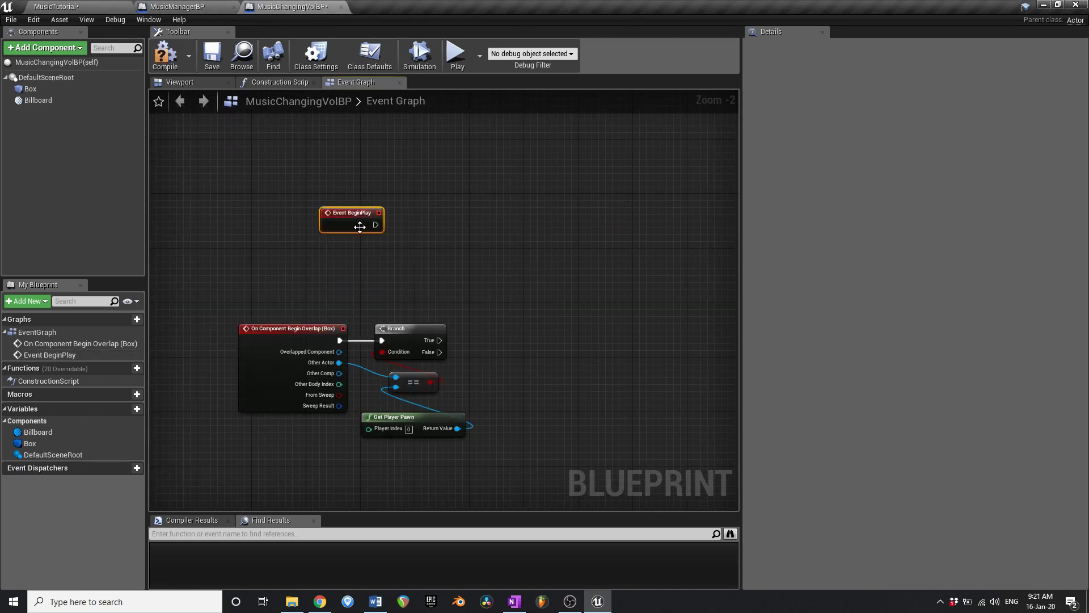
{"action": "left_click_drag", "start_coordinate": [320, 210], "coordinate": [280, 169]}
Add a Get All Actors Of Class node executed by Event BeginPlay, with Music Manager BP as its actor class.
{"action": "scroll", "coordinate": [309, 192], "scroll_direction": "up", "scroll_amount": 2}
{"action": "left_click_drag", "start_coordinate": [346, 181], "coordinate": [404, 179]}
{"action": "type", "text": "get ac"}
{"action": "key", "text": "BackSpace"}
{"action": "type", "text": "ll actors of cl"}
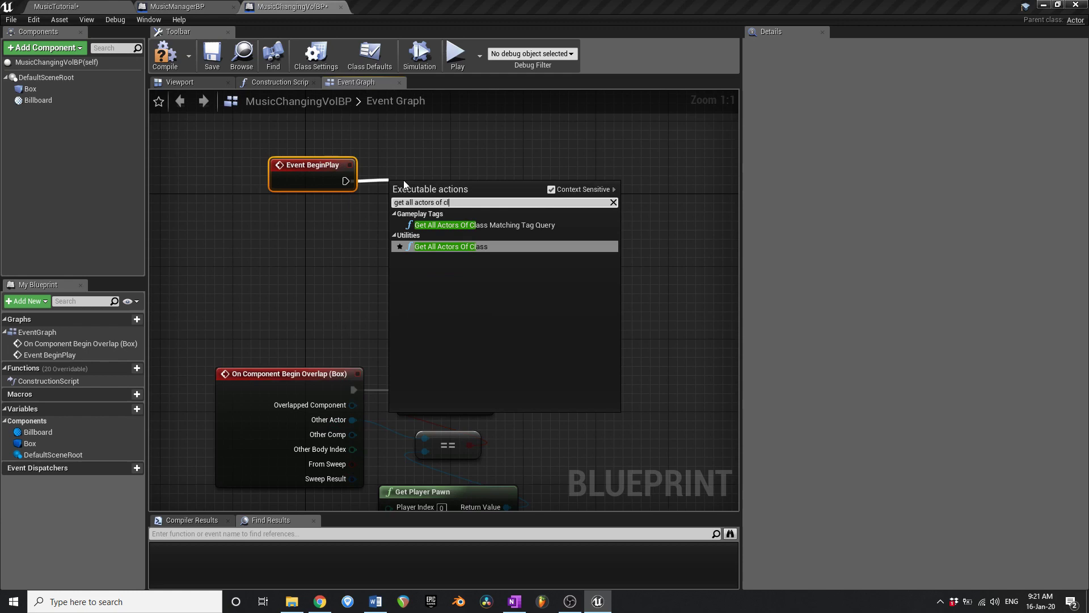
{"action": "key", "text": "Return"}
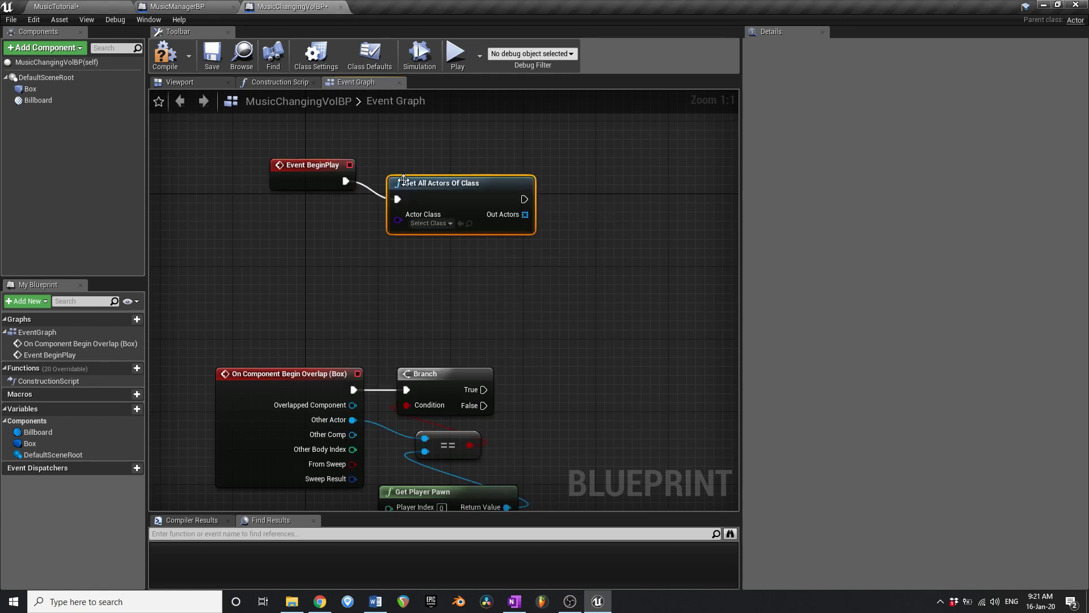
{"action": "left_click", "coordinate": [422, 208]}
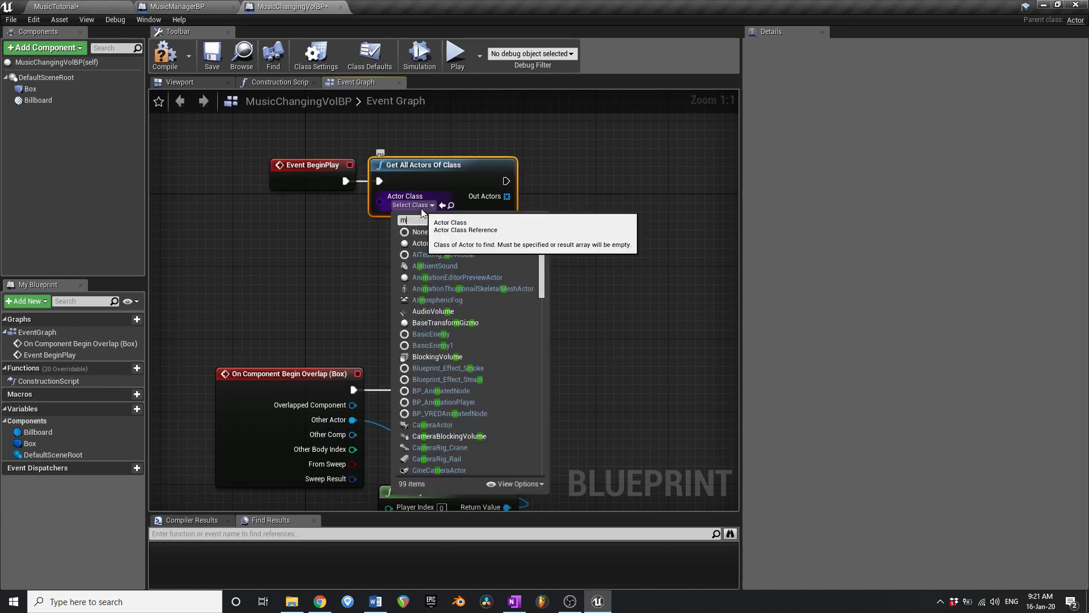
{"action": "type", "text": "music man"}
{"action": "left_click", "coordinate": [426, 246]}
Add an array Get node at index 0 fed by the Out Actors output of Get All Actors Of Class.
{"action": "right_click_drag", "start_coordinate": [554, 225], "coordinate": [439, 299]}
{"action": "left_click_drag", "start_coordinate": [403, 272], "coordinate": [447, 298]}
{"action": "type", "text": "get"}
{"action": "left_click", "coordinate": [498, 416]}
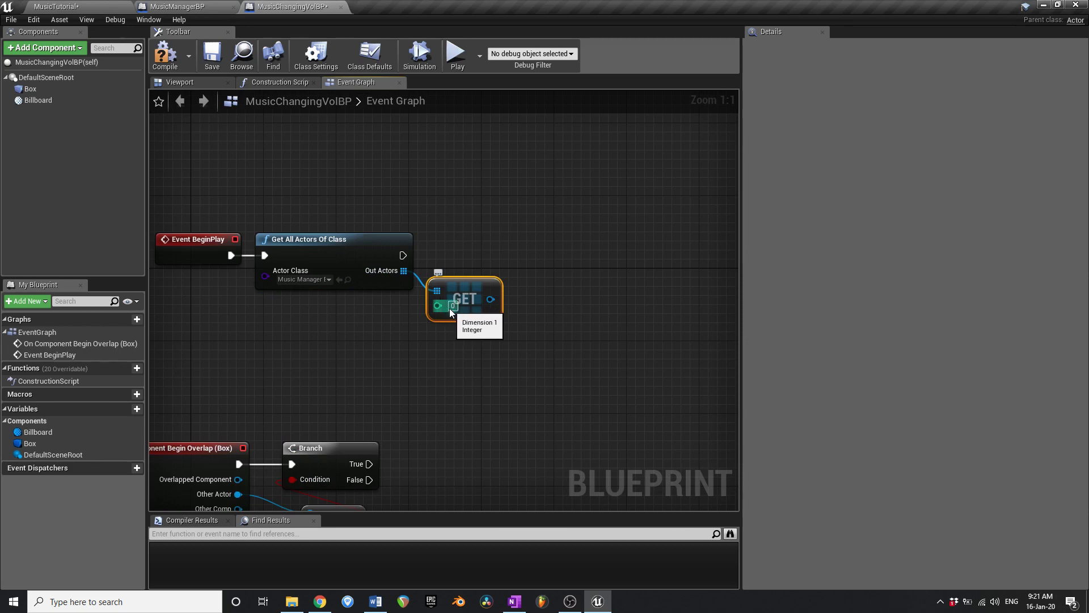
{"action": "left_click", "coordinate": [57, 6]}
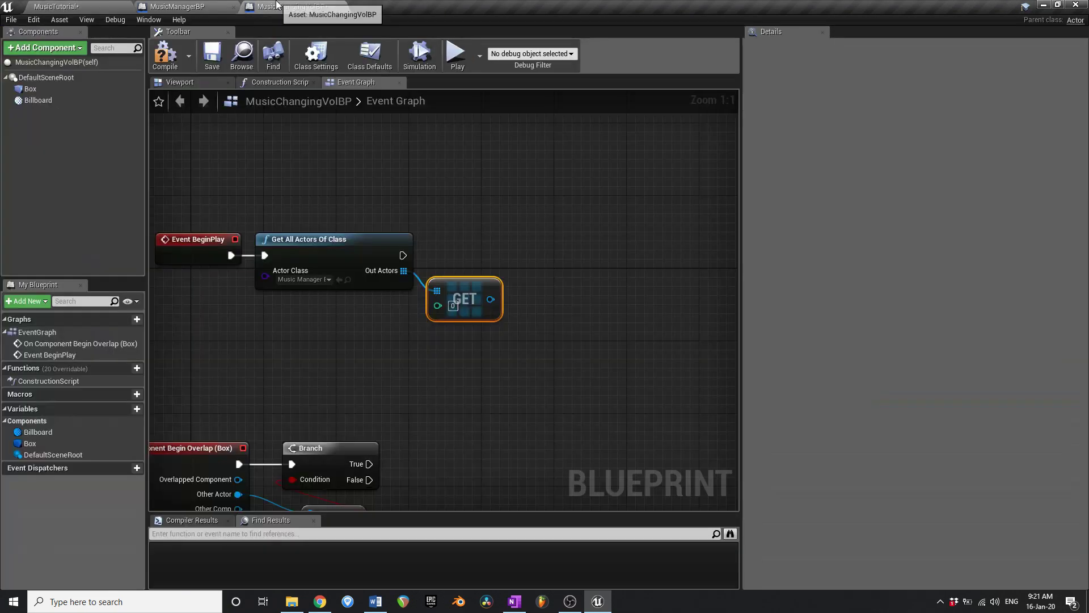
{"action": "left_click", "coordinate": [272, 6]}
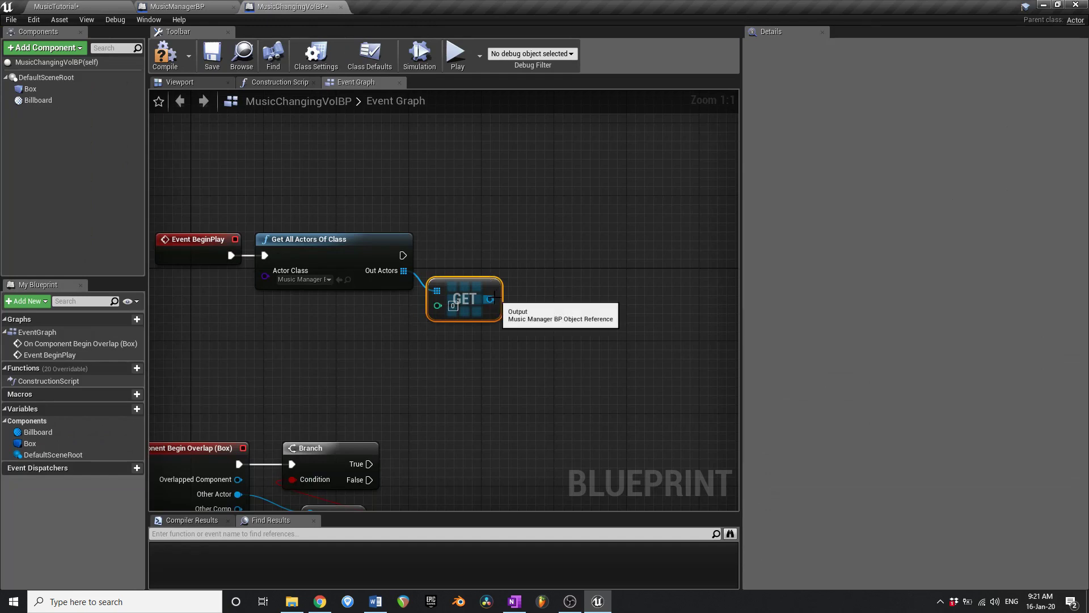
Promote the Get node's output to a variable named MusicManagerRef and execute its Set node after Get All Actors Of Class.
{"action": "left_click_drag", "start_coordinate": [495, 297], "coordinate": [583, 325]}
{"action": "left_click", "coordinate": [583, 325]}
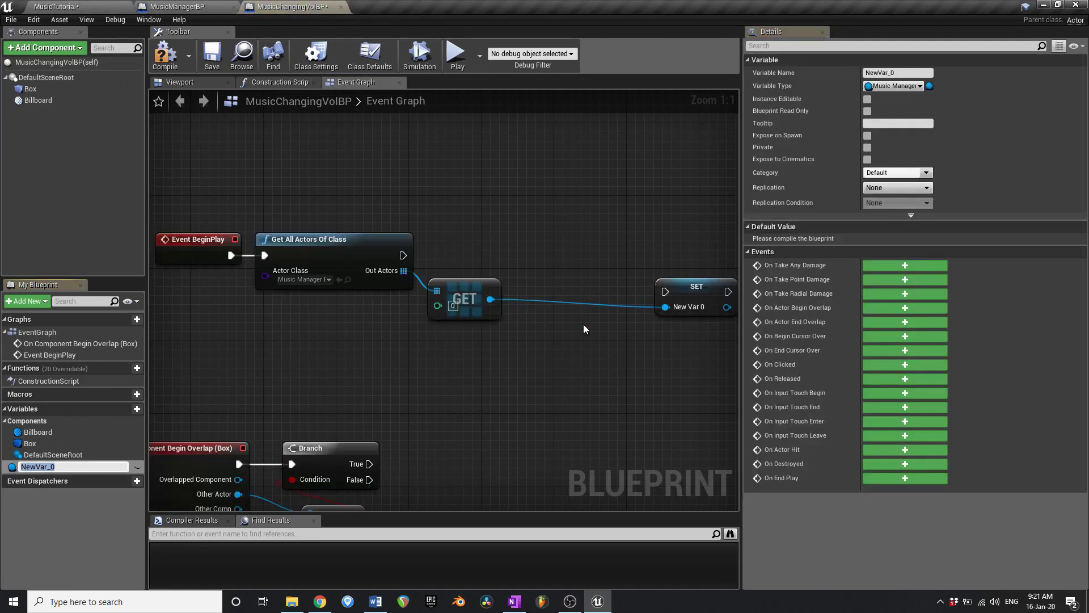
{"action": "type", "text": "MusicManagerRef"}
{"action": "key", "text": "Return"}
{"action": "left_click_drag", "start_coordinate": [692, 286], "coordinate": [580, 250]}
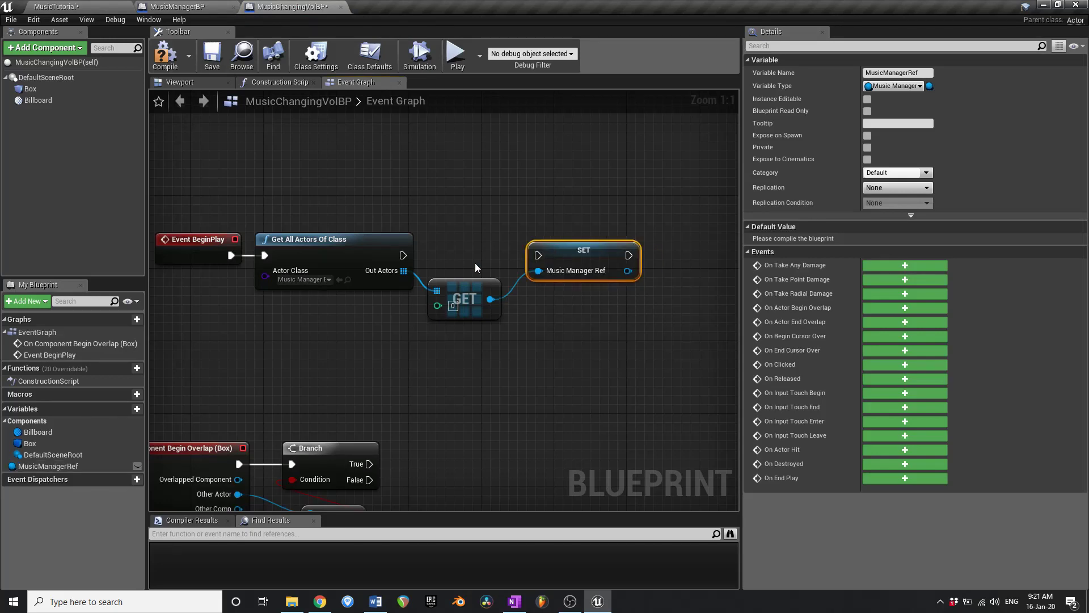
{"action": "left_click_drag", "start_coordinate": [403, 255], "coordinate": [564, 249]}
Add a MusicManagerRef getter and call Change Music To on it from the Branch's True output.
{"action": "scroll", "coordinate": [485, 341], "scroll_direction": "down", "scroll_amount": 3}
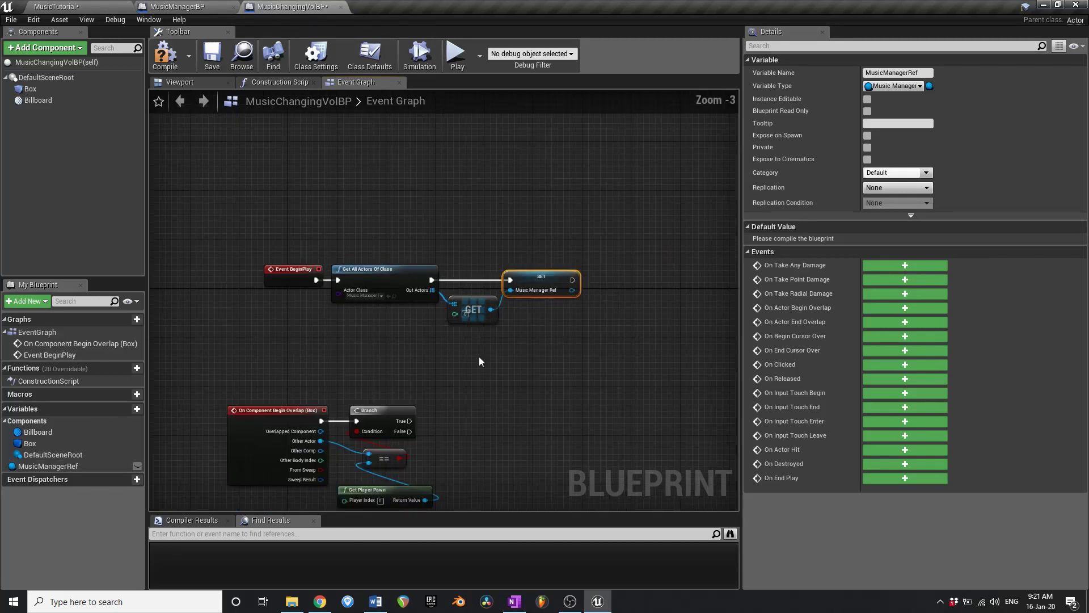
{"action": "scroll", "coordinate": [479, 361], "scroll_direction": "up", "scroll_amount": 3}
{"action": "left_click_drag", "start_coordinate": [51, 466], "coordinate": [572, 302]}
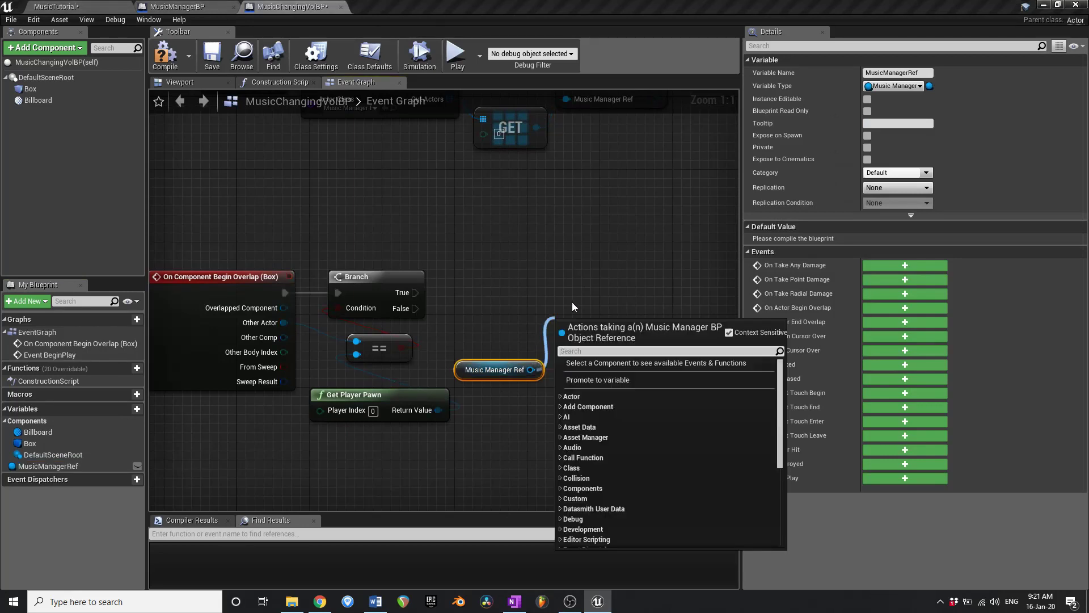
{"action": "type", "text": "change music"}
{"action": "key", "text": "Return"}
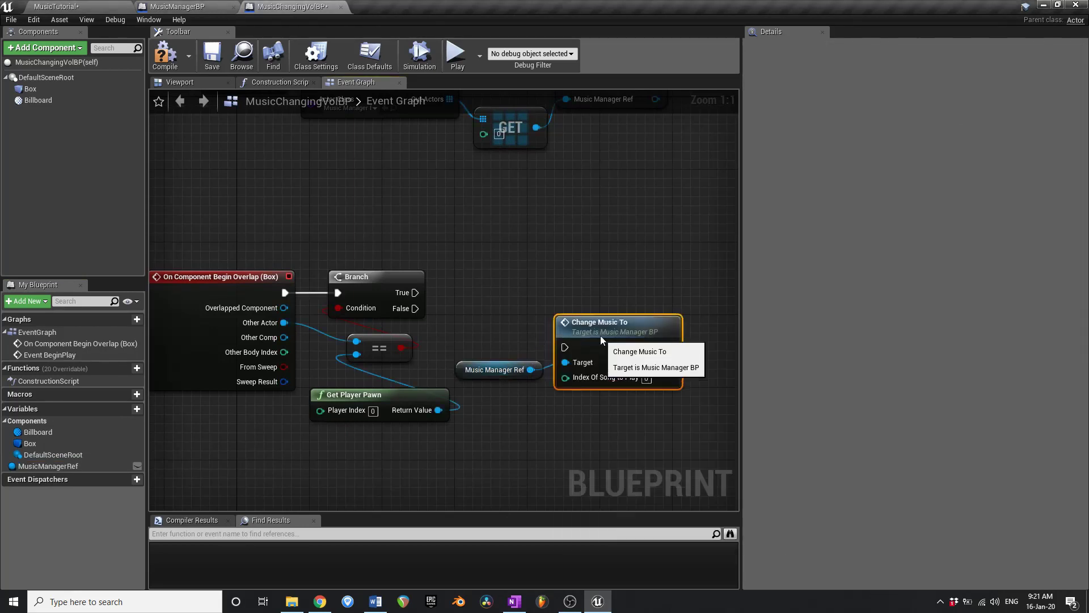
{"action": "left_click_drag", "start_coordinate": [600, 339], "coordinate": [537, 285]}
{"action": "left_click_drag", "start_coordinate": [415, 292], "coordinate": [586, 385]}
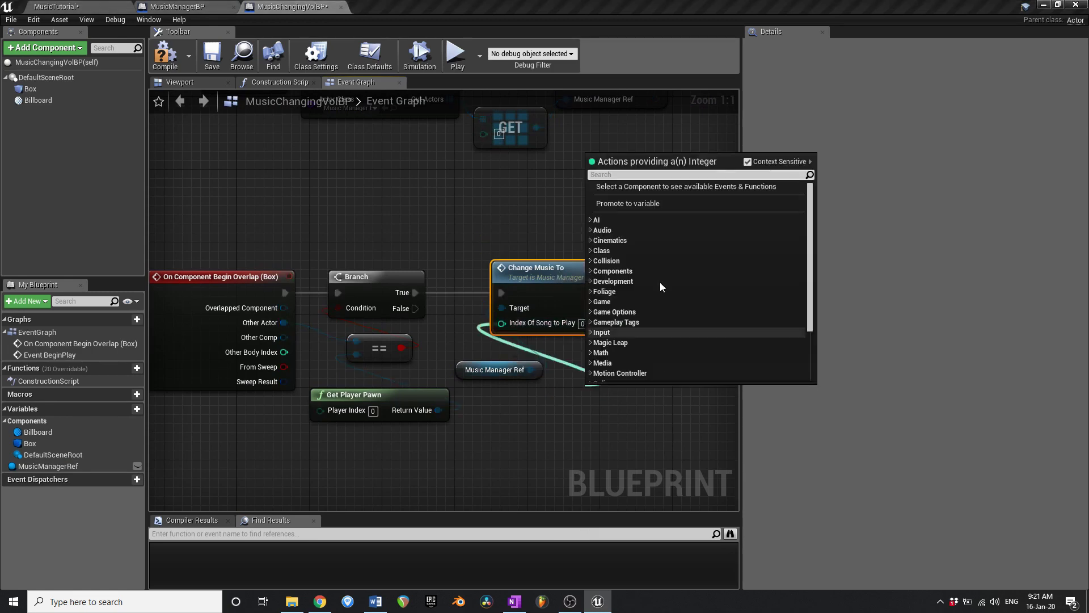
Promote the Index Of Song to Play input to a variable named MusicToPlayOnOverlap and place its node beneath Change Music To.
{"action": "left_click", "coordinate": [646, 203]}
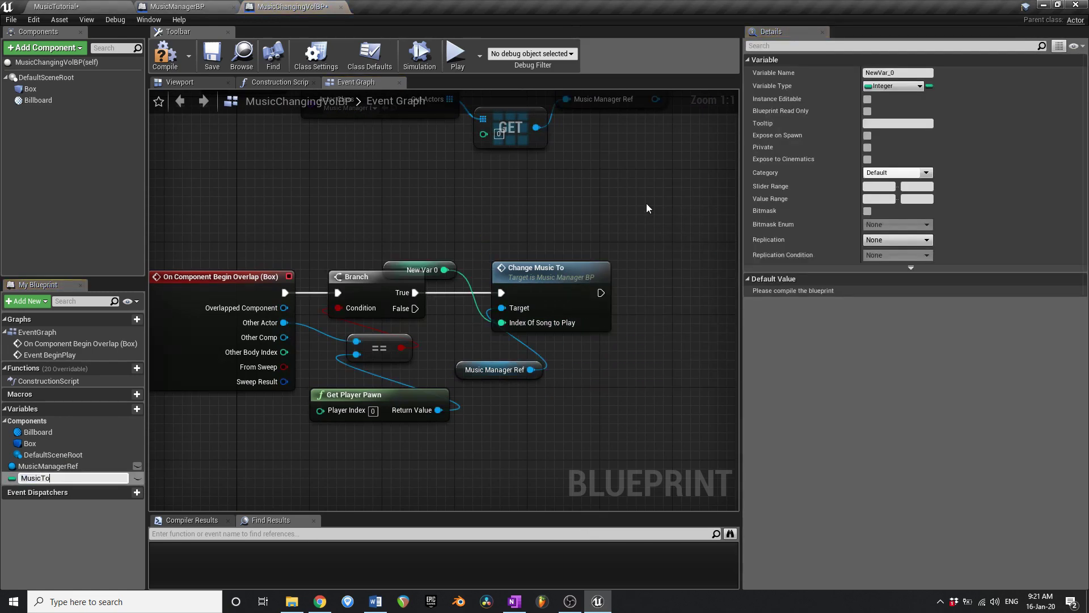
{"action": "type", "text": "MusicToPlayOnOverlap"}
{"action": "key", "text": "Return"}
{"action": "left_click_drag", "start_coordinate": [433, 264], "coordinate": [545, 409]}
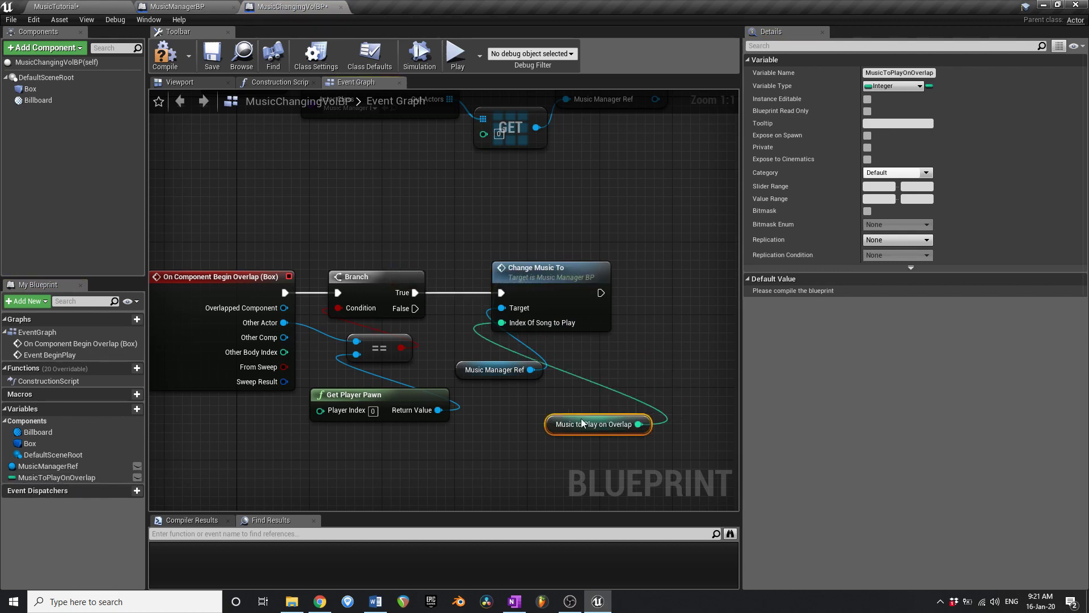
Make MusicToPlayOnOverlap instance editable, tuck its node under the Music Manager Ref node, and compile and save the blueprint.
{"action": "left_click", "coordinate": [165, 55]}
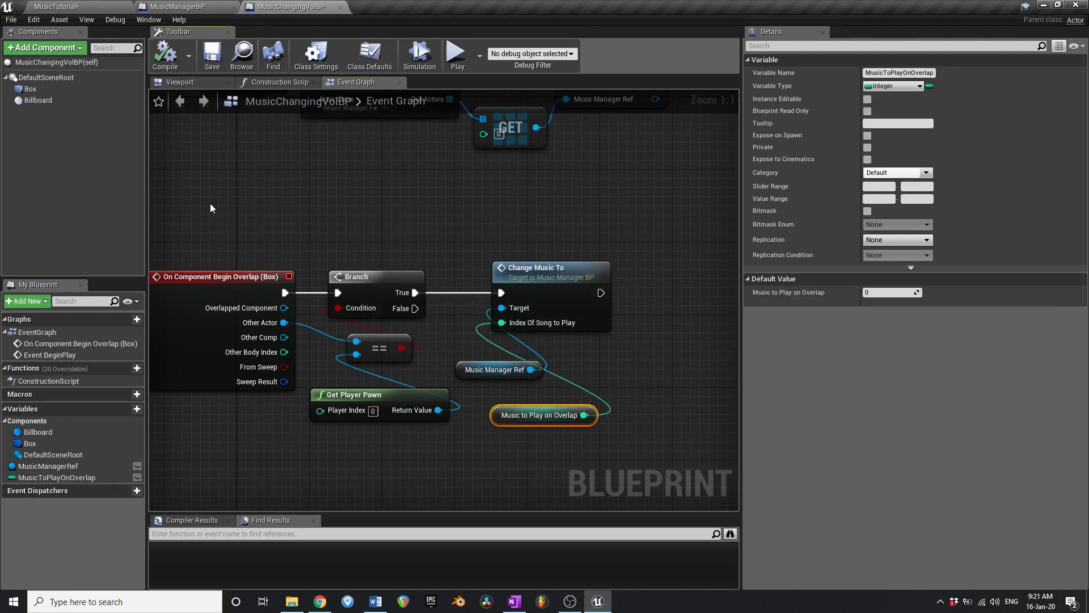
{"action": "left_click", "coordinate": [137, 477]}
{"action": "left_click_drag", "start_coordinate": [547, 420], "coordinate": [520, 401]}
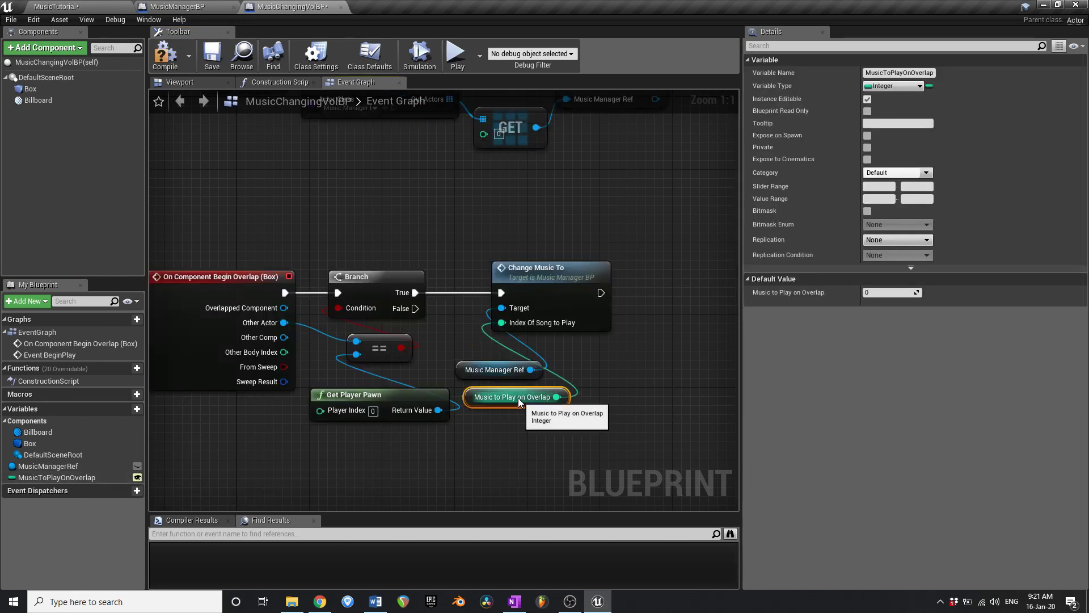
{"action": "left_click", "coordinate": [165, 55]}
{"action": "left_click", "coordinate": [212, 55]}
{"action": "left_click", "coordinate": [571, 600]}
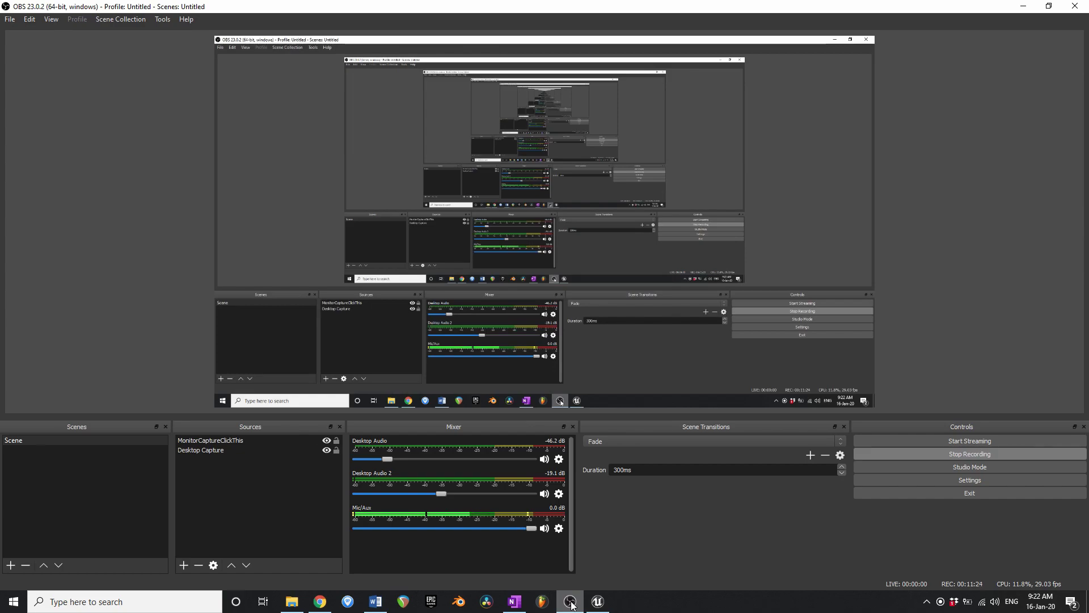
{"action": "left_click", "coordinate": [595, 603]}
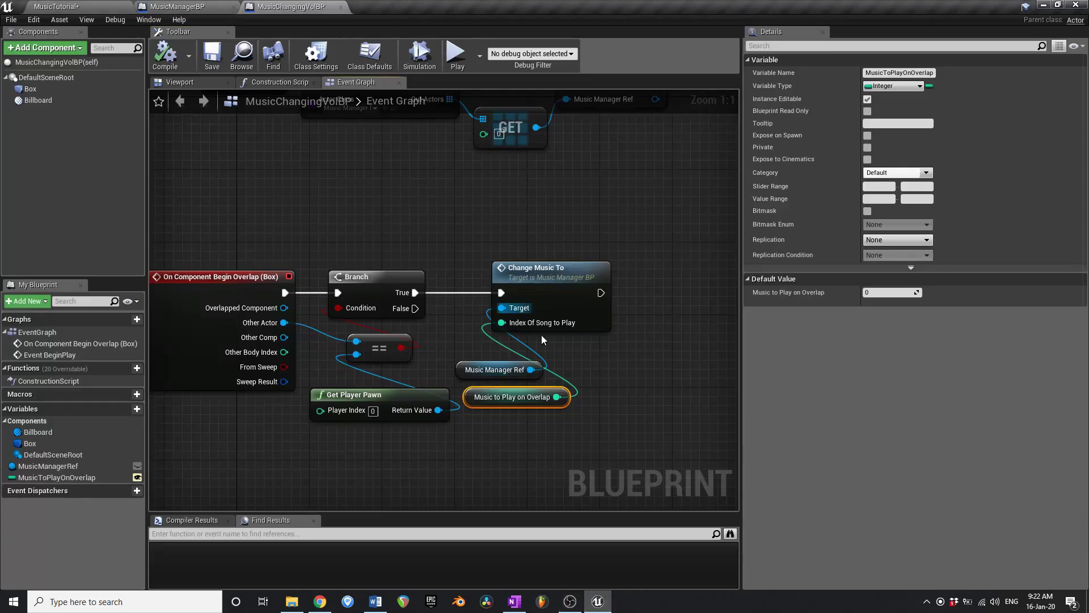
Reposition the Change Music To node together with its two variable nodes near the Branch, and save everything.
{"action": "left_click_drag", "start_coordinate": [564, 278], "coordinate": [591, 278]}
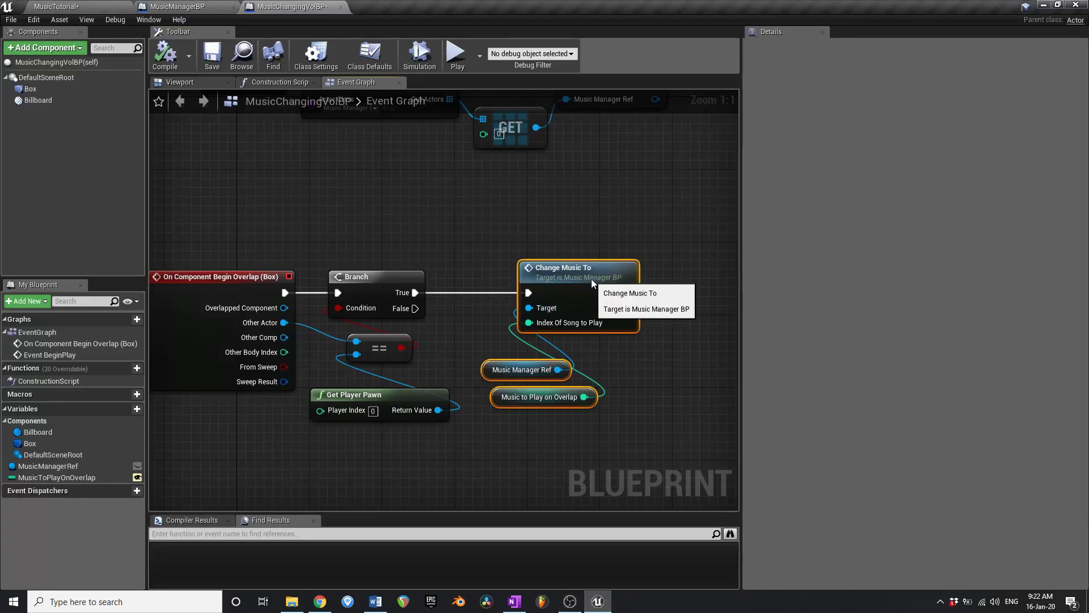
{"action": "left_click_drag", "start_coordinate": [526, 425], "coordinate": [549, 353]}
{"action": "scroll", "coordinate": [438, 258], "scroll_direction": "down", "scroll_amount": 2}
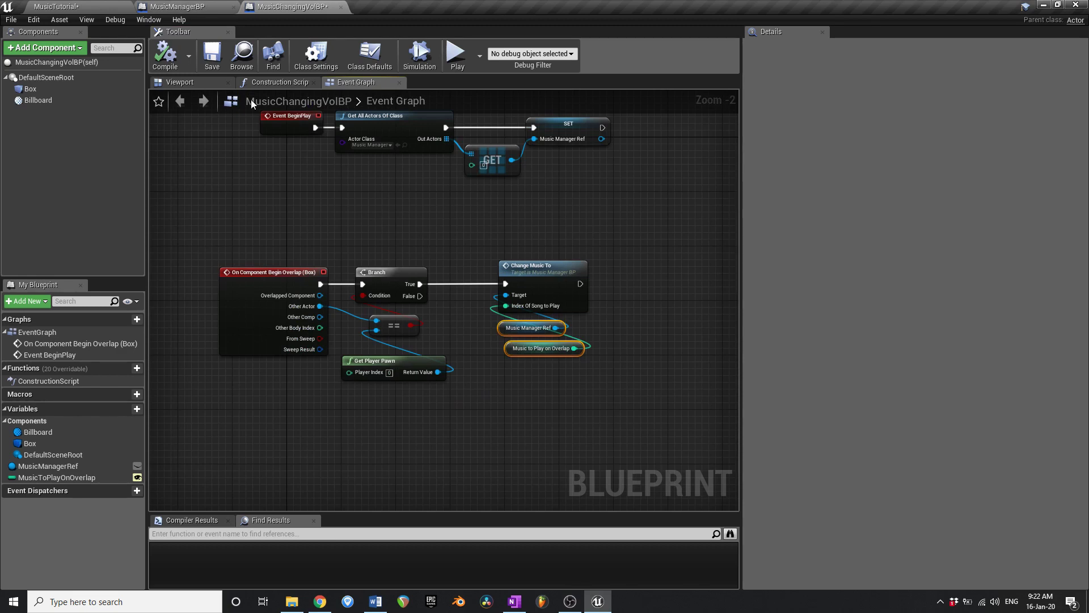
{"action": "key", "text": "ctrl+shift+s"}
{"action": "left_click", "coordinate": [533, 277], "text": "shift"}
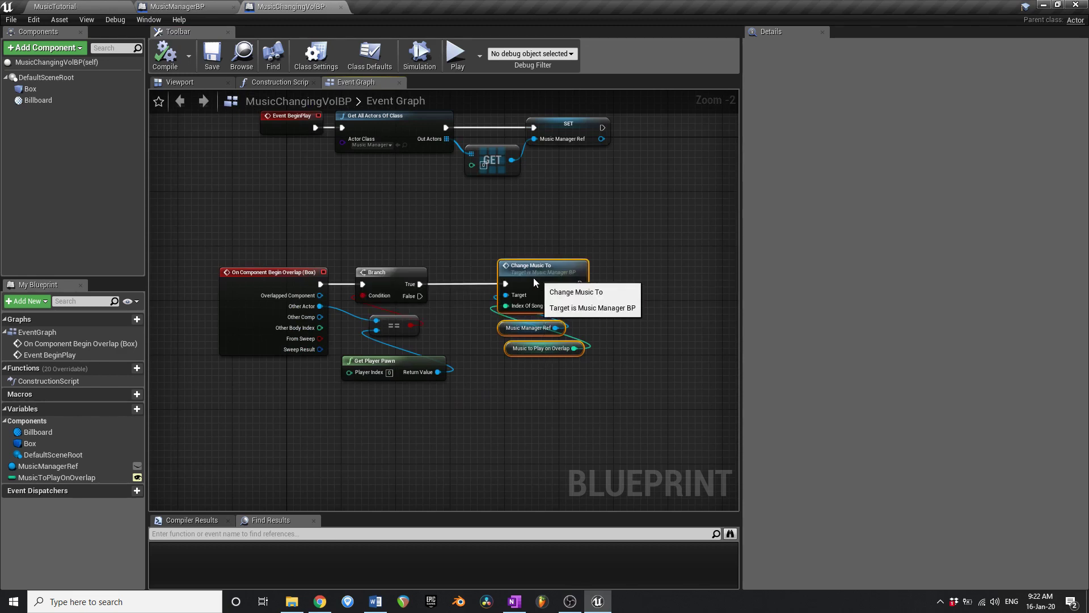
{"action": "left_click_drag", "start_coordinate": [533, 278], "coordinate": [514, 272]}
{"action": "right_click_drag", "start_coordinate": [514, 273], "coordinate": [503, 333]}
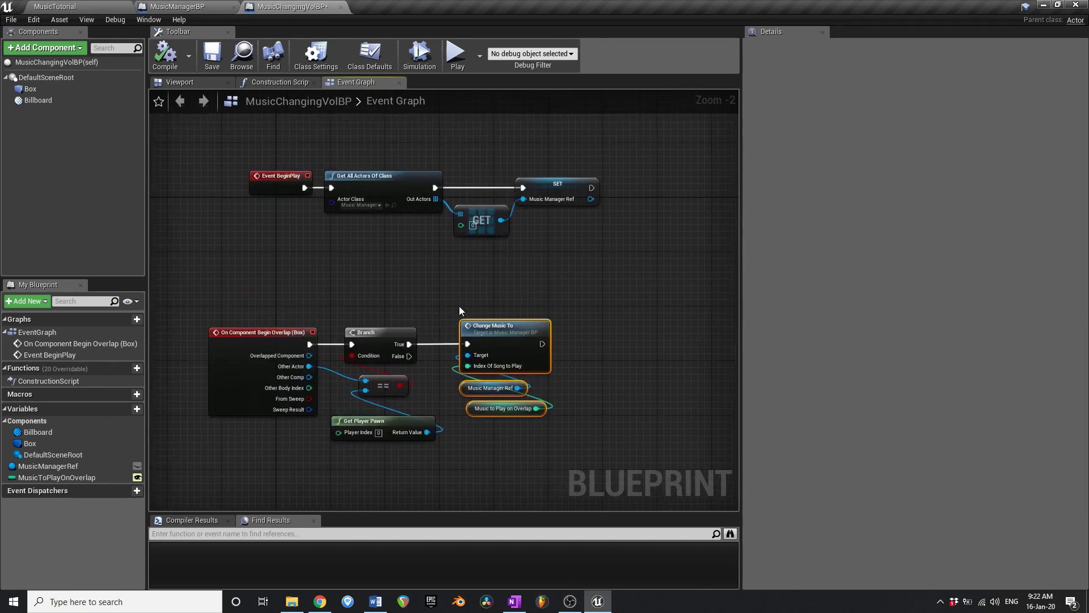
{"action": "left_click", "coordinate": [213, 59]}
{"action": "right_click_drag", "start_coordinate": [579, 321], "coordinate": [533, 330]}
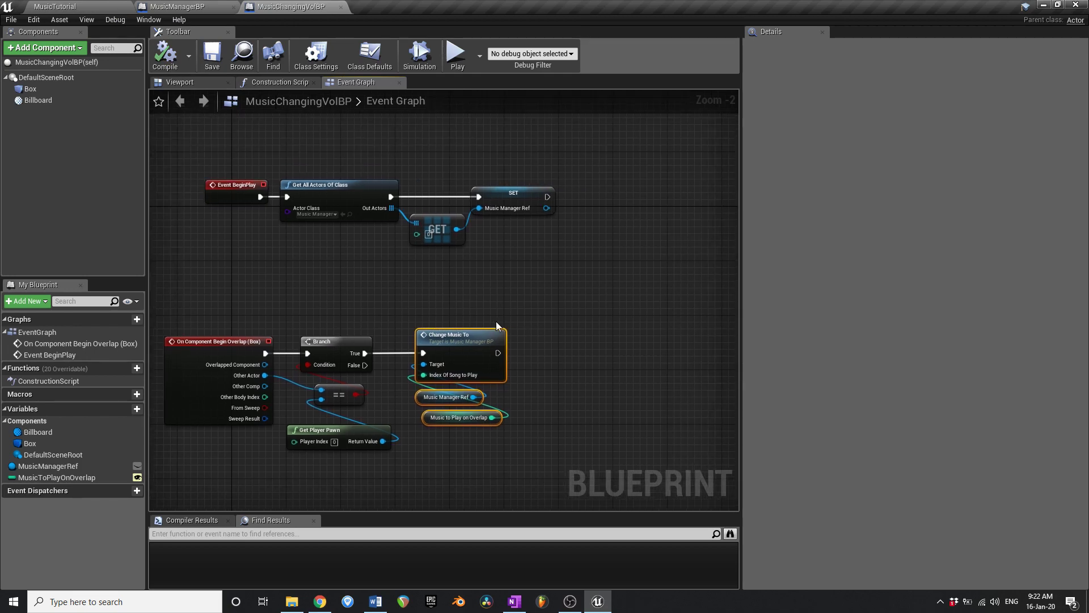
Review the MusicManagerBP graph, return to the MusicTutorial level and focus the view on the MusicChangingVolBP actor.
{"action": "left_click", "coordinate": [215, 7]}
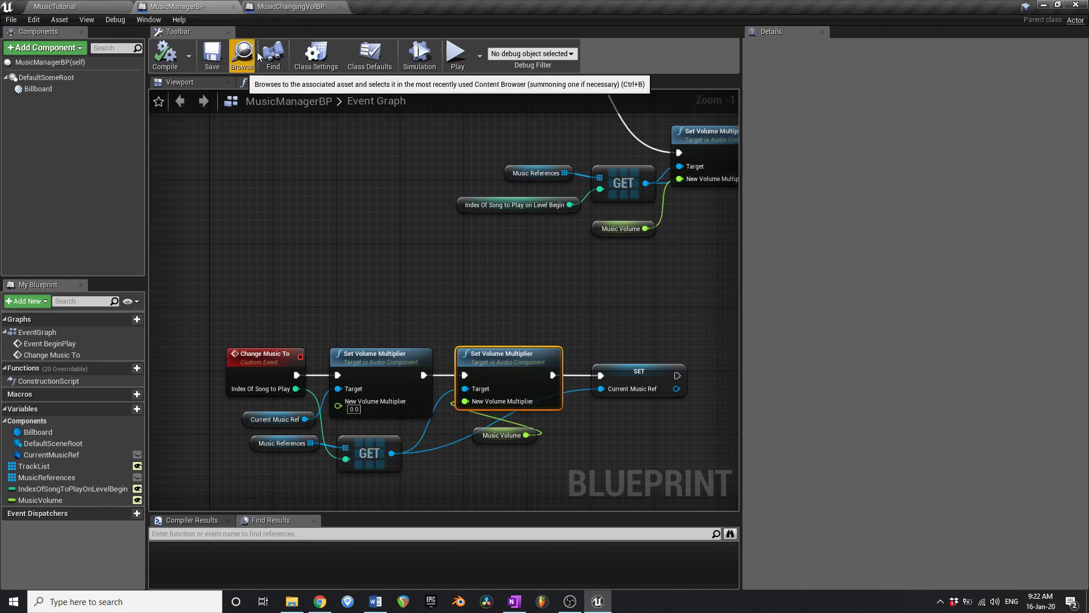
{"action": "scroll", "coordinate": [371, 169], "scroll_direction": "down", "scroll_amount": 5}
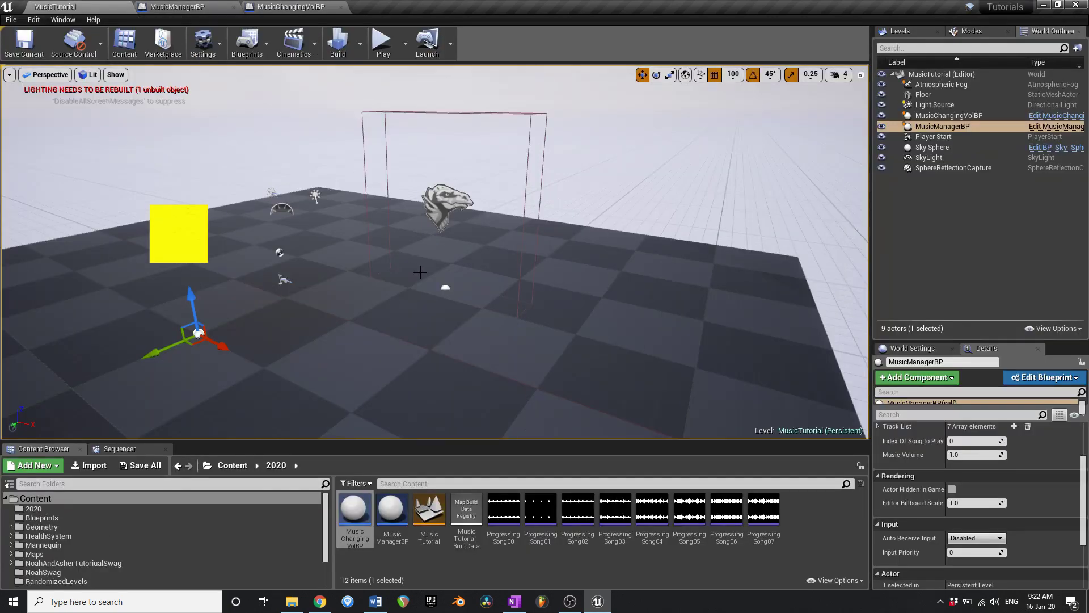
{"action": "double_click", "coordinate": [949, 115]}
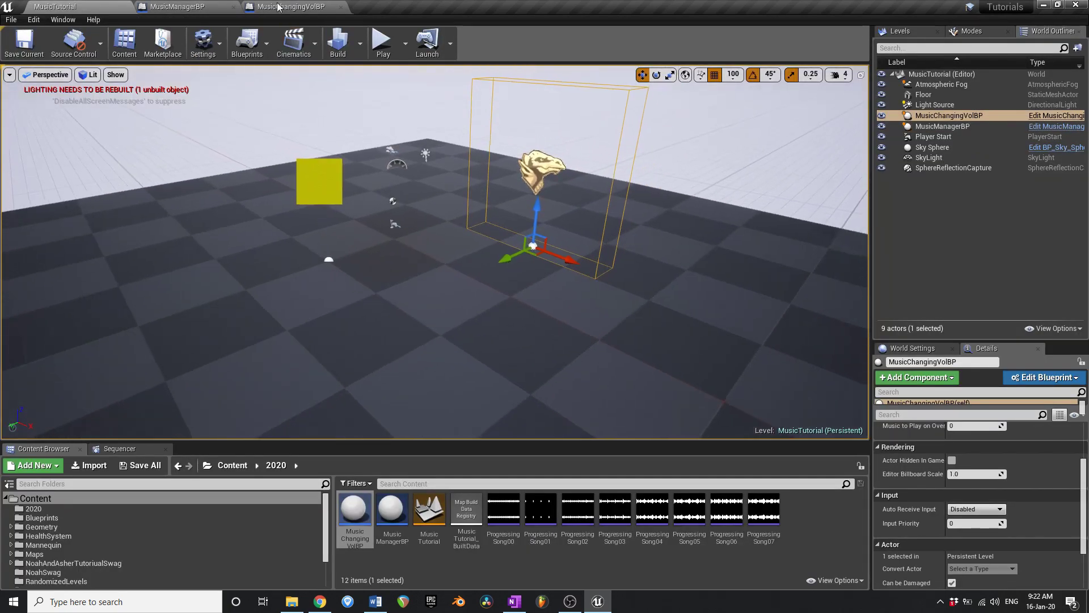
Turn off Hidden in Game for the Box component of MusicChangingVolBP.
{"action": "left_click", "coordinate": [272, 7]}
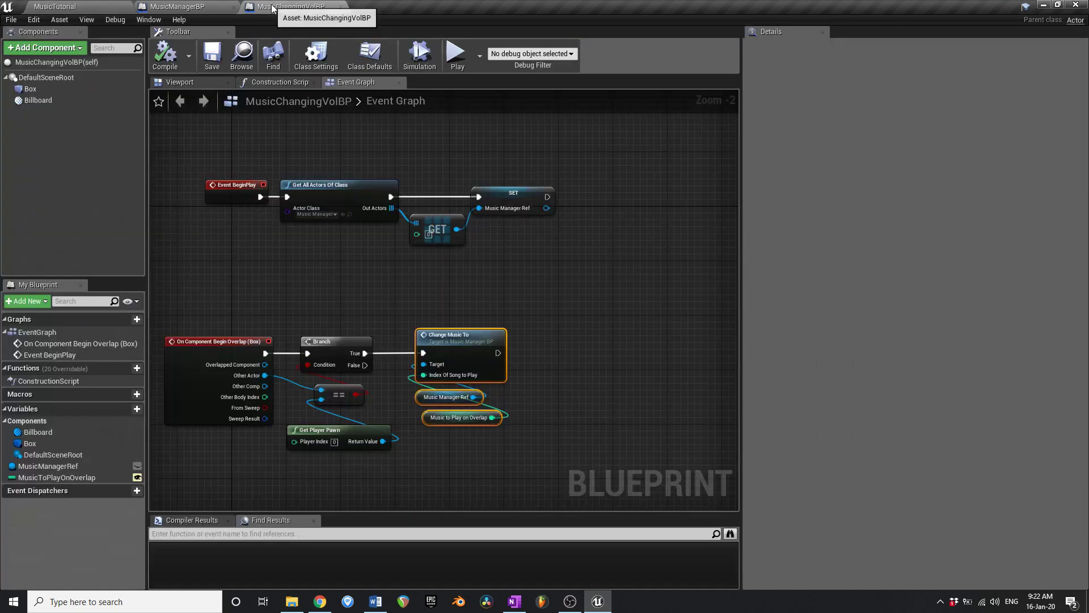
{"action": "left_click", "coordinate": [46, 89]}
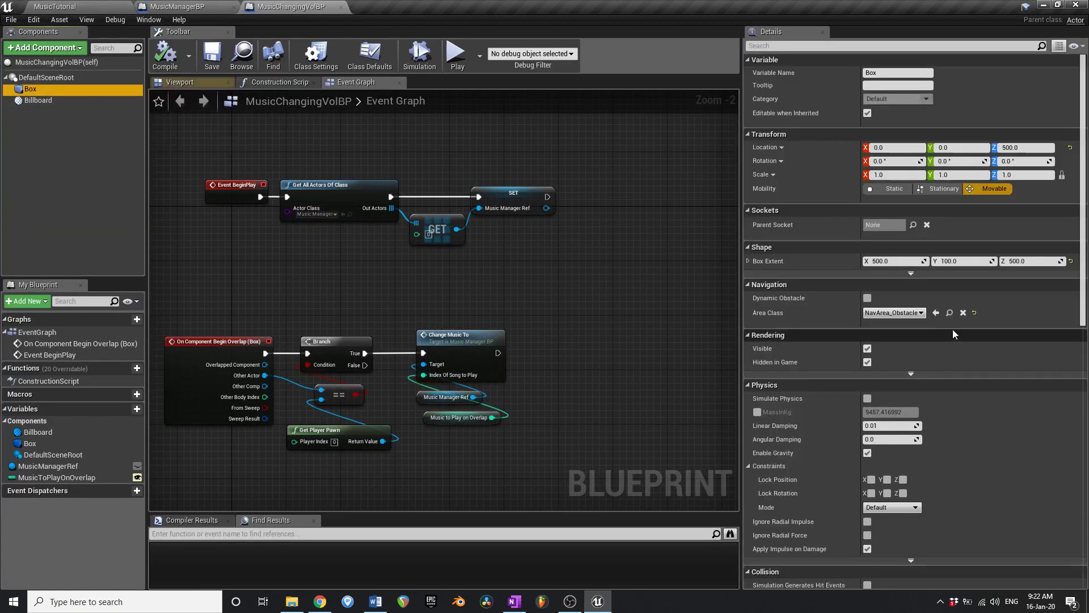
{"action": "left_click", "coordinate": [868, 362]}
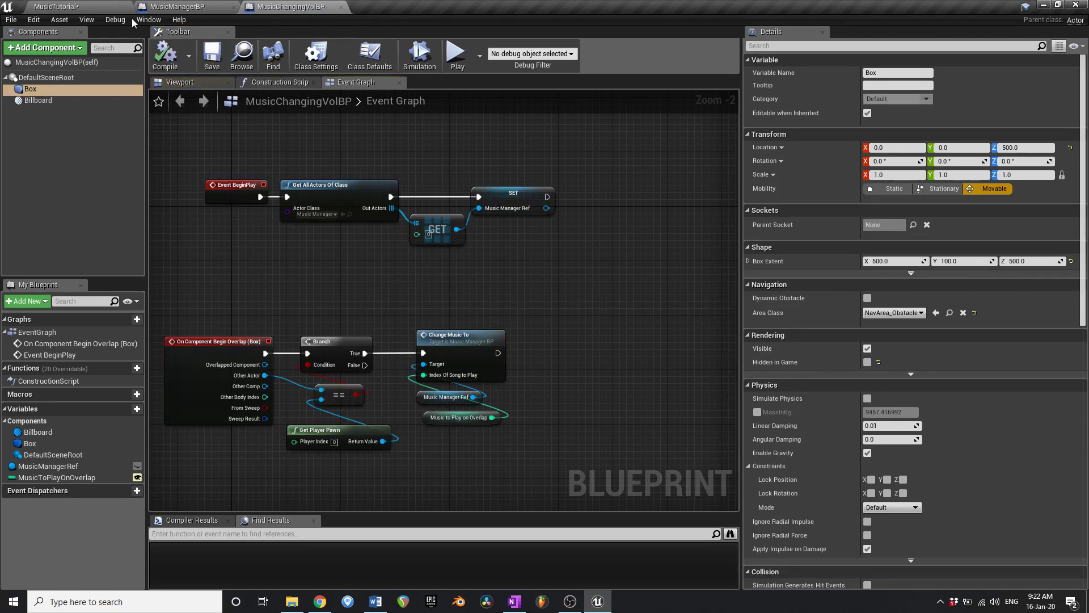
Rotate the level's MusicChangingVolBP volume 90 degrees about Z and set its Music to Play on Overlap to 1.
{"action": "left_click", "coordinate": [107, 11]}
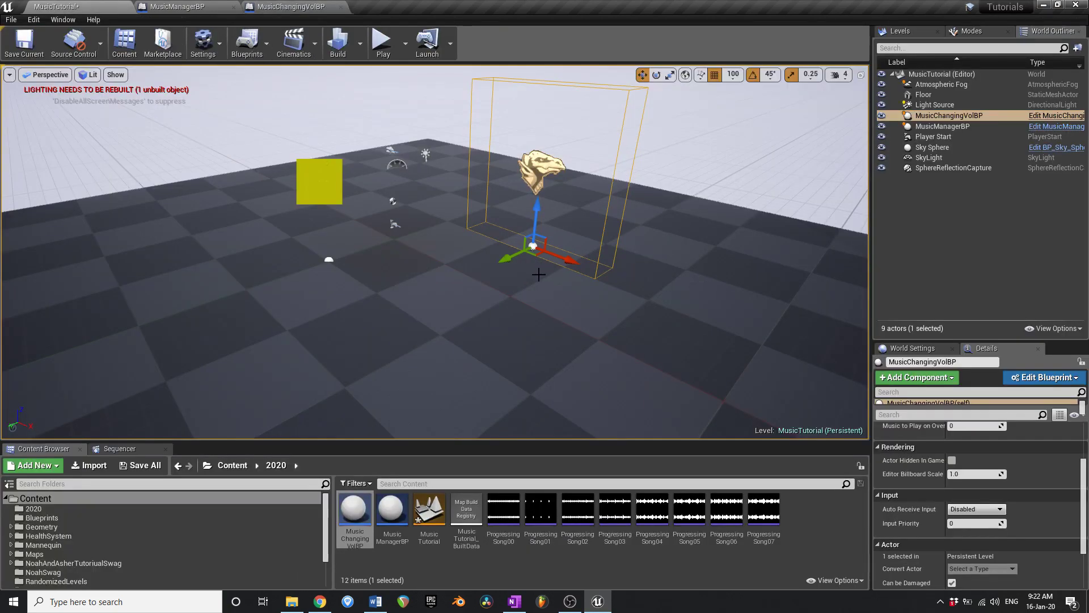
{"action": "right_click_drag", "start_coordinate": [539, 274], "coordinate": [535, 278]}
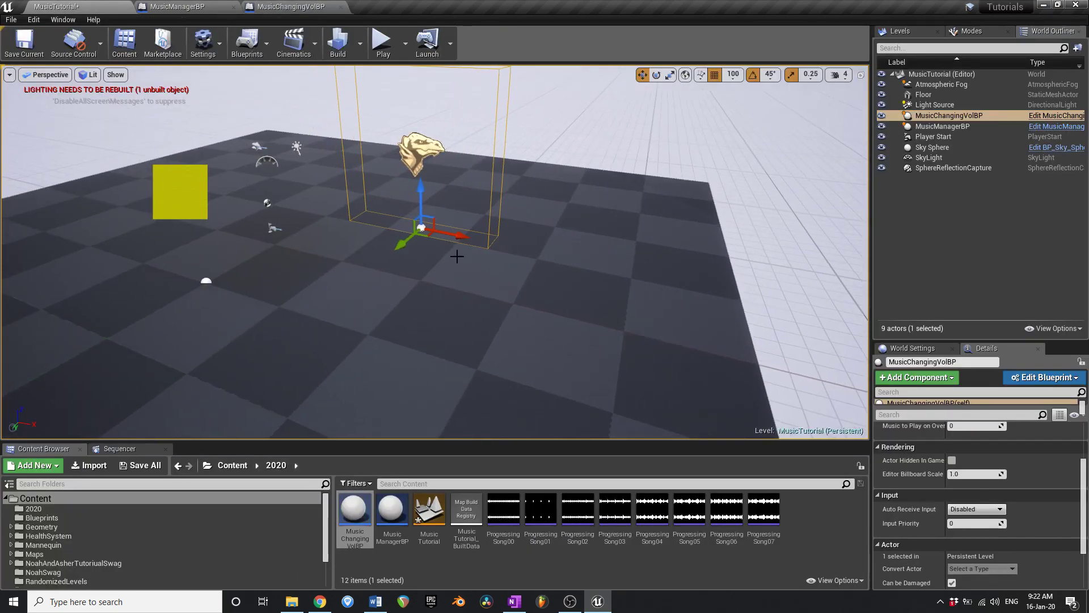
{"action": "key", "text": "e"}
{"action": "left_click_drag", "start_coordinate": [457, 256], "coordinate": [379, 301]}
{"action": "key", "text": "w"}
{"action": "scroll", "coordinate": [982, 475], "scroll_direction": "up", "scroll_amount": 3}
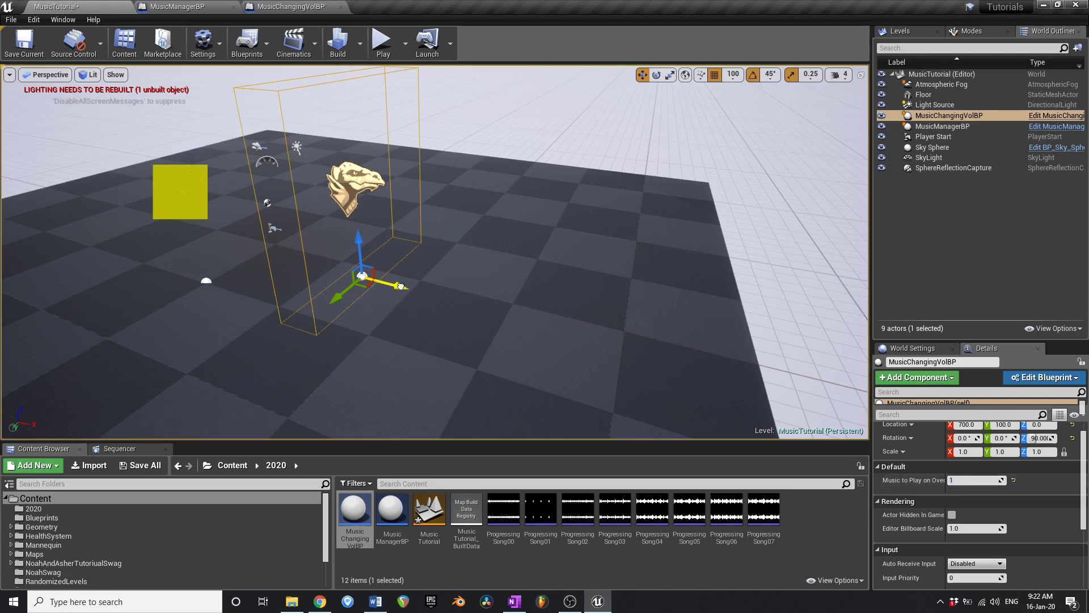
Move the MusicChangingVolBP volume along the X axis to X 900.
{"action": "left_click_drag", "start_coordinate": [400, 286], "coordinate": [436, 295]}
{"action": "key", "text": "a"}
{"action": "mouse_move", "coordinate": [286, 251]}
{"action": "right_mouse_down"}
{"action": "mouse_move", "coordinate": [329, 250]}
{"action": "mouse_move", "coordinate": [286, 250]}
{"action": "right_mouse_up"}
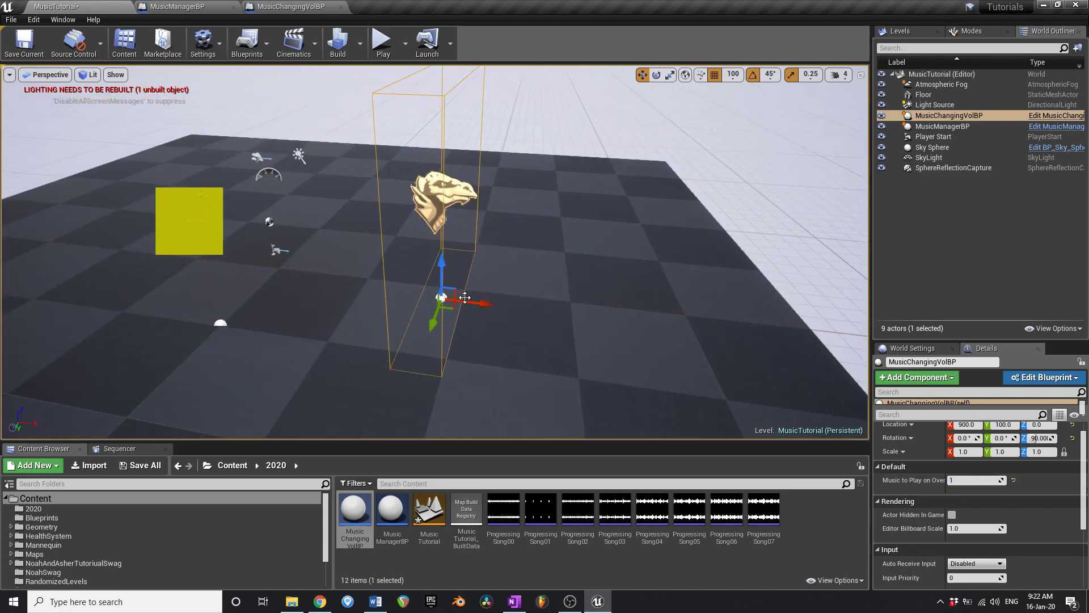
Duplicate the MusicChangingVolBP volume along the X axis, placing the copy at X 600.
{"action": "right_click_drag", "start_coordinate": [488, 304], "coordinate": [515, 293]}
{"action": "key", "text": "a"}
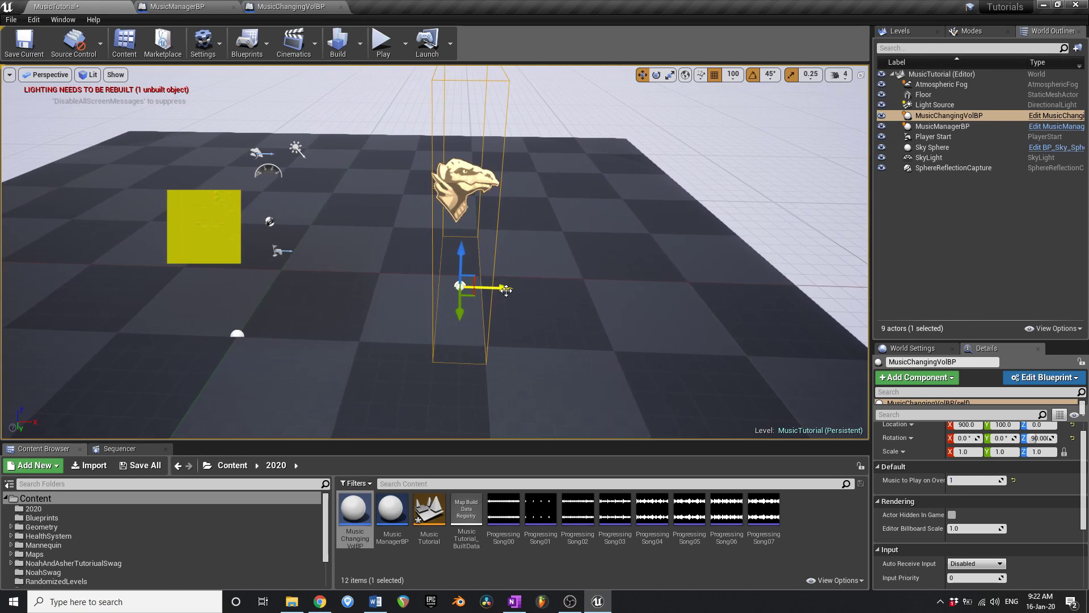
{"action": "left_click_drag", "start_coordinate": [502, 288], "coordinate": [439, 286], "text": "alt"}
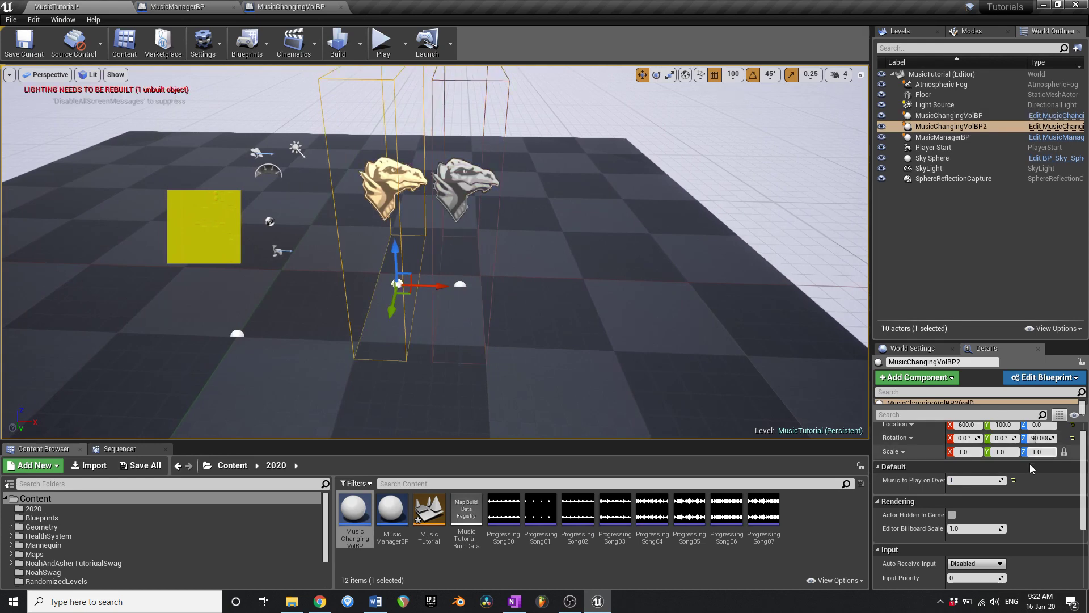
Set Music to Play on Overlap of the duplicated MusicChangingVolBP2 volume to 0.
{"action": "left_click", "coordinate": [993, 481]}
{"action": "right_click_drag", "start_coordinate": [618, 222], "coordinate": [527, 222]}
{"action": "key", "text": "d"}
{"action": "key", "text": "s"}
{"action": "left_click", "coordinate": [626, 226]}
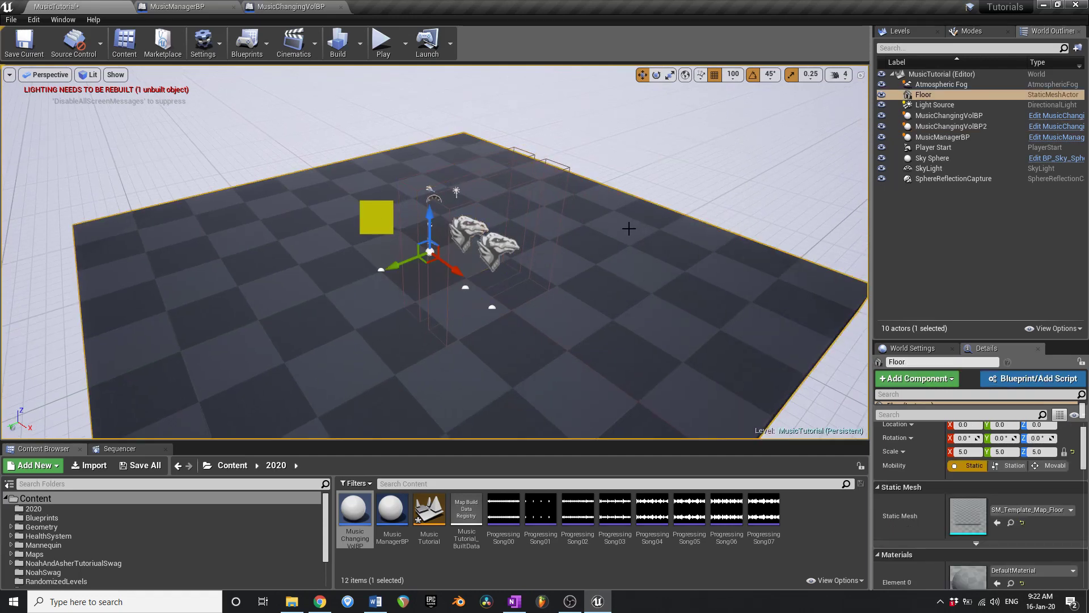
Place a basic Cube on the floor beside the music volumes, at X 1000, Y -1400, Z 0.
{"action": "left_click", "coordinate": [973, 32]}
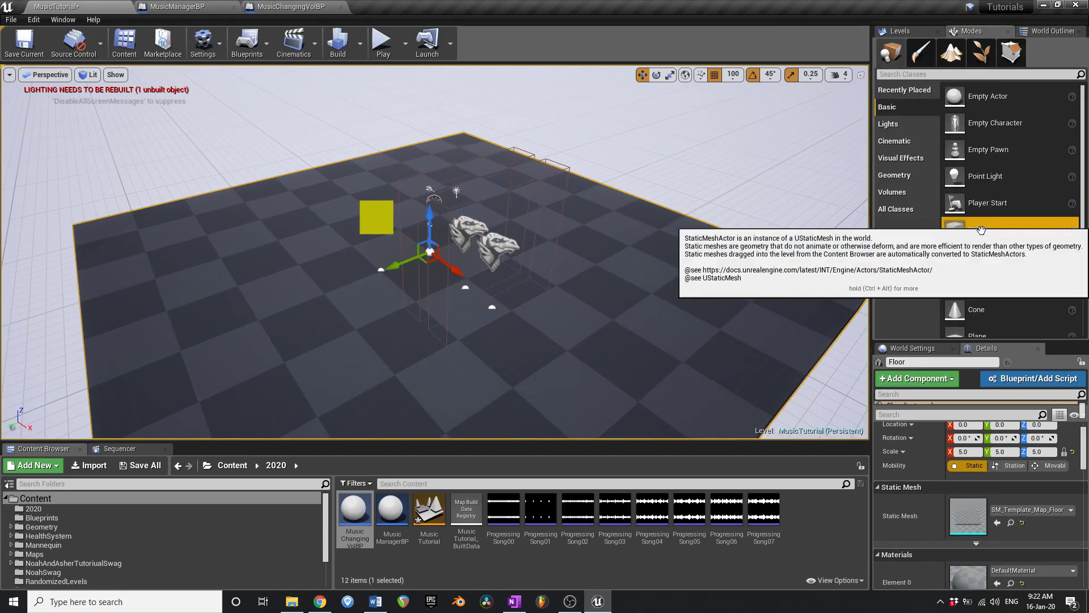
{"action": "left_click_drag", "start_coordinate": [959, 230], "coordinate": [624, 250]}
{"action": "right_click_drag", "start_coordinate": [624, 249], "coordinate": [642, 262]}
{"action": "key", "text": "s"}
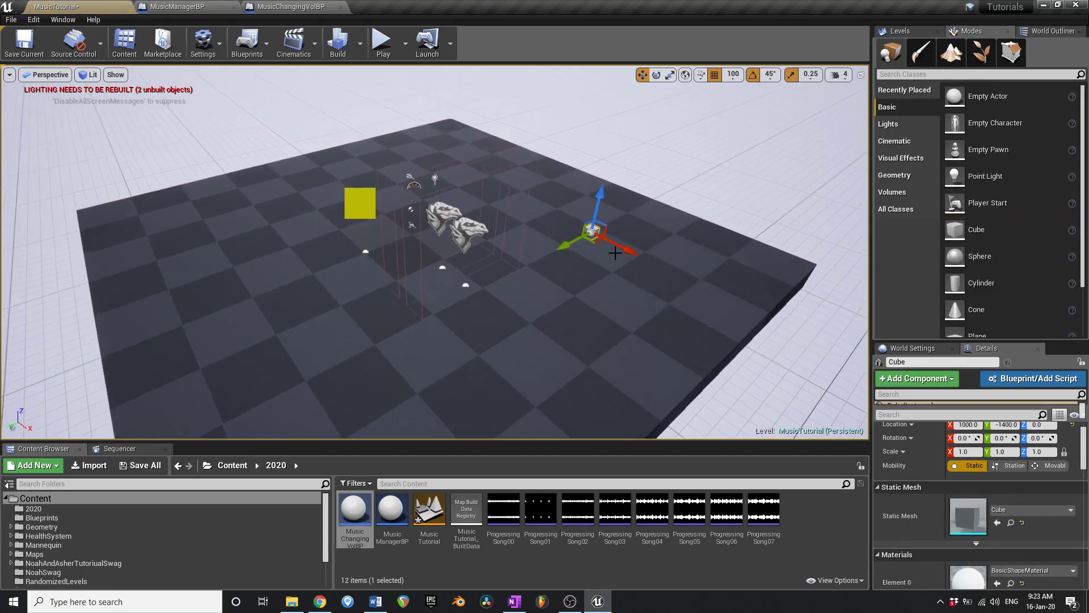
Scale the cube up to 37 along X and 22 along Y and Z.
{"action": "key", "text": "r"}
{"action": "left_click_drag", "start_coordinate": [588, 231], "coordinate": [704, 167]}
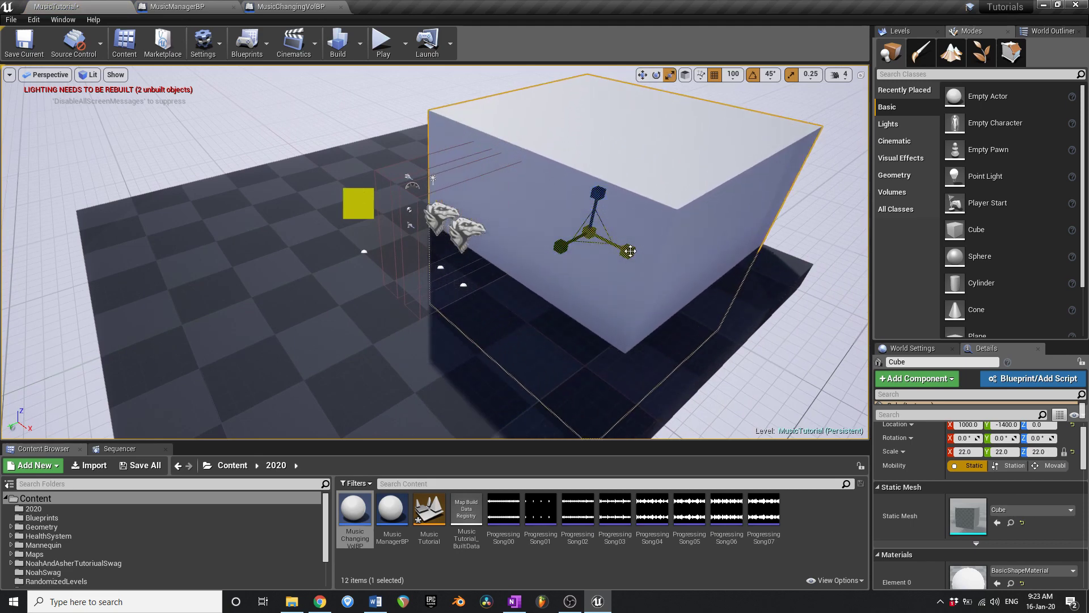
{"action": "left_click_drag", "start_coordinate": [630, 251], "coordinate": [709, 287]}
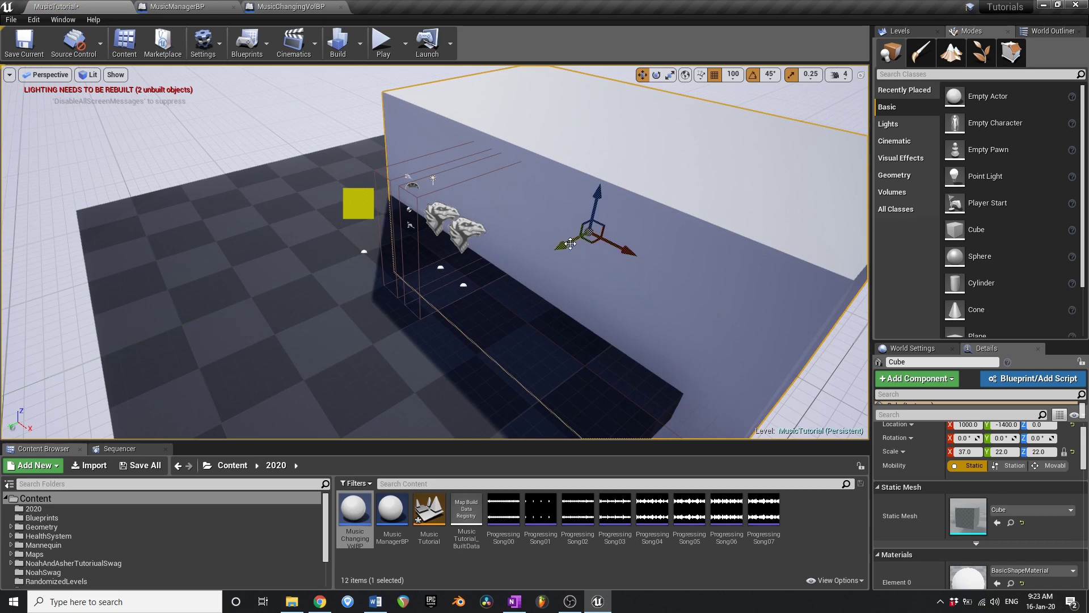
Duplicate the scaled cube along the Y axis to form a second corridor wall on the opposite side of the volumes.
{"action": "left_click_drag", "start_coordinate": [571, 244], "coordinate": [272, 326], "text": "alt"}
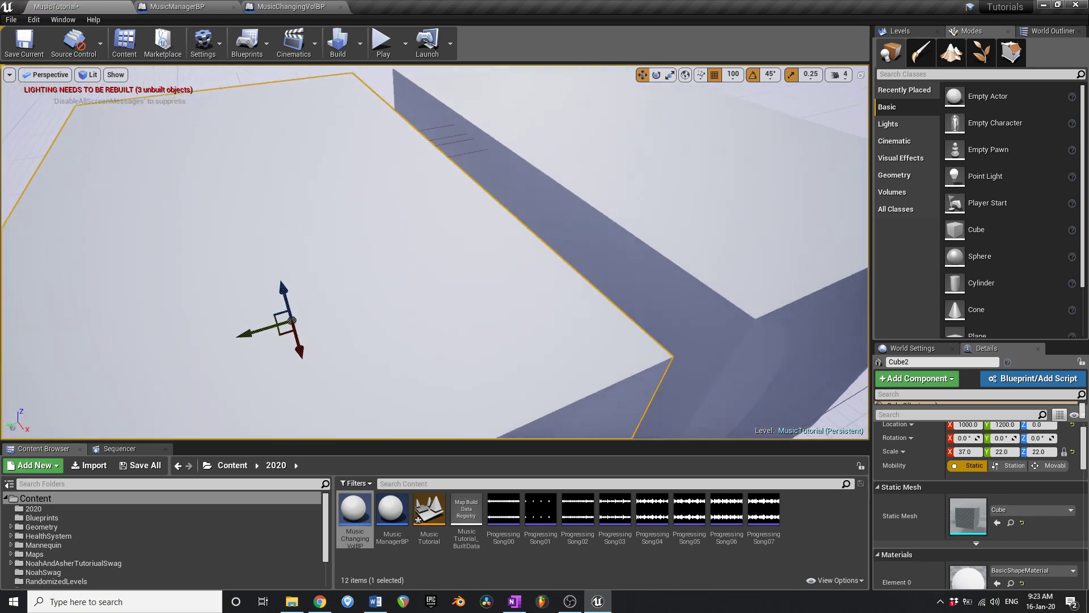
{"action": "right_click_drag", "start_coordinate": [364, 401], "coordinate": [278, 400]}
{"action": "left_click_drag", "start_coordinate": [272, 300], "coordinate": [231, 276]}
{"action": "right_click_drag", "start_coordinate": [374, 232], "coordinate": [410, 184]}
Examine the two MusicChangingVolBP volumes in the corridor and their Music to Play on Overlap settings.
{"action": "left_click", "coordinate": [373, 269]}
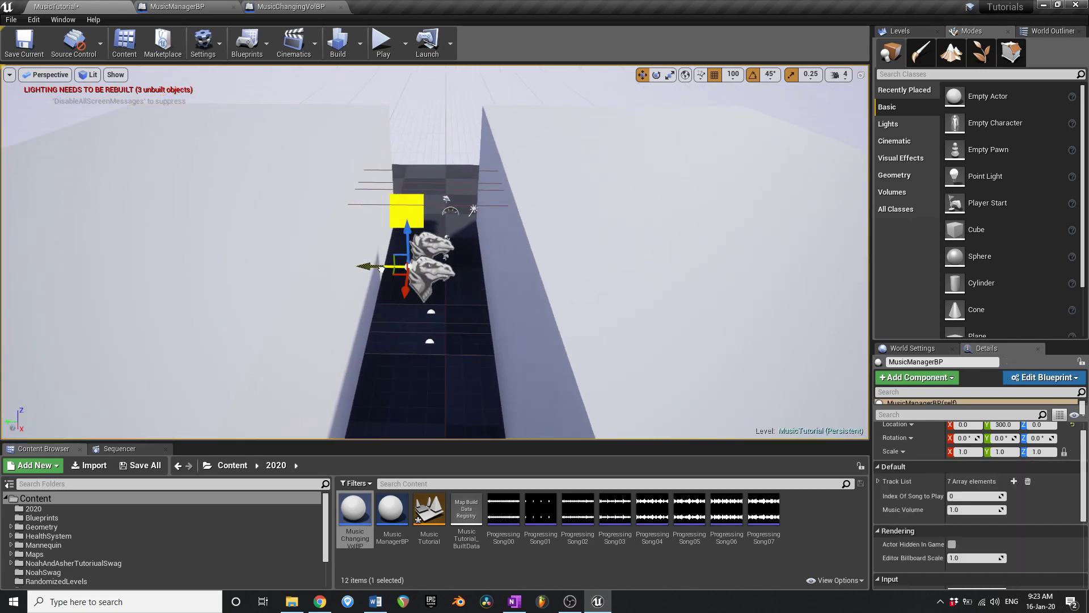
{"action": "left_click_drag", "start_coordinate": [419, 285], "coordinate": [421, 255]}
{"action": "right_click_drag", "start_coordinate": [421, 255], "coordinate": [567, 241]}
{"action": "left_click", "coordinate": [443, 243]}
{"action": "left_click", "coordinate": [482, 241], "text": "ctrl"}
{"action": "left_click", "coordinate": [356, 237]}
{"action": "right_click_drag", "start_coordinate": [357, 237], "coordinate": [284, 238]}
{"action": "right_click_drag", "start_coordinate": [377, 237], "coordinate": [341, 237]}
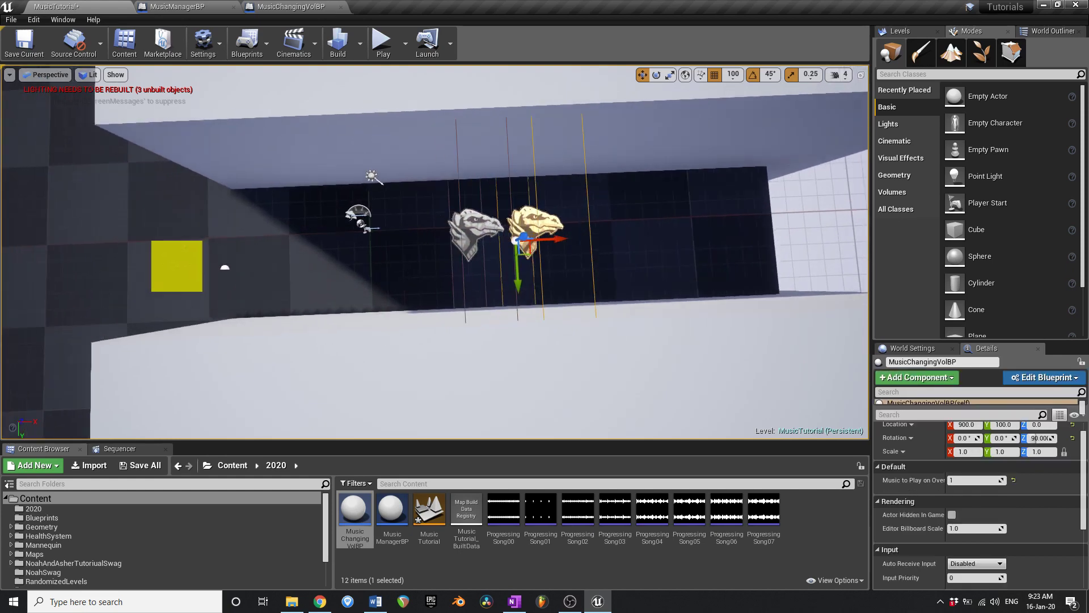
{"action": "right_click", "coordinate": [377, 237]}
{"action": "left_click", "coordinate": [370, 237]}
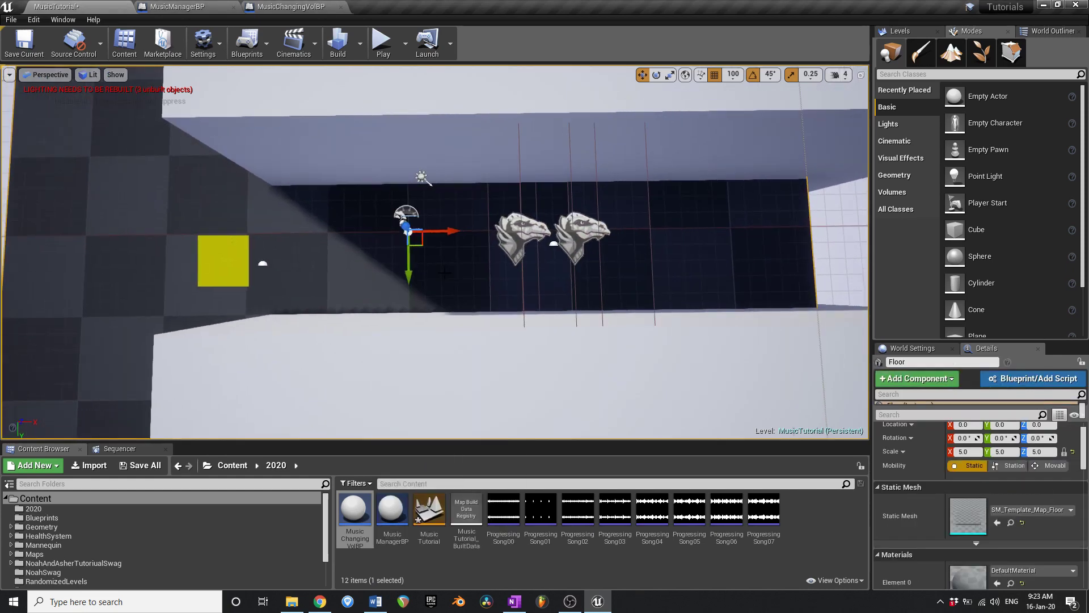
{"action": "left_click", "coordinate": [520, 229]}
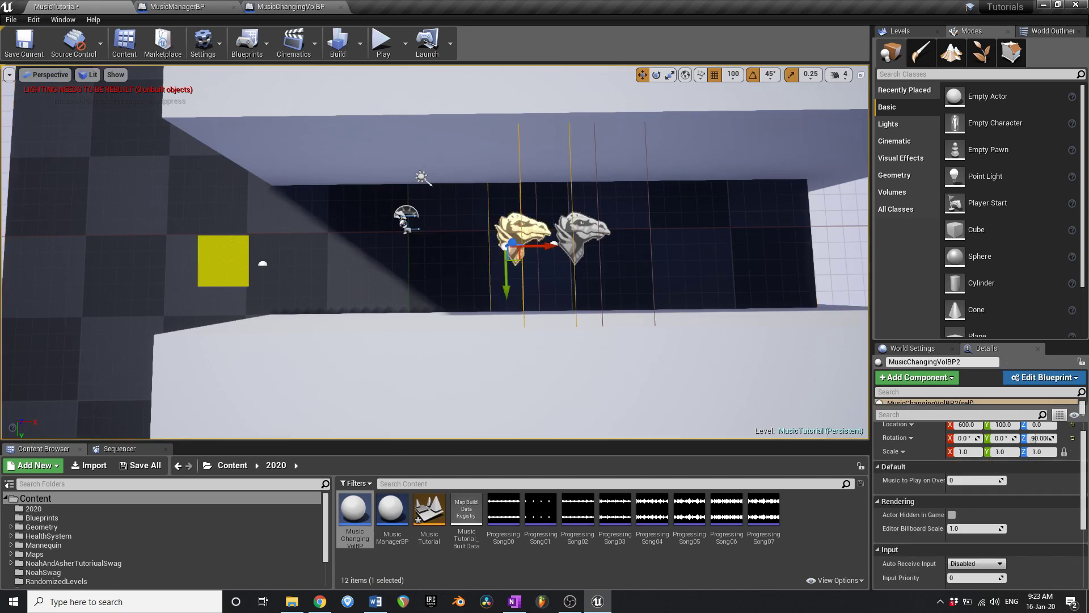
{"action": "key", "text": "f"}
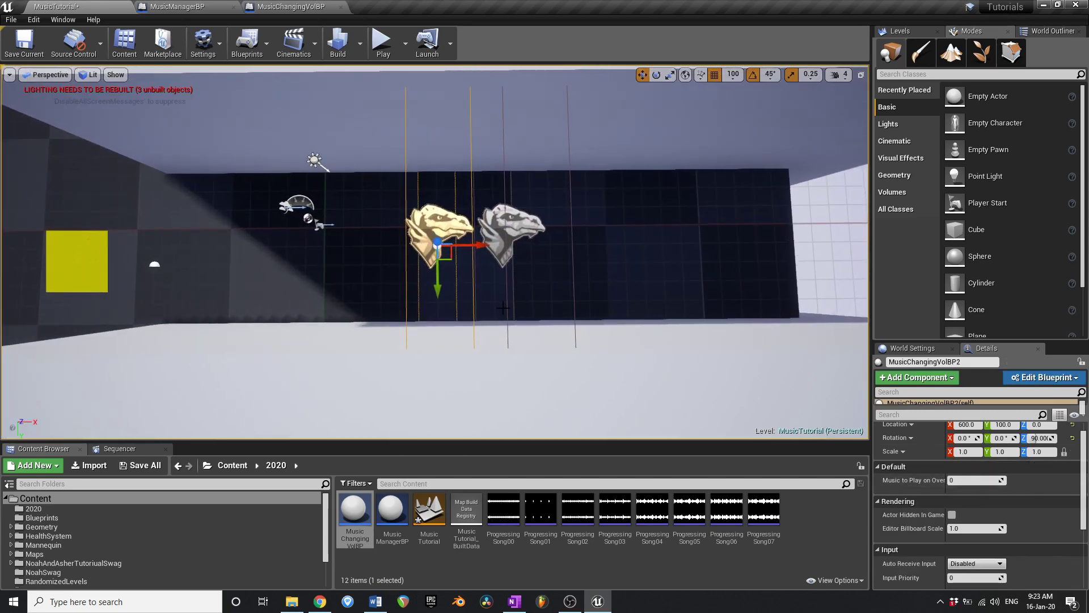
{"action": "right_click_drag", "start_coordinate": [502, 308], "coordinate": [543, 308]}
{"action": "left_click", "coordinate": [435, 223]}
{"action": "right_click_drag", "start_coordinate": [435, 223], "coordinate": [452, 223]}
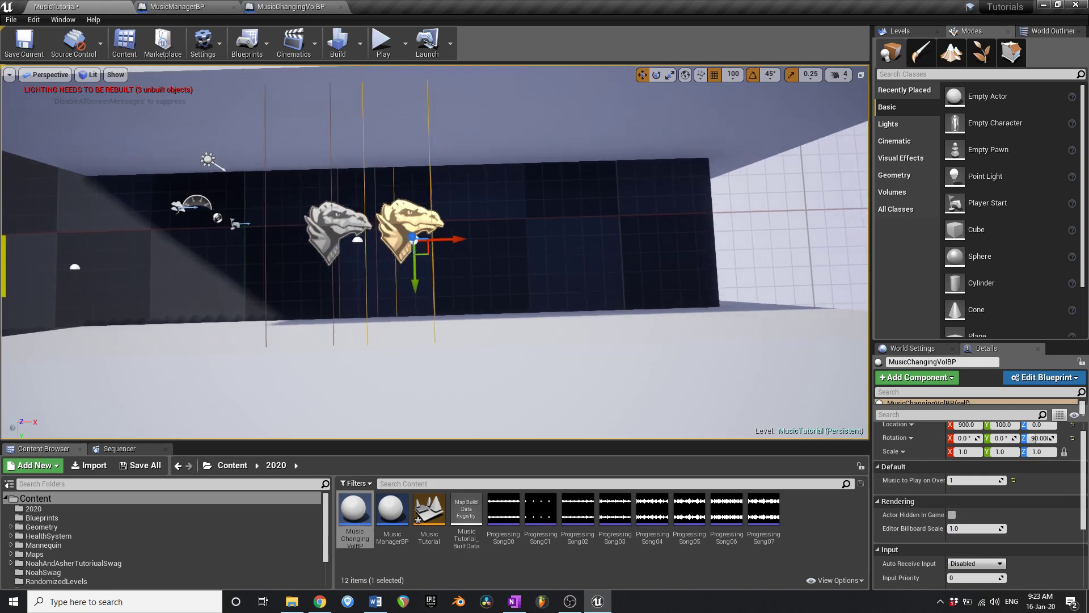
{"action": "right_click_drag", "start_coordinate": [604, 330], "coordinate": [612, 329]}
{"action": "right_click_drag", "start_coordinate": [623, 279], "coordinate": [623, 279]}
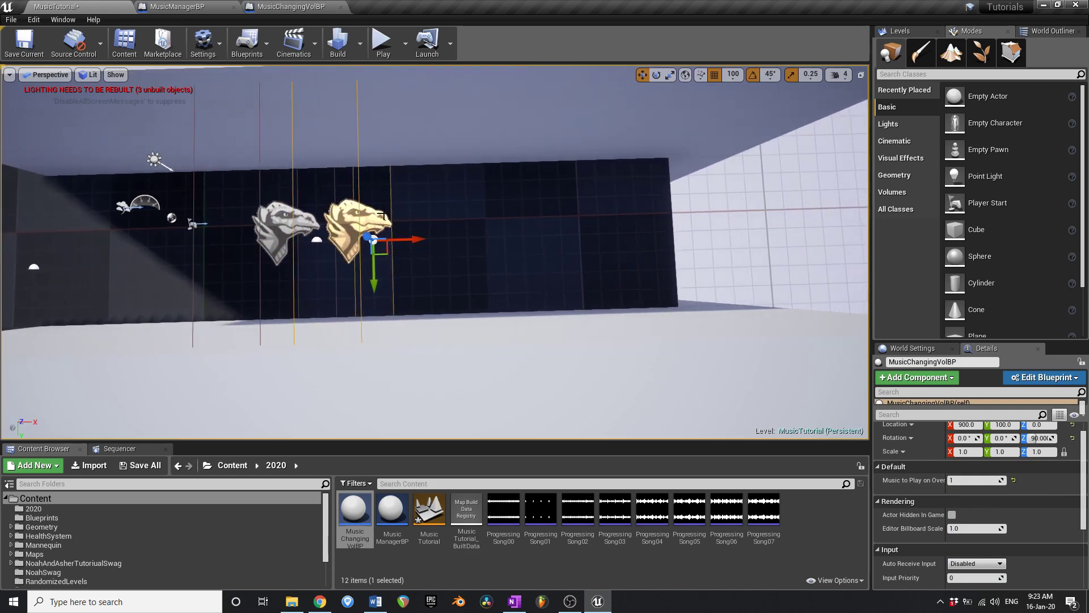
{"action": "right_click_drag", "start_coordinate": [738, 240], "coordinate": [736, 240]}
Duplicate both MusicChangingVolBP volumes together along the X axis, placing the front copy at X 2200 near the corridor's far end.
{"action": "left_click", "coordinate": [426, 230]}
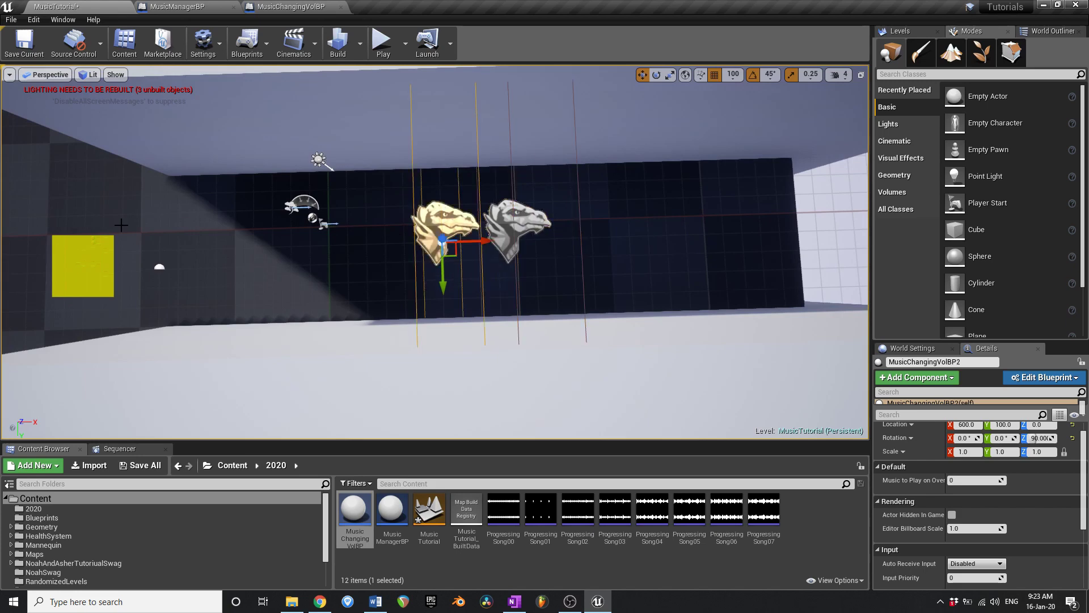
{"action": "right_click_drag", "start_coordinate": [121, 224], "coordinate": [175, 227]}
{"action": "left_click", "coordinate": [389, 209], "text": "ctrl"}
{"action": "right_click_drag", "start_coordinate": [389, 208], "coordinate": [378, 208]}
{"action": "left_click_drag", "start_coordinate": [398, 210], "coordinate": [538, 184], "text": "alt"}
{"action": "right_click_drag", "start_coordinate": [538, 184], "coordinate": [517, 185]}
{"action": "left_click_drag", "start_coordinate": [444, 223], "coordinate": [432, 223]}
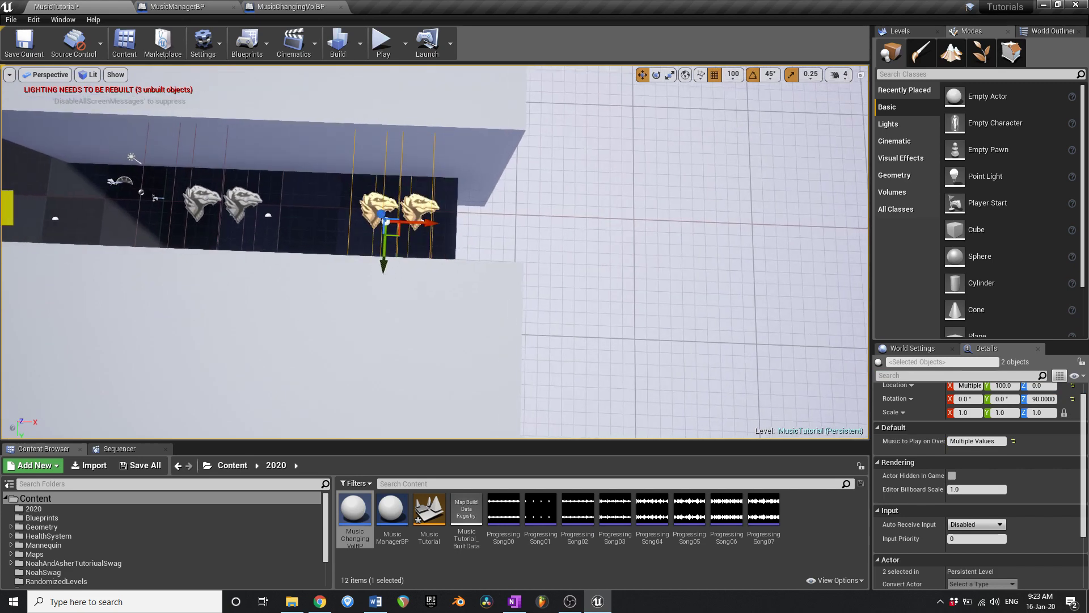
Set Music to Play on Overlap of the MusicChangingVolBP3 volume at X 2200 to 2 and save the level.
{"action": "left_click", "coordinate": [372, 201]}
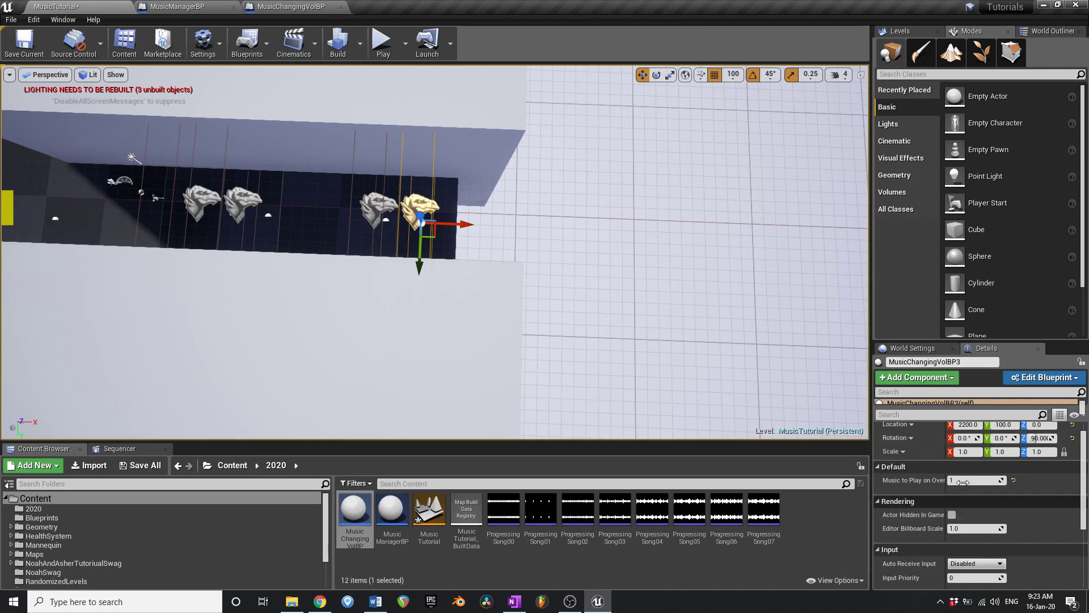
{"action": "left_click", "coordinate": [963, 481]}
{"action": "right_click_drag", "start_coordinate": [497, 316], "coordinate": [488, 295]}
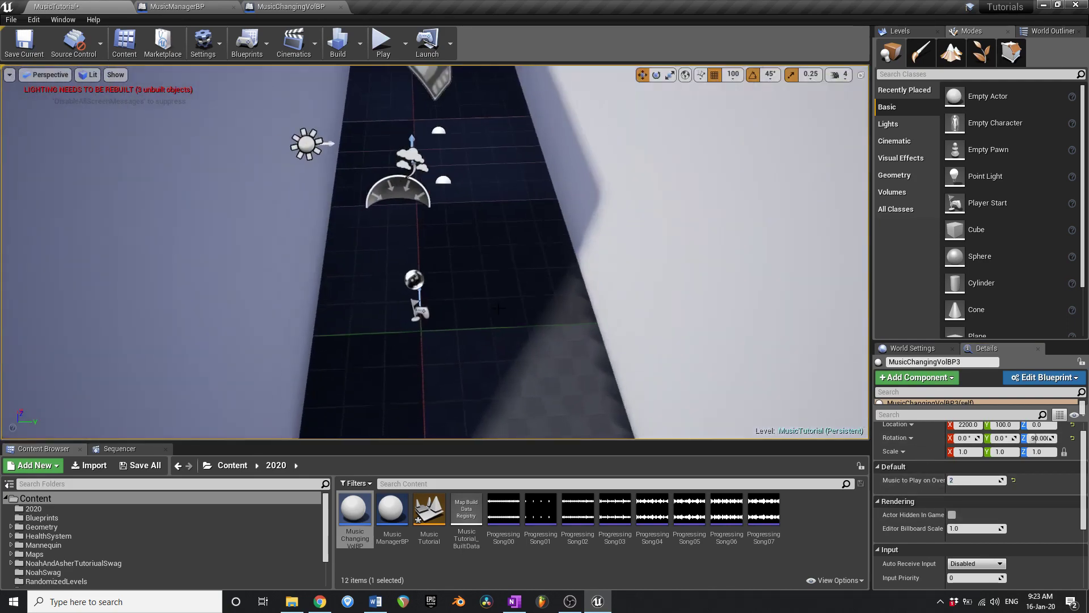
{"action": "key", "text": "ctrl+s"}
Play-test the level by walking the character back and forth through the music volumes, and stop the session.
{"action": "left_click", "coordinate": [383, 40]}
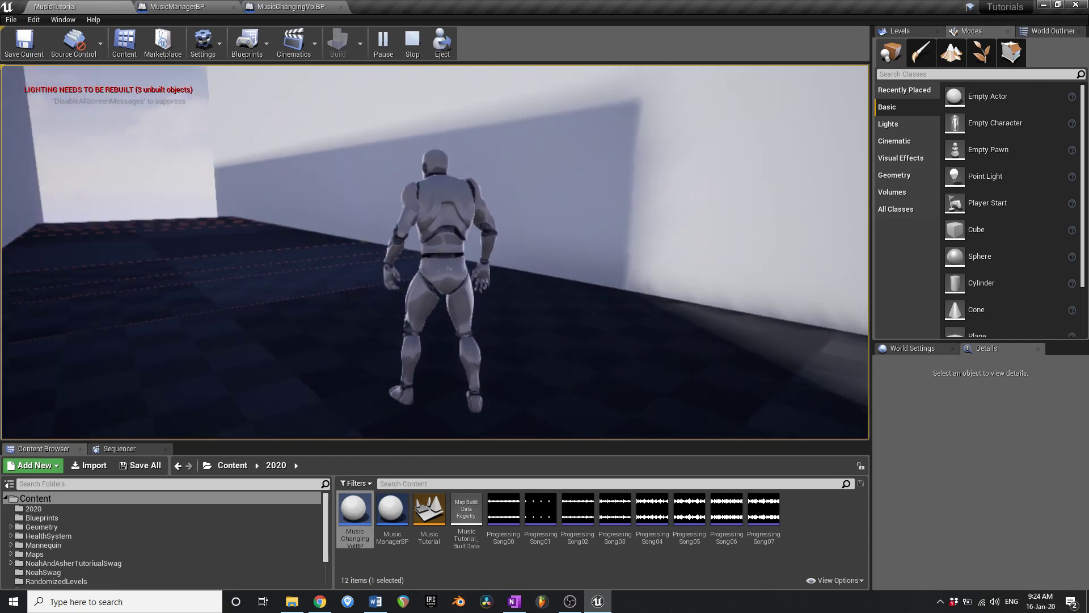
{"action": "key", "text": "a"}
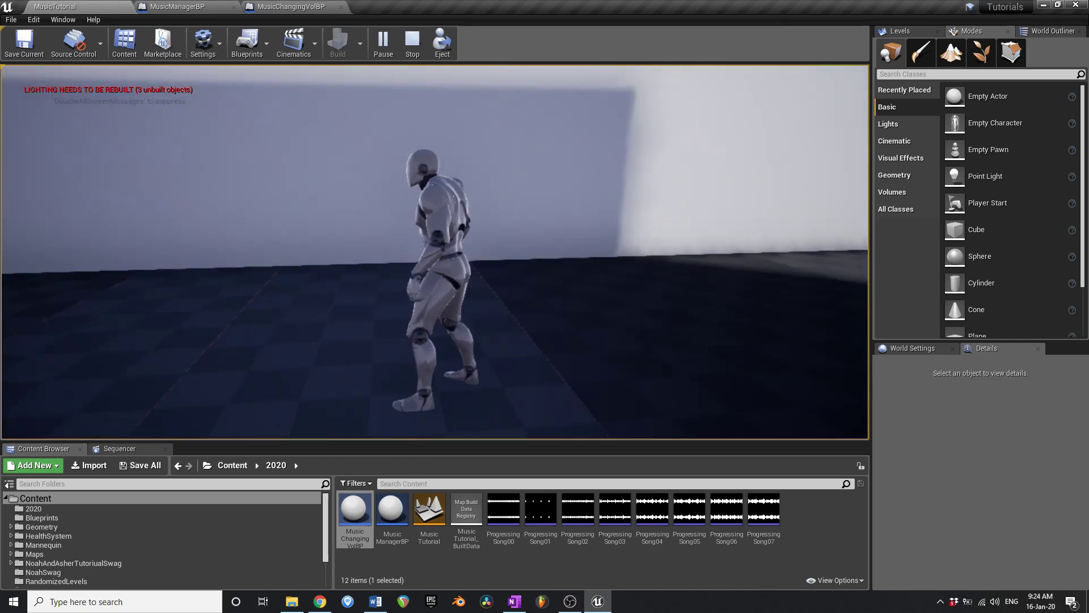
{"action": "key", "text": "a"}
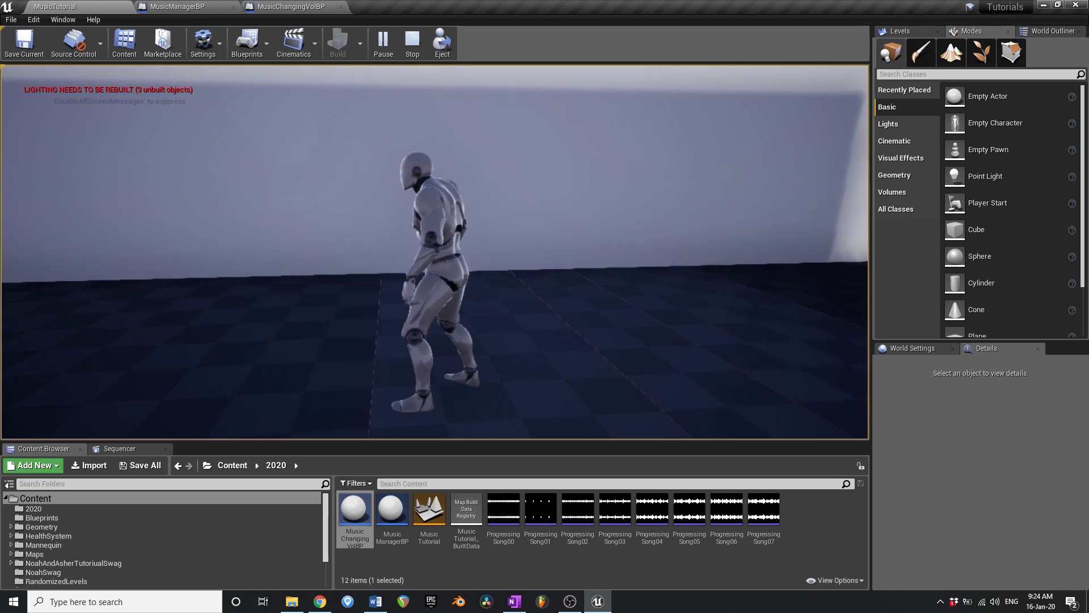
{"action": "key", "text": "a"}
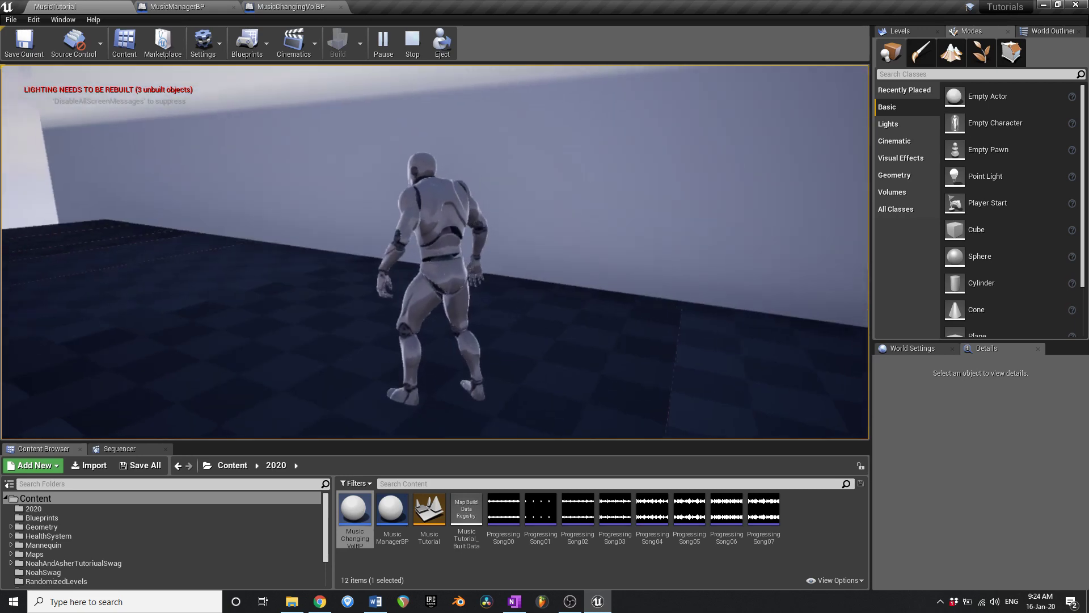
{"action": "key", "text": "w"}
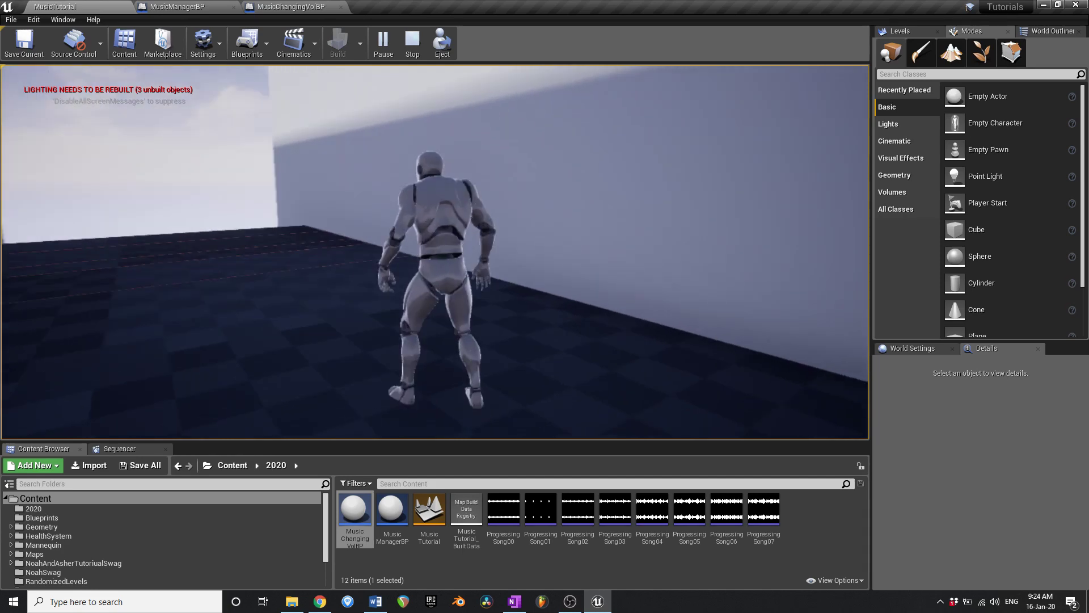
{"action": "key", "text": "a"}
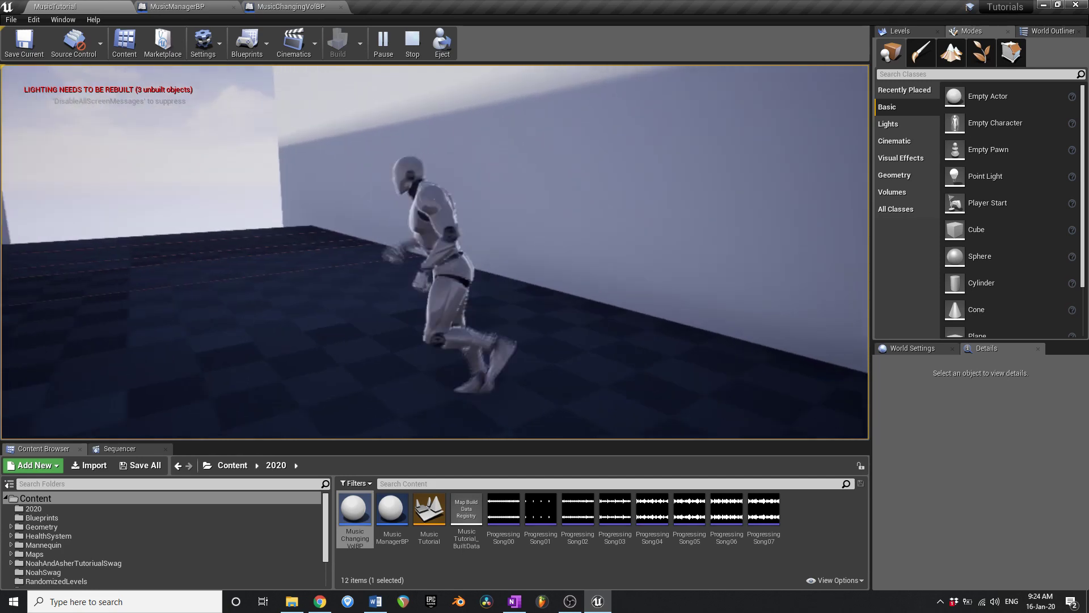
{"action": "key", "text": "w"}
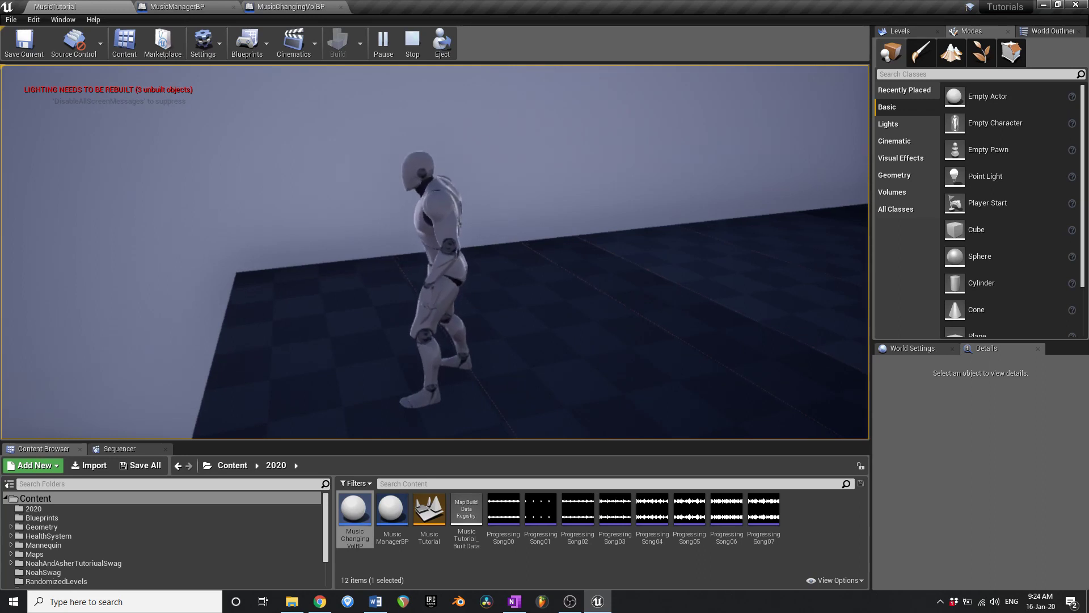
{"action": "key", "text": "Escape"}
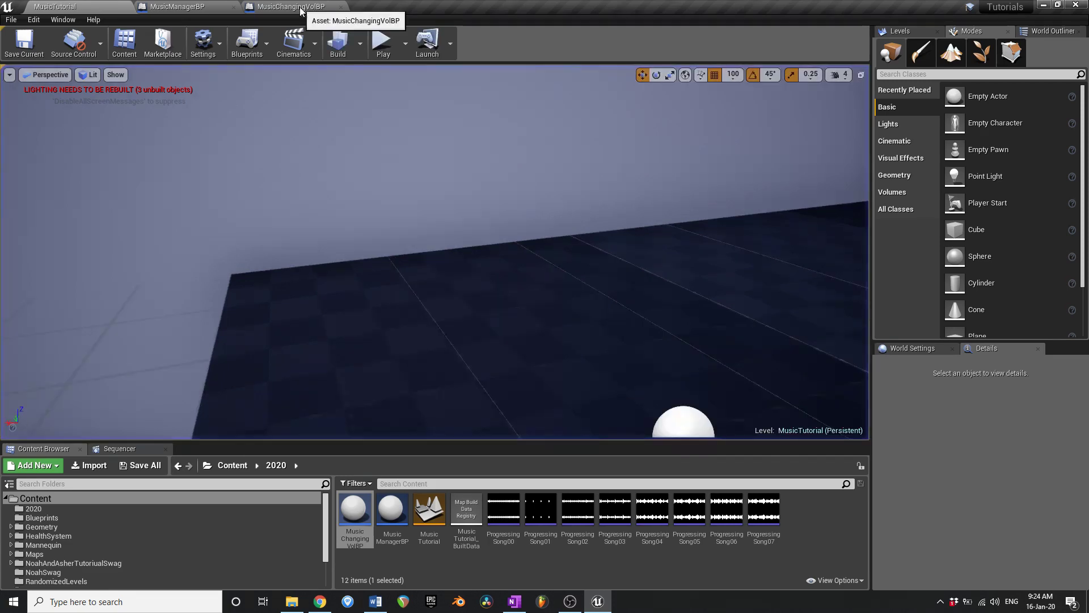
In MusicManagerBP's event graph, add a Print String after the Current Music Ref SET node of Change Music To.
{"action": "left_click", "coordinate": [269, 8]}
{"action": "left_click", "coordinate": [186, 6]}
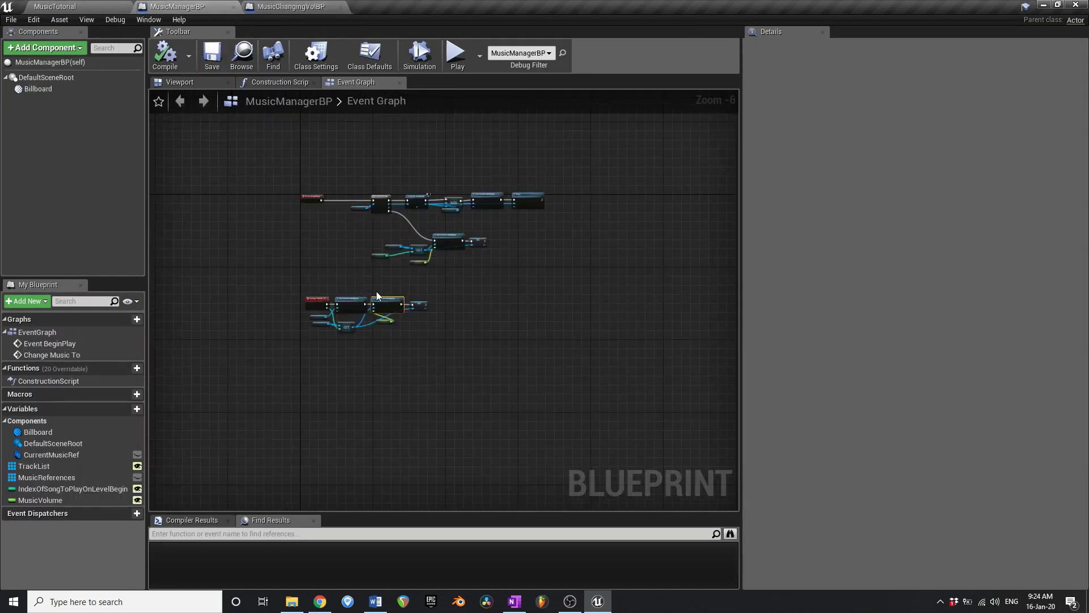
{"action": "scroll", "coordinate": [379, 294], "scroll_direction": "up", "scroll_amount": 6}
{"action": "right_click_drag", "start_coordinate": [380, 295], "coordinate": [250, 373]}
{"action": "scroll", "coordinate": [482, 328], "scroll_direction": "down", "scroll_amount": 3}
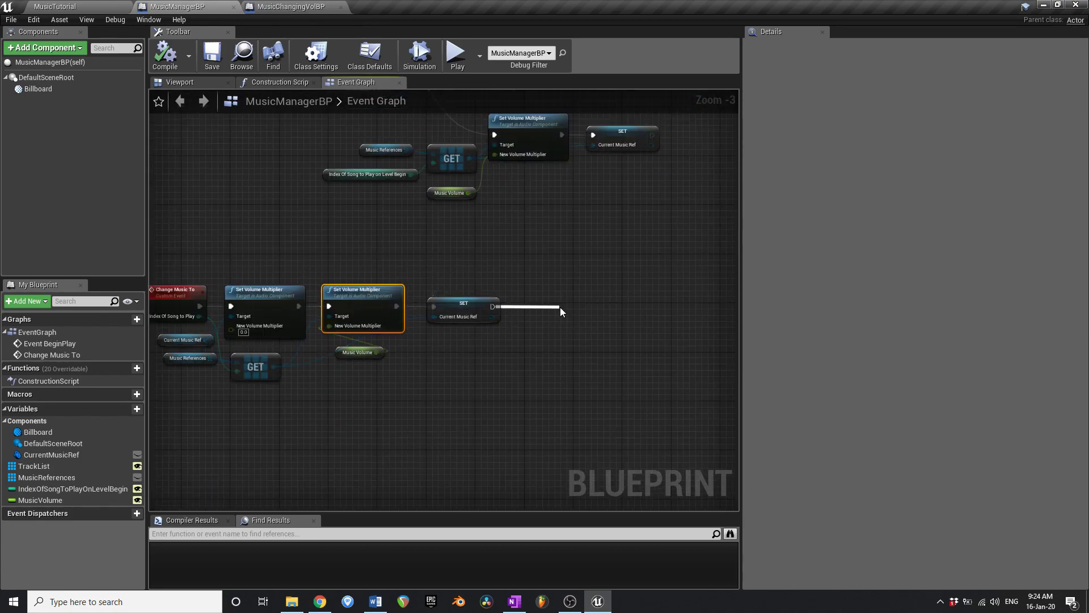
{"action": "type", "text": "print"}
{"action": "left_click_drag", "start_coordinate": [560, 308], "coordinate": [512, 407]}
{"action": "key", "text": "Return"}
Feed the Print String's In String from a new Append node and save the MusicManagerBP blueprint.
{"action": "scroll", "coordinate": [560, 307], "scroll_direction": "up", "scroll_amount": 3}
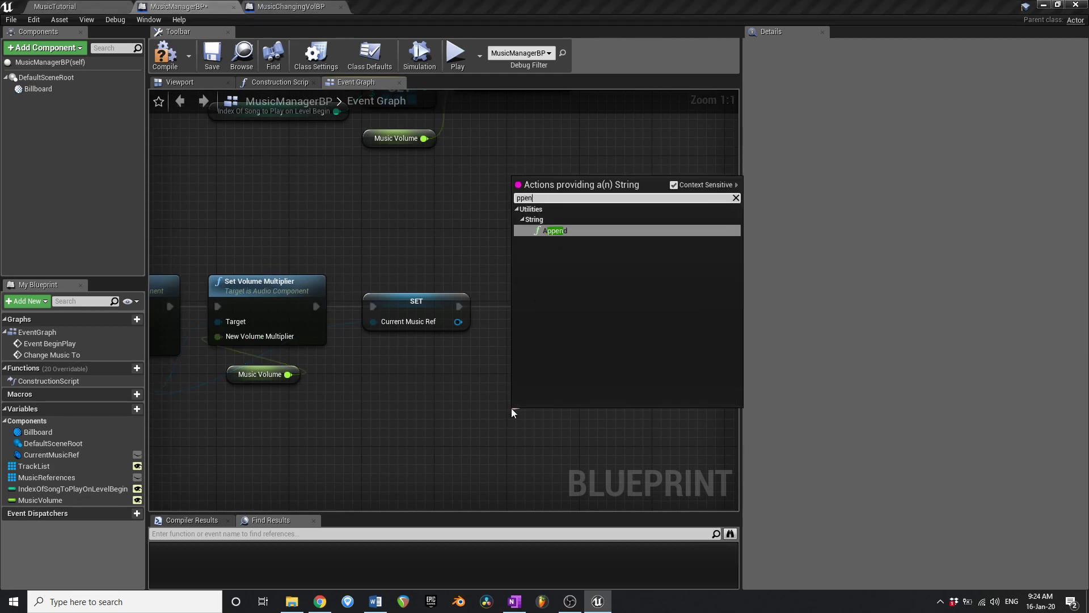
{"action": "type", "text": "append"}
{"action": "key", "text": "Return"}
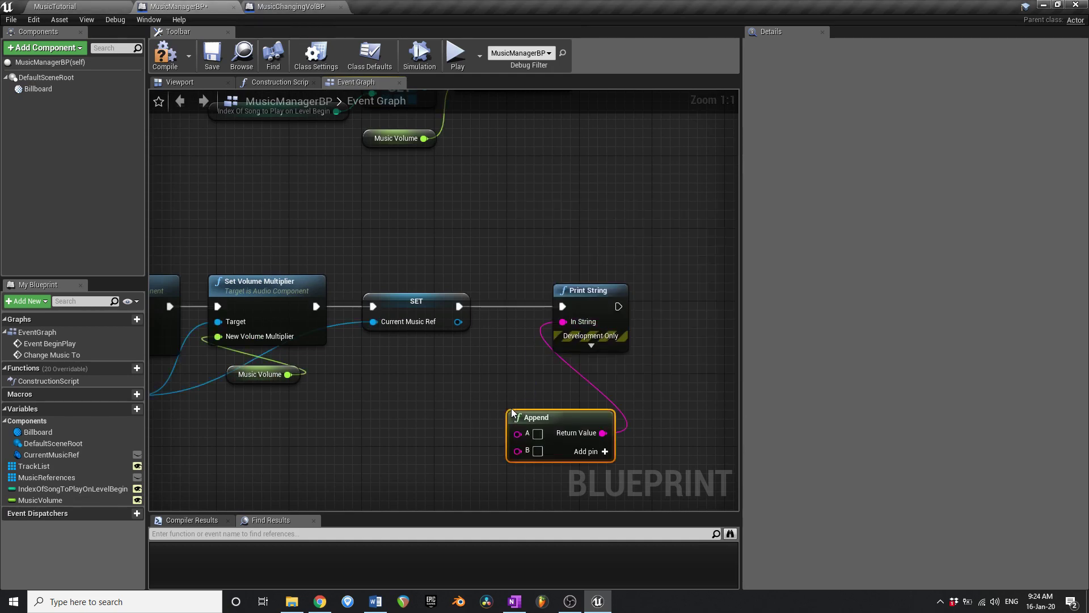
{"action": "left_click", "coordinate": [209, 59]}
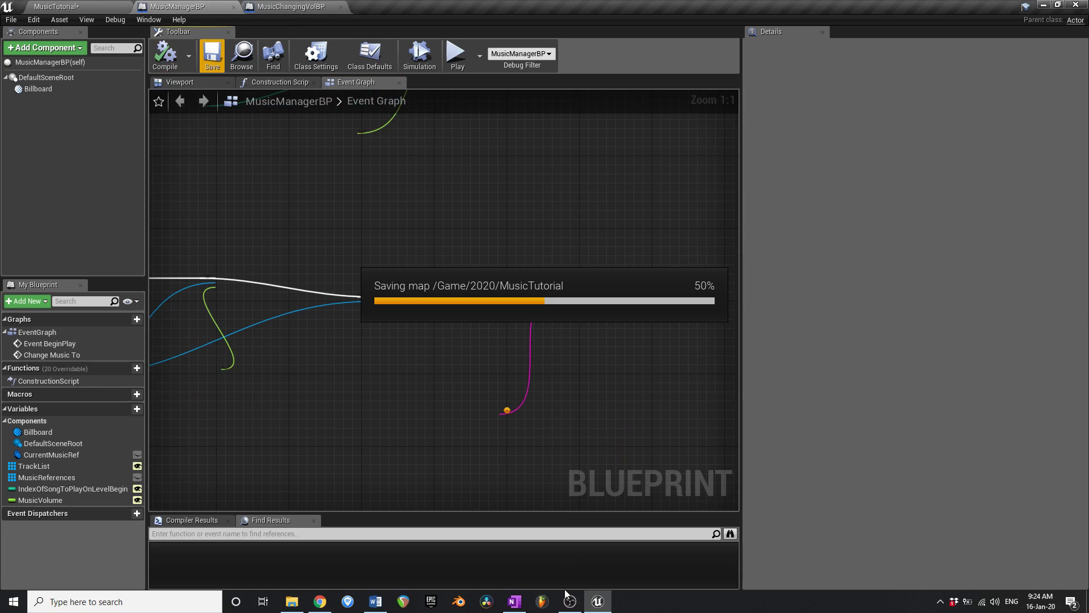
{"action": "left_click", "coordinate": [569, 600]}
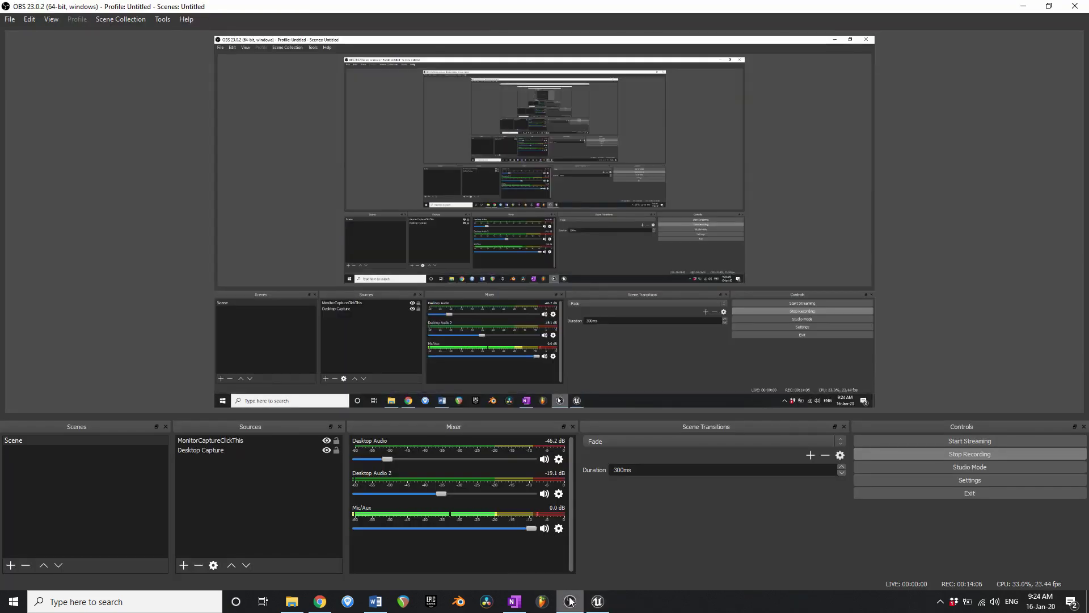
{"action": "mouse_move", "coordinate": [582, 596]}
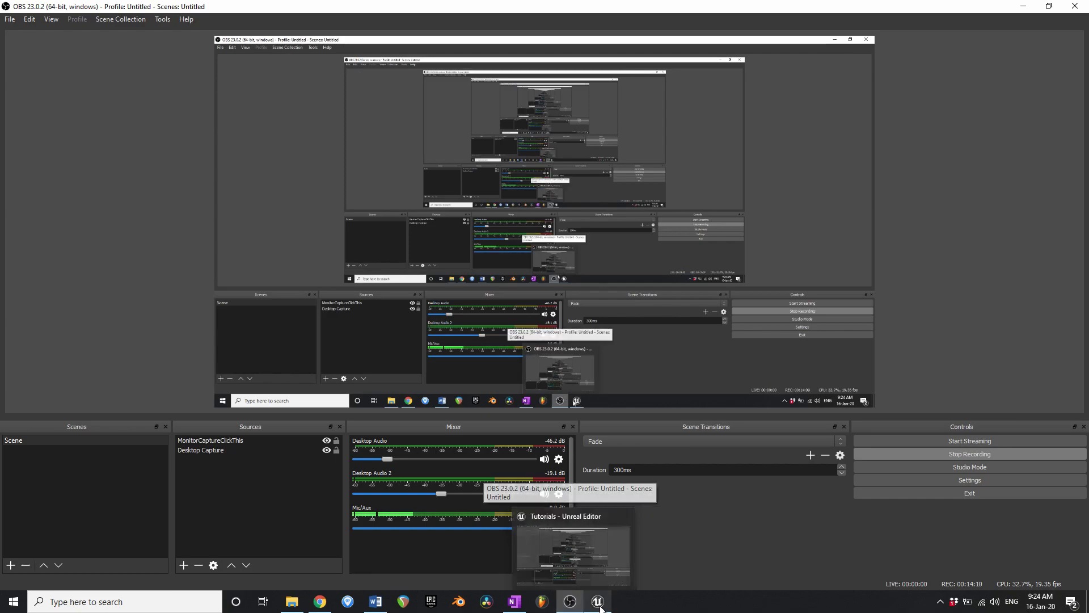
{"action": "left_click", "coordinate": [571, 599]}
Move the Append node directly beneath the Print String node in the Change Music To chain.
{"action": "scroll", "coordinate": [537, 322], "scroll_direction": "down", "scroll_amount": 5}
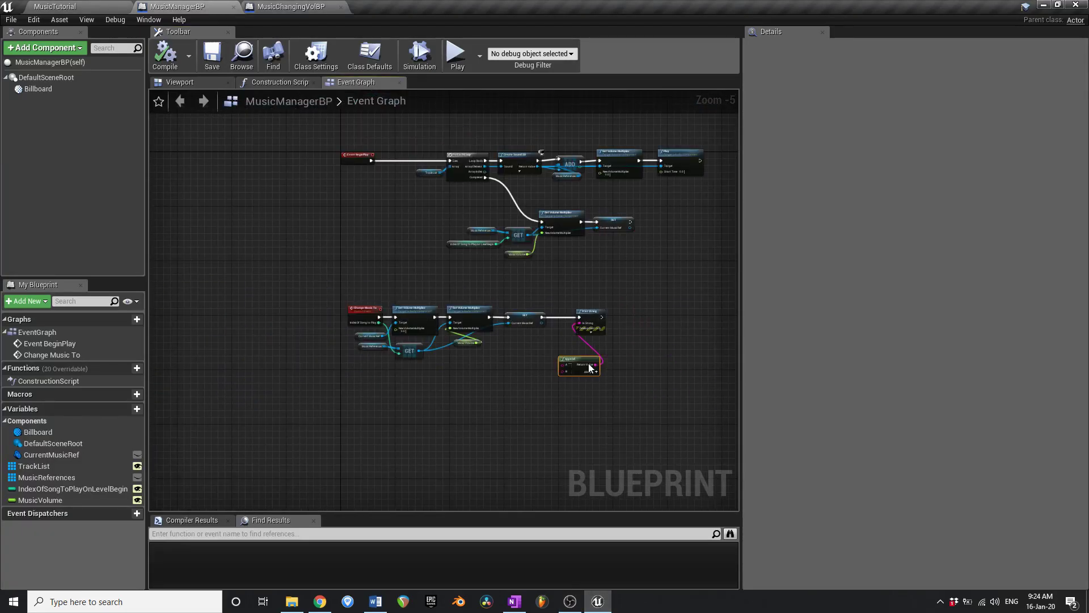
{"action": "scroll", "coordinate": [590, 367], "scroll_direction": "up", "scroll_amount": 5}
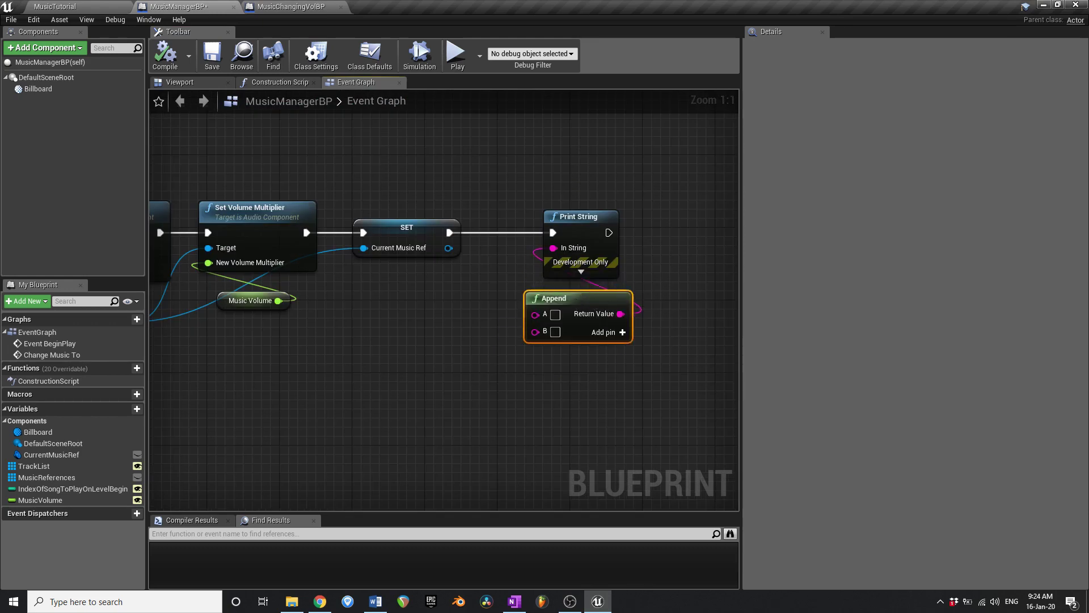
{"action": "right_click_drag", "start_coordinate": [511, 324], "coordinate": [604, 301]}
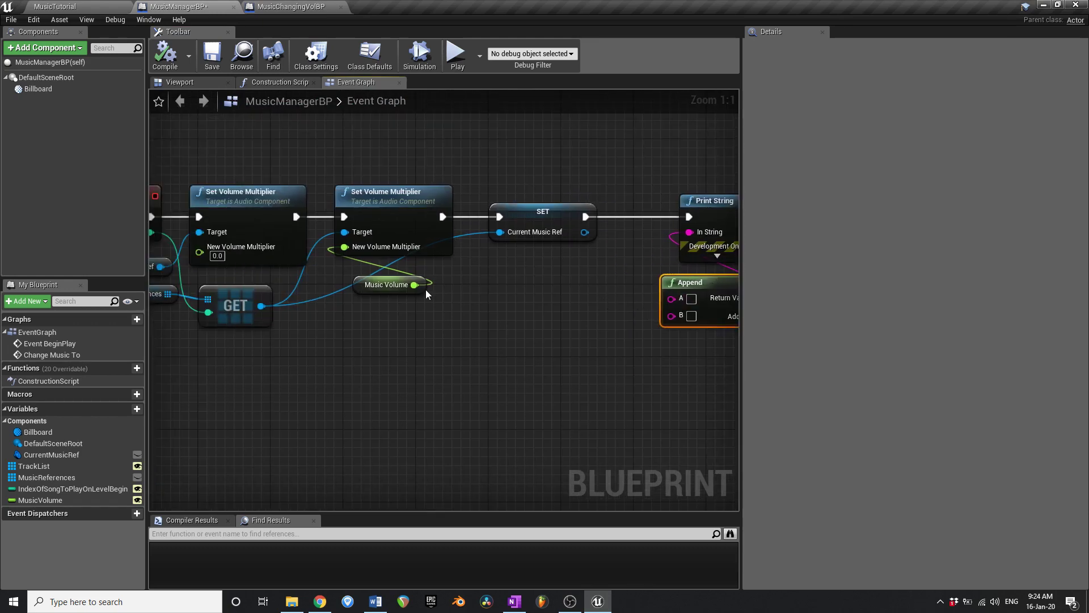
Set the Append node's A to "Music playing:", feed its B with the display name of Current Music Ref, and save the blueprint.
{"action": "left_click_drag", "start_coordinate": [388, 292], "coordinate": [379, 276]}
{"action": "right_click_drag", "start_coordinate": [530, 298], "coordinate": [452, 304]}
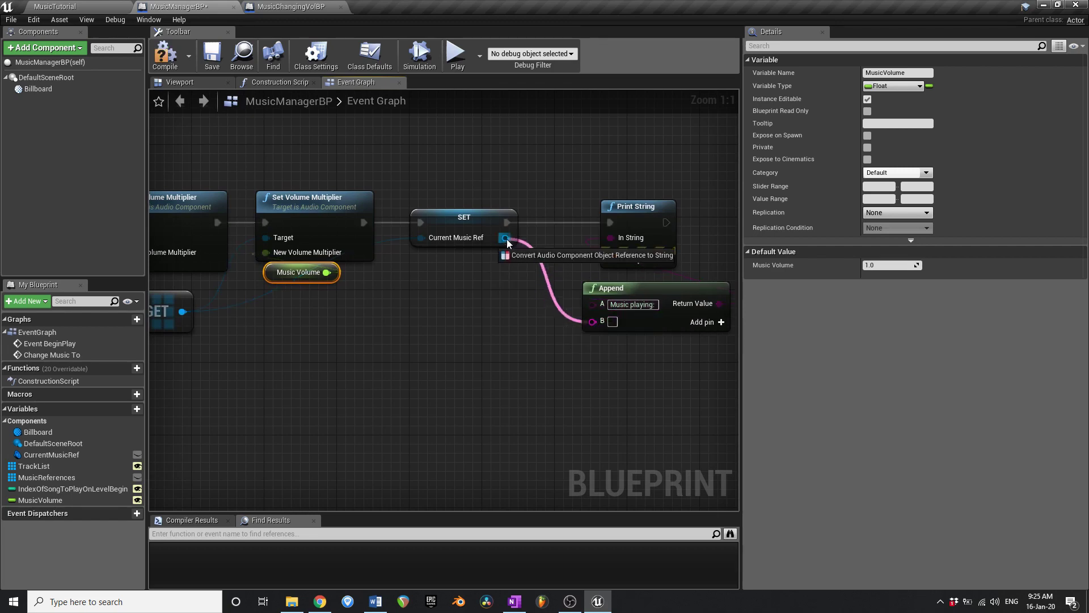
{"action": "left_click_drag", "start_coordinate": [508, 243], "coordinate": [505, 238]}
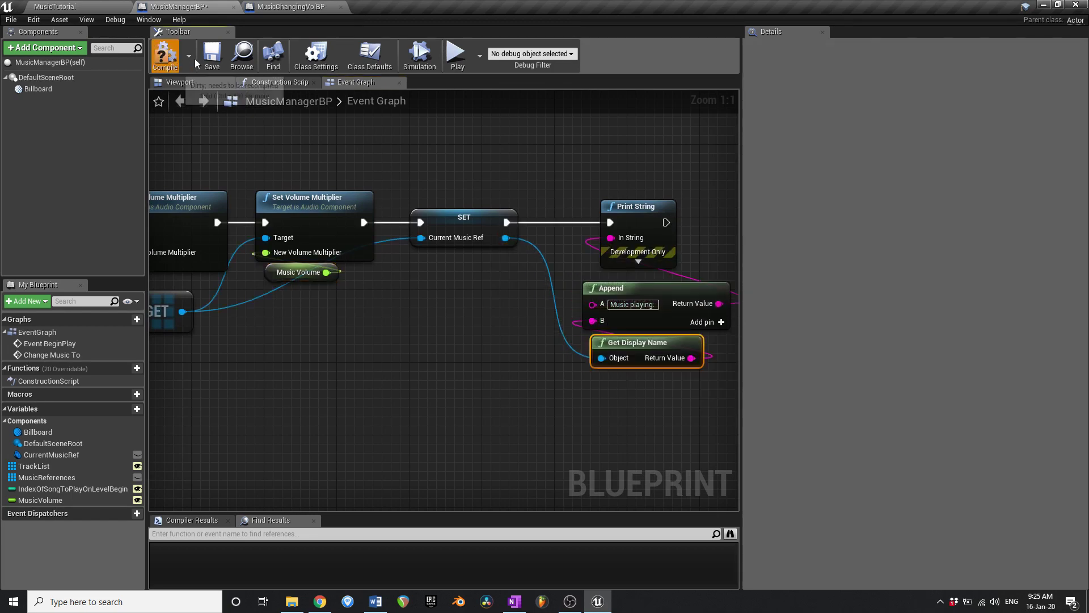
{"action": "left_click", "coordinate": [210, 56]}
Save the MusicTutorial level, play-test the song messages by running back and forth through the music volumes, and stop the session.
{"action": "left_click", "coordinate": [75, 6]}
{"action": "key", "text": "ctrl+s"}
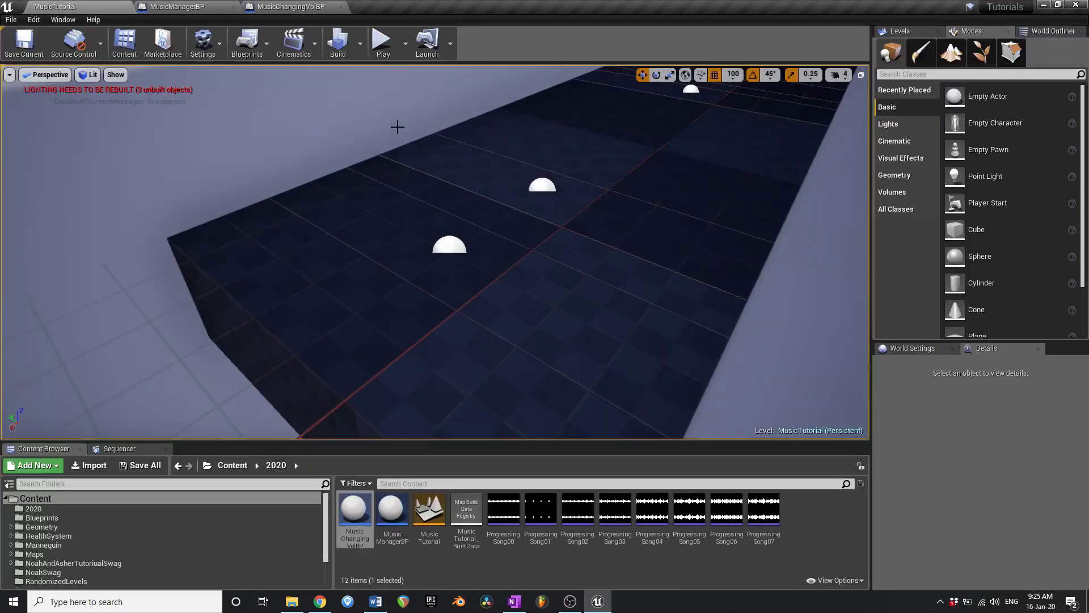
{"action": "left_click", "coordinate": [393, 49]}
{"action": "key", "text": "w"}
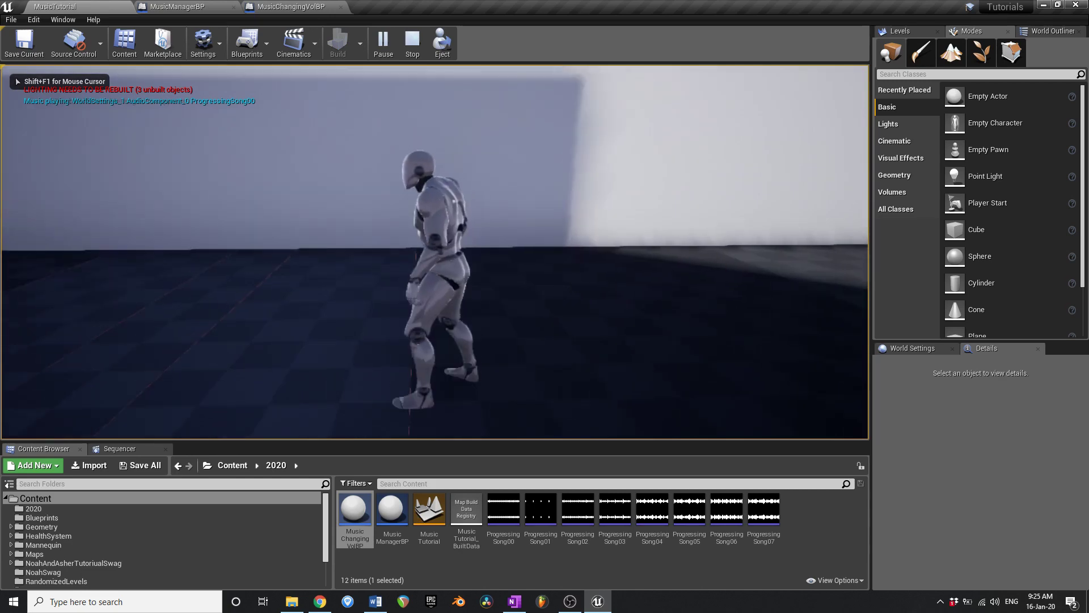
{"action": "key", "text": "a"}
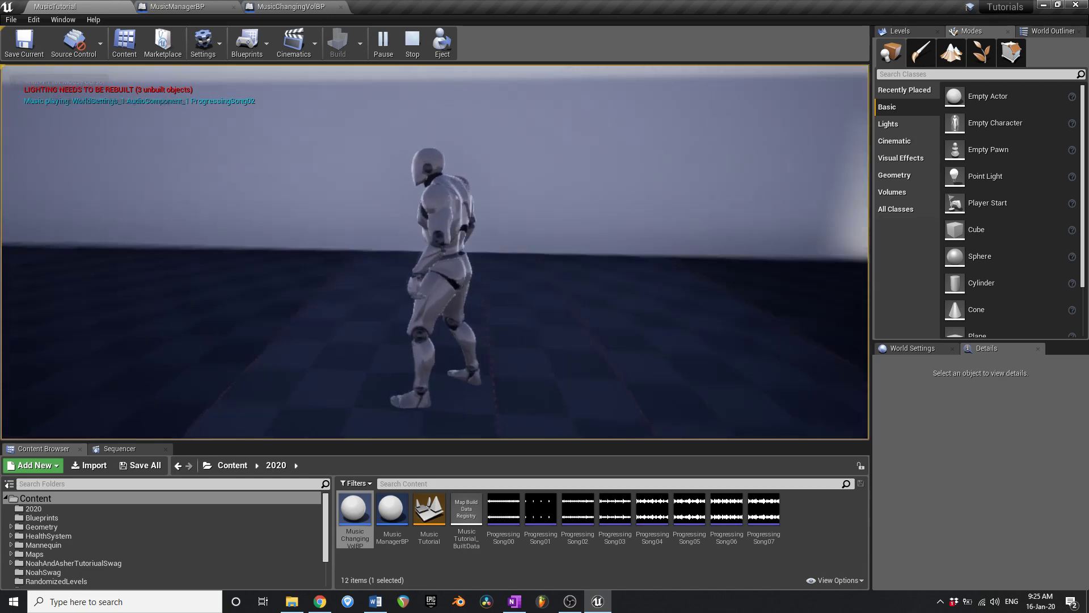
{"action": "key", "text": "w"}
{"action": "key", "text": "a"}
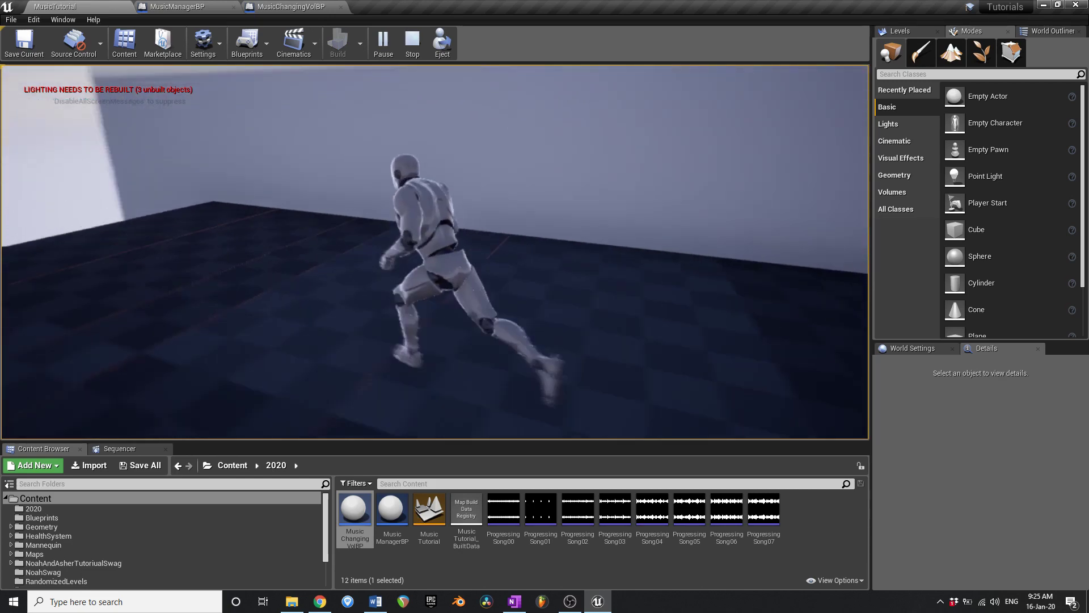
{"action": "key", "text": "d"}
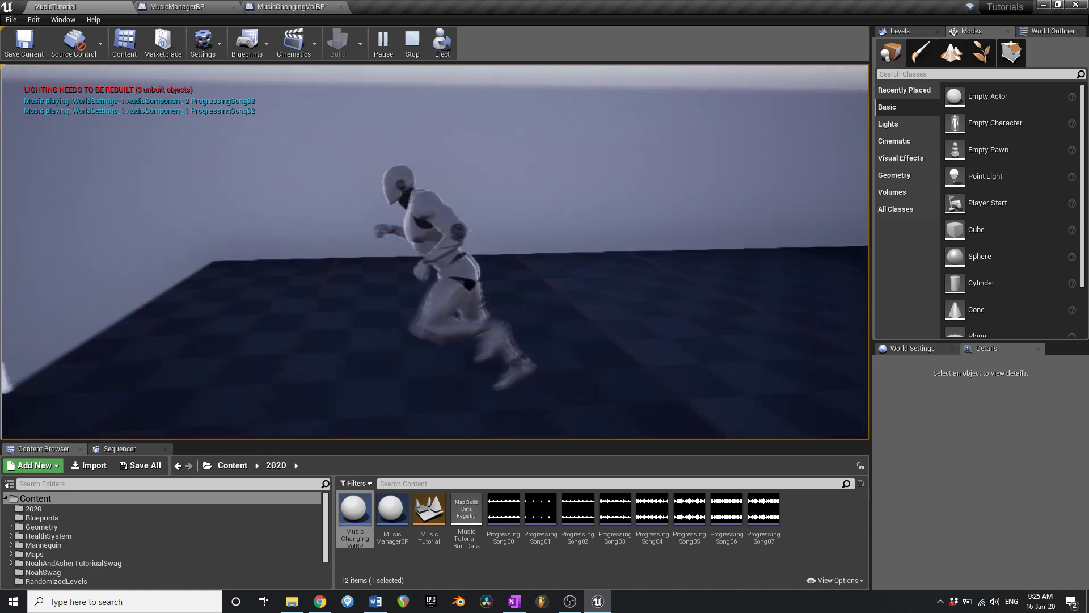
{"action": "key", "text": "a"}
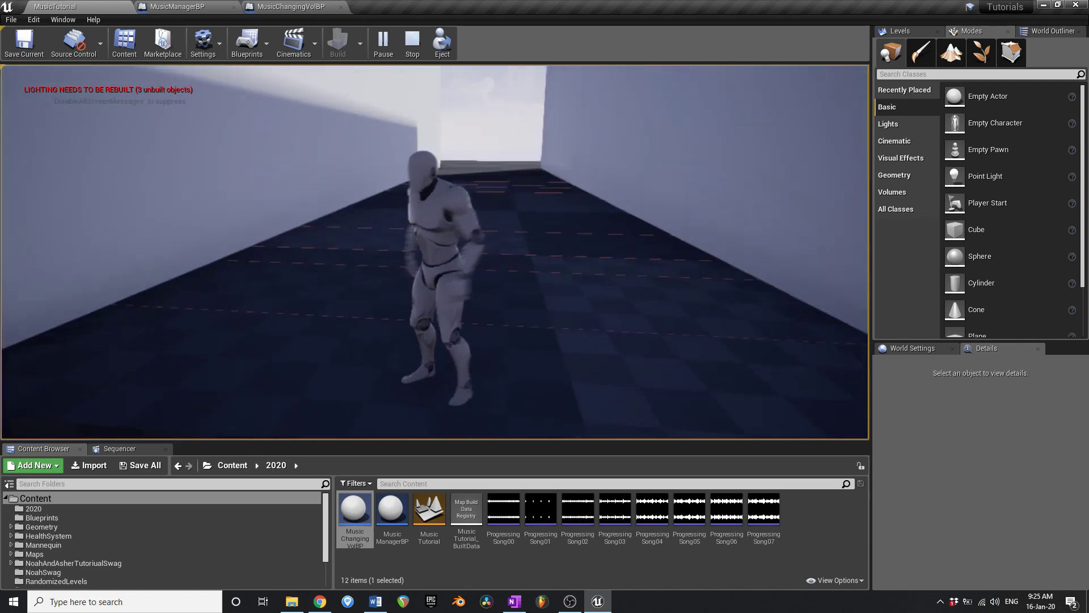
{"action": "key", "text": "w"}
{"action": "key", "text": "w"}
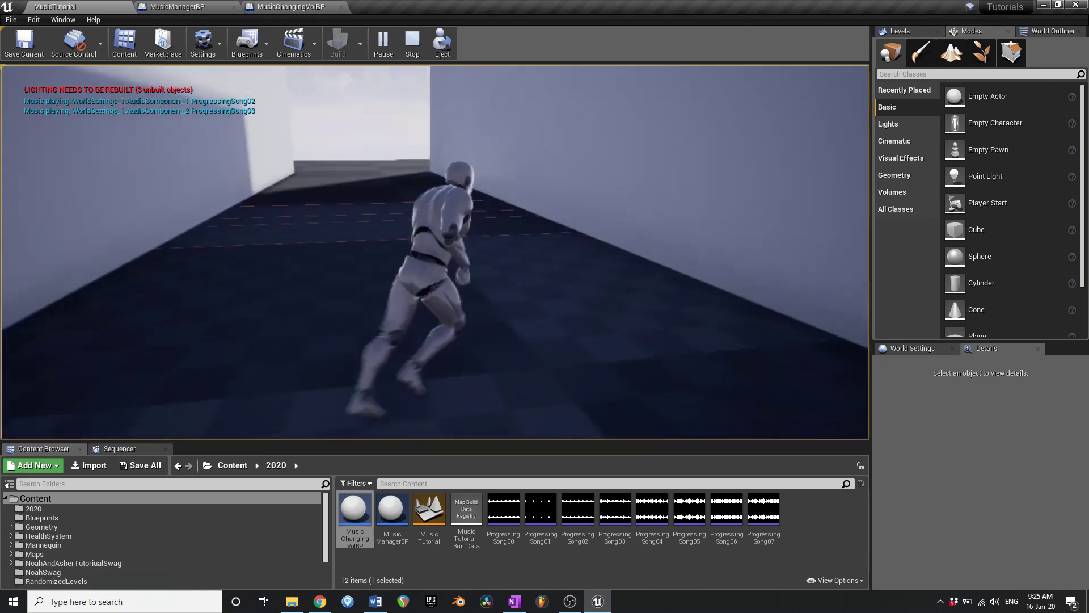
{"action": "key", "text": "d"}
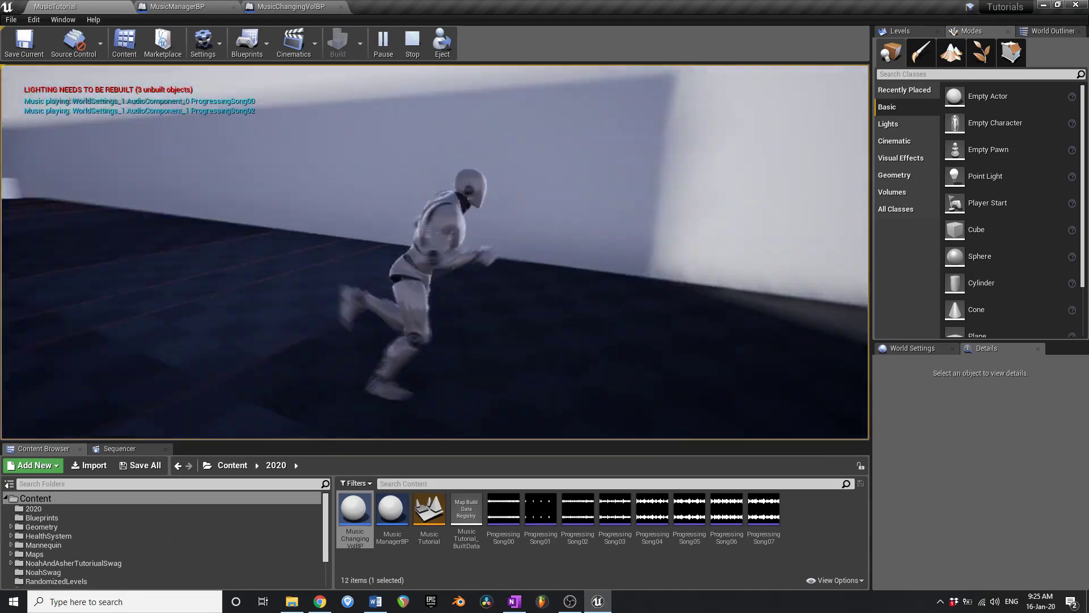
{"action": "key", "text": "w"}
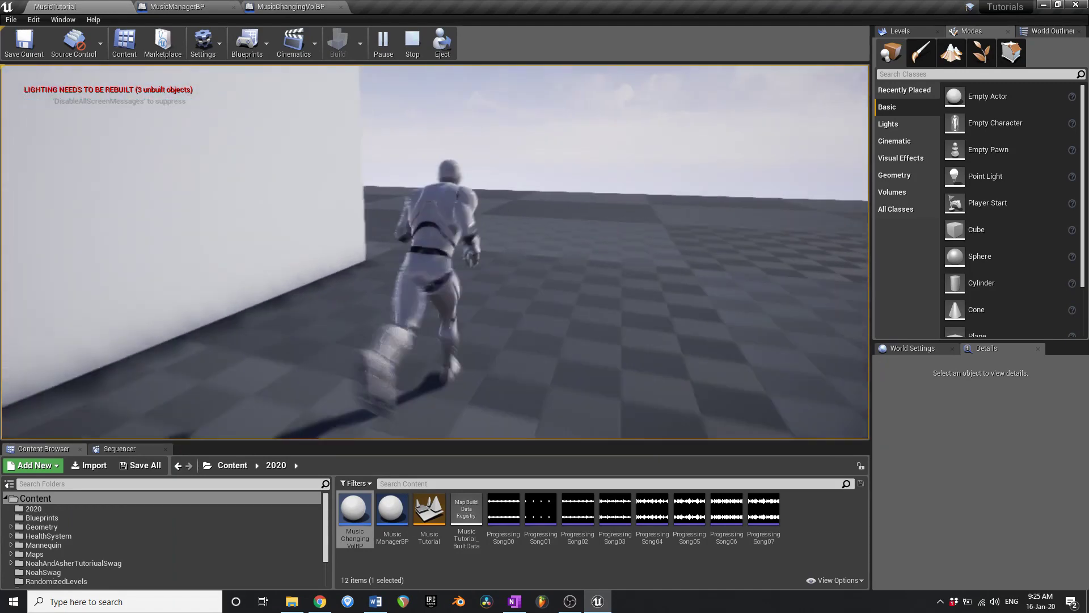
{"action": "key", "text": "Escape"}
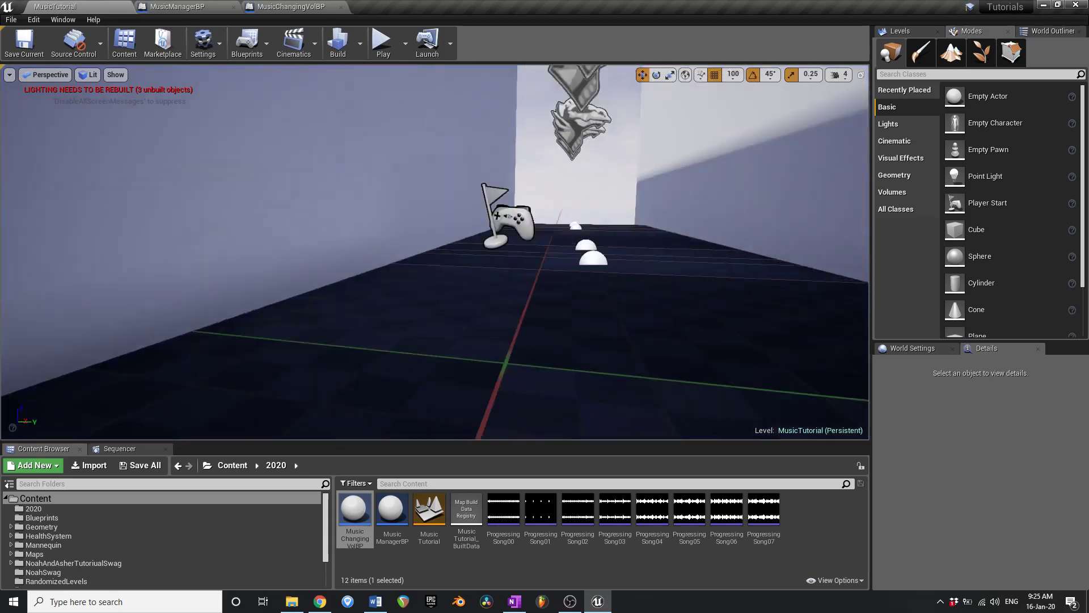
Inspect the placement of the music volumes along the corridor from above and from its open end.
{"action": "right_click_drag", "start_coordinate": [458, 238], "coordinate": [500, 255]}
{"action": "key", "text": "s"}
{"action": "key", "text": "a"}
{"action": "key", "text": "s"}
{"action": "right_click_drag", "start_coordinate": [119, 313], "coordinate": [77, 309]}
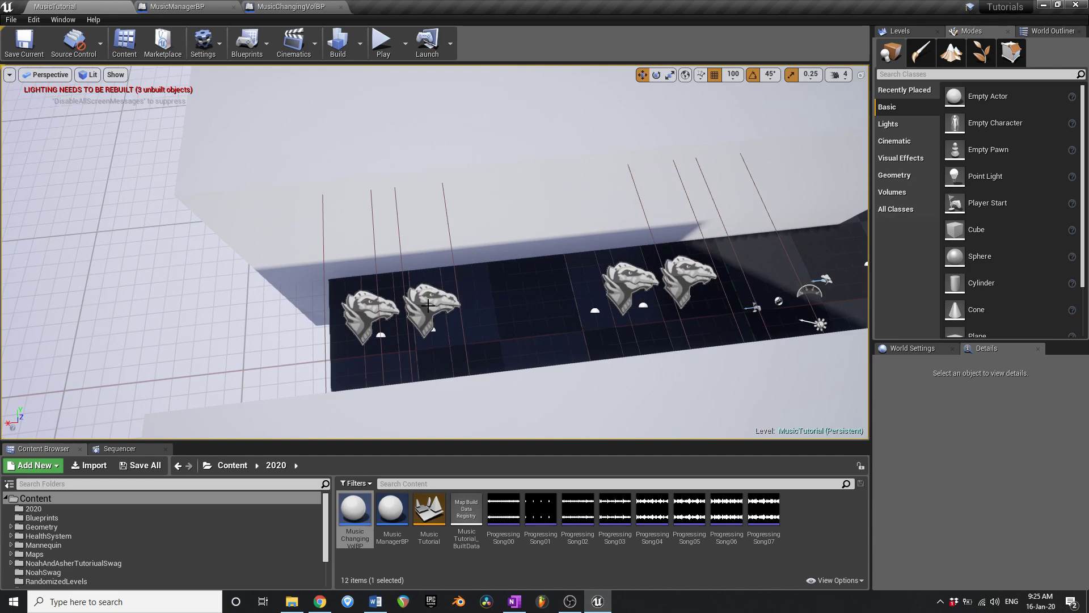
{"action": "right_click_drag", "start_coordinate": [483, 313], "coordinate": [431, 340]}
{"action": "right_click_drag", "start_coordinate": [435, 252], "coordinate": [363, 261]}
{"action": "key", "text": "w"}
{"action": "right_click_drag", "start_coordinate": [484, 311], "coordinate": [420, 220]}
{"action": "key", "text": "w"}
{"action": "key", "text": "s"}
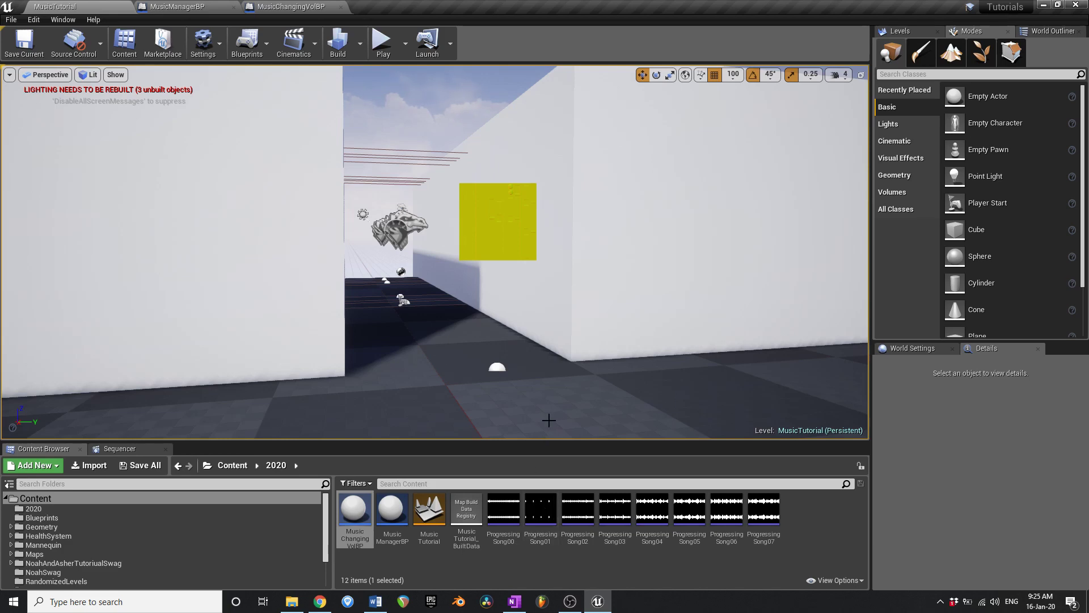
{"action": "right_click_drag", "start_coordinate": [549, 419], "coordinate": [566, 414]}
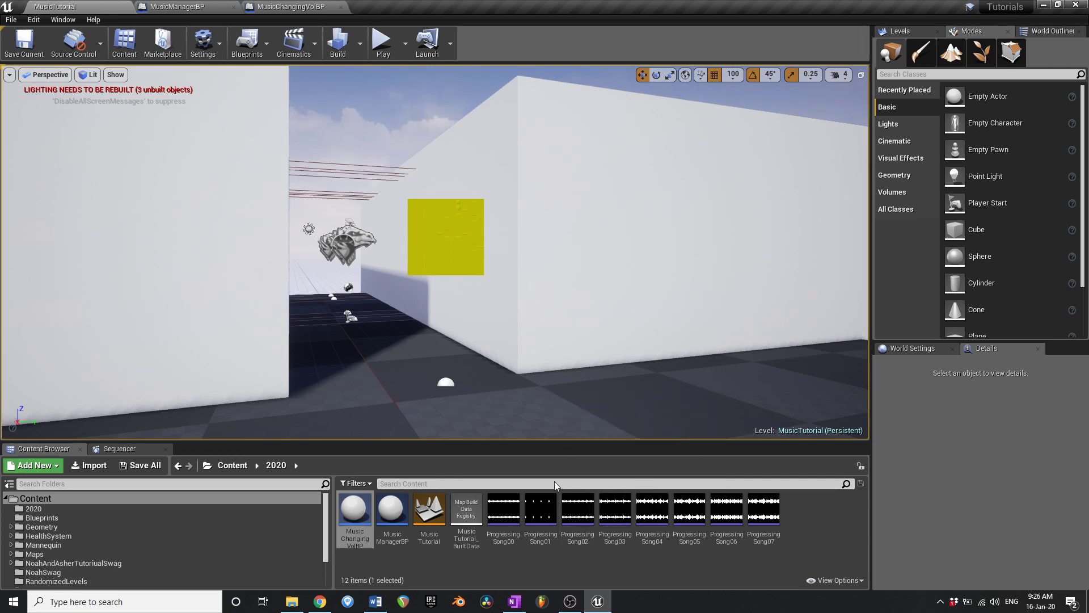
Switch to the Word notes, review the Music Layering System outline and its Music manager points, and return to Unreal Editor.
{"action": "left_click", "coordinate": [570, 602]}
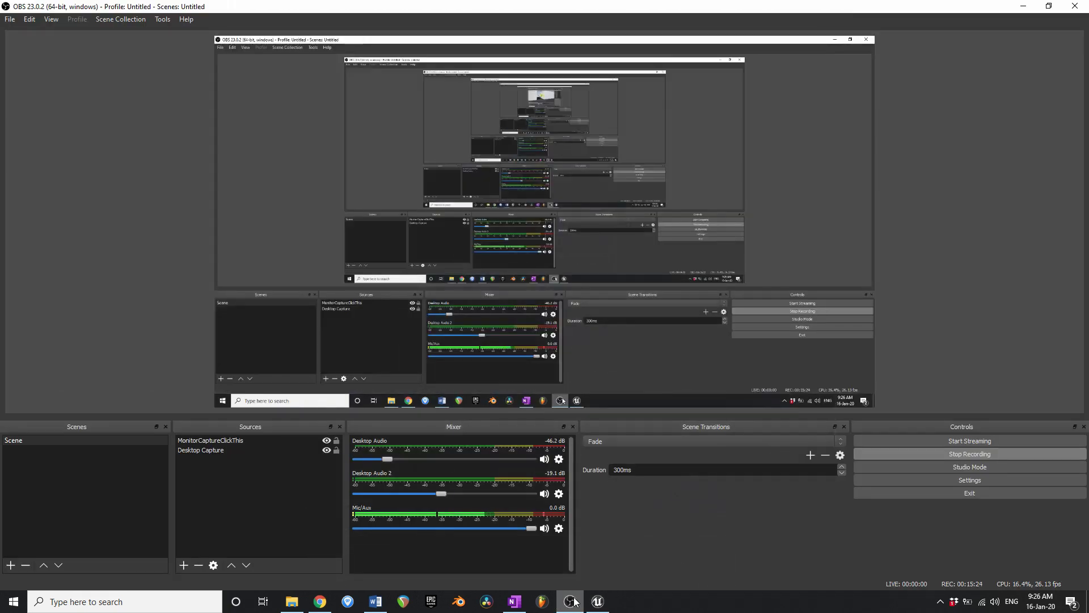
{"action": "left_click", "coordinate": [511, 601]}
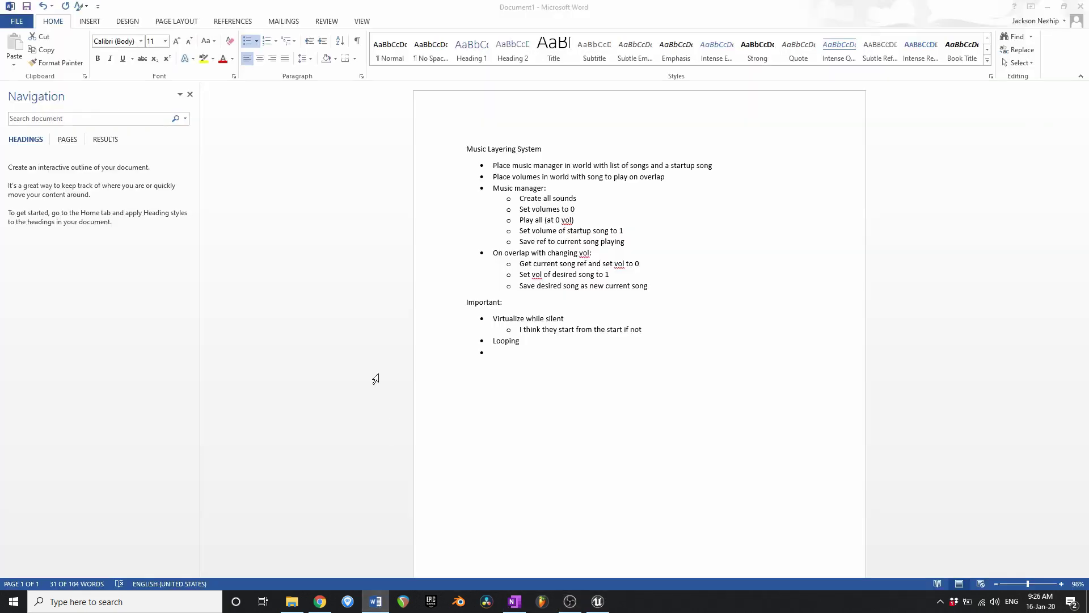
{"action": "left_click", "coordinate": [609, 275]}
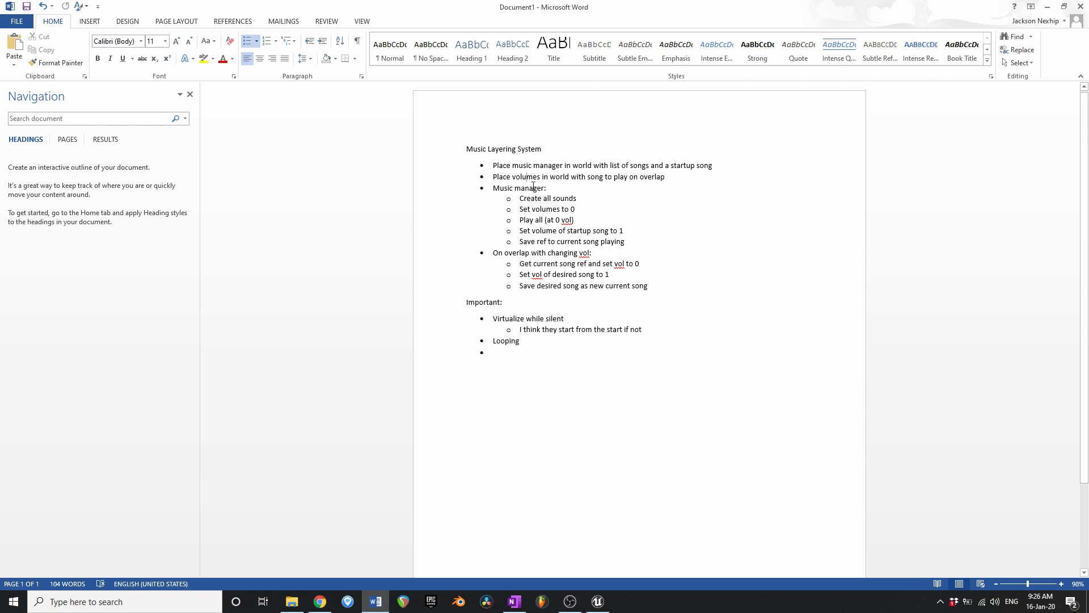
{"action": "left_click_drag", "start_coordinate": [537, 198], "coordinate": [562, 245]}
{"action": "left_click", "coordinate": [1046, 6]}
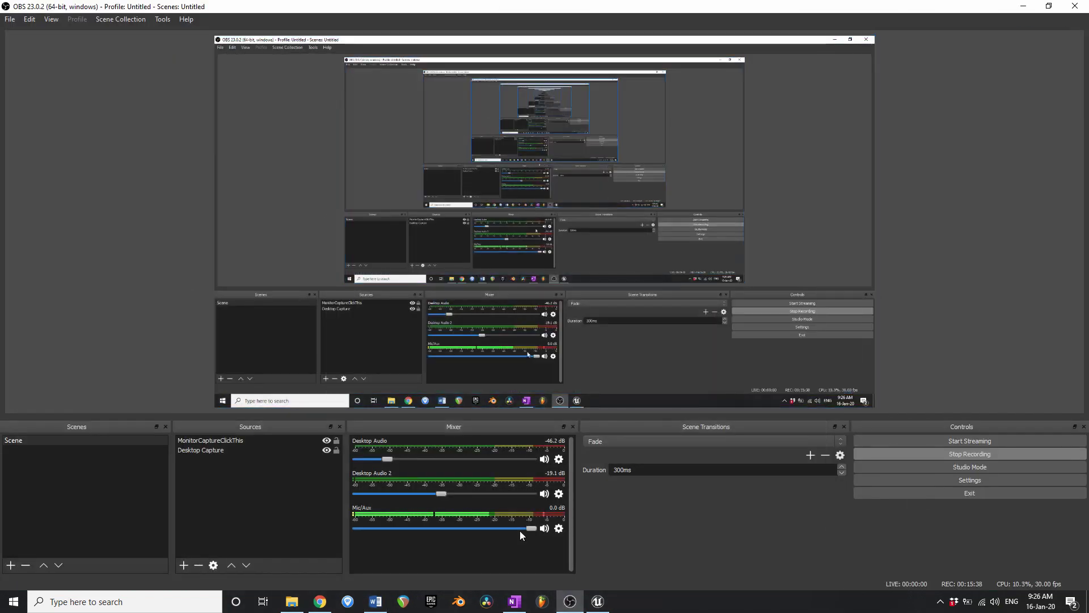
{"action": "left_click", "coordinate": [597, 601]}
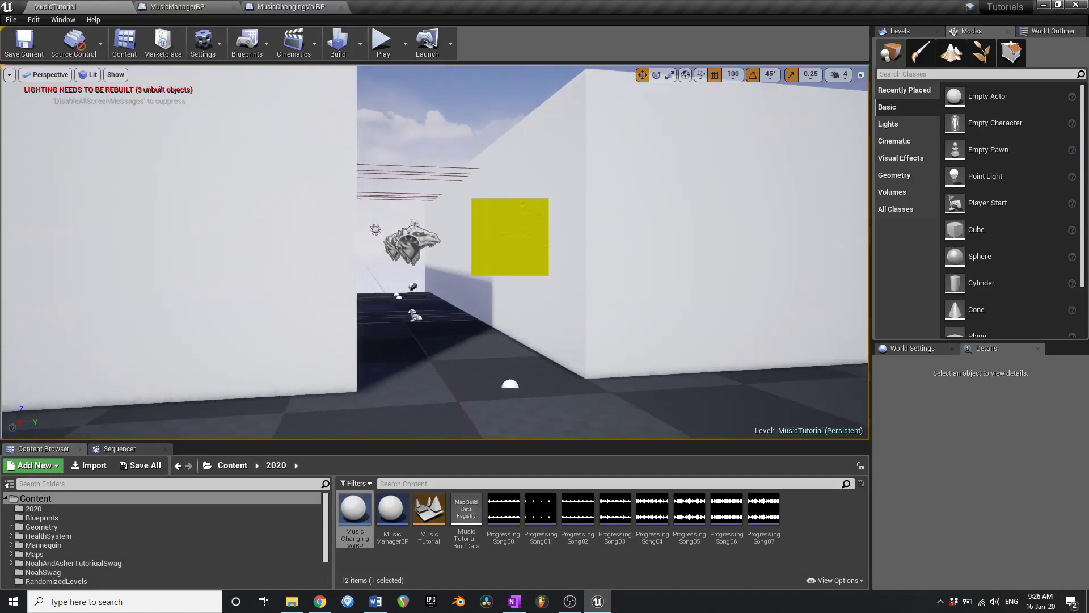
Move the MusicManagerBP actor sideways to Y 0.0 in front of the corridor entrance and save the level.
{"action": "right_click_drag", "start_coordinate": [515, 317], "coordinate": [511, 315]}
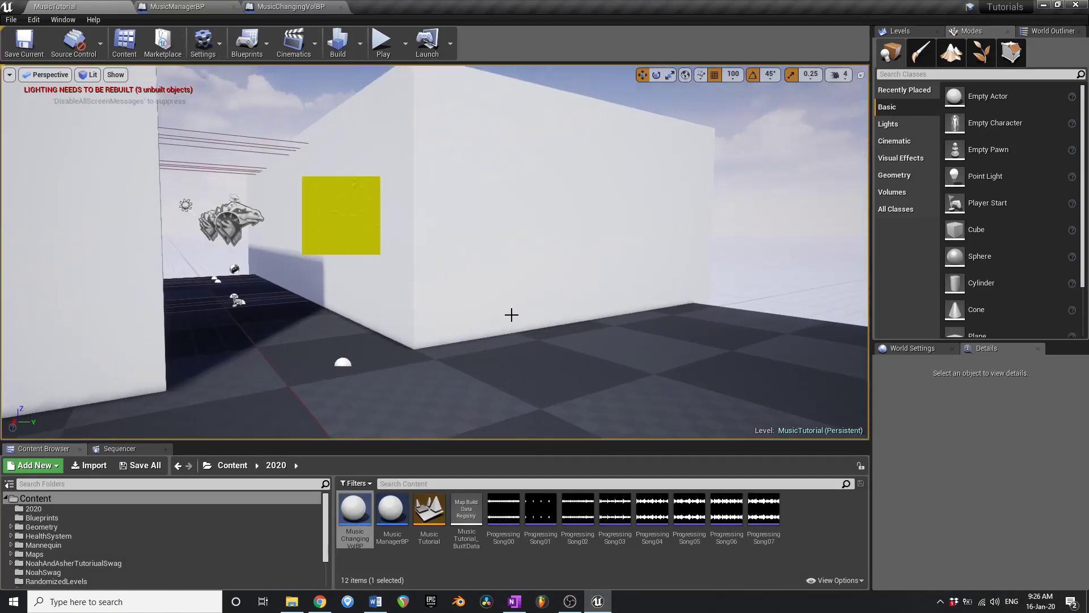
{"action": "right_click_drag", "start_coordinate": [381, 253], "coordinate": [418, 237]}
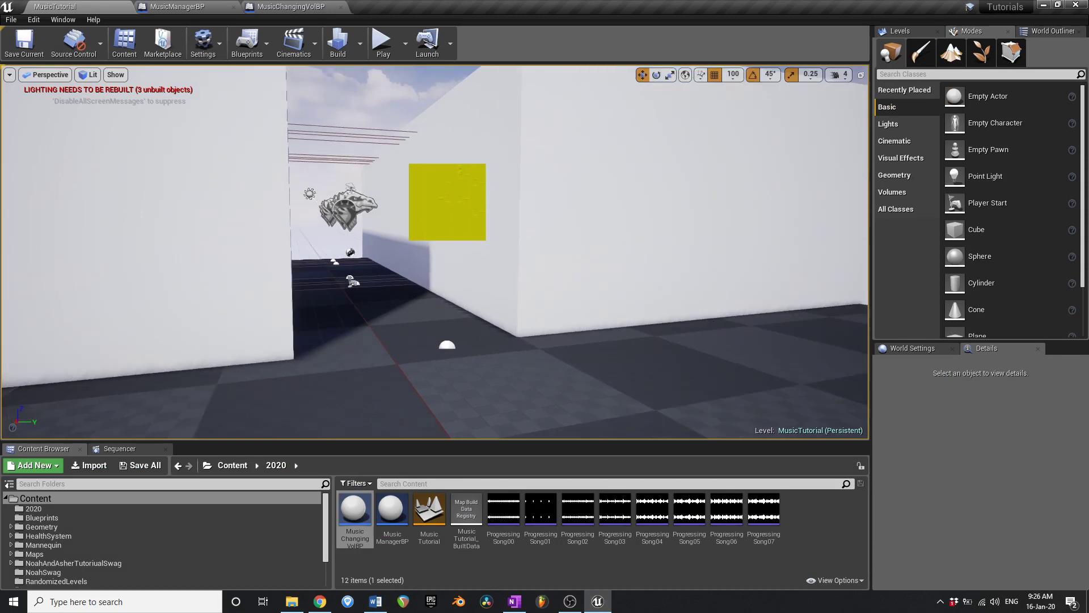
{"action": "left_click", "coordinate": [447, 345]}
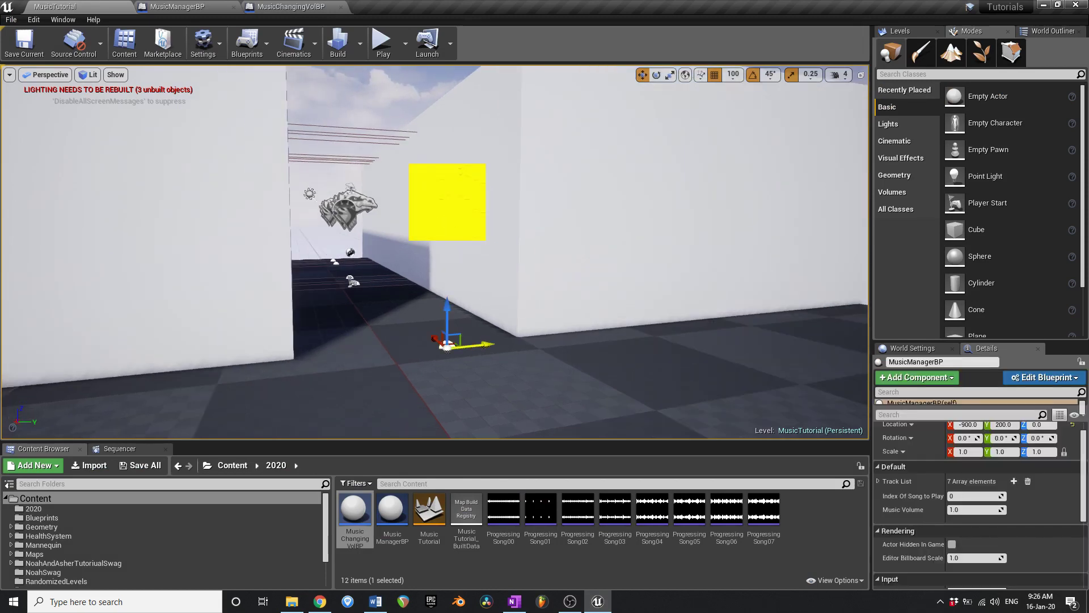
{"action": "left_click_drag", "start_coordinate": [479, 344], "coordinate": [454, 356]}
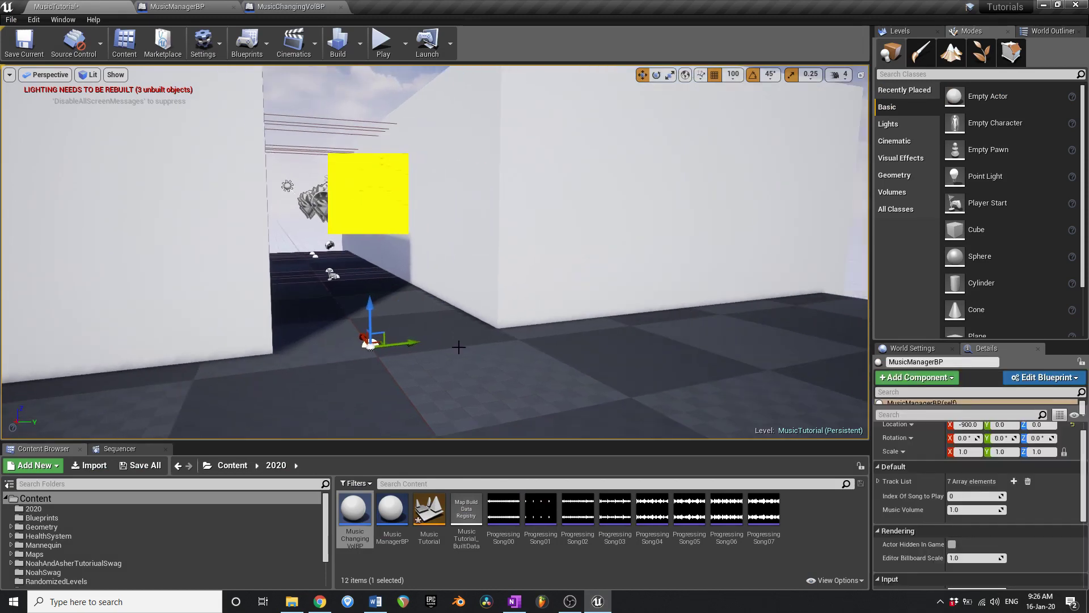
{"action": "key", "text": "ctrl+s"}
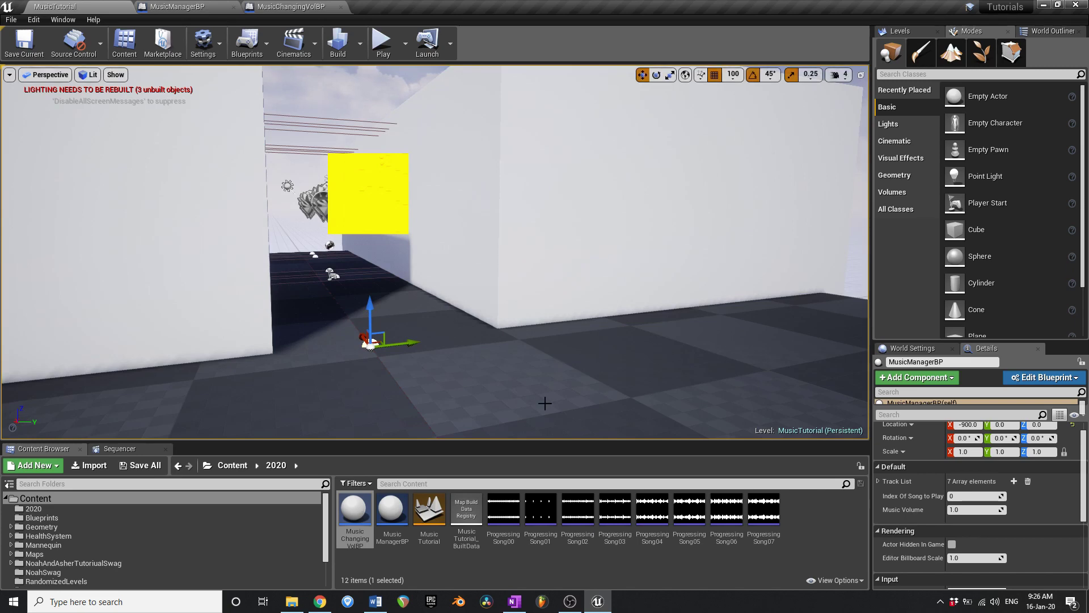
{"action": "left_click", "coordinate": [571, 602]}
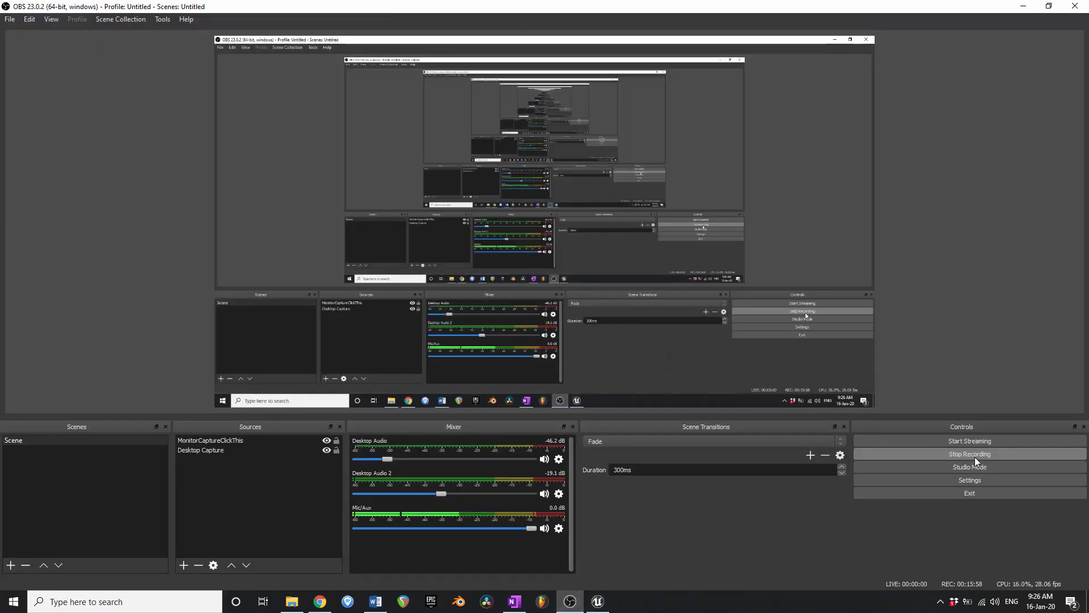
{"action": "left_click", "coordinate": [598, 603]}
Look over the first room of the Faceless project's TutorialForMigrating level and clear the "tutorial" asset search.
{"action": "left_click_drag", "start_coordinate": [546, 342], "coordinate": [546, 332]}
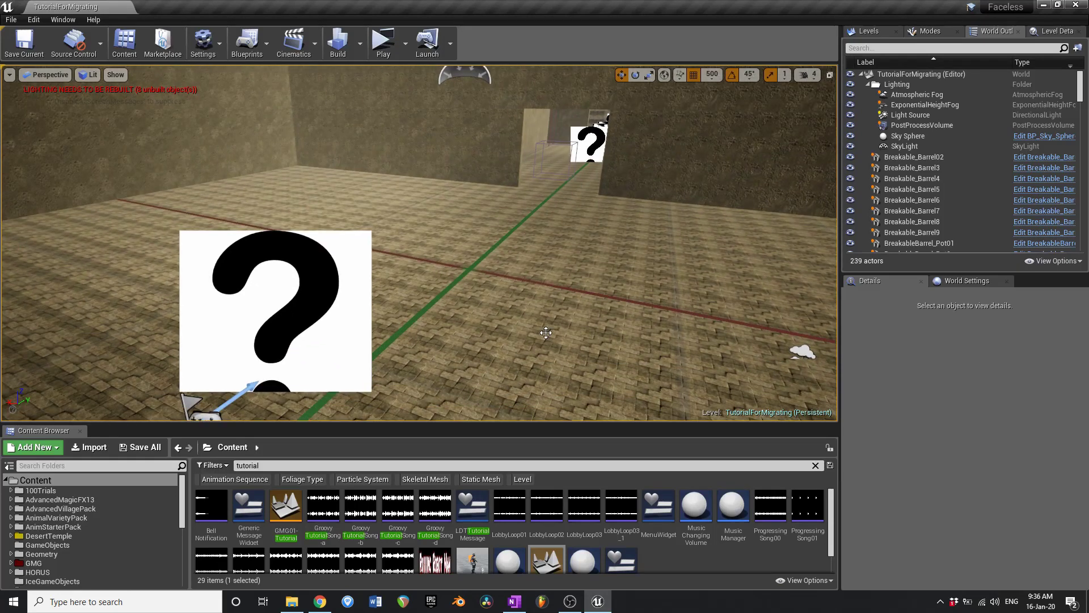
{"action": "right_click_drag", "start_coordinate": [386, 216], "coordinate": [399, 228]}
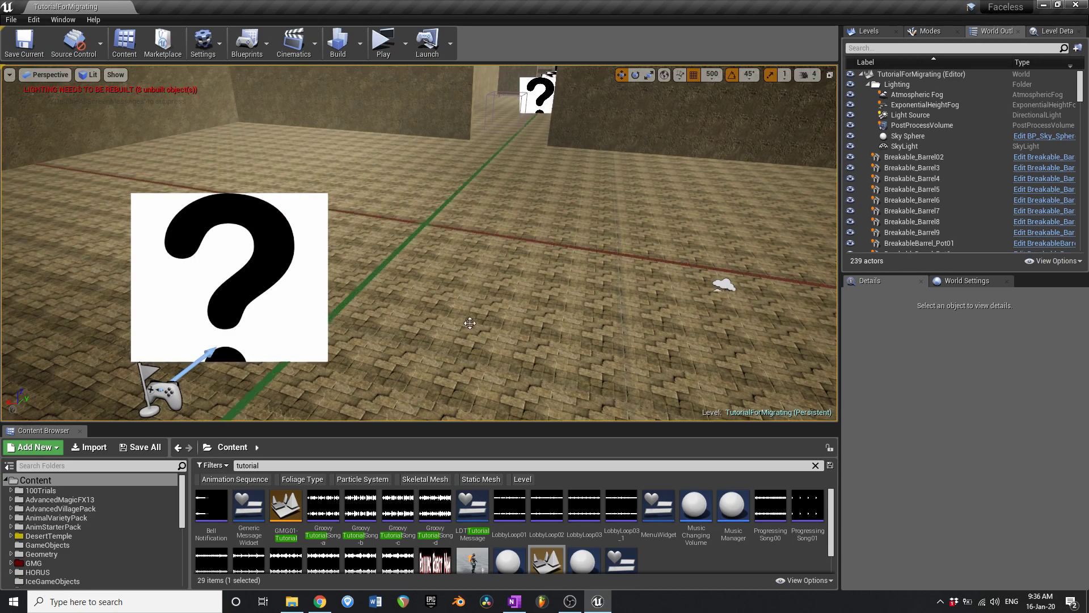
{"action": "right_click_drag", "start_coordinate": [411, 401], "coordinate": [471, 311]}
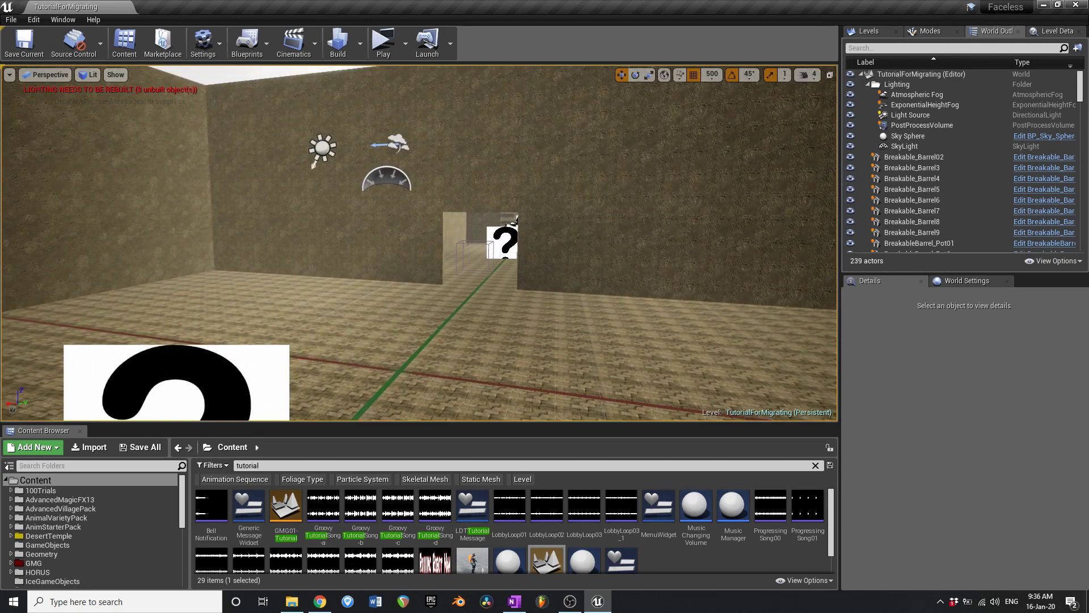
{"action": "right_click_drag", "start_coordinate": [462, 265], "coordinate": [432, 289]}
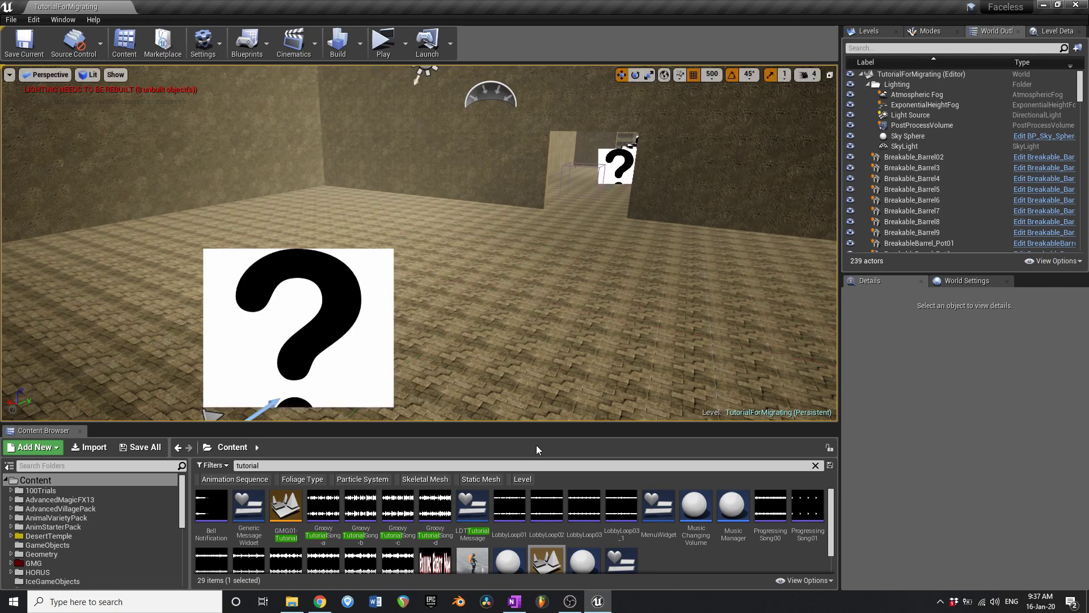
{"action": "left_click", "coordinate": [815, 466]}
{"action": "right_click_drag", "start_coordinate": [493, 280], "coordinate": [510, 278]}
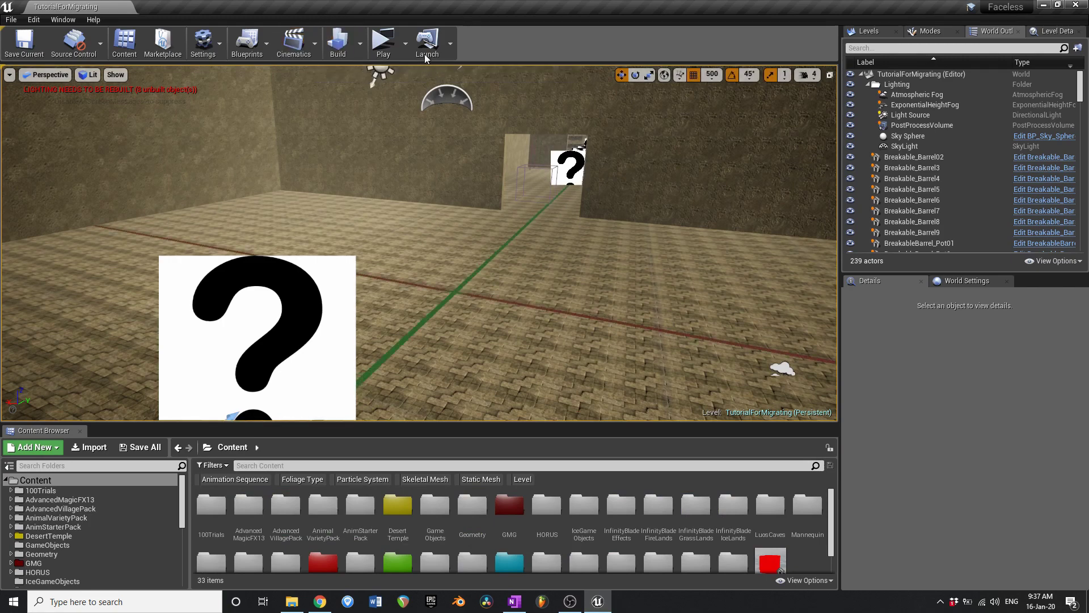
Play the Faceless level and run the character from the first room through the doorways into the room with raised blocks.
{"action": "left_click", "coordinate": [380, 50]}
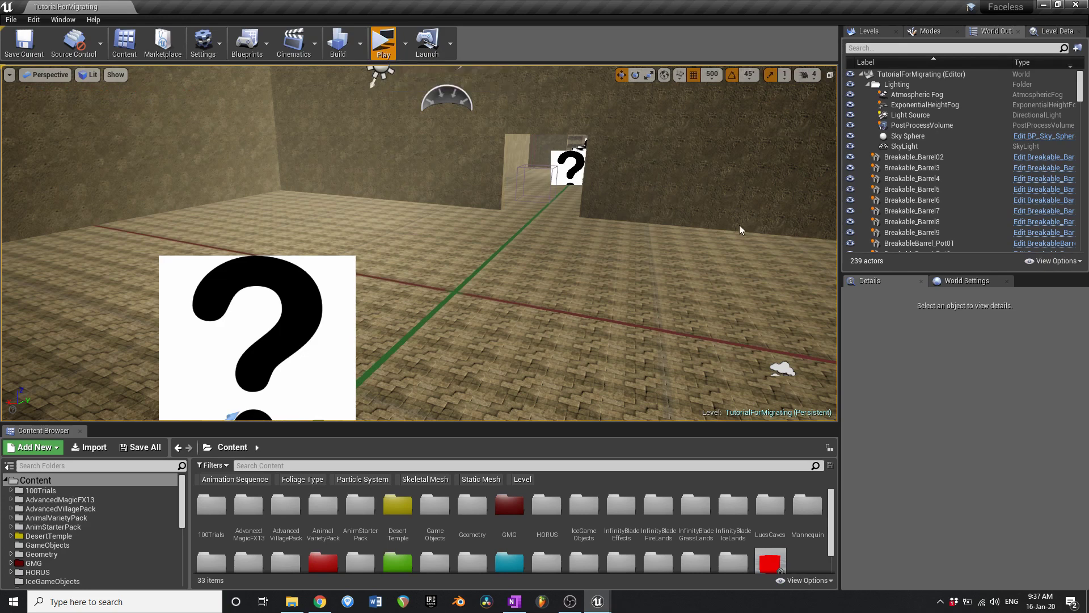
{"action": "left_click", "coordinate": [877, 88]}
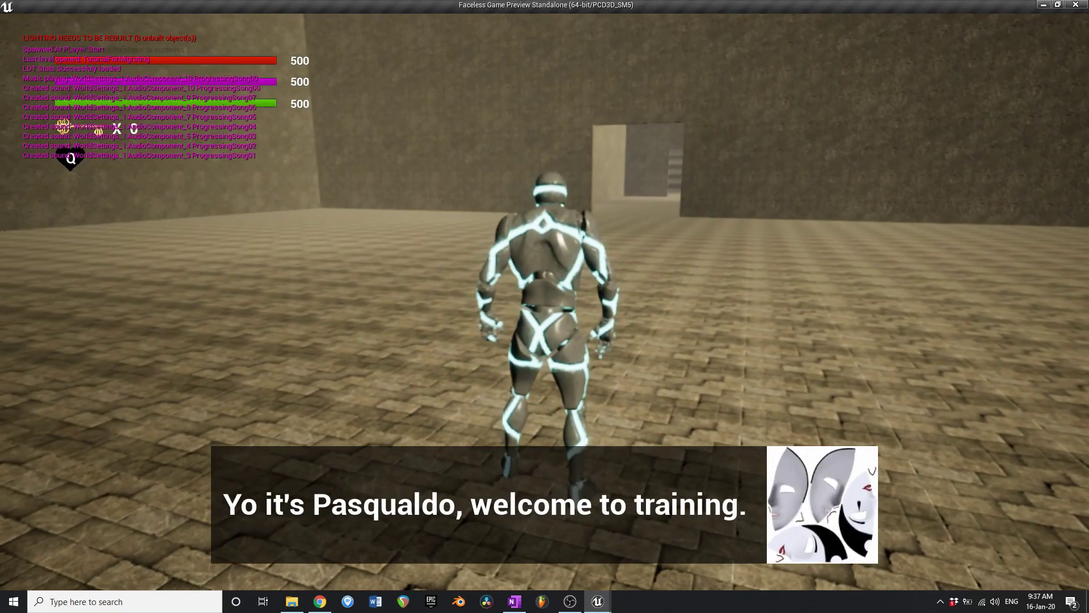
{"action": "key", "text": "w"}
{"action": "key", "text": "w"}
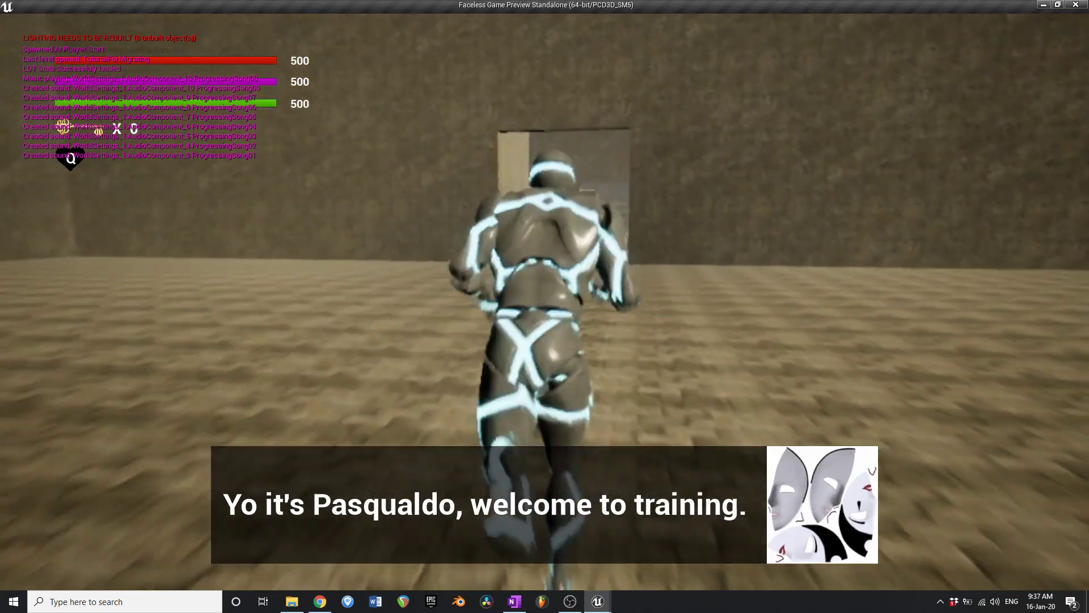
{"action": "key", "text": "w"}
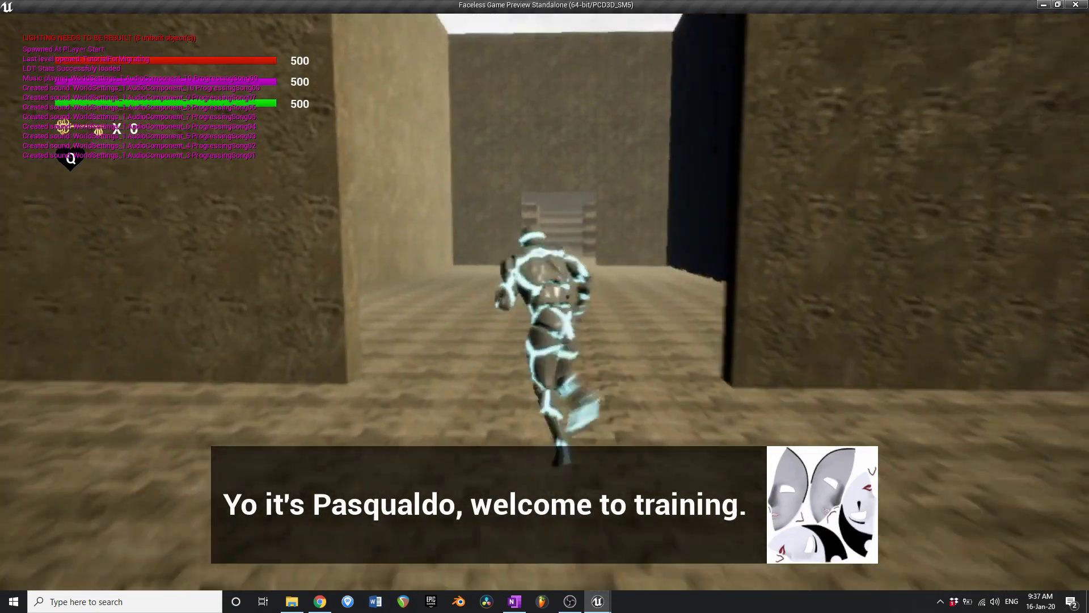
{"action": "key", "text": "w"}
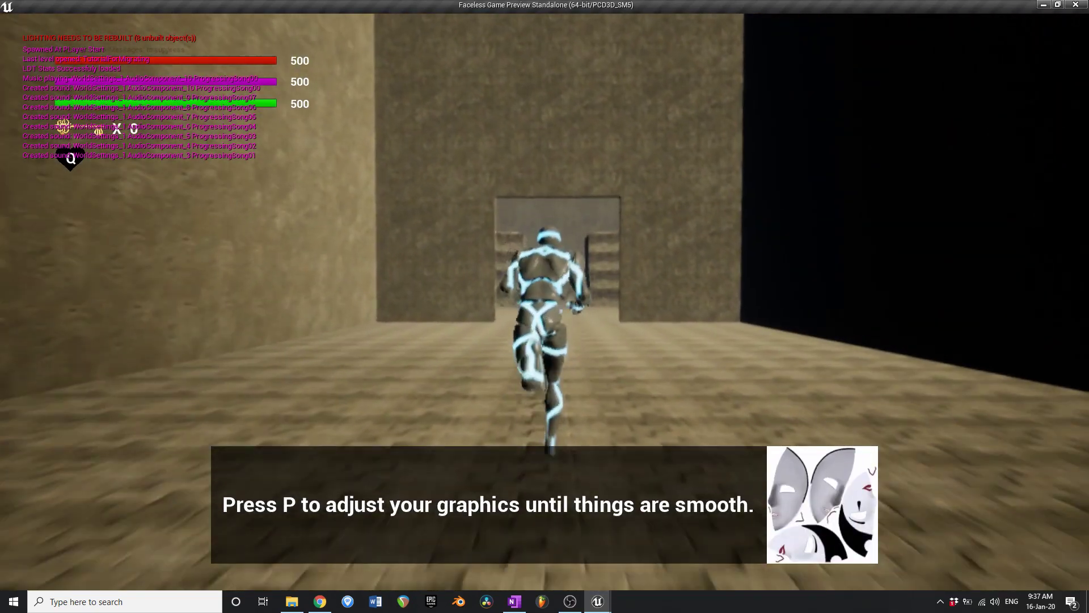
{"action": "key", "text": "w"}
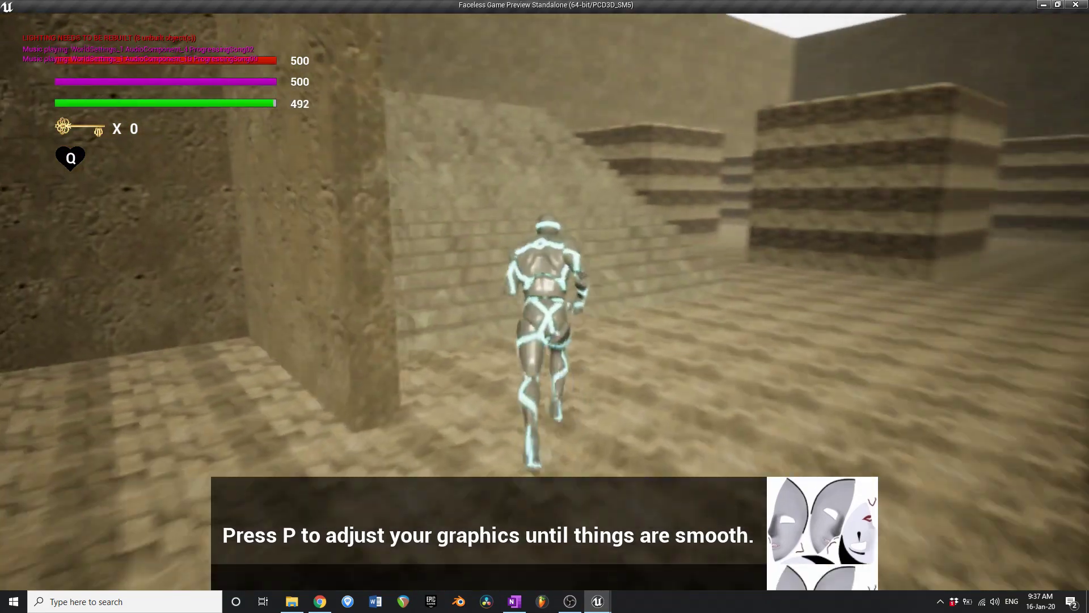
Jump the character across the raised blocks and run along the upper ledge to the exit passage, testing the music transition.
{"action": "key", "text": "w"}
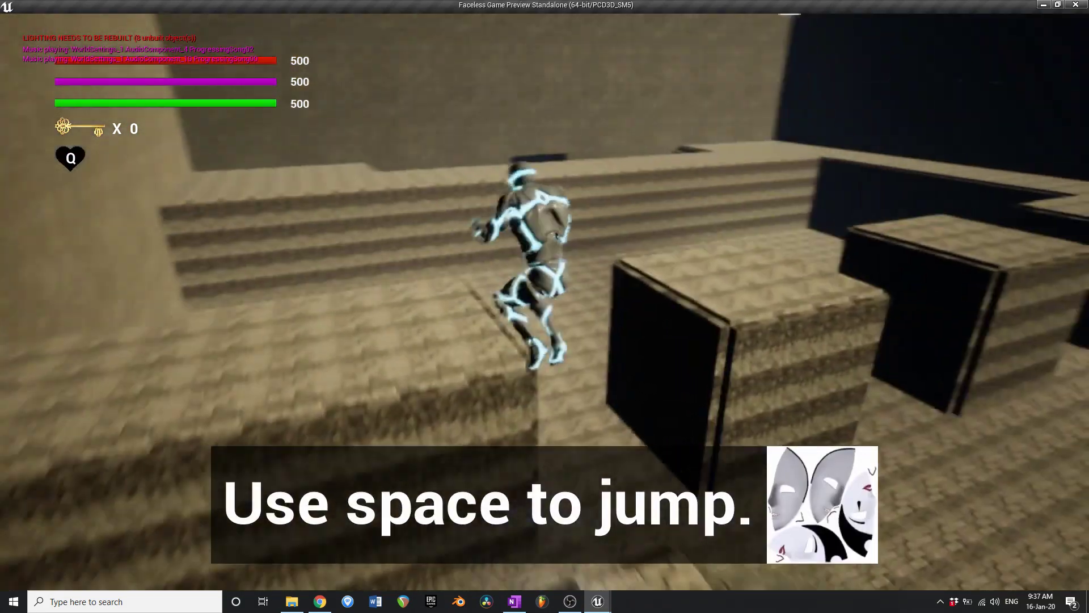
{"action": "key", "text": "space"}
{"action": "key", "text": "w"}
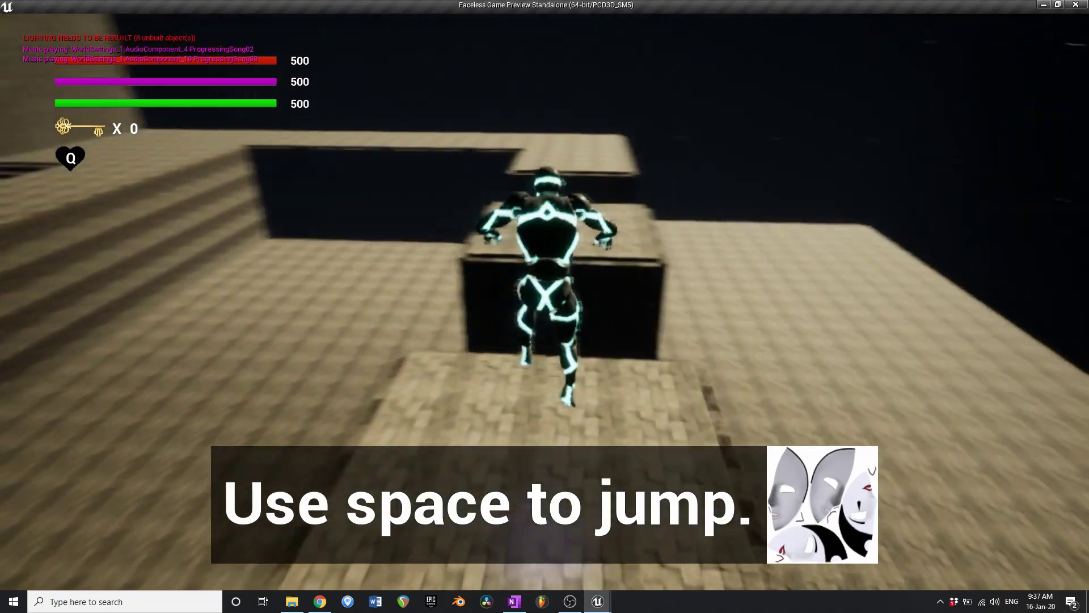
{"action": "key", "text": "w"}
{"action": "key", "text": "space"}
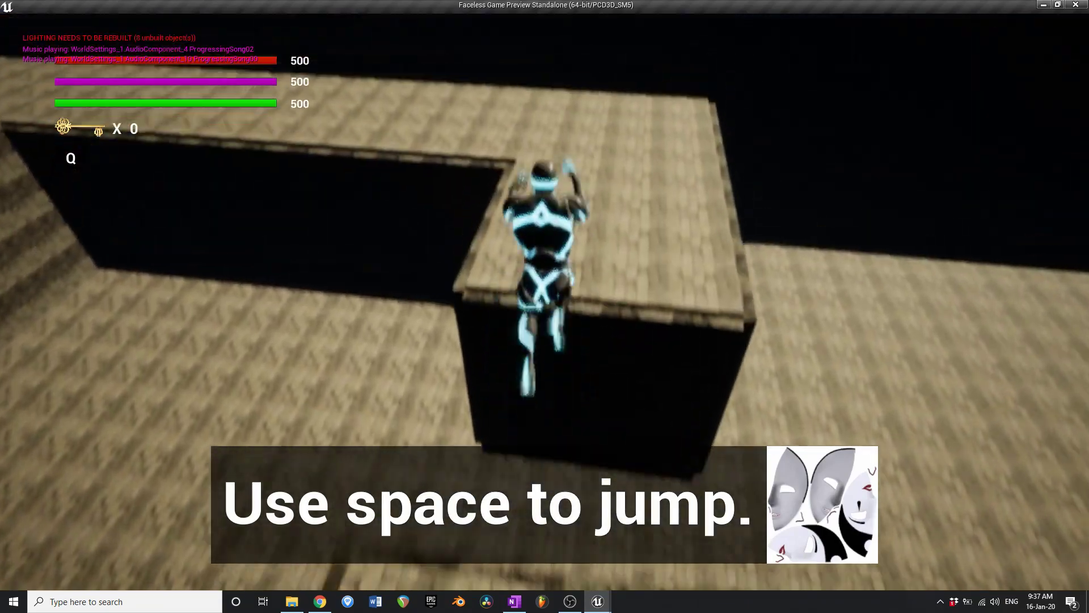
{"action": "key", "text": "w"}
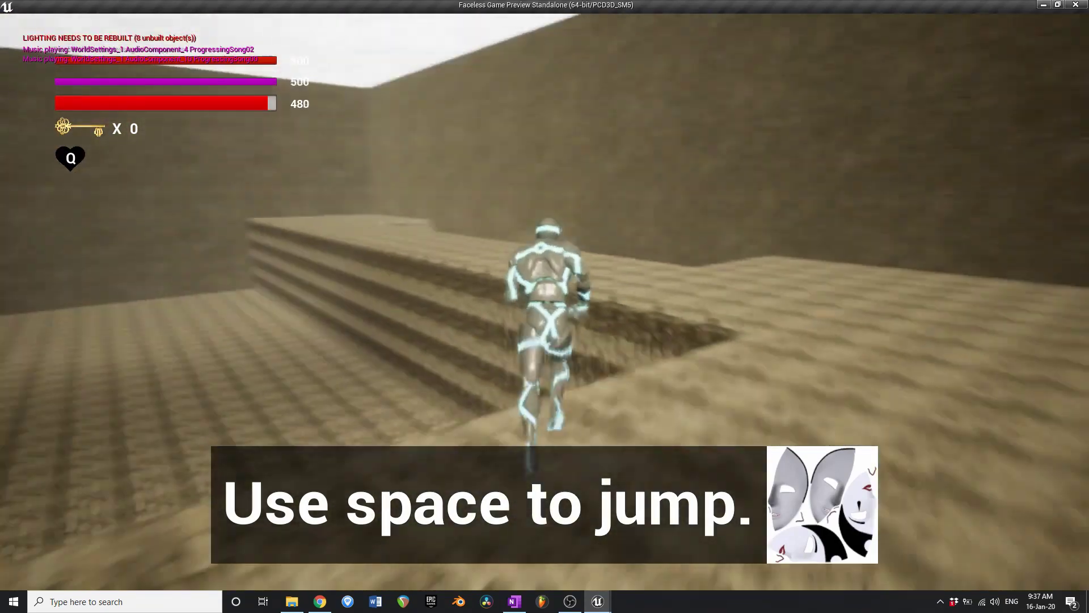
{"action": "key", "text": "w"}
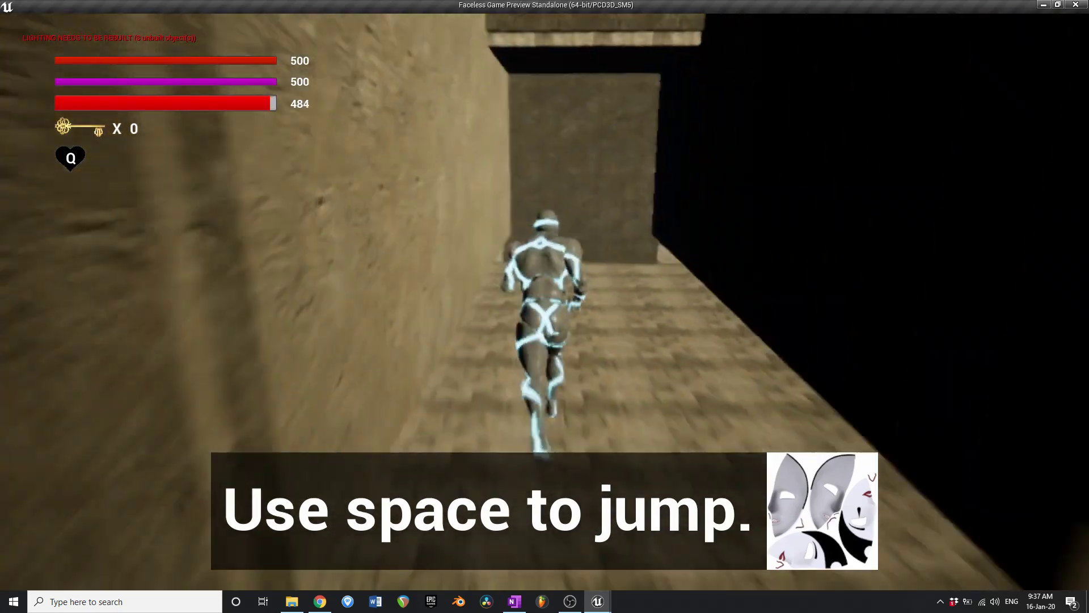
Sprint past the enemies in the open room and climb the wide stairs to the next opening.
{"action": "key", "text": "w"}
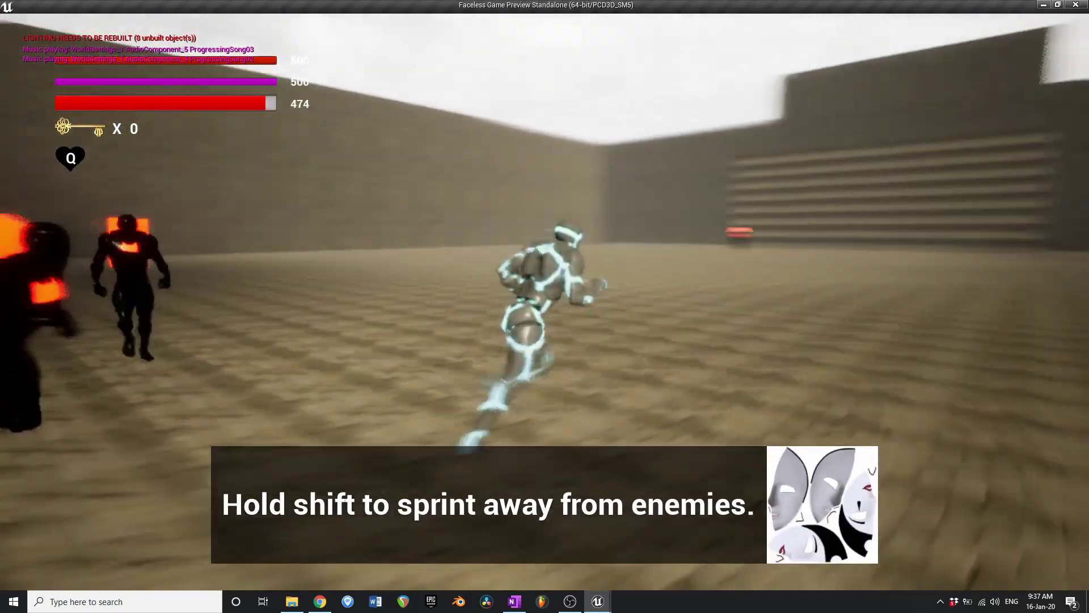
{"action": "key", "text": "w"}
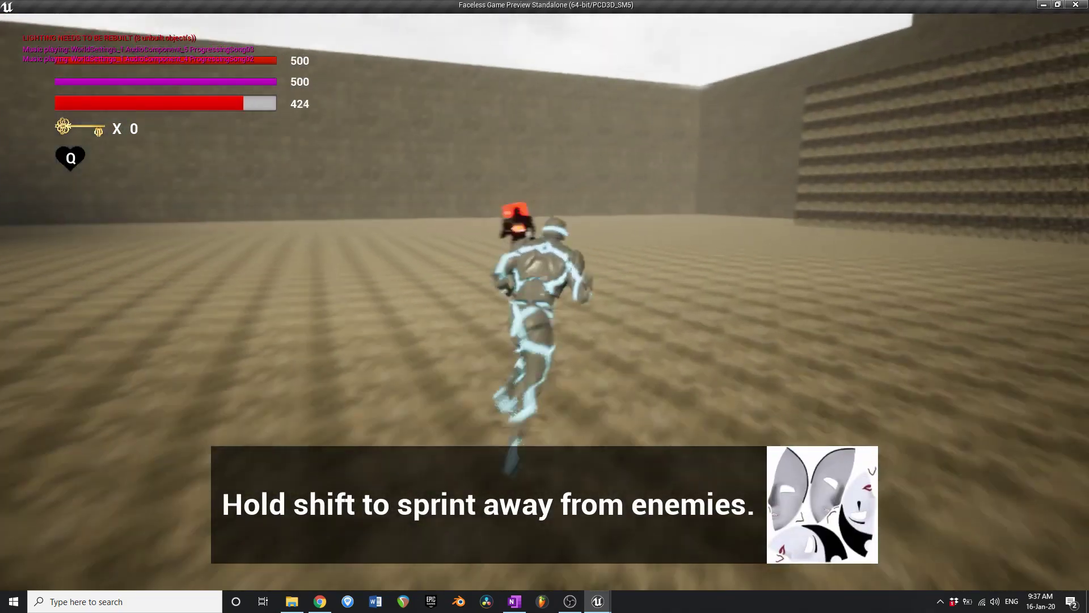
{"action": "key", "text": "a"}
{"action": "key", "text": "w"}
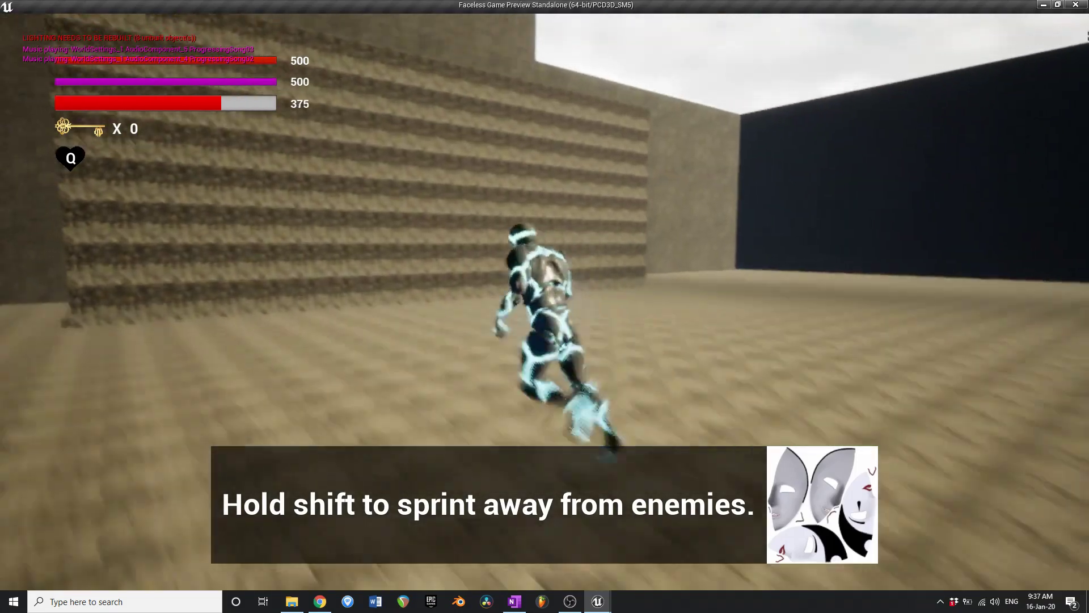
{"action": "key", "text": "a"}
{"action": "key", "text": "w"}
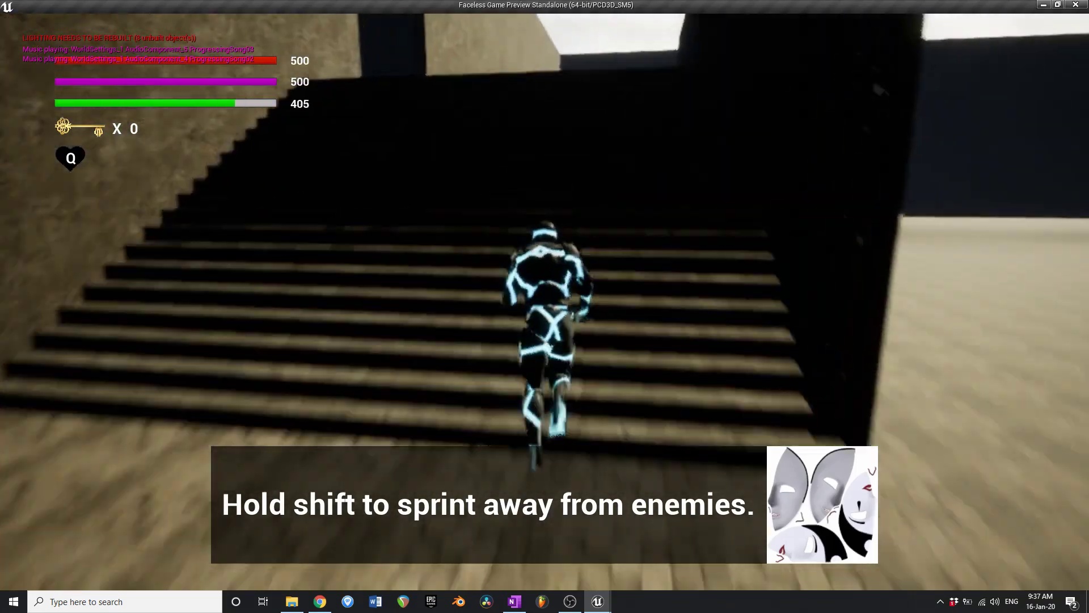
{"action": "key", "text": "w"}
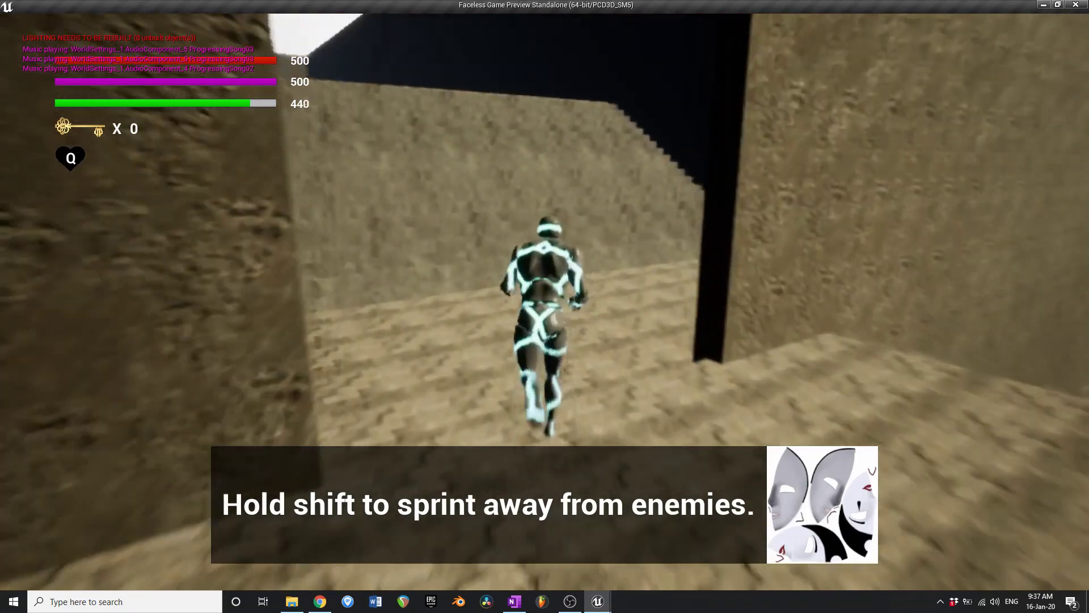
Sprint and jump across the big gaps and run through the far doorway into the crate and pottery room.
{"action": "key", "text": "w"}
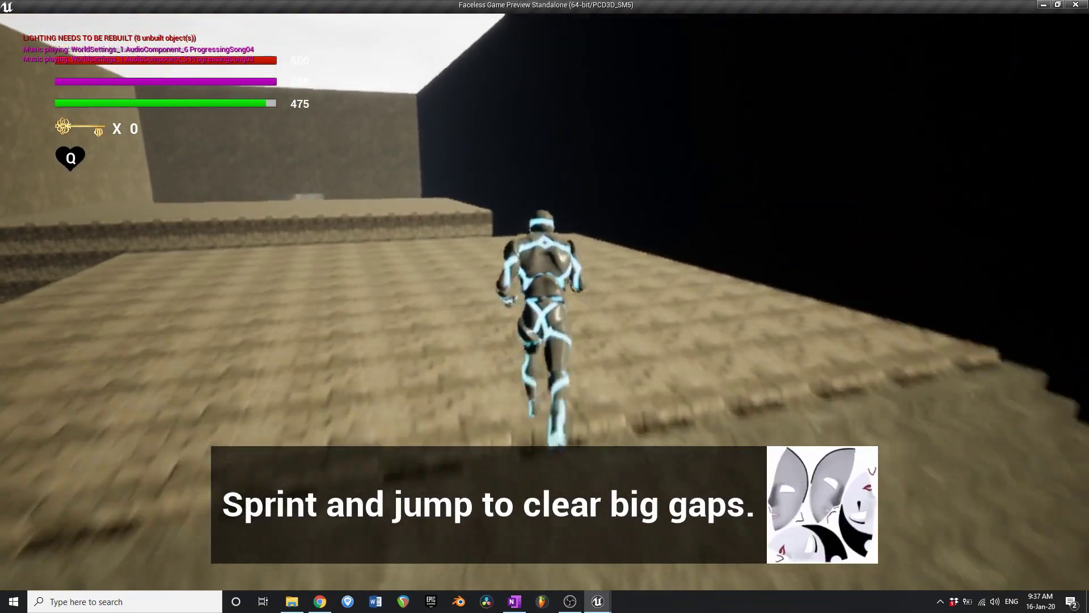
{"action": "key", "text": "w"}
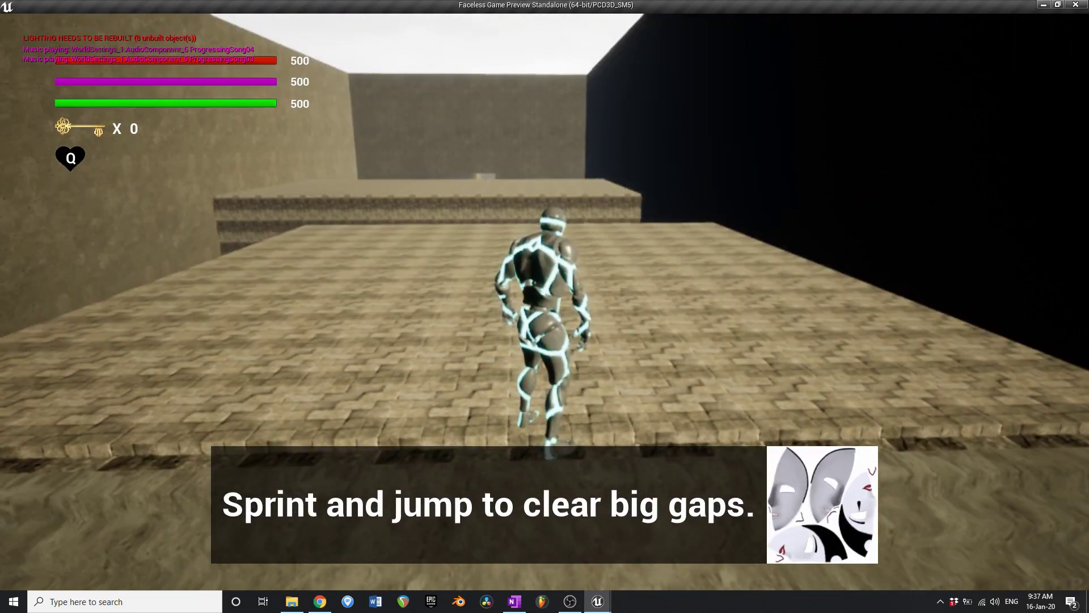
{"action": "key", "text": "w"}
{"action": "key", "text": "space"}
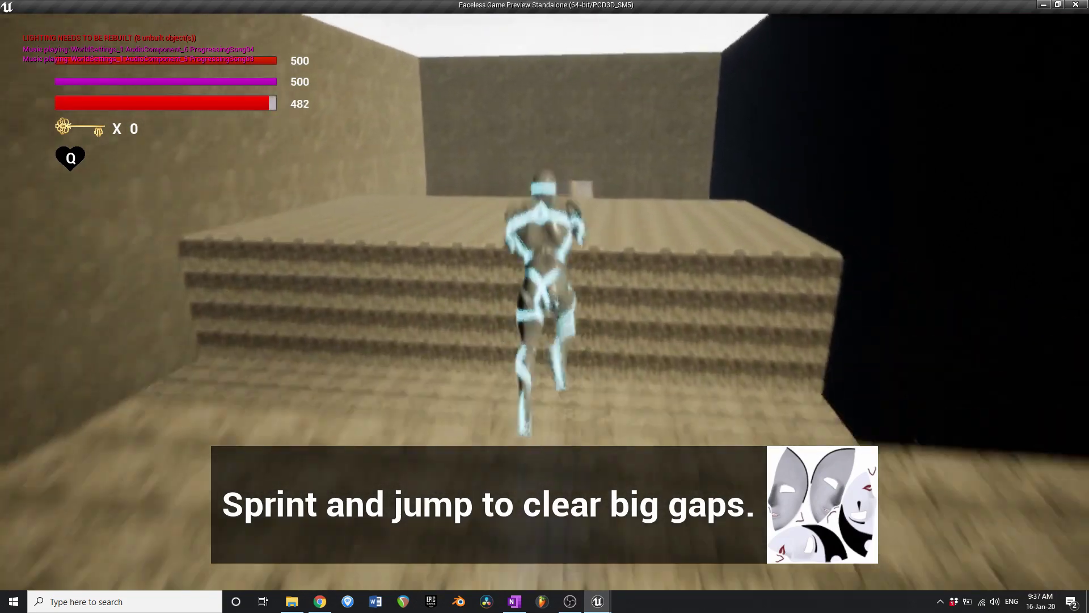
{"action": "key", "text": "w"}
{"action": "key", "text": "space"}
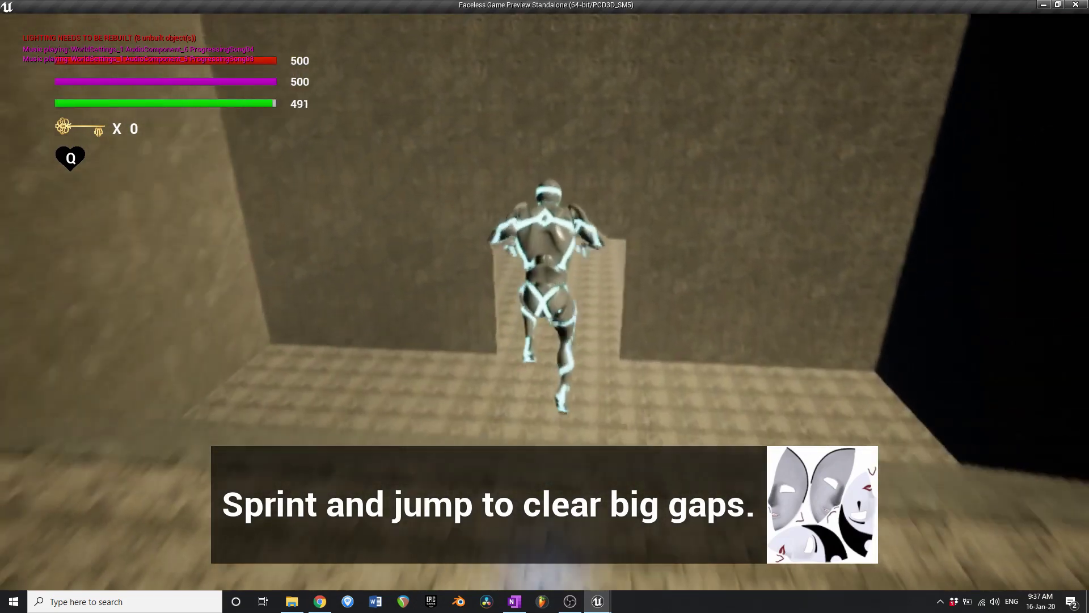
{"action": "key", "text": "w"}
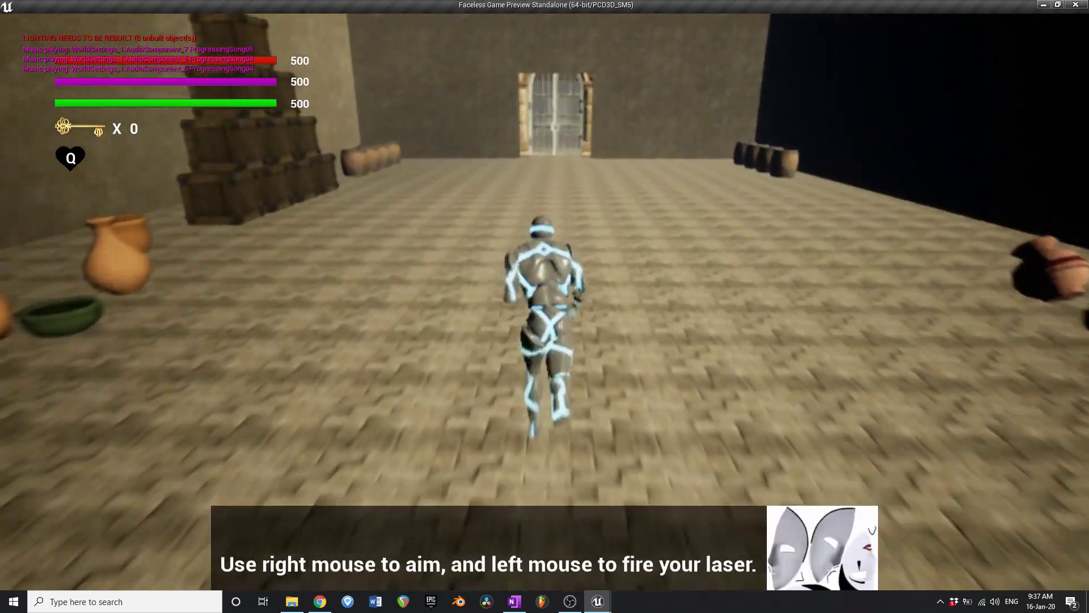
Aim the laser at the stack of wooden crates and blast it apart while advancing towards it.
{"action": "key", "text": "w"}
{"action": "right_click", "coordinate": [544, 301]}
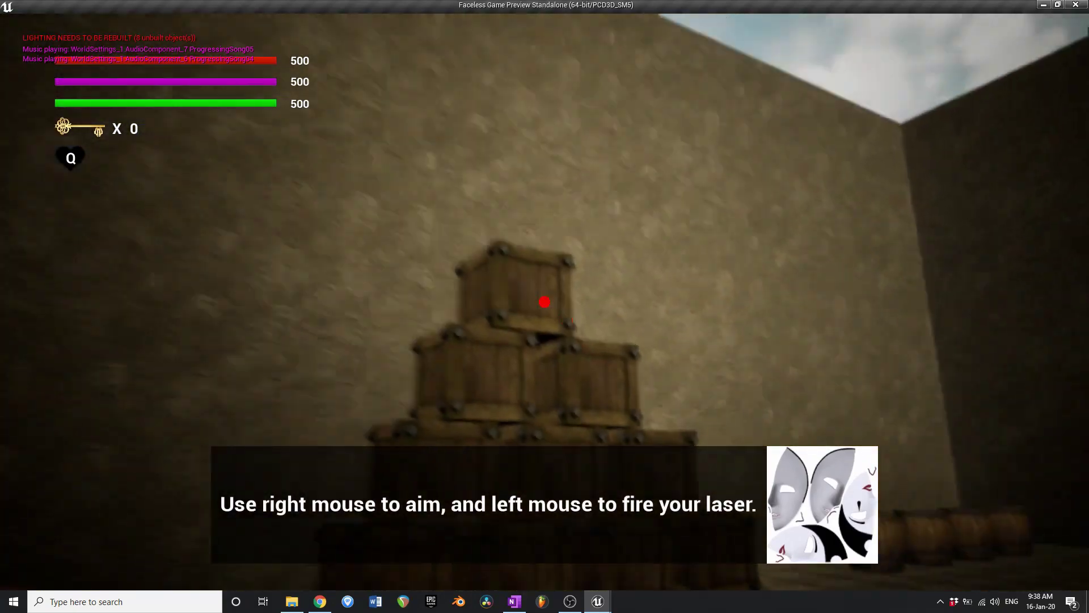
{"action": "left_click", "coordinate": [544, 302]}
{"action": "key", "text": "w"}
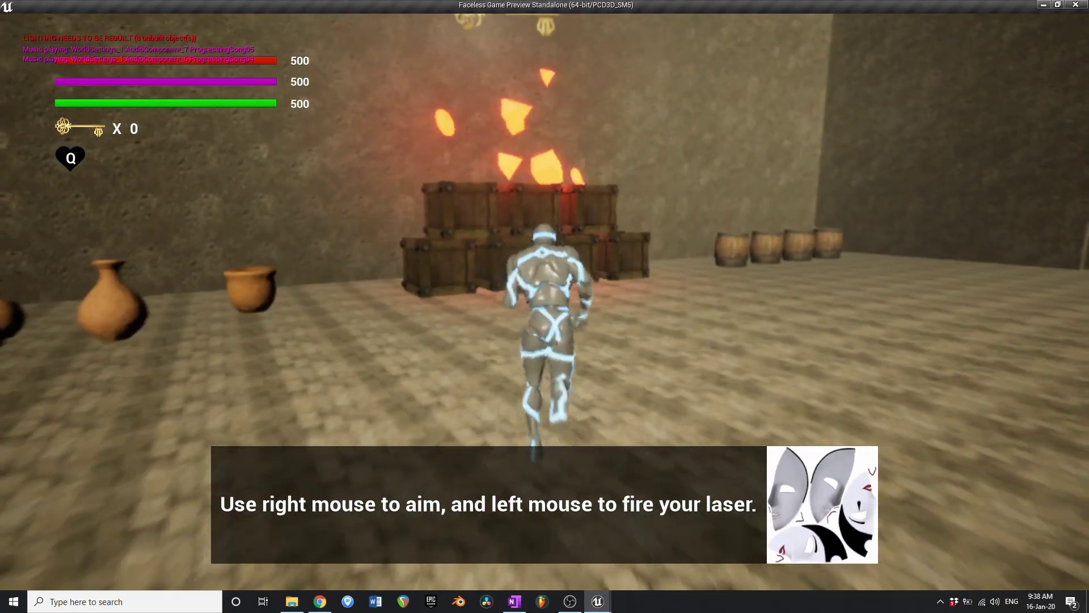
{"action": "right_click", "coordinate": [545, 302]}
{"action": "left_click", "coordinate": [545, 302]}
{"action": "key", "text": "w"}
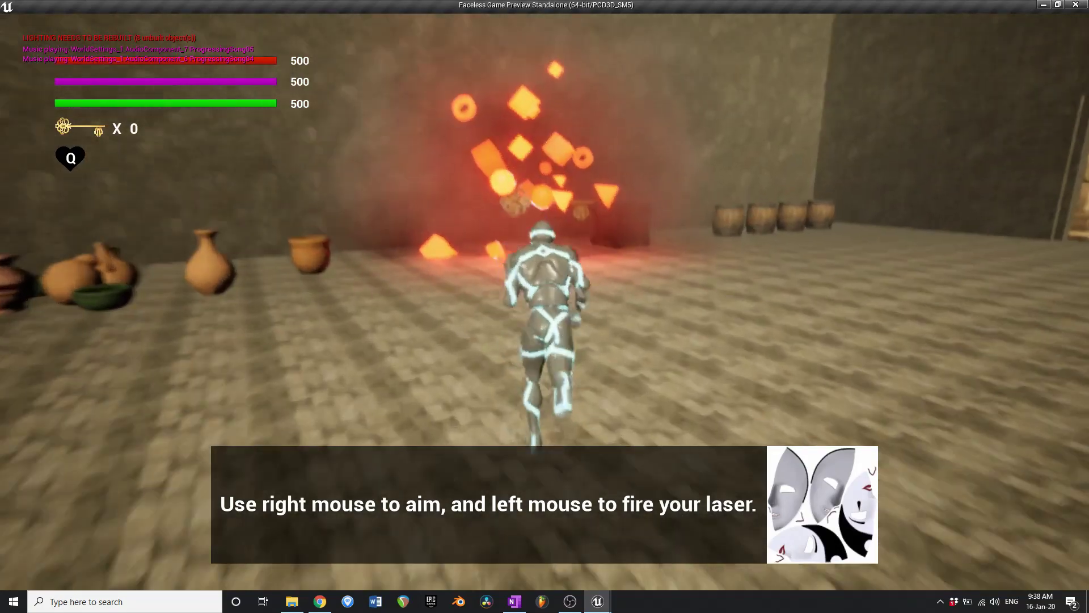
Collect the key from the destroyed crates and run through the barred gate into the next enemy room.
{"action": "key", "text": "w"}
{"action": "key", "text": "w"}
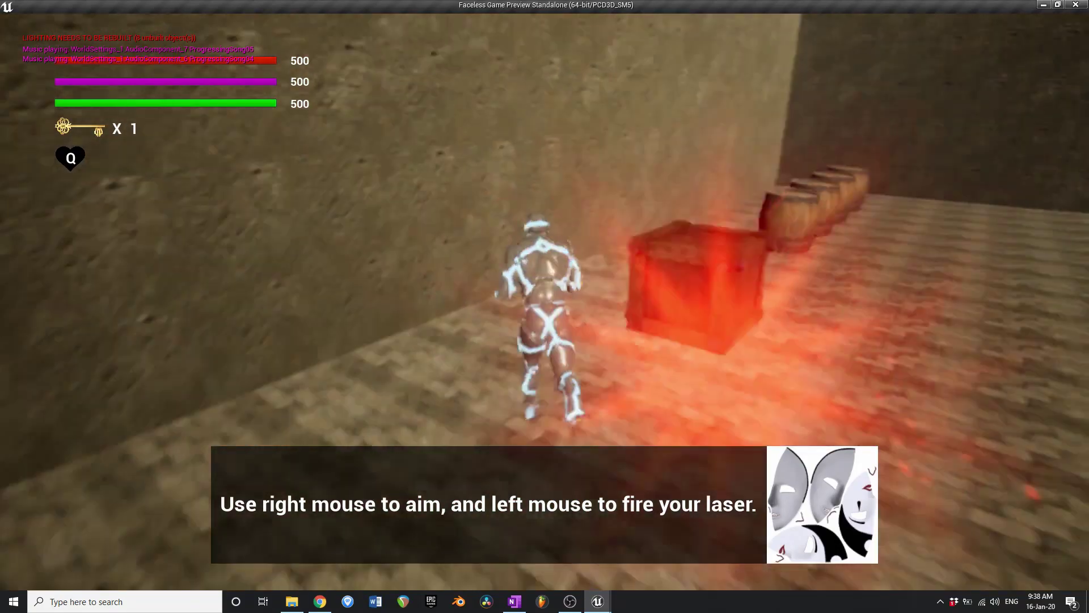
{"action": "key", "text": "w"}
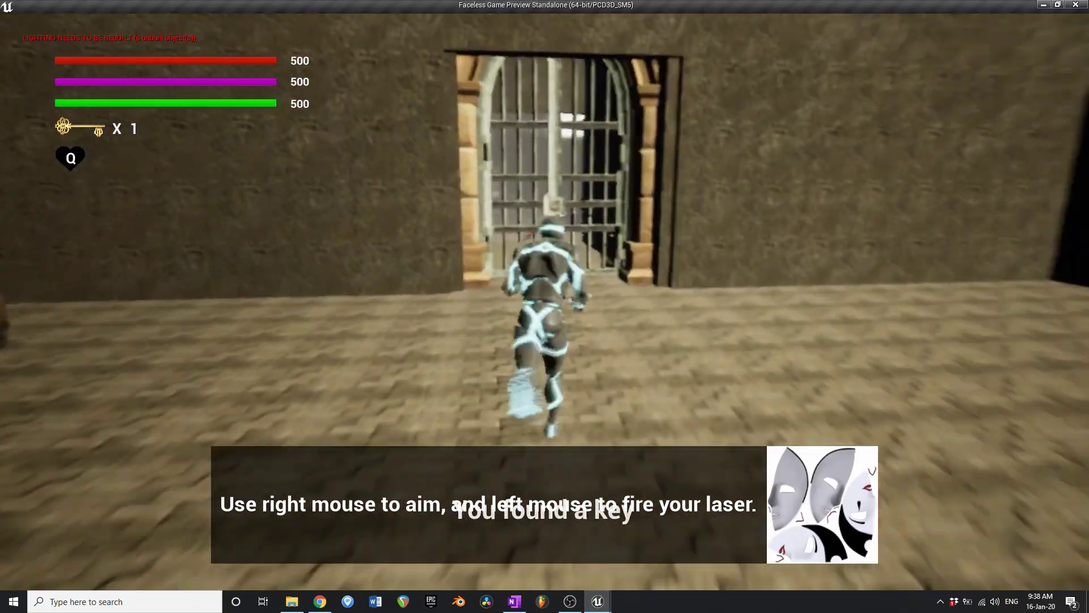
{"action": "key", "text": "w"}
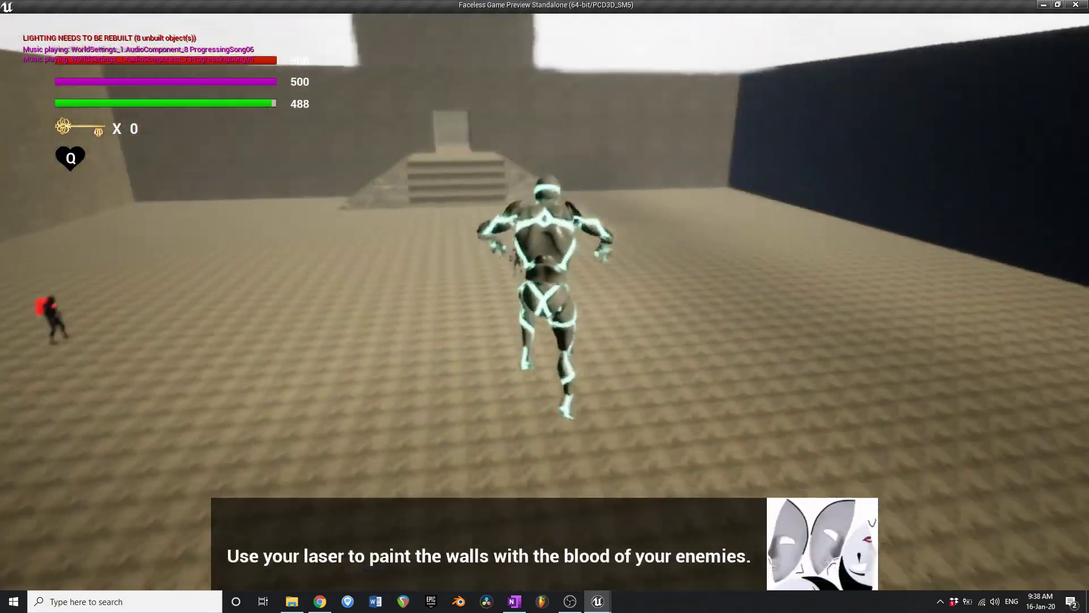
Fight the enemies in the open room with the laser and run on past the stairs to the midair laser area.
{"action": "right_click", "coordinate": [545, 302]}
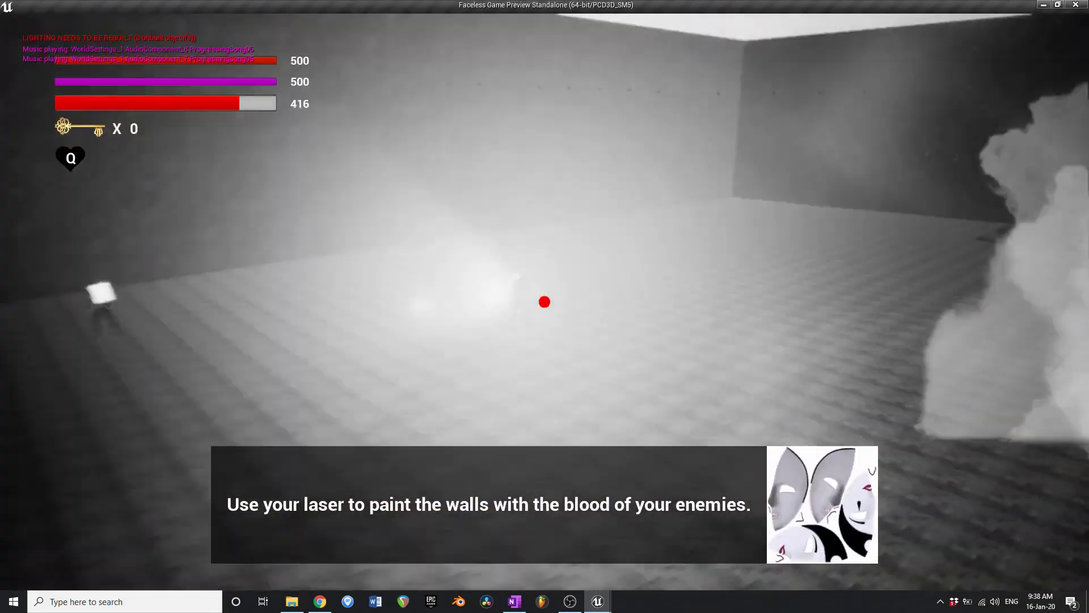
{"action": "right_click", "coordinate": [545, 302]}
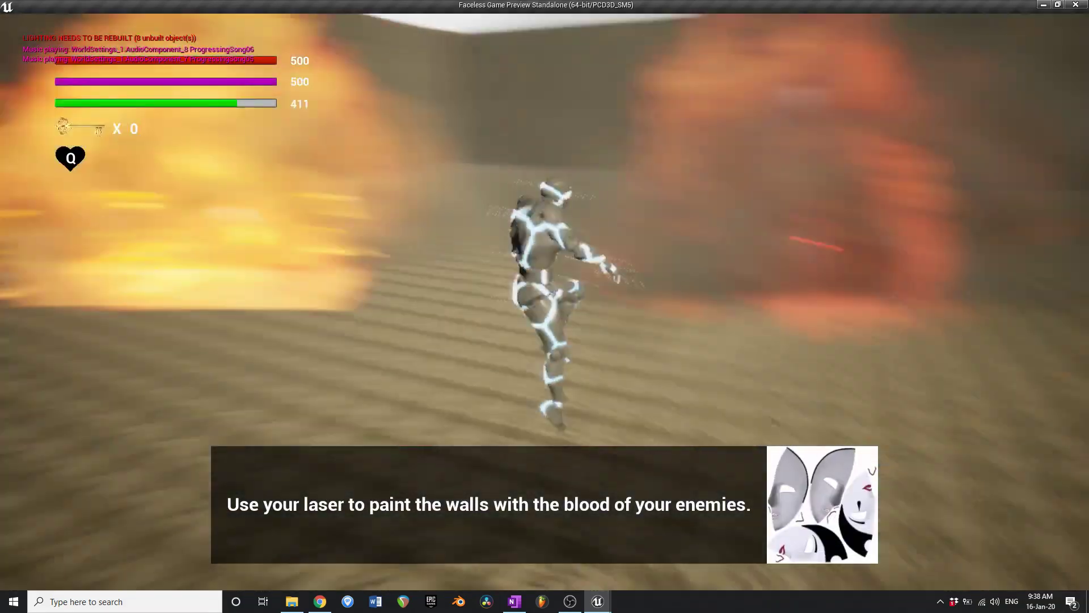
{"action": "key", "text": "w"}
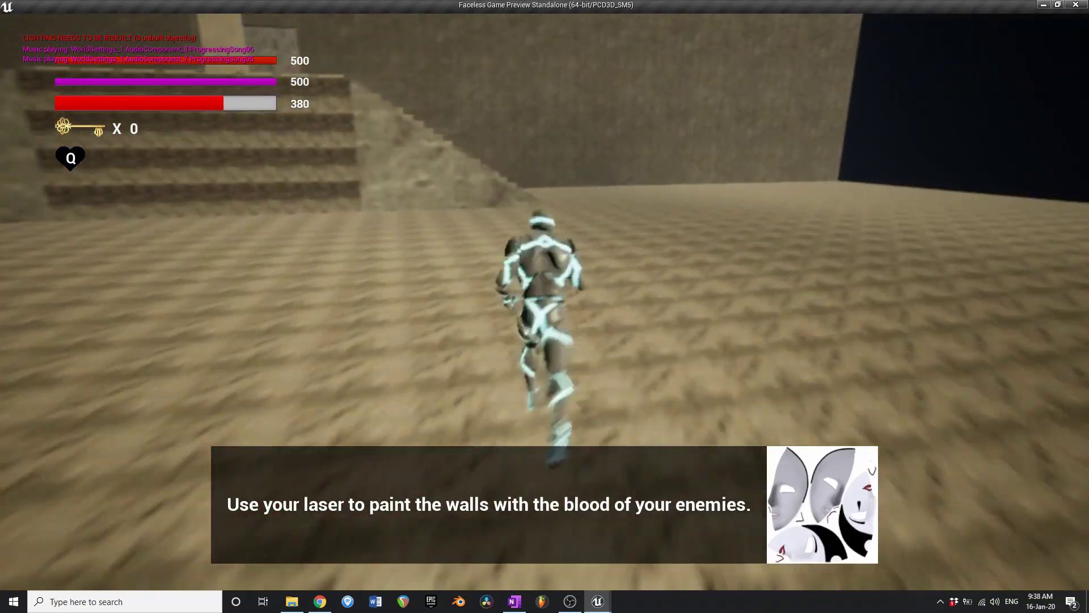
{"action": "key", "text": "w"}
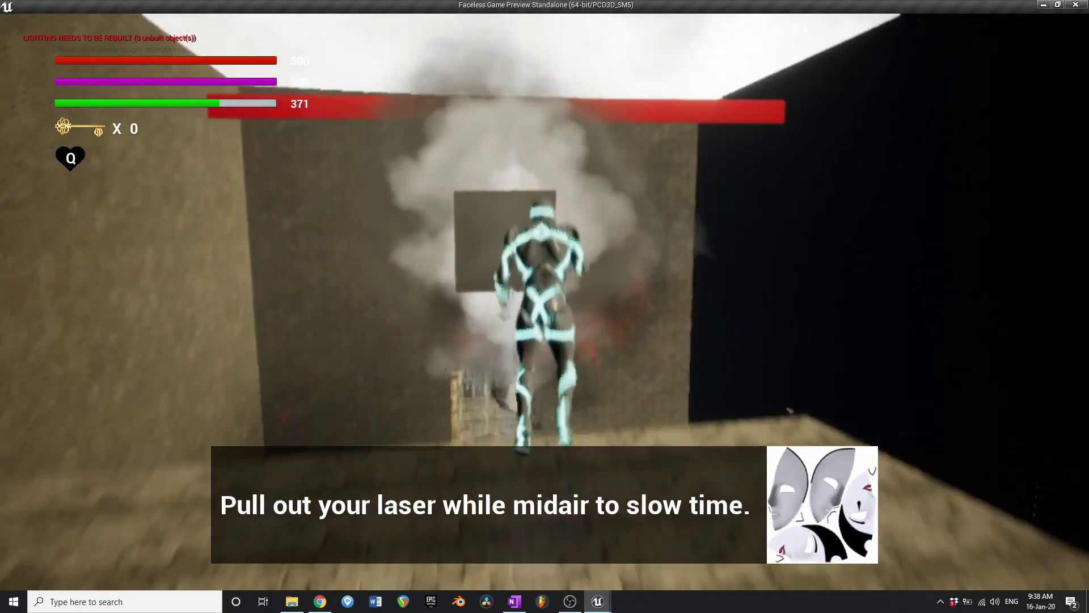
Use the laser in the midair training area, pass the second barred gate and enter the final survival room.
{"action": "right_click", "coordinate": [545, 301]}
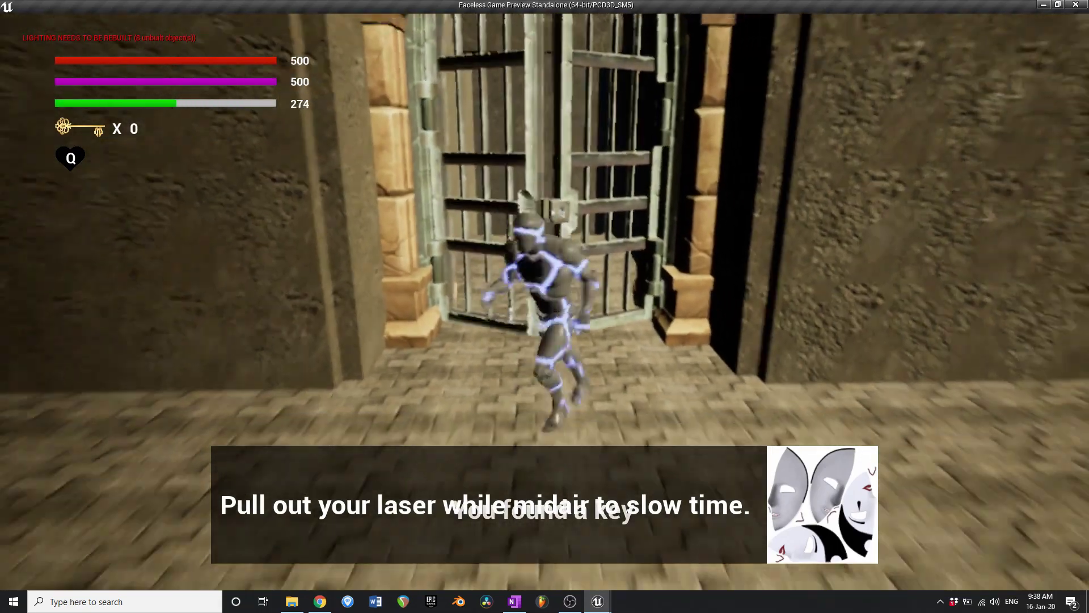
{"action": "key", "text": "w"}
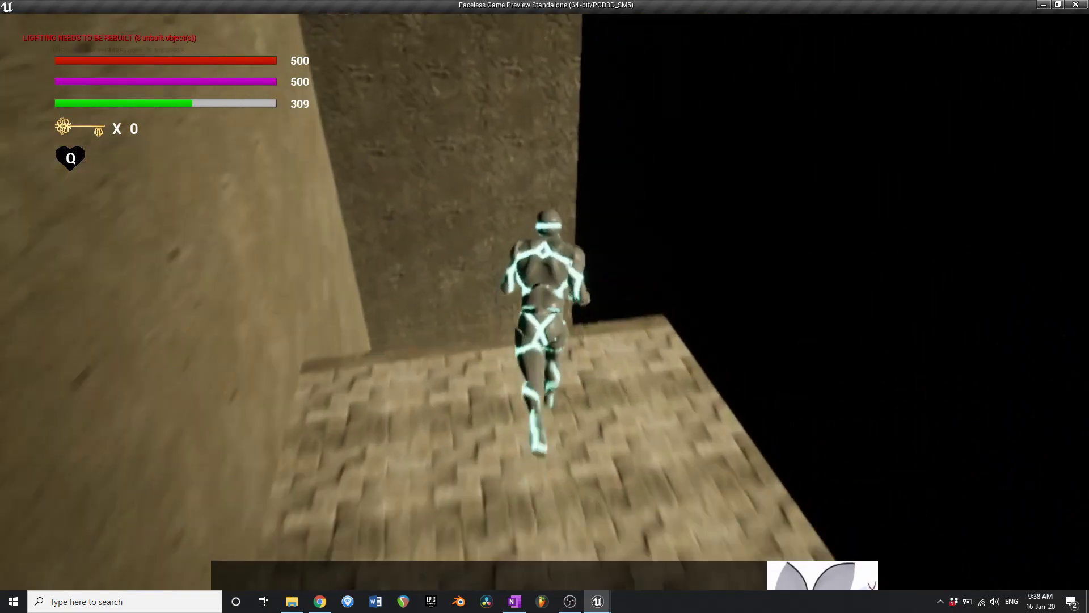
{"action": "key", "text": "space"}
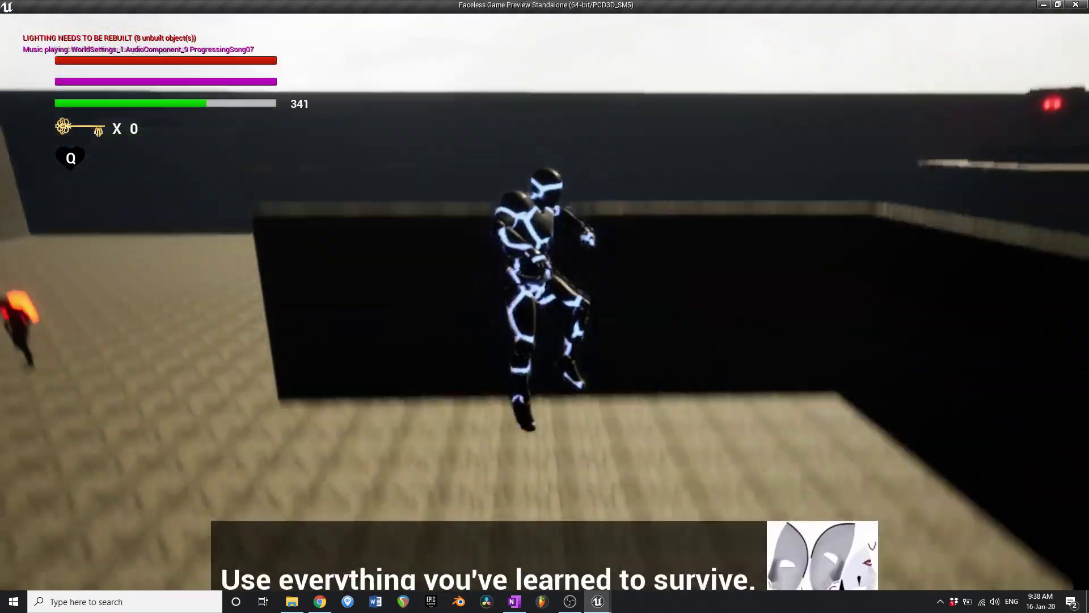
{"action": "key", "text": "w"}
{"action": "key", "text": "w"}
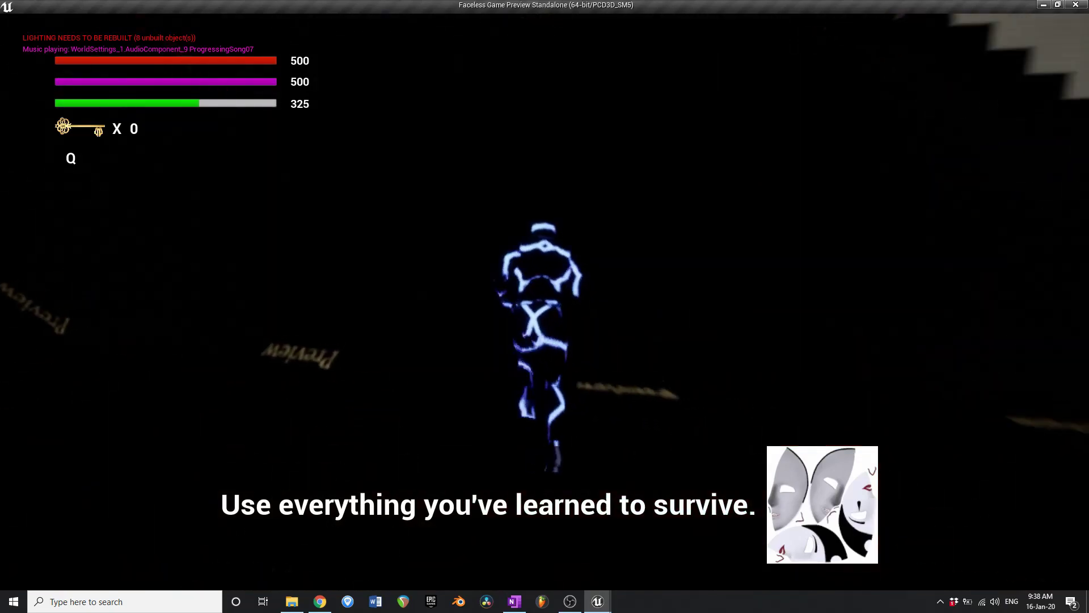
Destroy the red-lit turrets around the survival room with the laser while advancing between the walls.
{"action": "key", "text": "w"}
{"action": "right_click", "coordinate": [544, 302]}
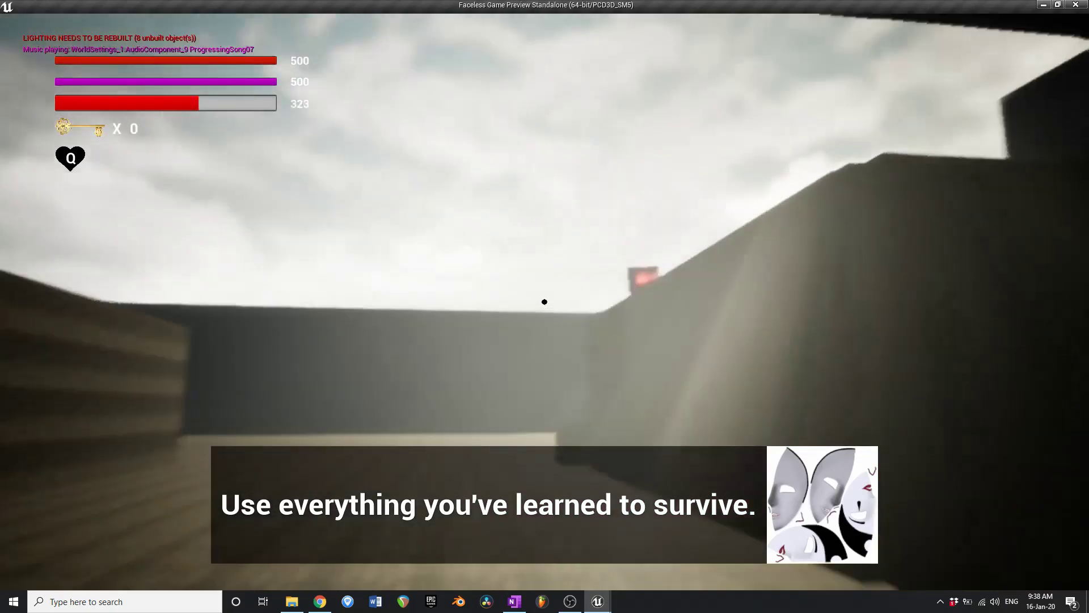
{"action": "left_click", "coordinate": [545, 302]}
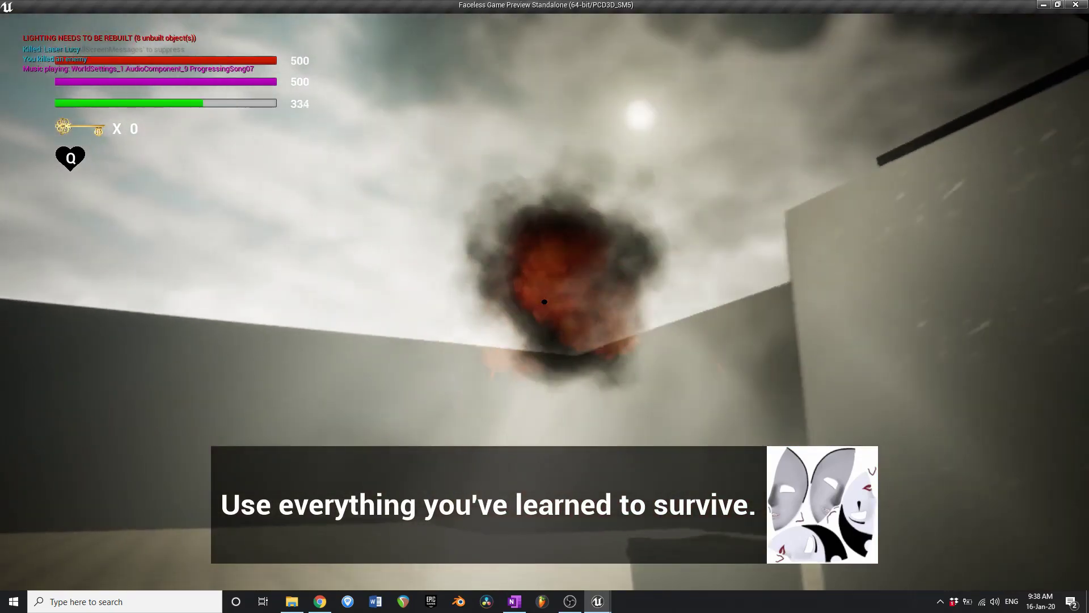
{"action": "key", "text": "w"}
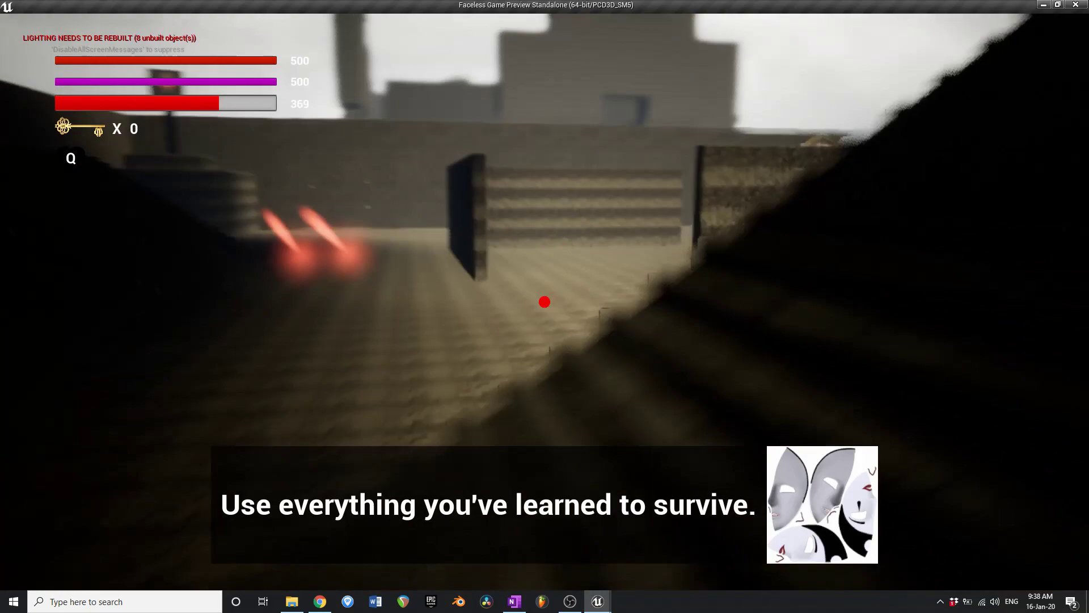
{"action": "key", "text": "w"}
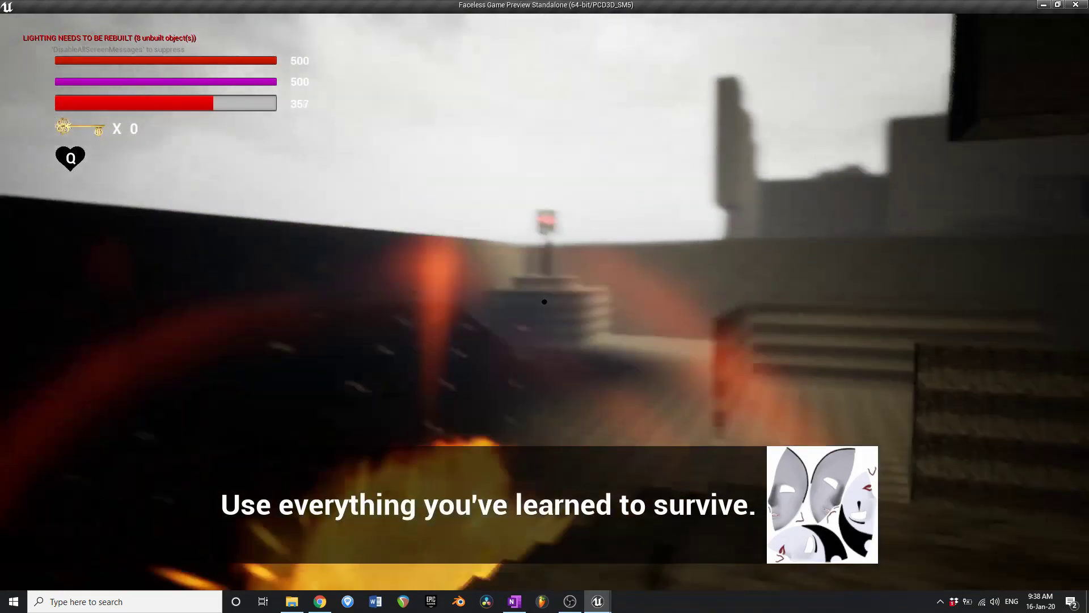
{"action": "key", "text": "w"}
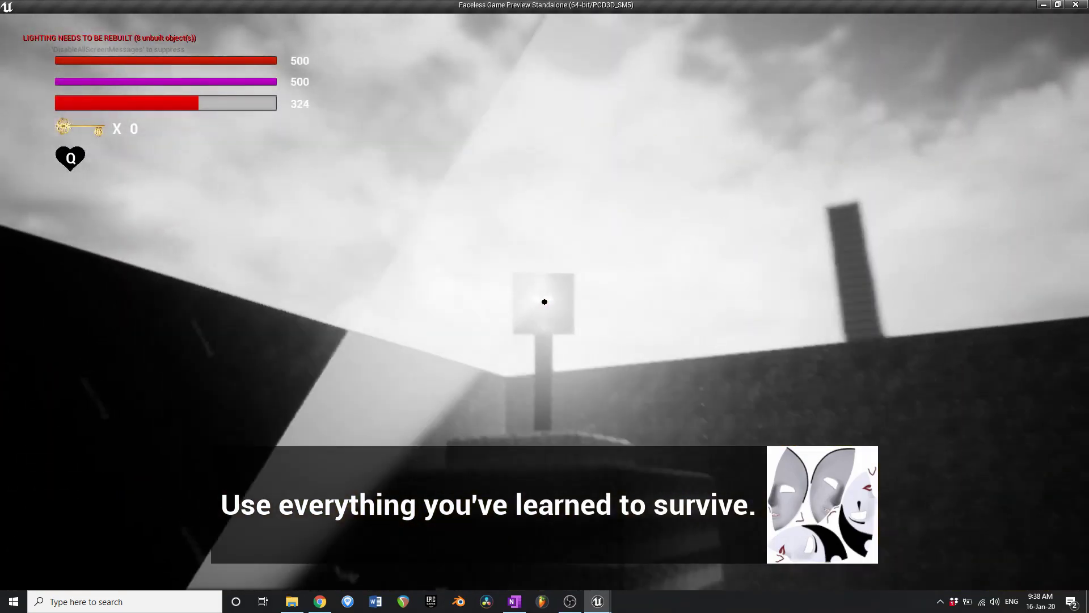
{"action": "key", "text": "w"}
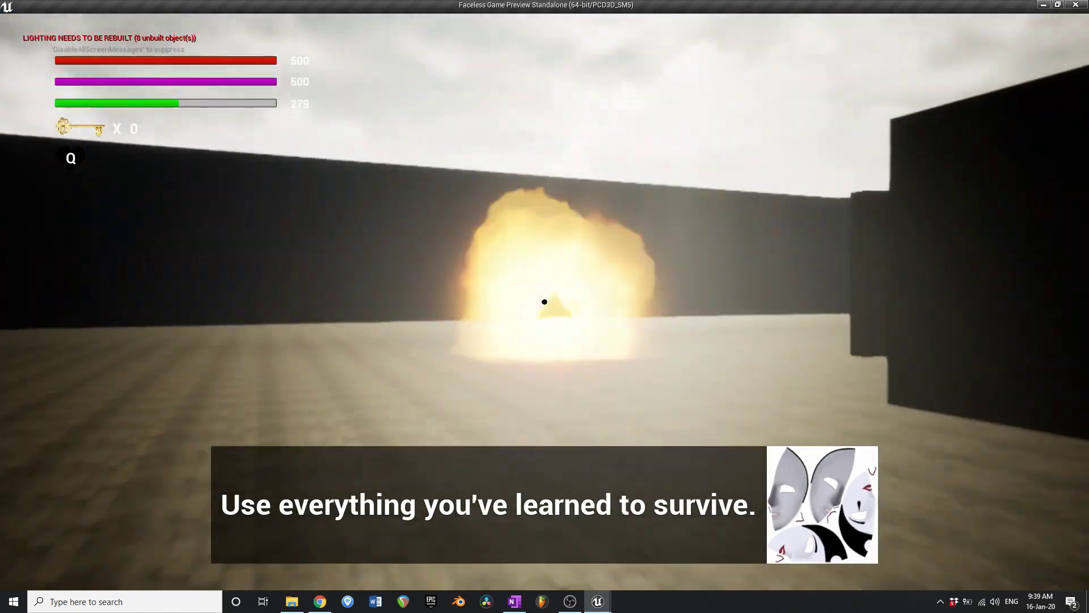
Collect the key in the survival room and use it to open the barred gate in the stone arch.
{"action": "key", "text": "w"}
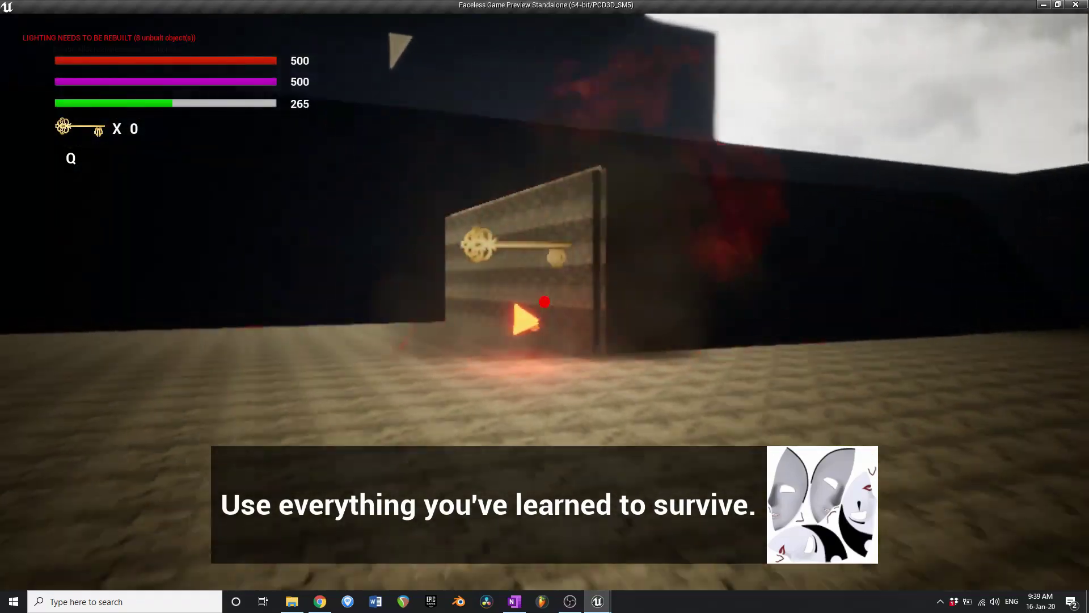
{"action": "key", "text": "w"}
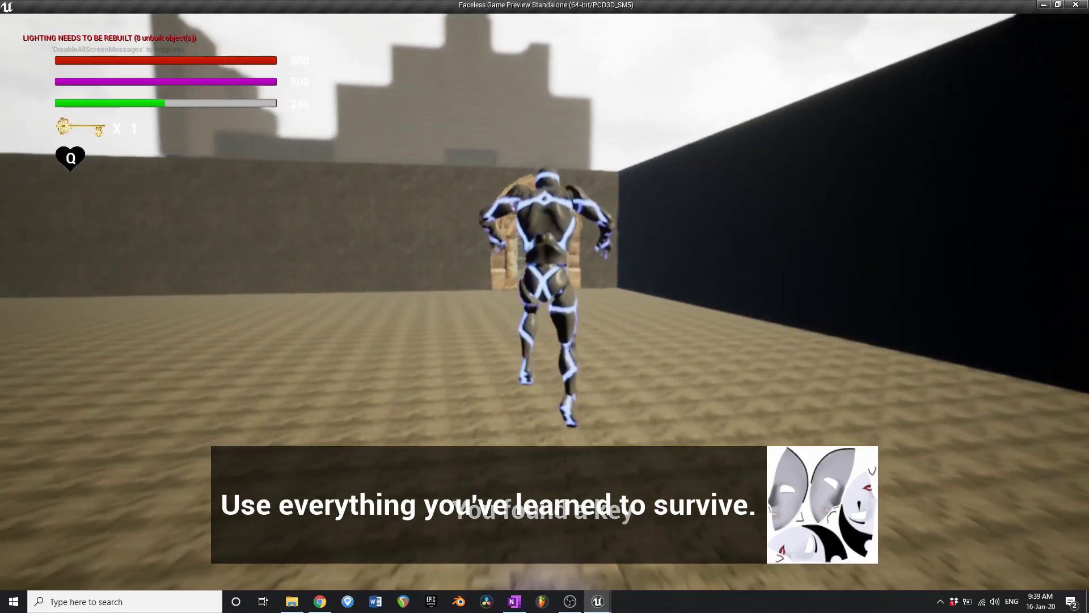
{"action": "key", "text": "w"}
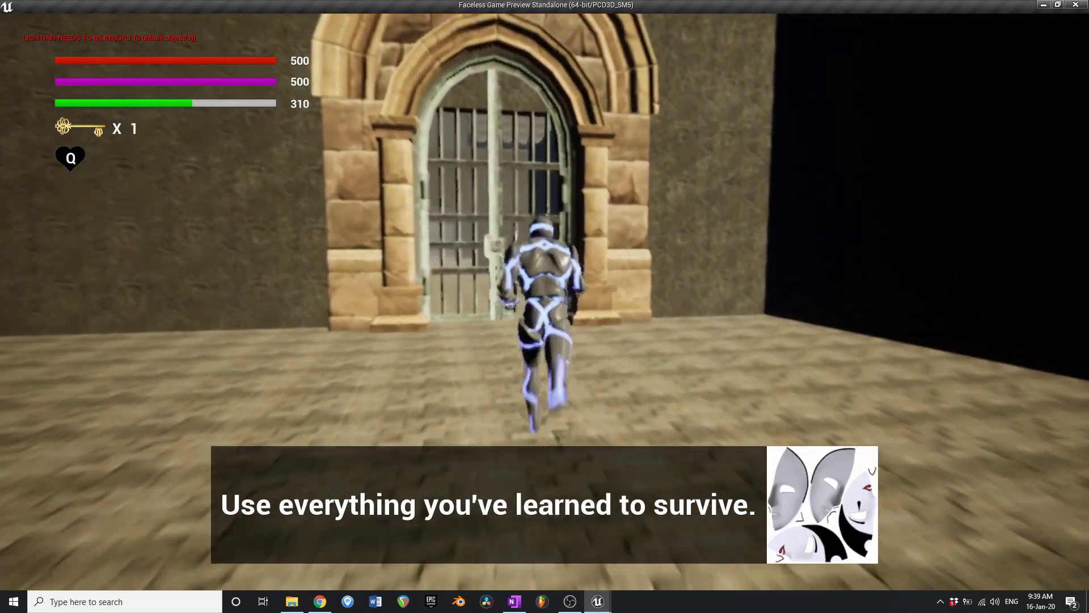
{"action": "key", "text": "w"}
{"action": "key", "text": "d"}
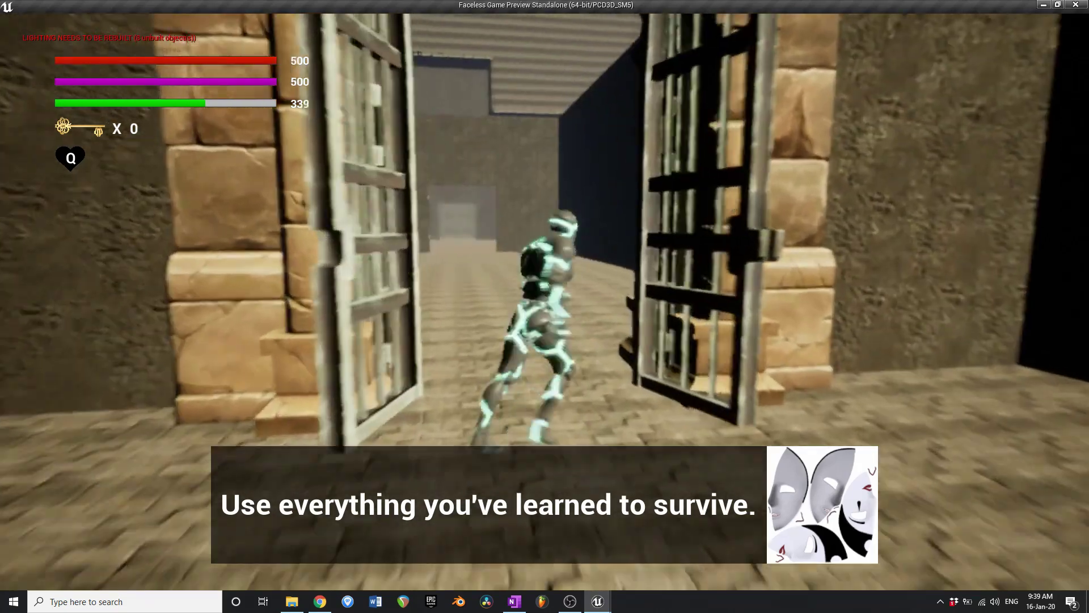
Run through the passage beyond the gate, climb the slope and cross the platforms past the enemies to the long dark staircase.
{"action": "key", "text": "w"}
{"action": "key", "text": "w"}
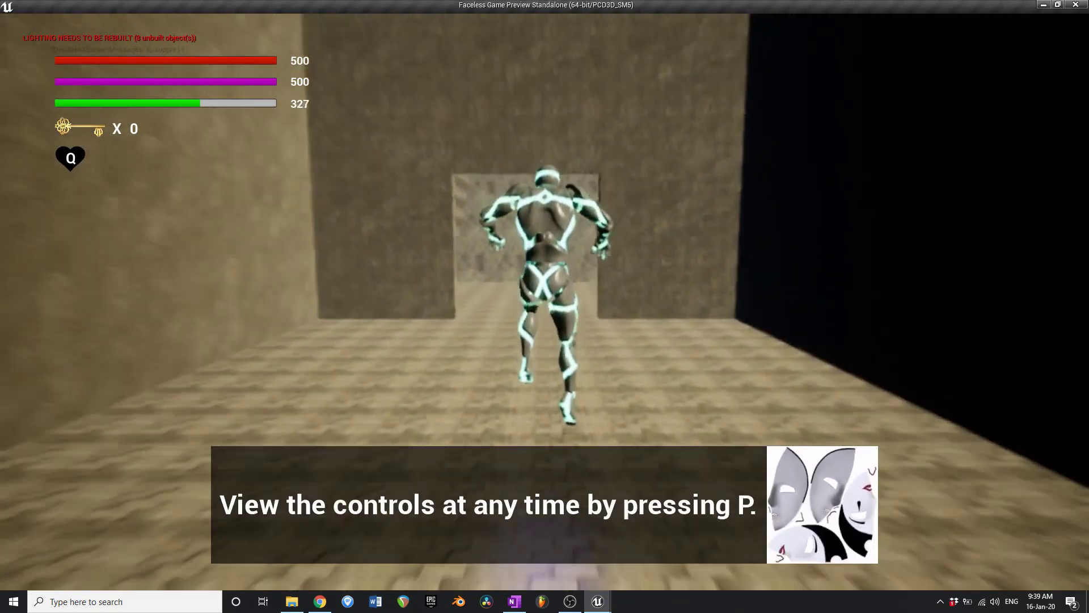
{"action": "key", "text": "shift+w"}
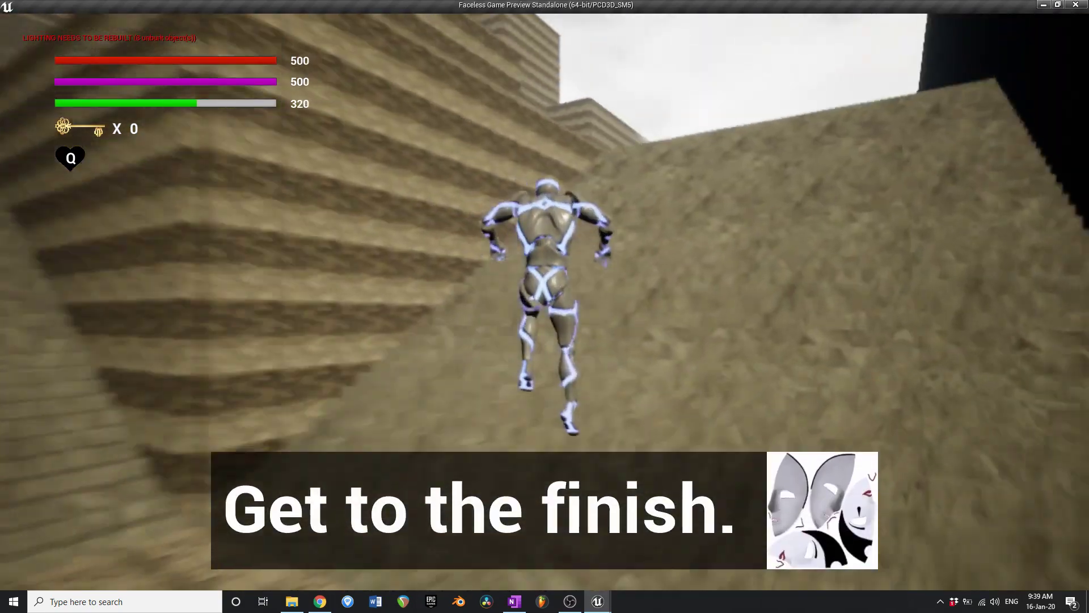
{"action": "key", "text": "w"}
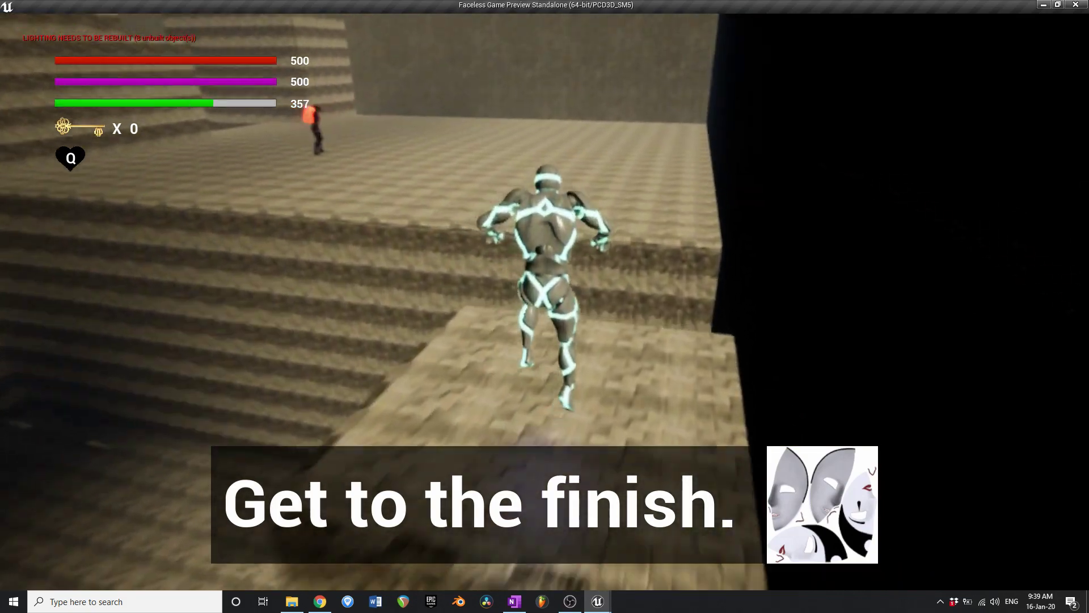
{"action": "key", "text": "w"}
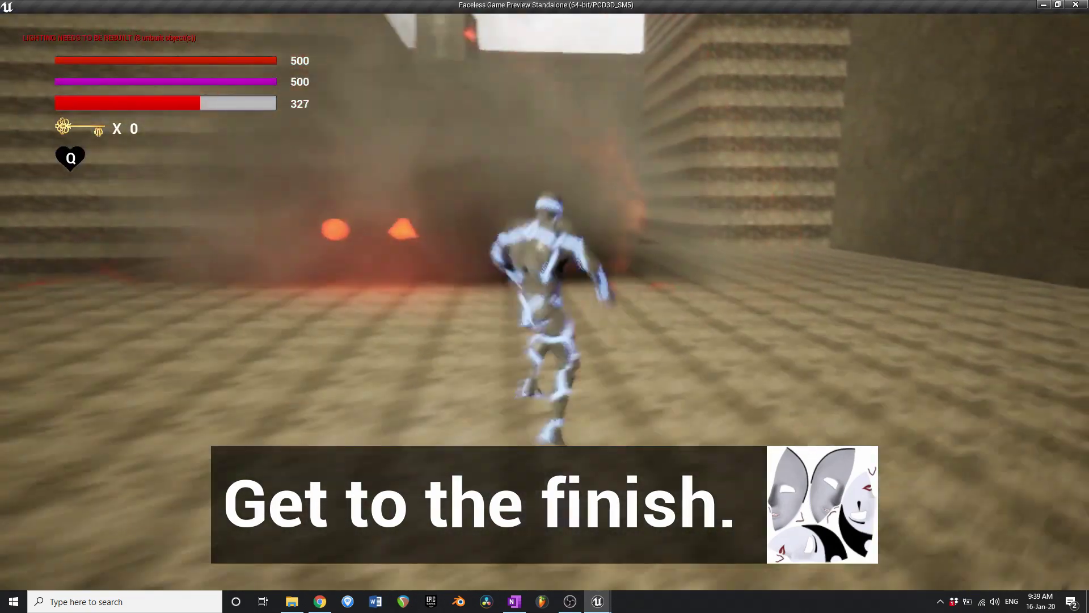
{"action": "key", "text": "w"}
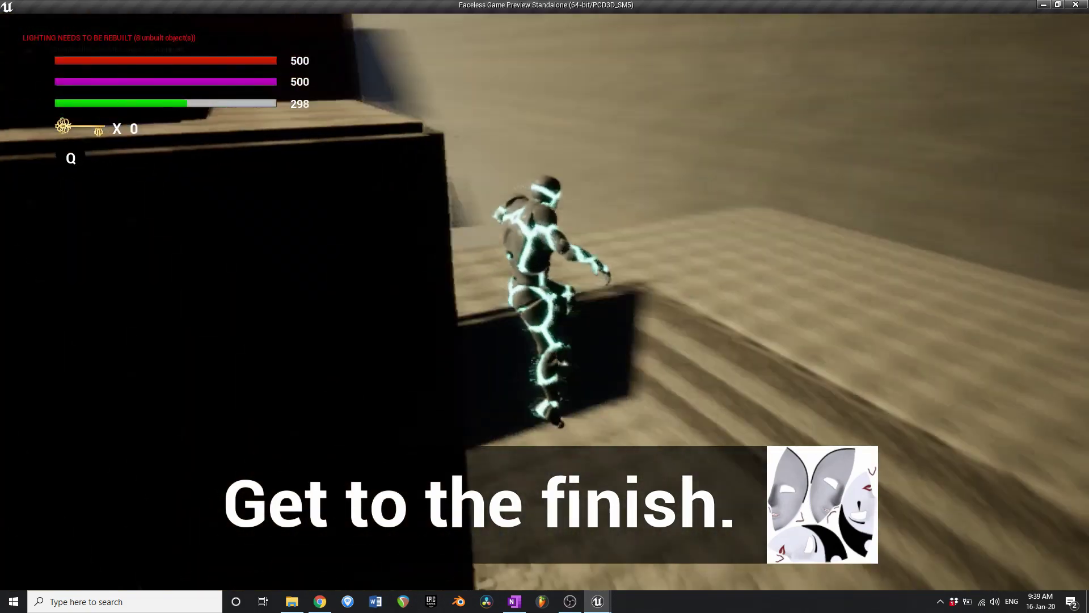
{"action": "key", "text": "w"}
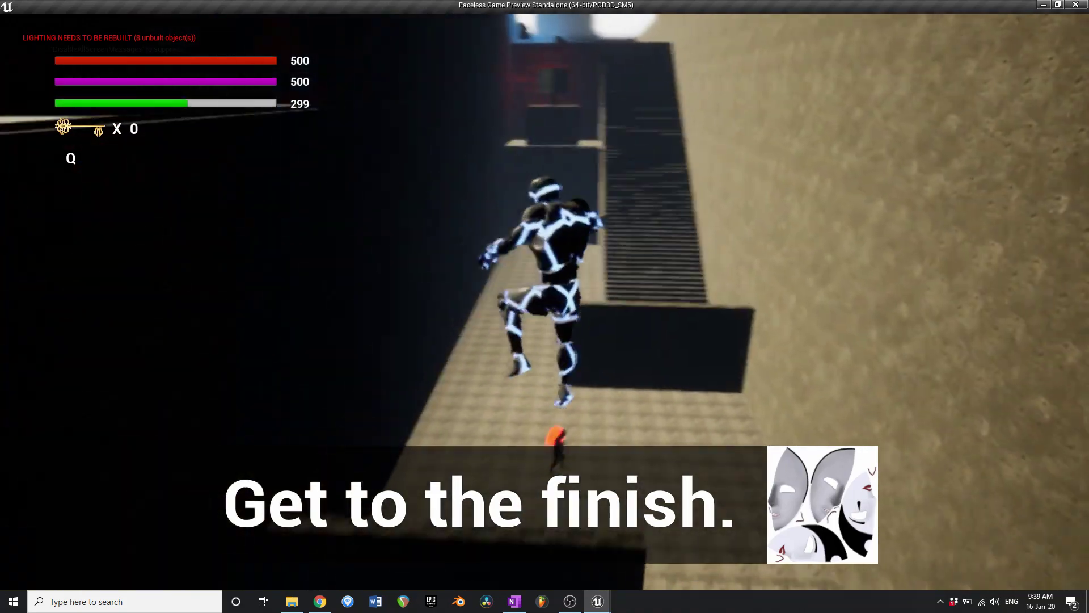
{"action": "key", "text": "w"}
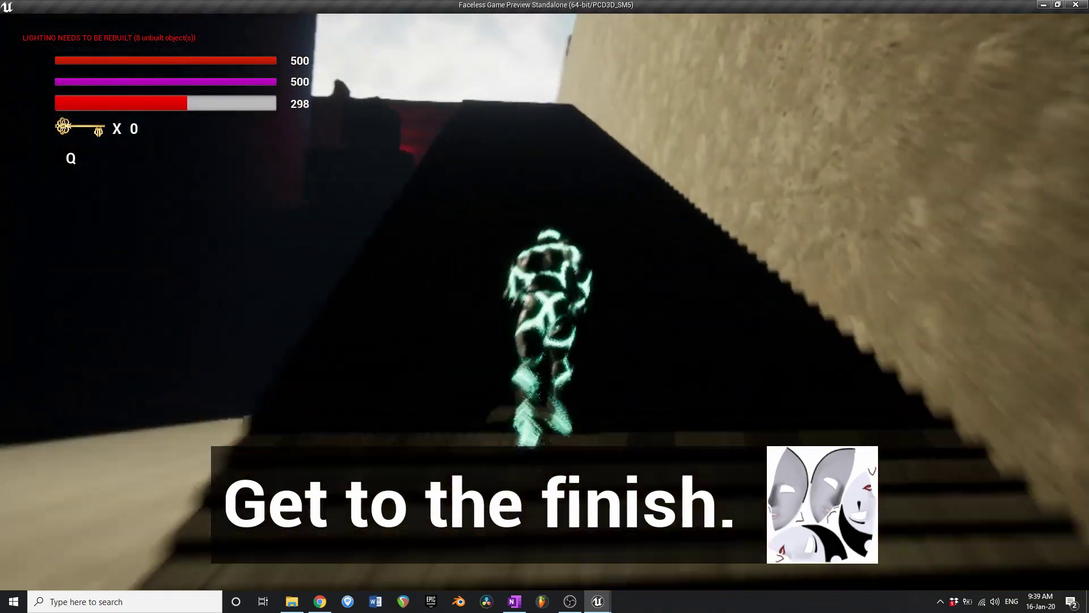
Climb the dark staircase, fire the laser at the red-glowing enemy, run to the finish among the rocks and end the standalone preview.
{"action": "key", "text": "w"}
{"action": "right_click", "coordinate": [545, 302]}
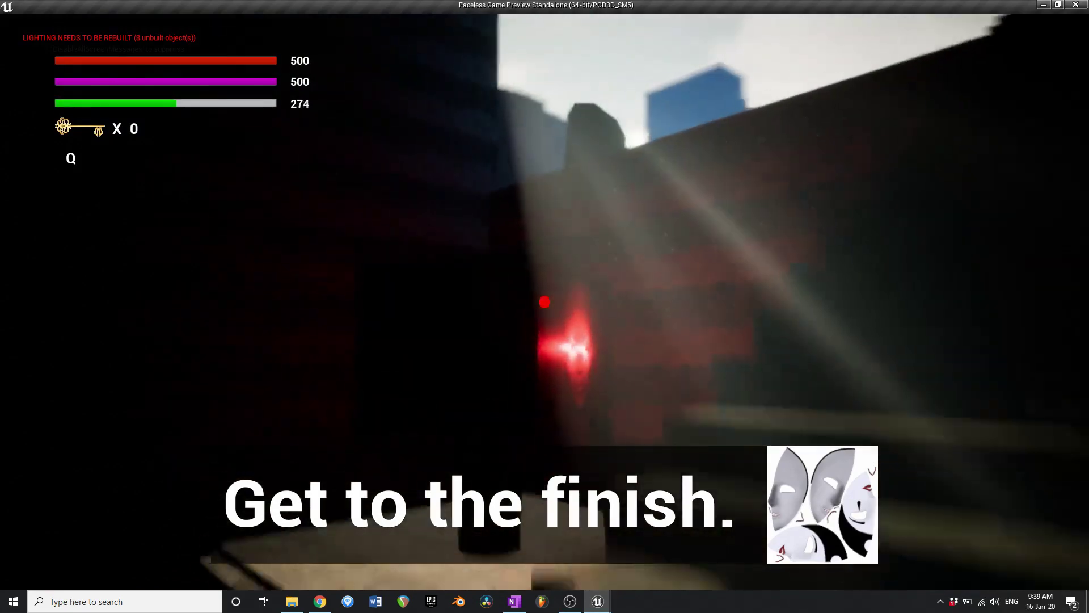
{"action": "left_click", "coordinate": [544, 302]}
{"action": "key", "text": "d"}
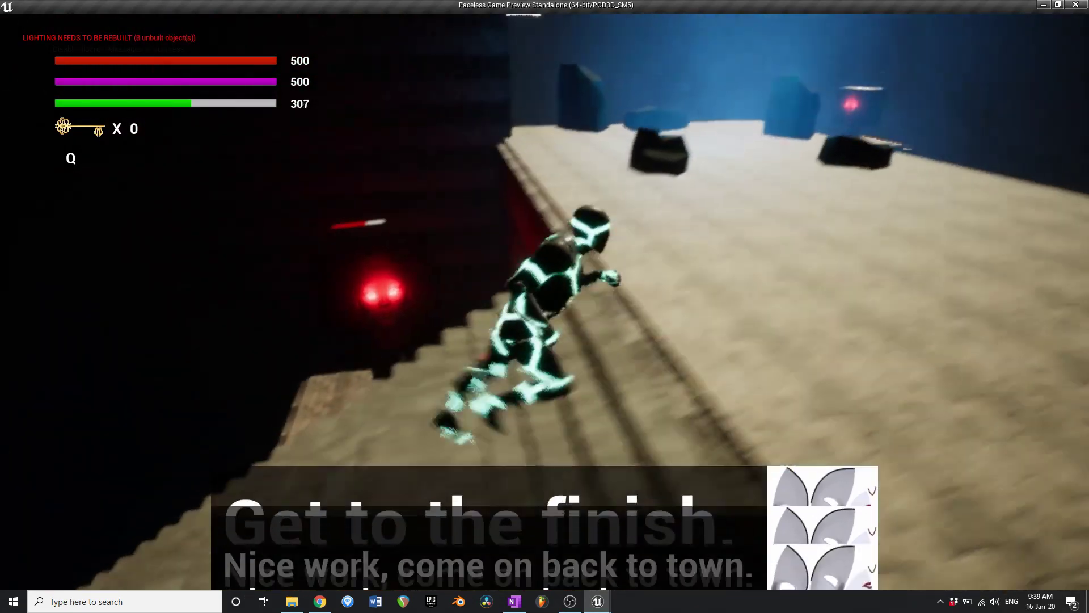
{"action": "key", "text": "w"}
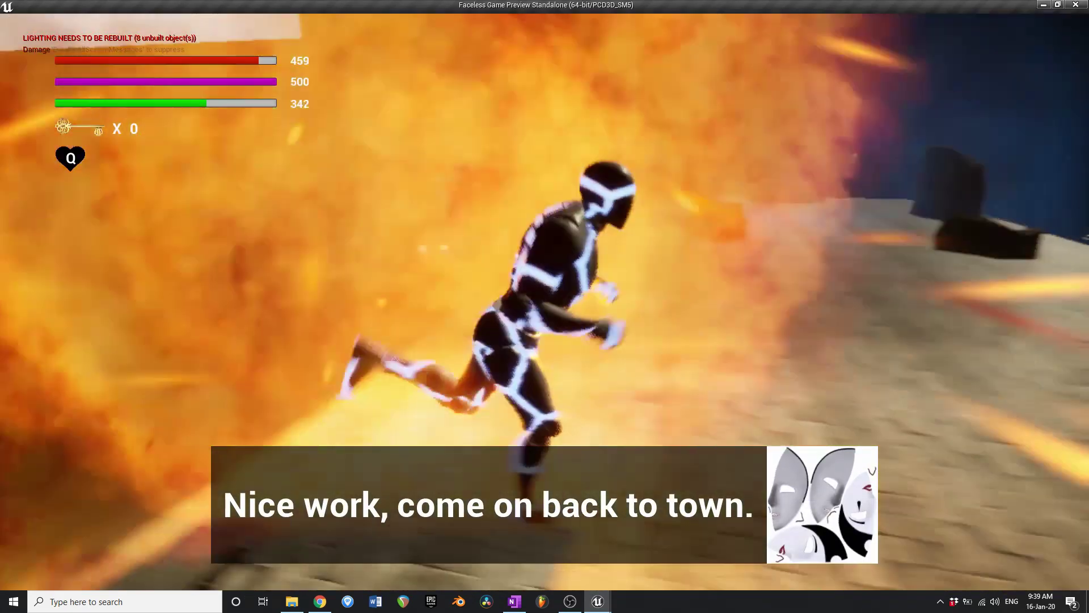
{"action": "key", "text": "w"}
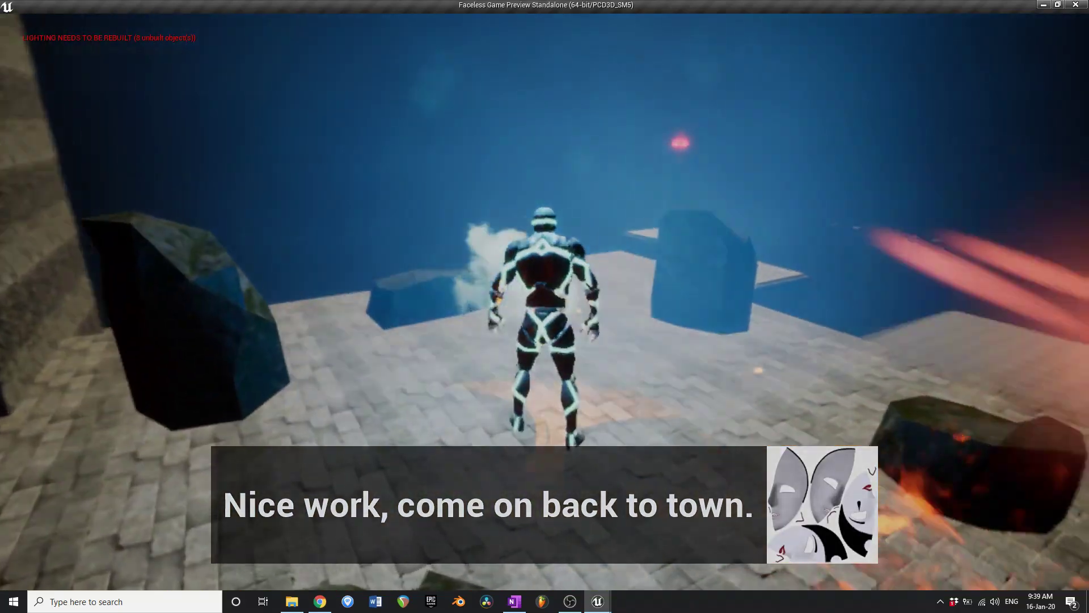
{"action": "key", "text": "Escape"}
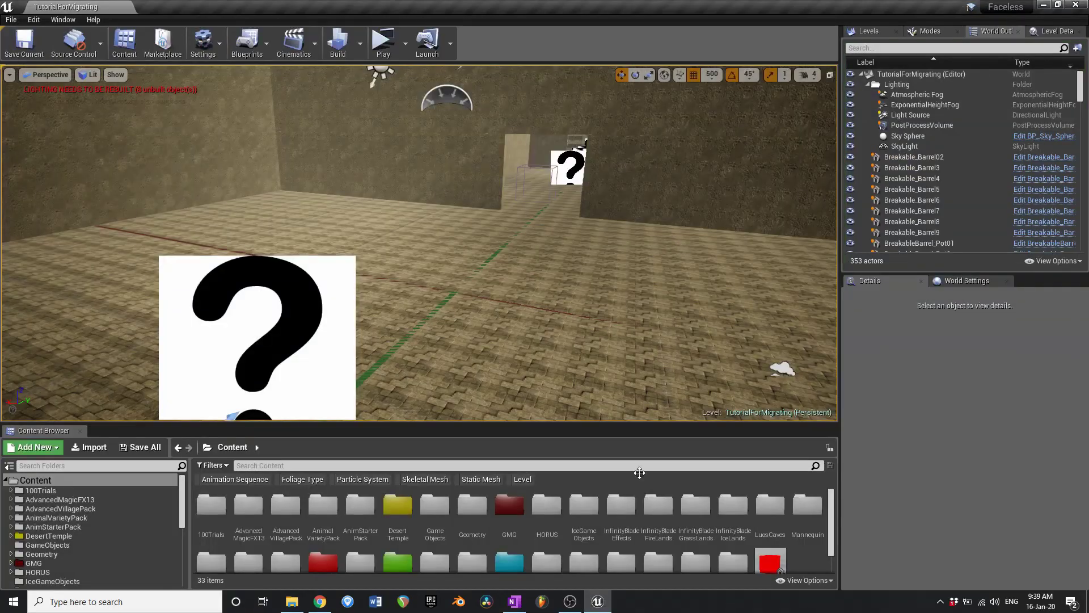